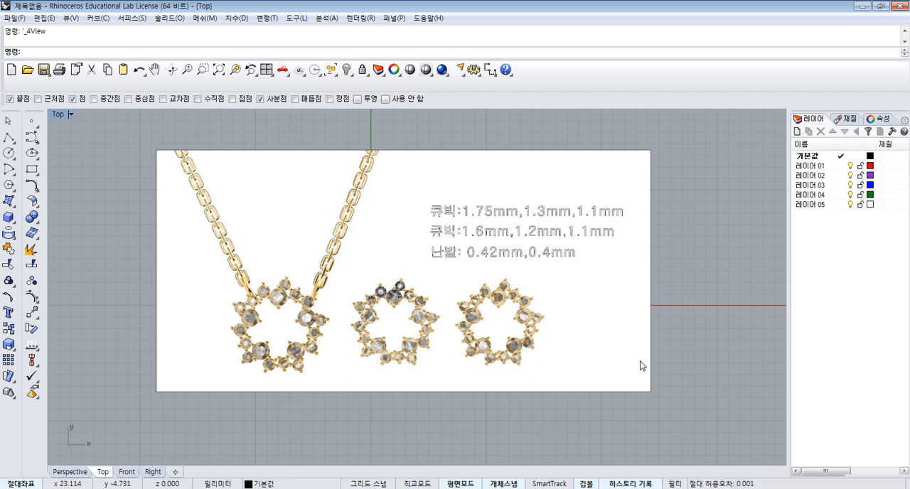
- Delete the existing jewelry reference picture and show all four viewports
mouse_move(227, 488)
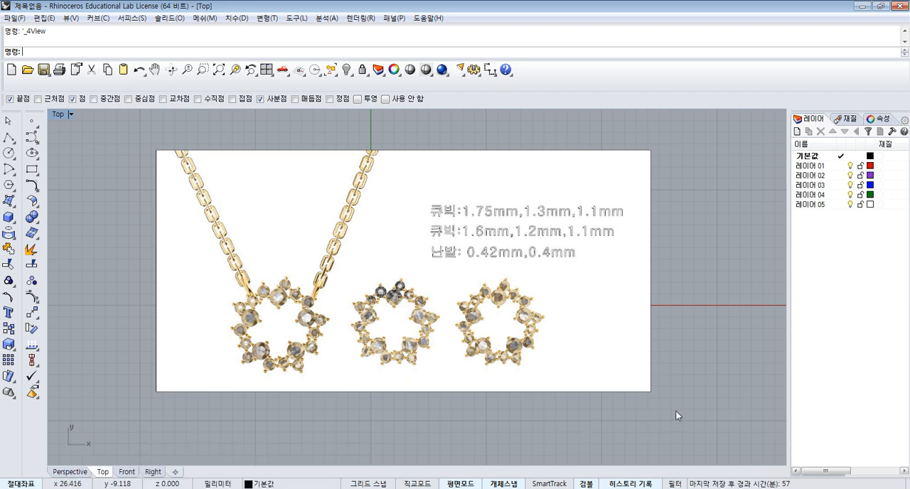
left_click(602, 251)
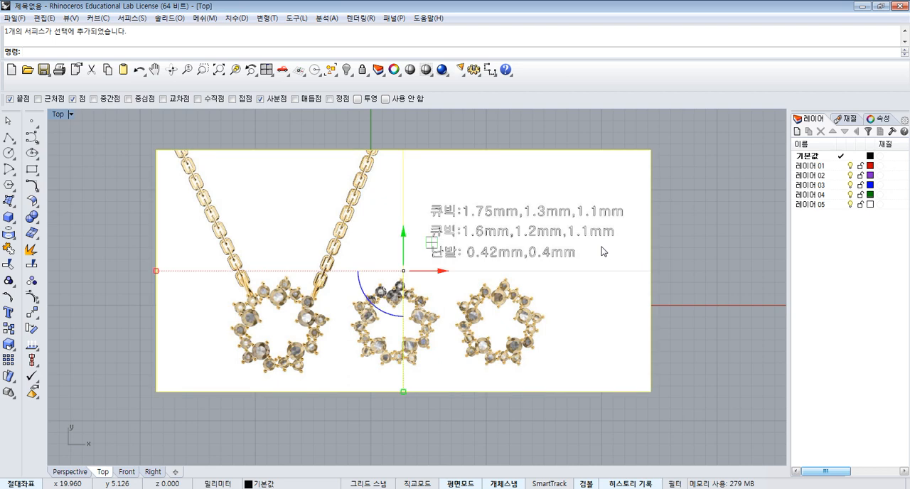
key("Delete")
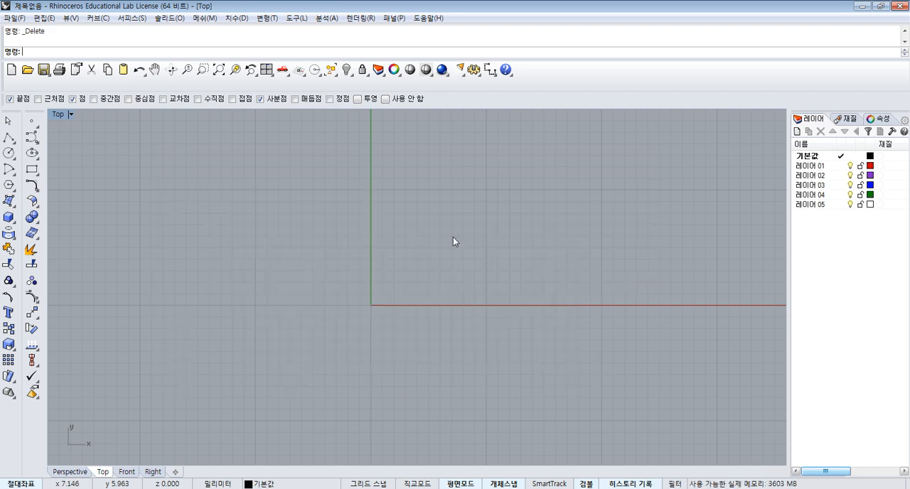
left_click(266, 69)
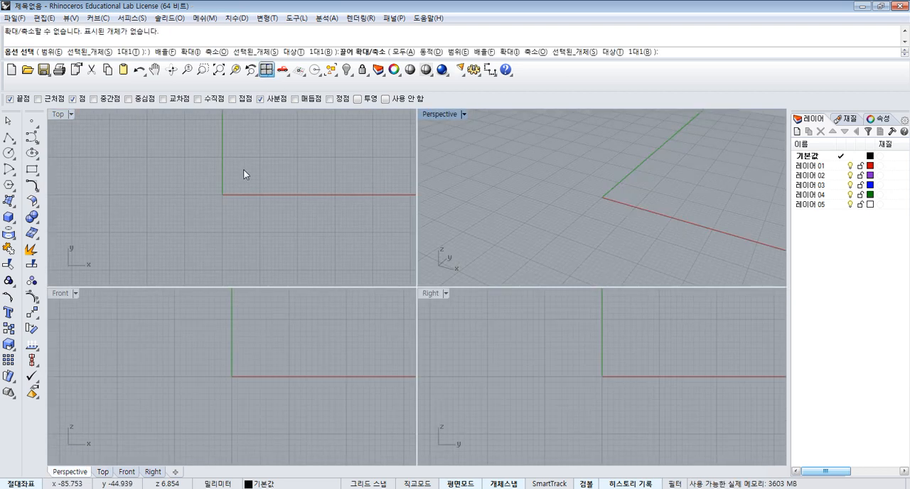
left_click(179, 178)
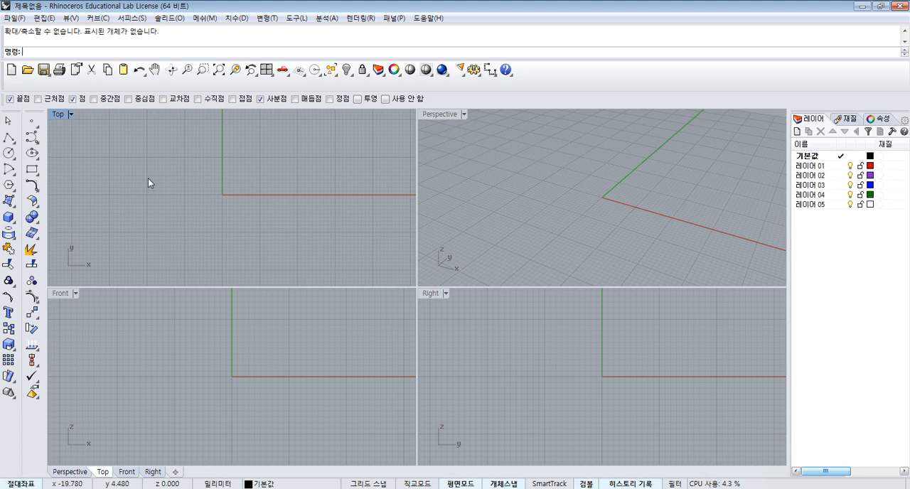
- Place the image 미쓰세트 as a picture frame in the Top view, spanning both sides of the origin
left_click(8, 201)
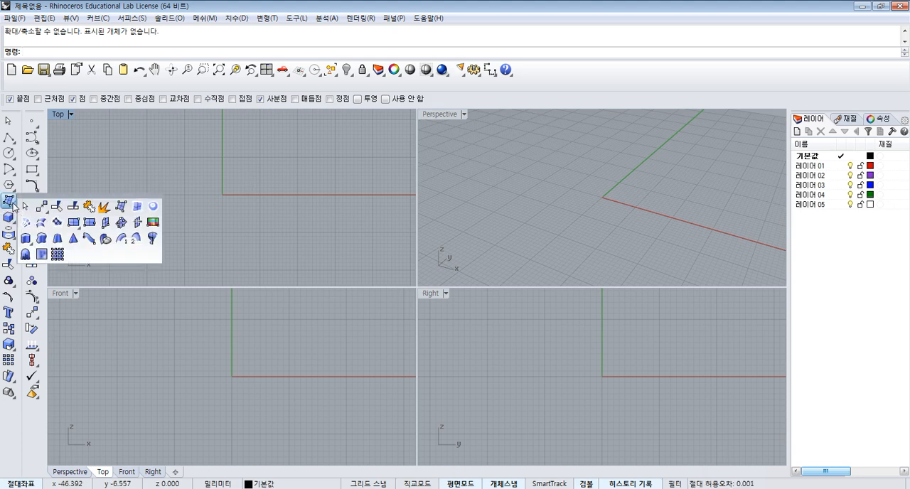
left_click(153, 223)
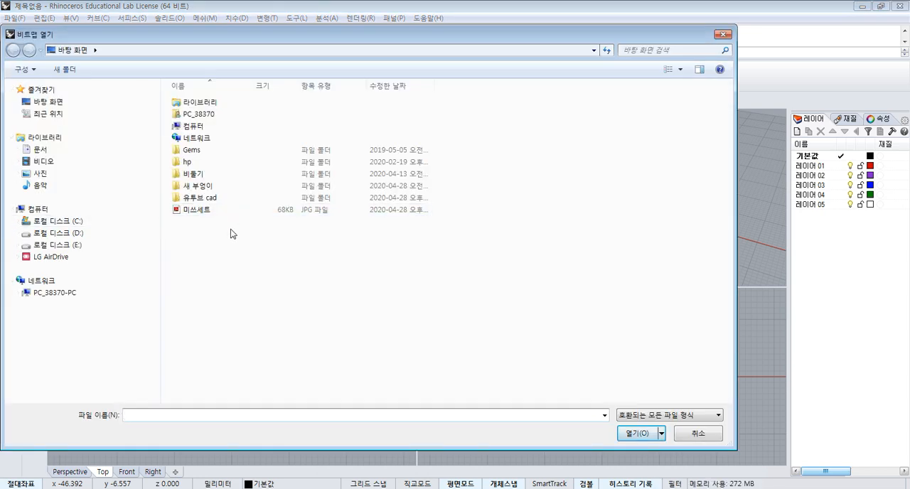
double_click(208, 214)
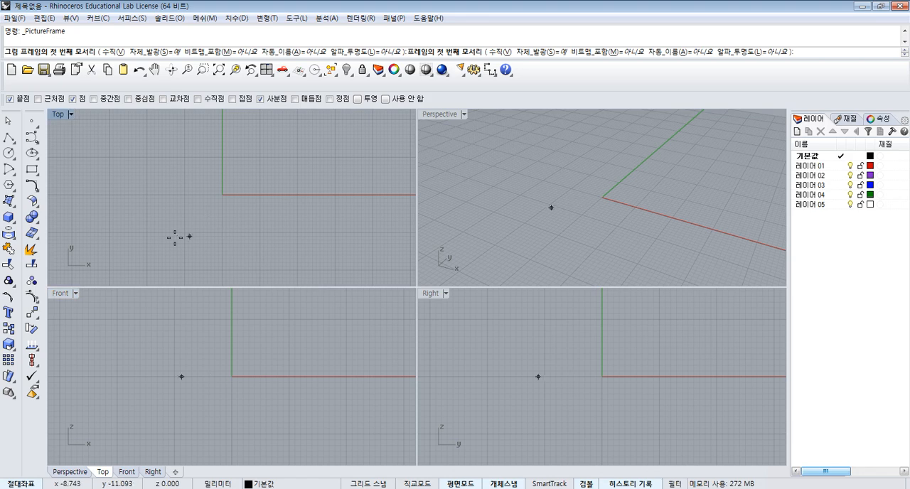
left_click(172, 235)
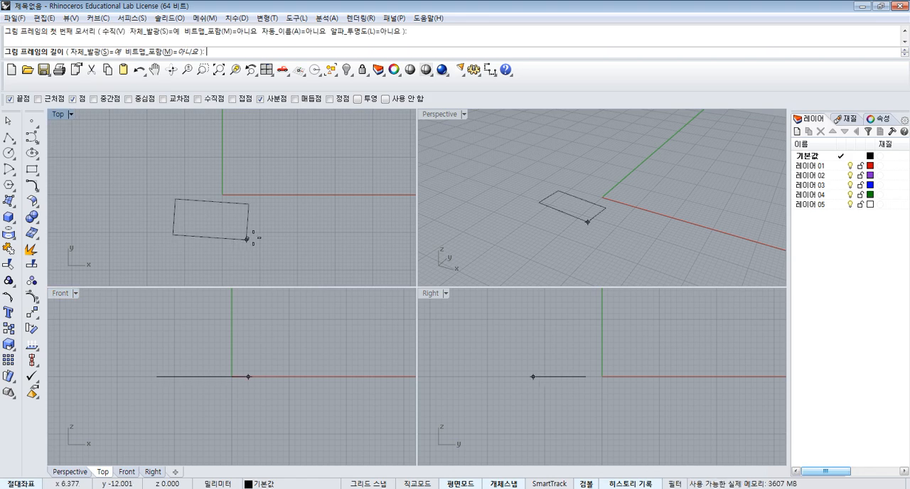
left_click(367, 234)
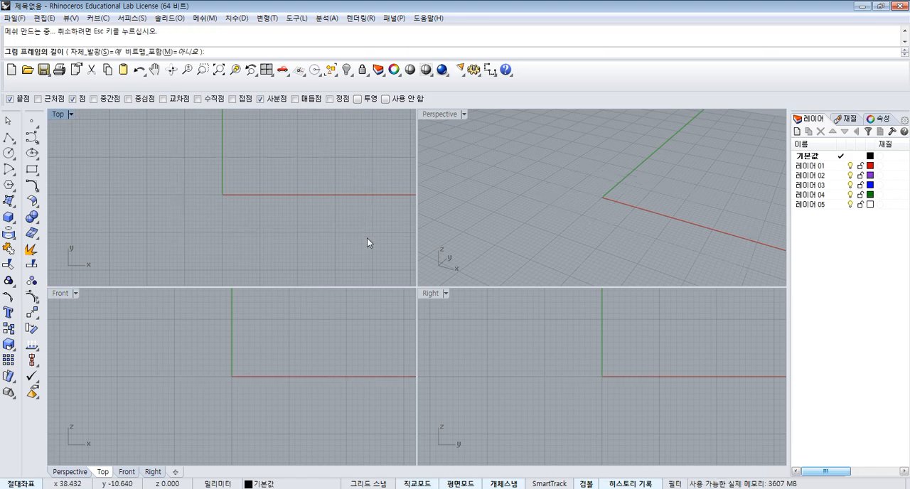
- Import the model 1mm큐빅 into the scene with the Top view maximized
double_click(60, 115)
scroll(329, 194, "up", 1)
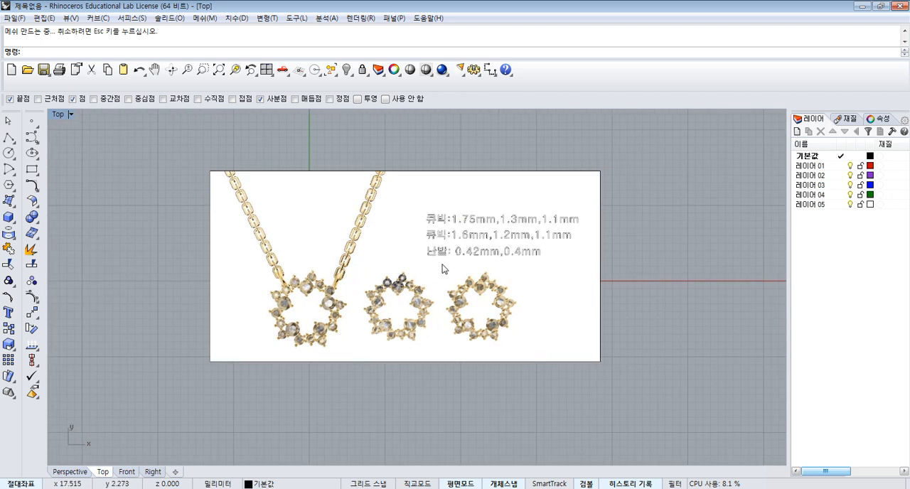
right_click_drag(442, 265, 477, 229)
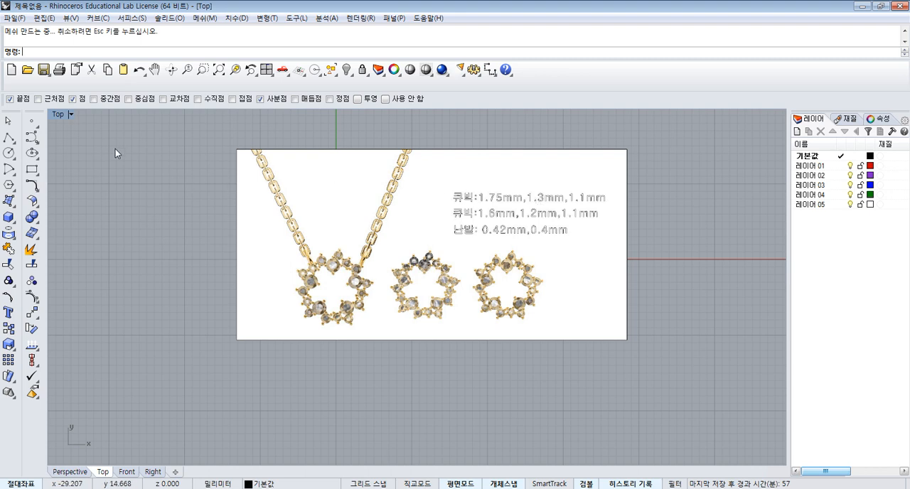
right_click(27, 68)
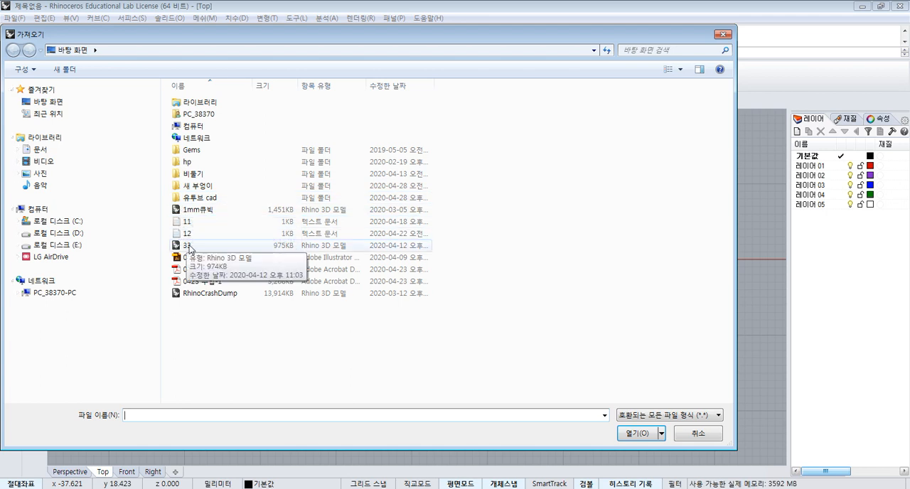
double_click(188, 210)
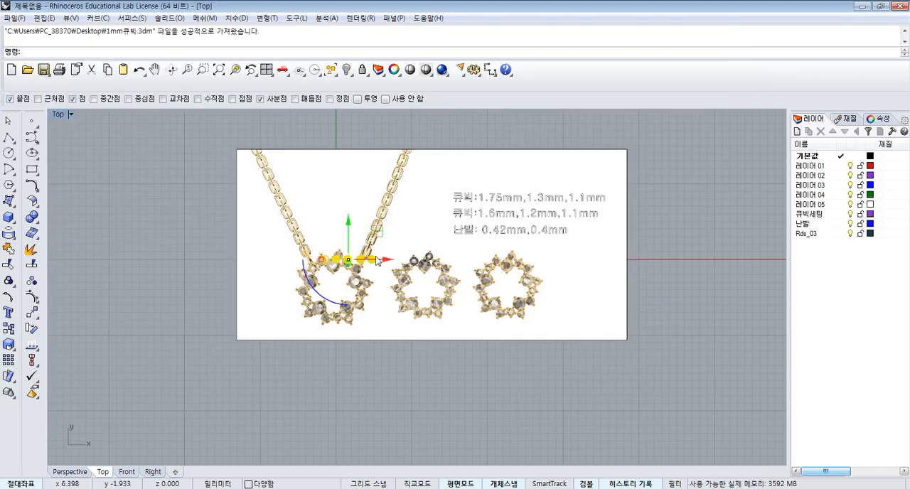
- Delete the three extra gem and setting variants, leaving the gem at the origin and the blue prong
left_click(266, 69)
scroll(243, 393, "up", 9)
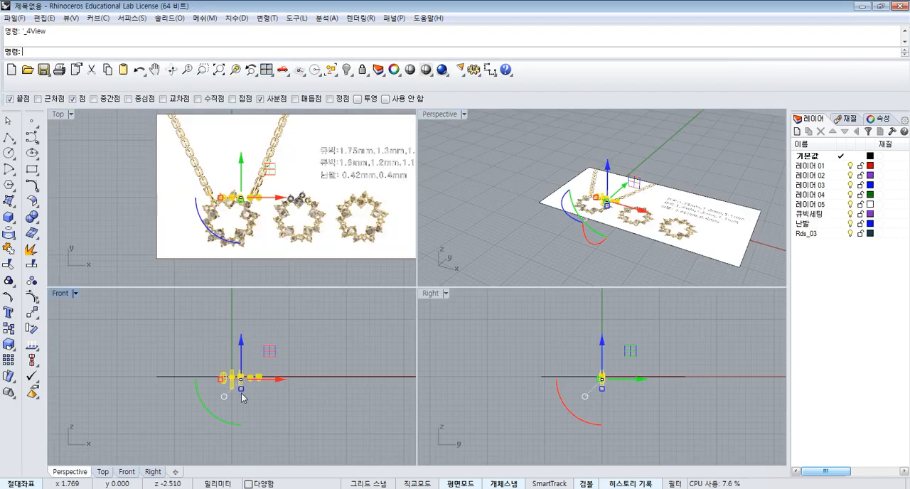
left_click(298, 318)
scroll(236, 358, "up", 3)
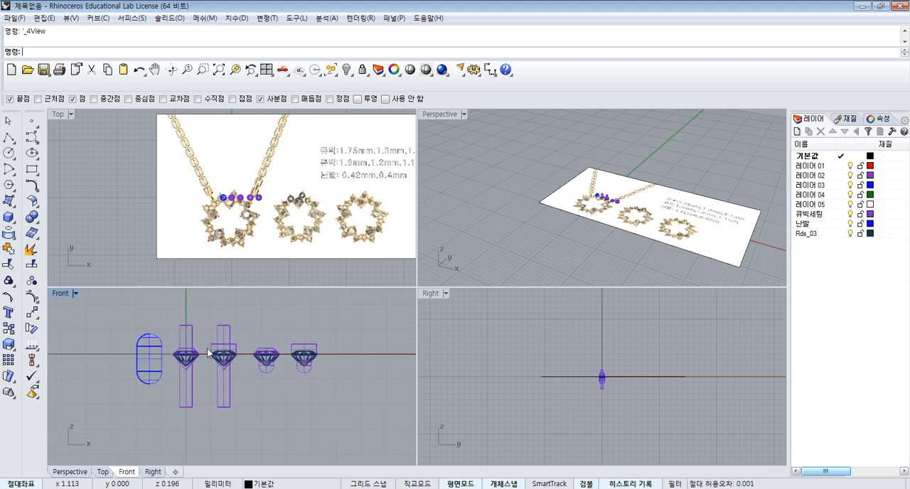
double_click(61, 294)
right_click_drag(478, 338, 447, 338)
left_click_drag(341, 152, 616, 389)
key("Delete")
- Delete the blue prong solid and the long cylinder running through the gem at the origin
scroll(303, 196, "up", 2)
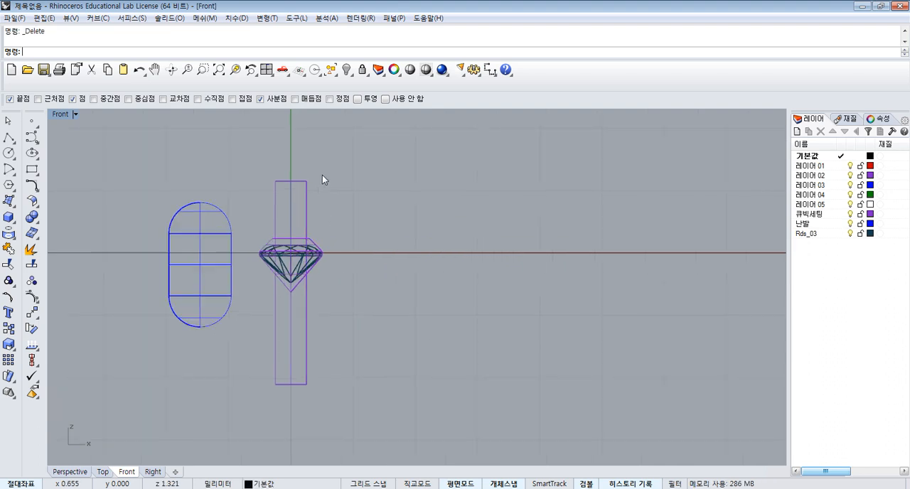
left_click_drag(322, 175, 206, 225)
key("Delete")
scroll(235, 247, "up", 1)
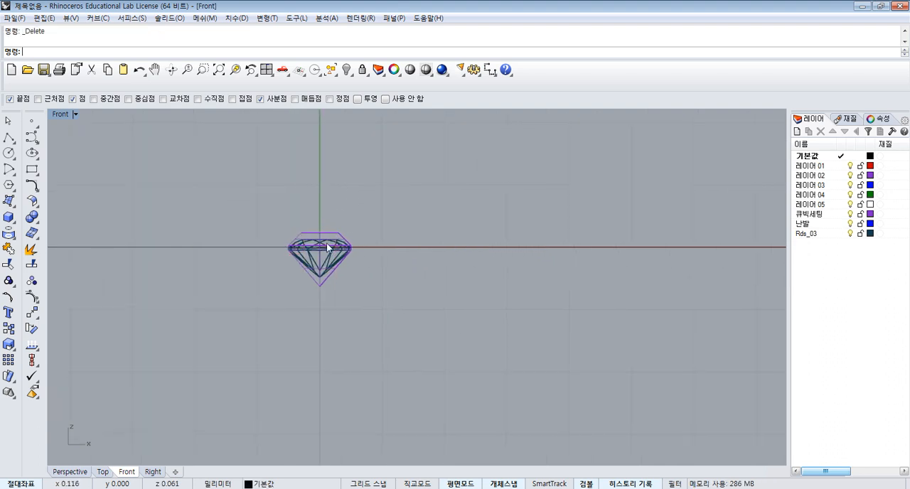
- Group the gem with the setting solid around it and show all four viewports
scroll(312, 241, "up", 2)
left_click_drag(221, 195, 444, 368)
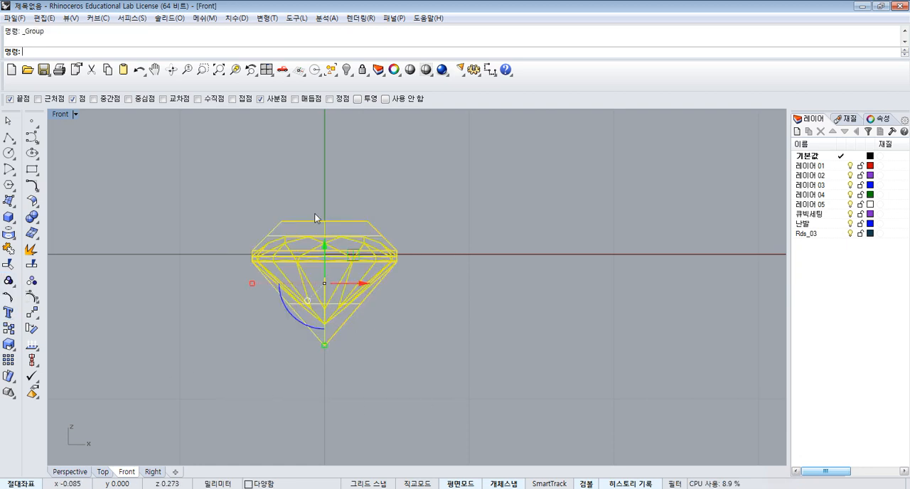
left_click(266, 70)
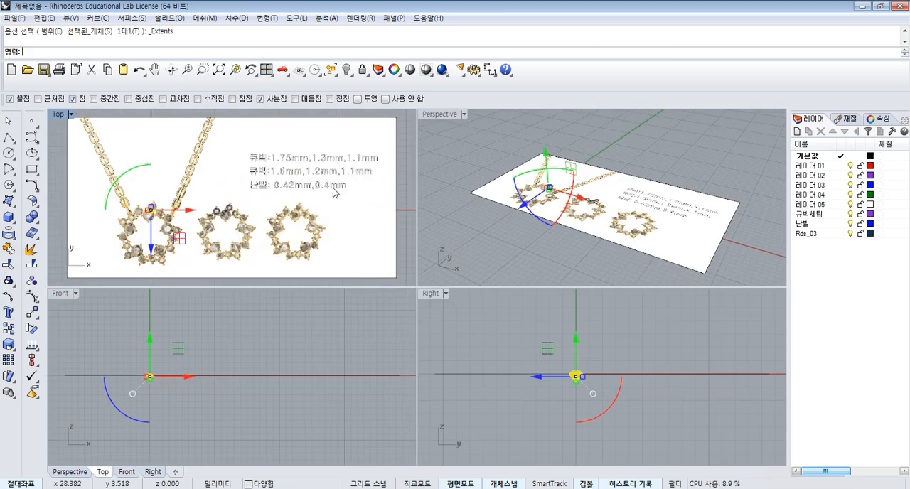
- Move the reference picture along the negative X direction in the Top view, clear of the gem at the origin
scroll(260, 215, "down", 2)
scroll(213, 216, "up", 1)
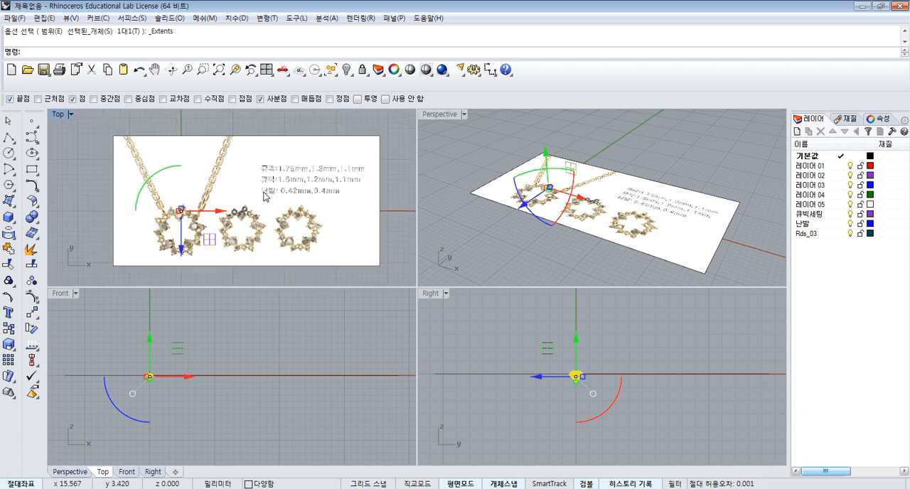
scroll(317, 182, "up", 3)
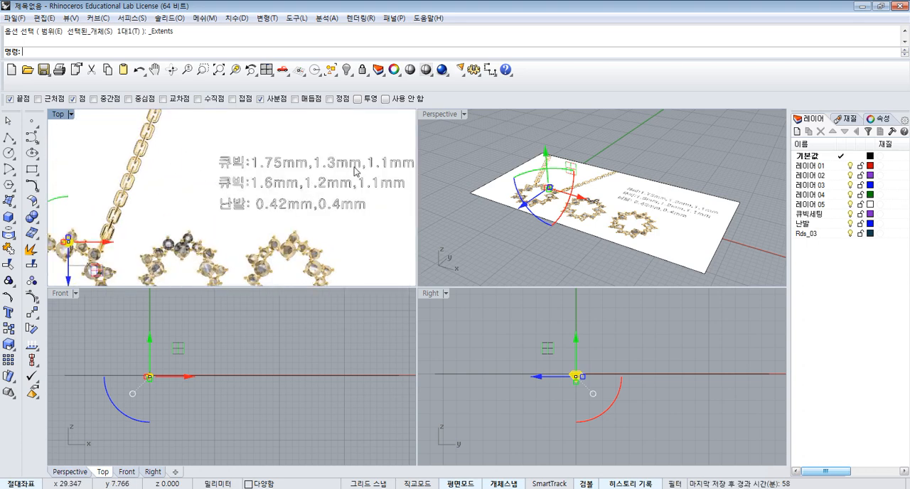
right_click_drag(353, 178, 322, 177)
scroll(334, 167, "down", 4)
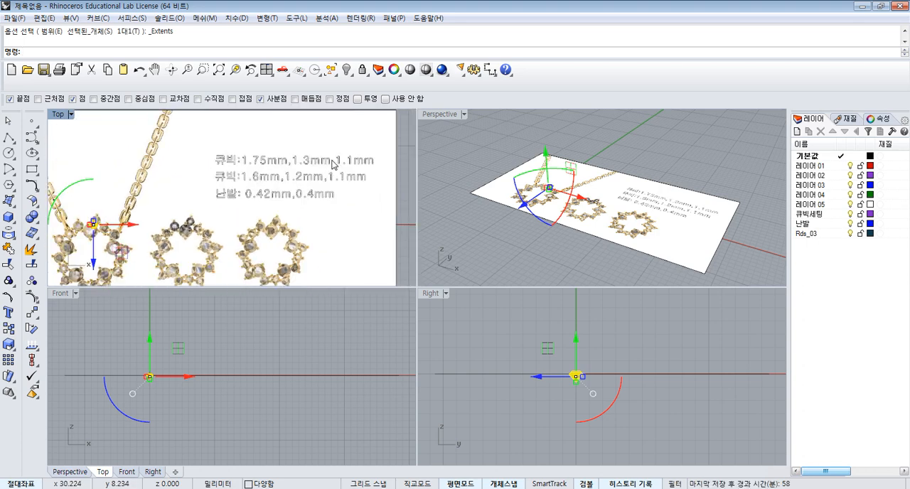
right_click_drag(311, 191, 282, 193)
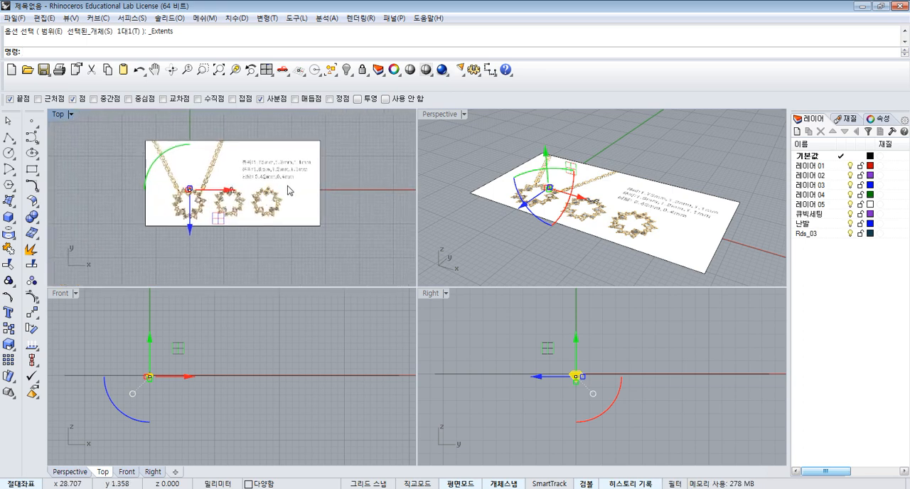
left_click(284, 199)
scroll(331, 195, "down", 3)
left_click_drag(318, 190, 207, 190)
- Maximize the Top view and hide the 큐빅세팅 layer
scroll(142, 156, "up", 1)
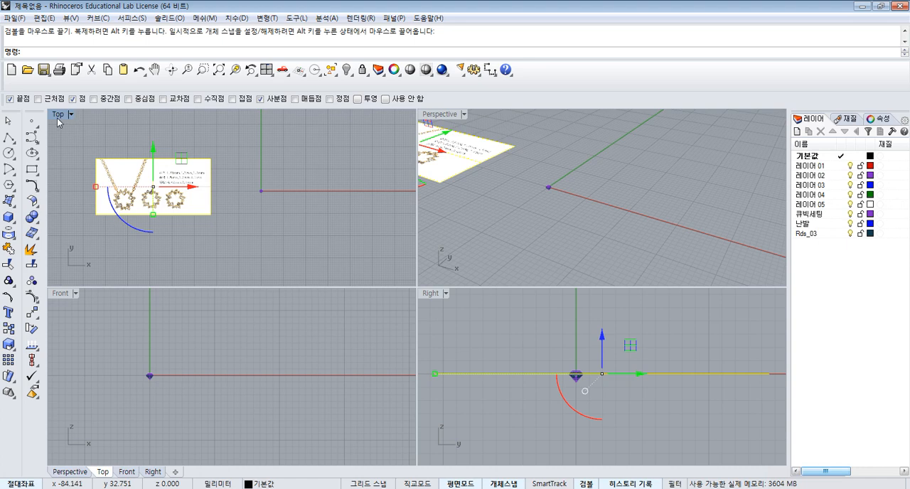
double_click(57, 118)
scroll(309, 195, "up", 4)
right_click_drag(603, 250, 528, 199)
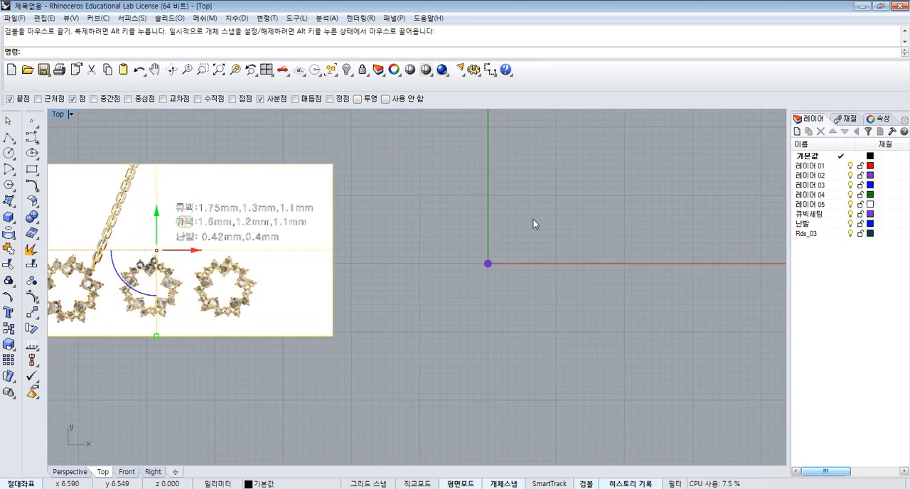
left_click(849, 214)
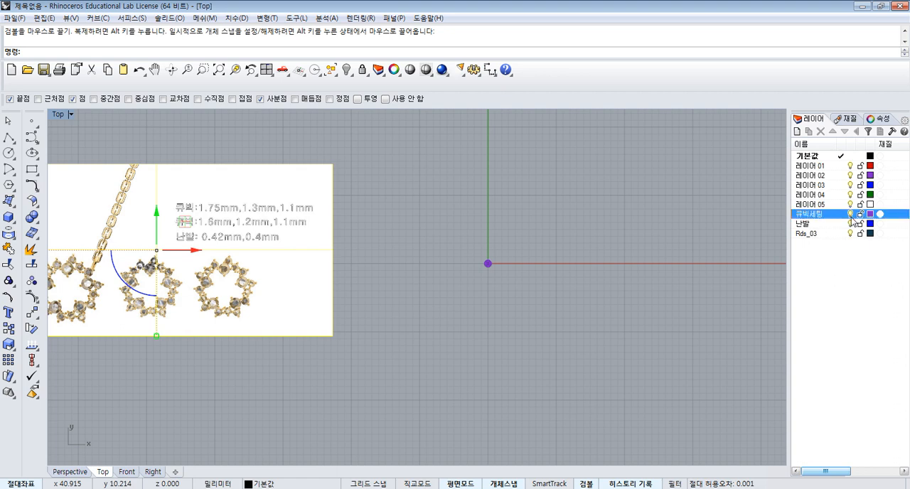
- Make four copies of the origin gem in a row along the positive X axis, about 5 mm apart
scroll(500, 266, "up", 8)
left_click_drag(501, 245, 420, 310)
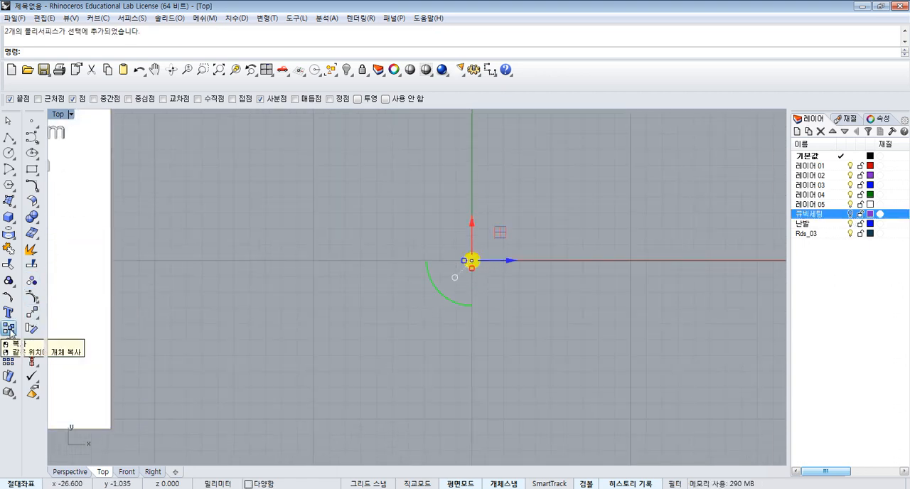
left_click(9, 329)
left_click(436, 235)
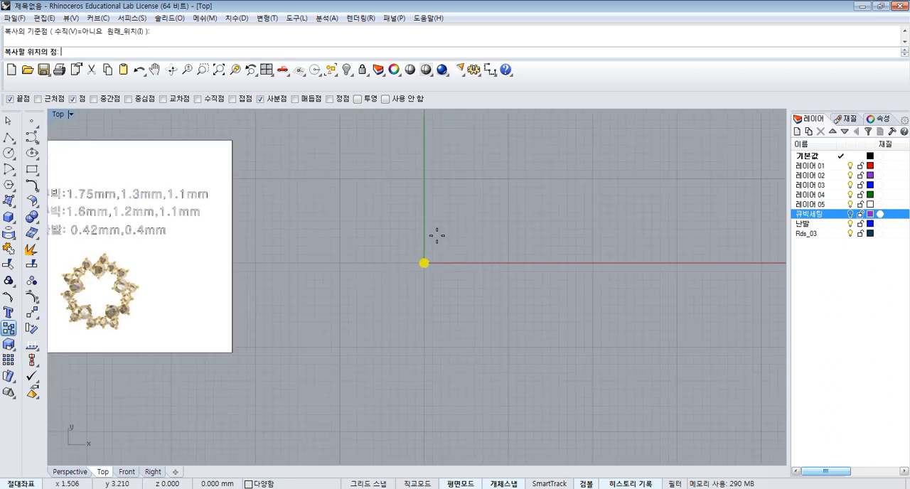
left_click(478, 235)
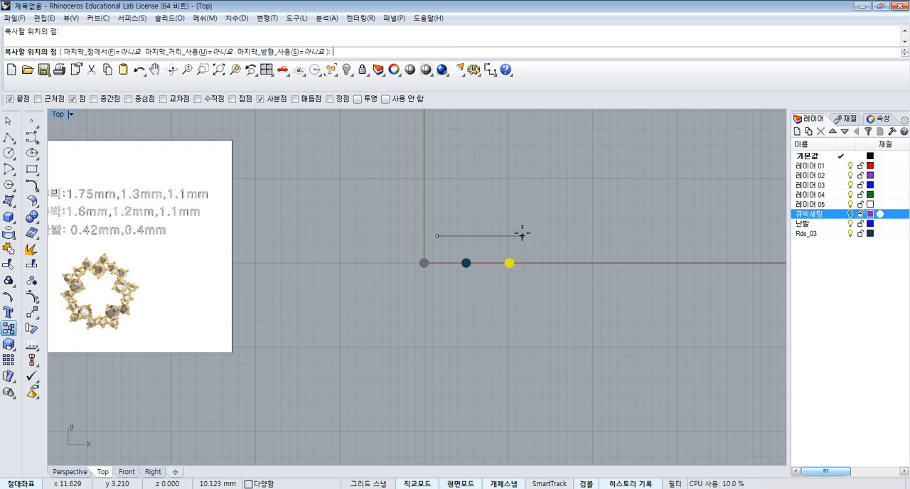
left_click(518, 235)
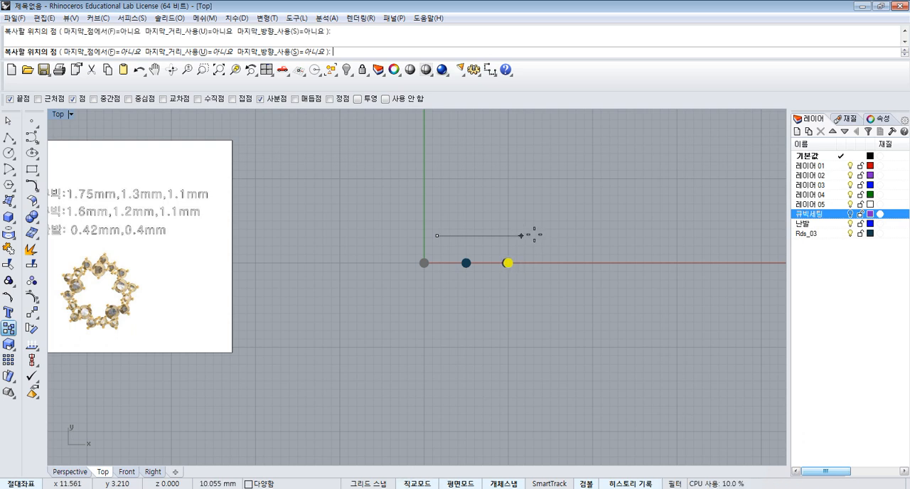
left_click(602, 236)
key("Return")
key("Escape")
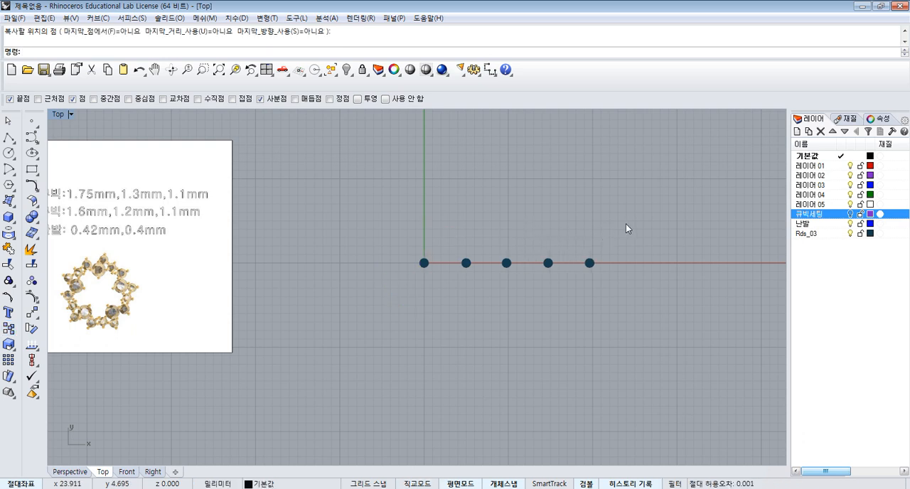
- Copy the last gem of the row to a free spot farther along X and above the axis
left_click(589, 263)
right_click_drag(617, 265, 589, 269)
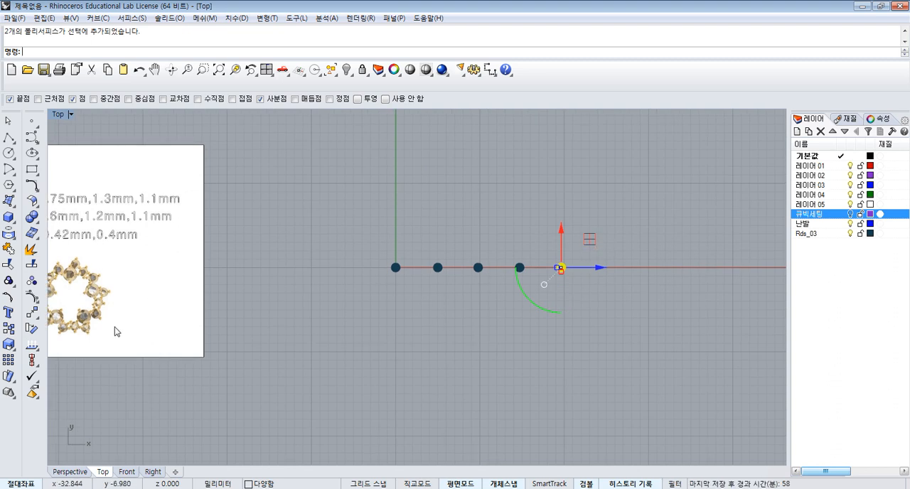
left_click(8, 328)
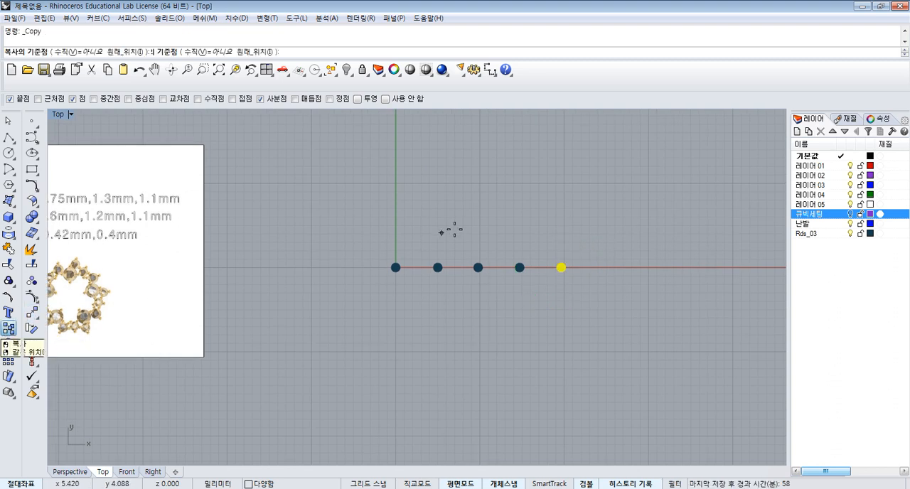
left_click(480, 229)
left_click(621, 195)
scroll(547, 270, "up", 4)
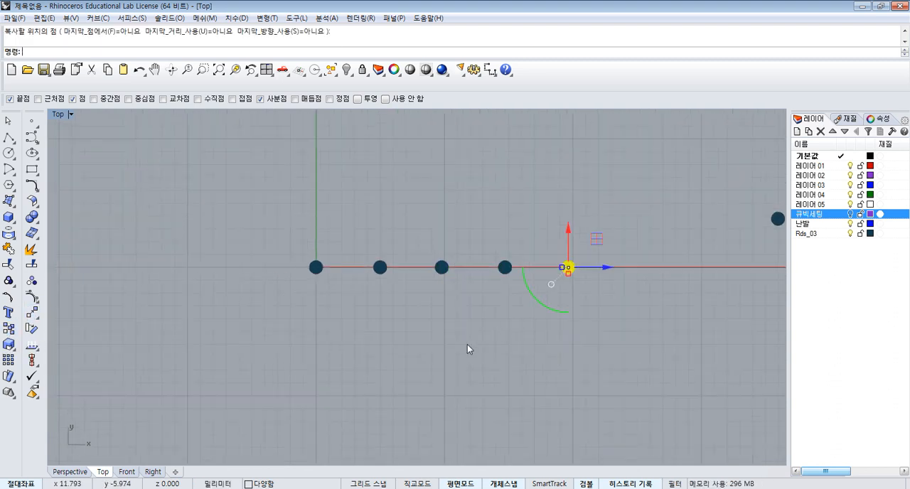
- Scale the gem at the origin uniformly by a factor of 1.75 about its centre
left_click(467, 343)
scroll(490, 249, "down", 4)
right_click_drag(386, 209, 454, 228)
left_click_drag(469, 236, 440, 300)
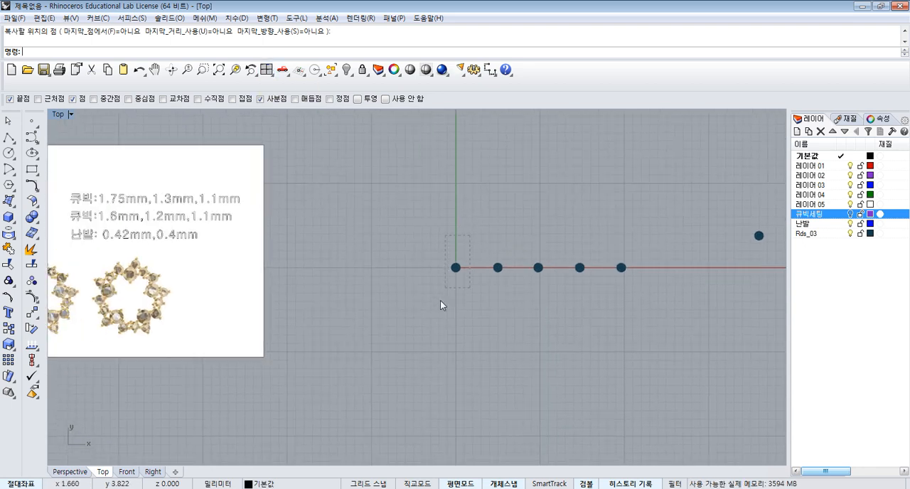
left_click(9, 344)
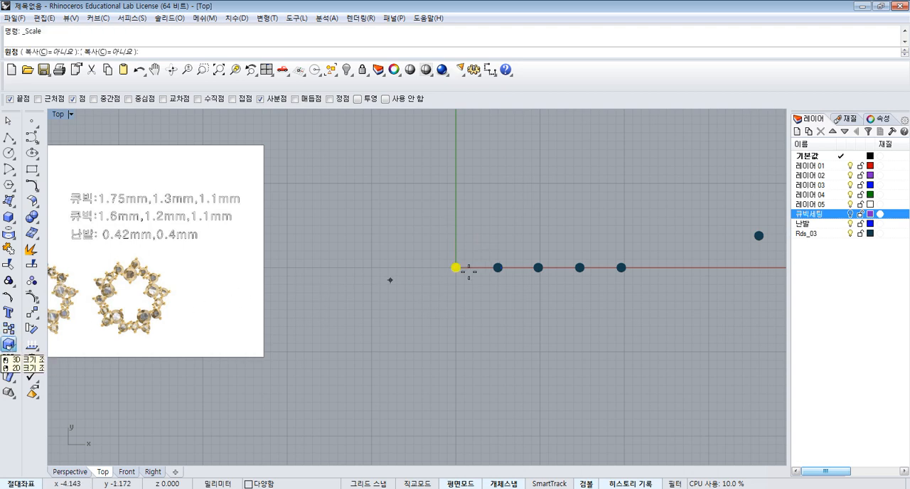
scroll(451, 261, "up", 5)
left_click(448, 254)
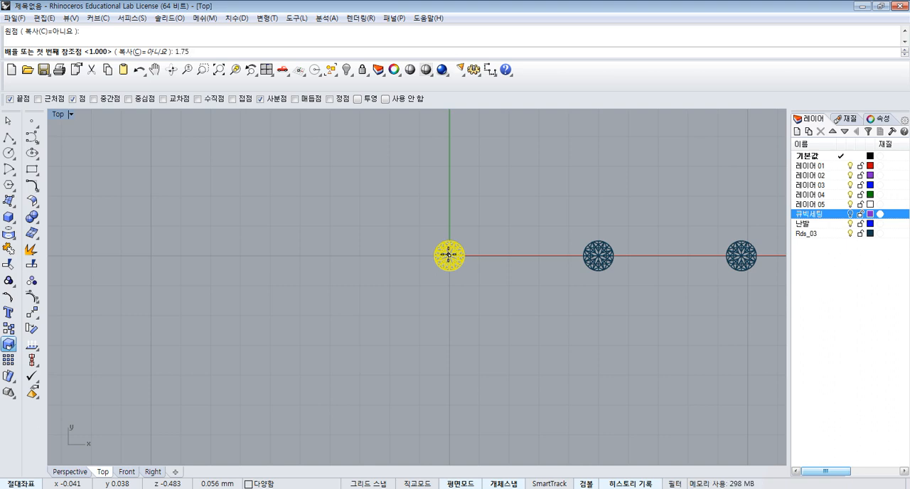
type("1.75")
key("Return")
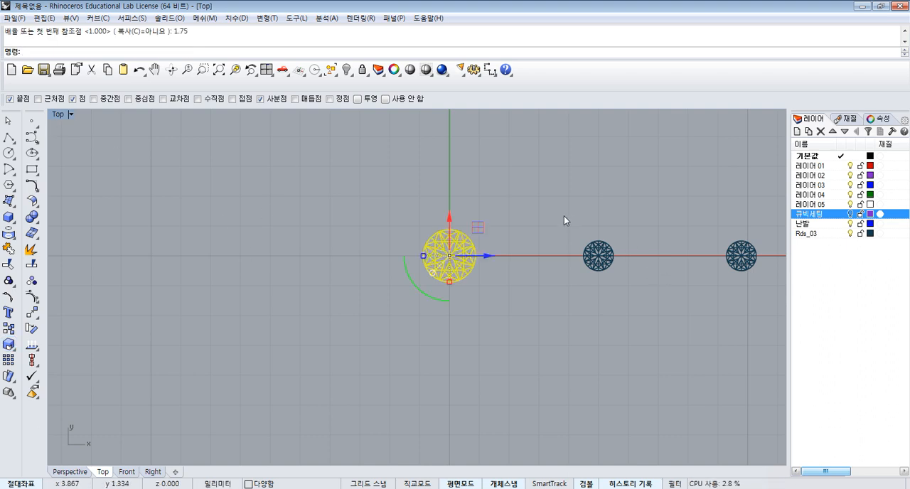
- Scale the second gem of the row uniformly by a factor of 1.3 about its centre
left_click_drag(563, 216, 628, 296)
key("Return")
scroll(601, 252, "up", 5)
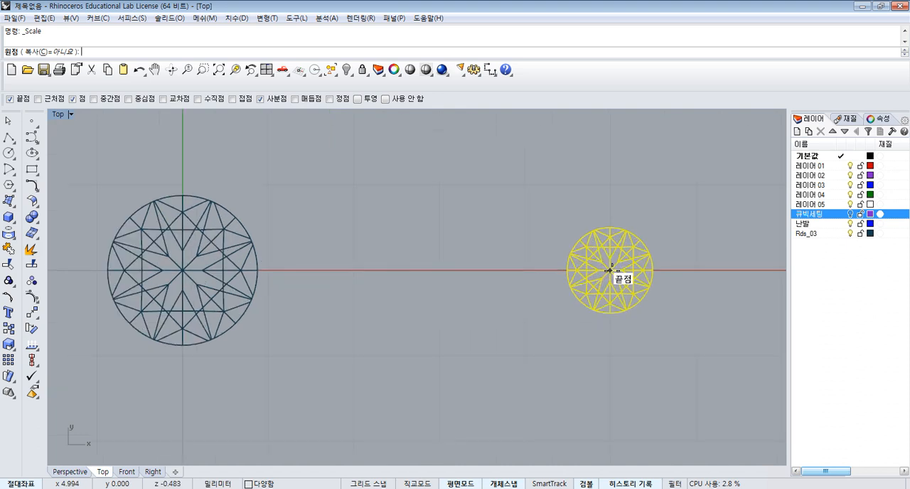
left_click(611, 271)
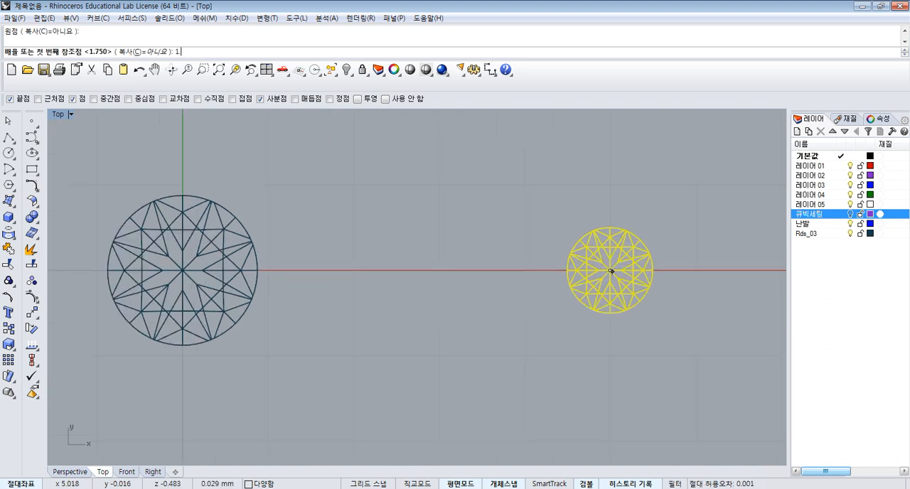
key("Return")
- Scale the third gem of the row uniformly by a factor of 1.1 about its centre
right_click_drag(568, 250, 271, 255)
left_click(549, 218)
right_click_drag(550, 222, 393, 210)
left_click_drag(476, 169, 677, 350)
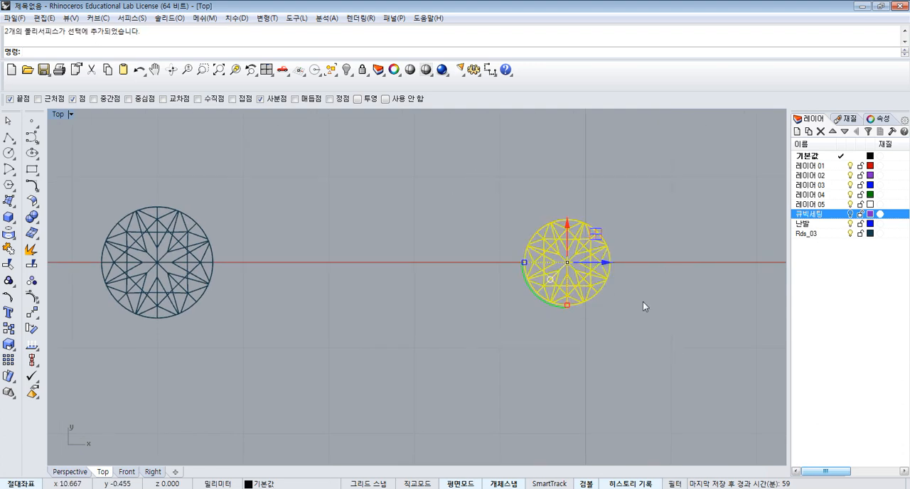
key("Return")
left_click(569, 264)
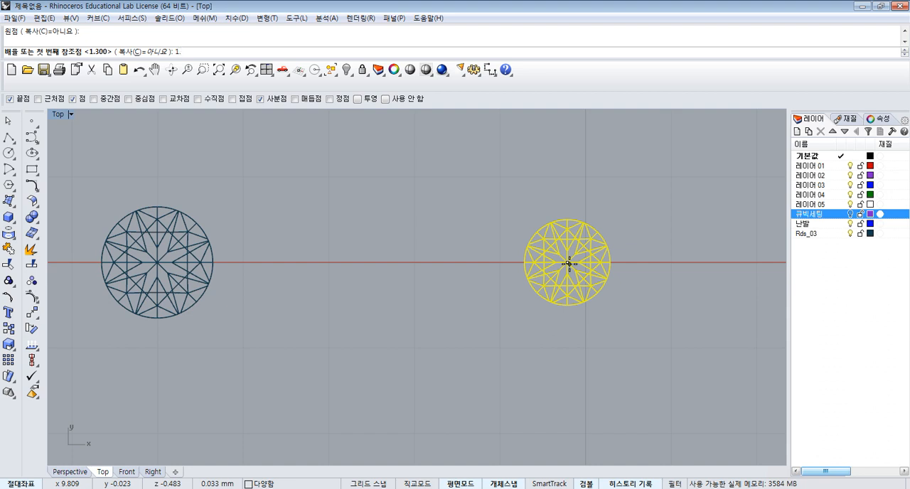
type("1.1")
key("Return")
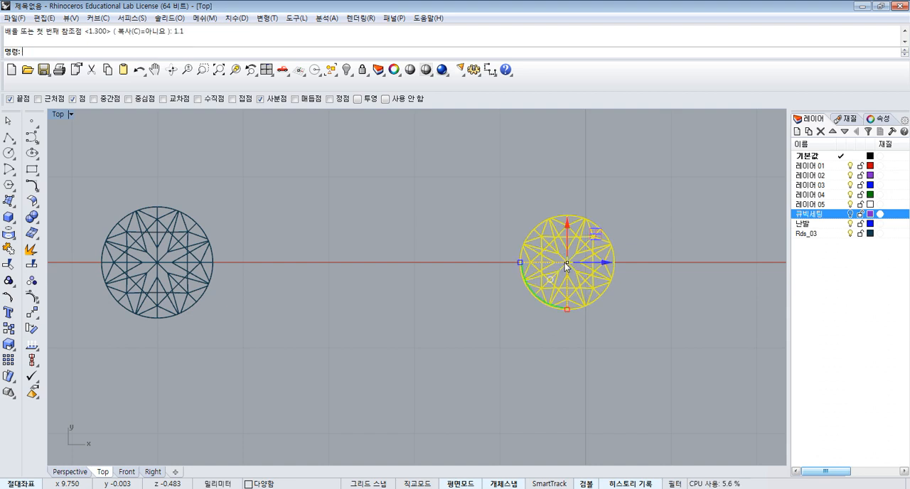
- Scale the fourth gem of the row uniformly by a factor of 1.6 about its centre
scroll(564, 262, "down", 3)
right_click_drag(637, 253, 541, 245)
left_click_drag(589, 200, 689, 294)
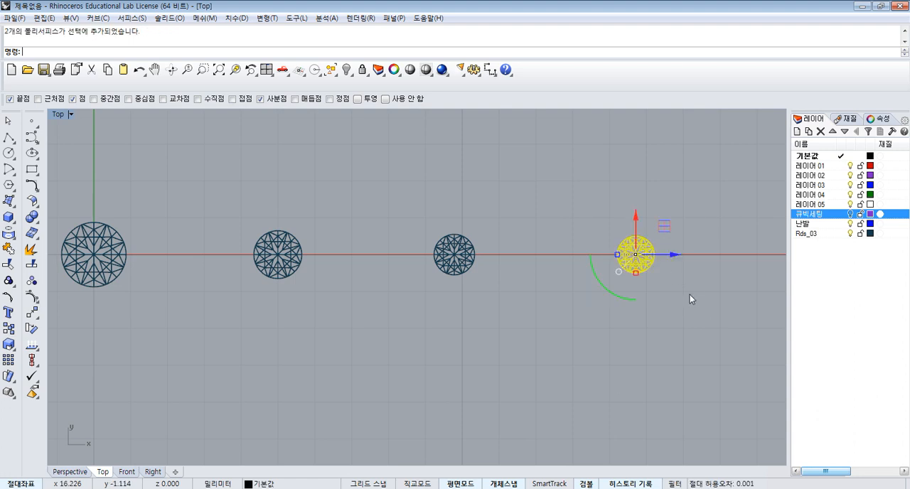
right_click(682, 288)
scroll(637, 254, "up", 5)
left_click(636, 255)
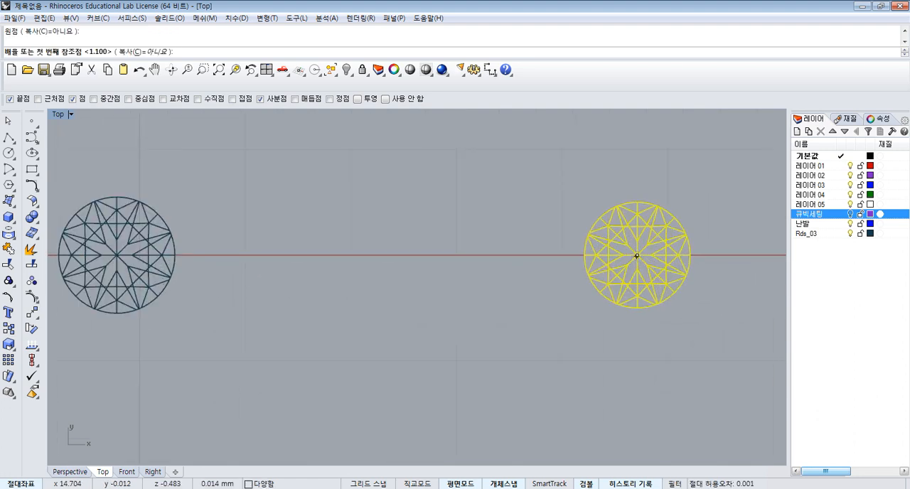
type("1.6")
key("Return")
- Scale the fifth gem of the row uniformly by a factor of 1.2 about its centre
scroll(637, 255, "up", 2)
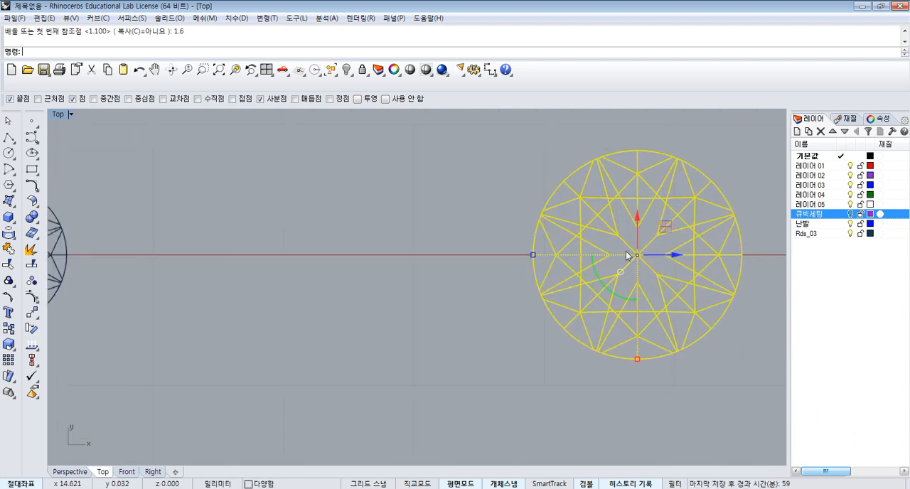
right_click_drag(679, 234, 484, 258)
scroll(484, 261, "down", 5)
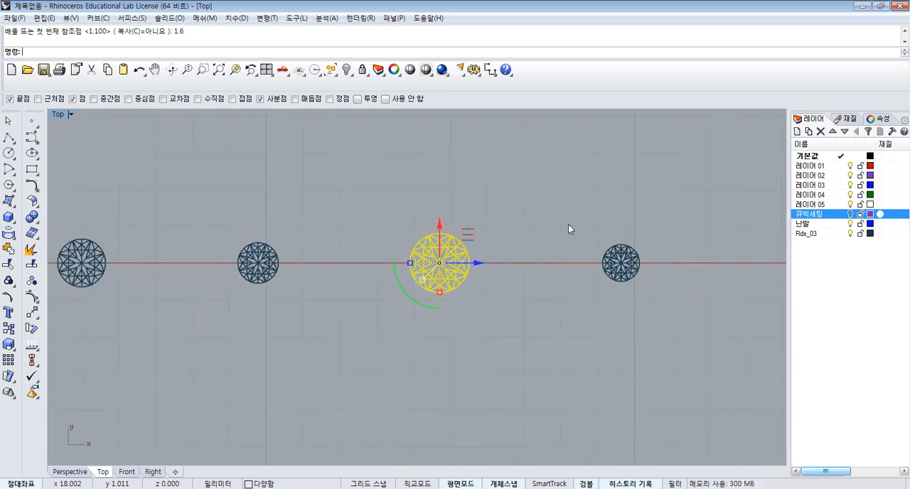
left_click_drag(568, 224, 674, 298)
key("Return")
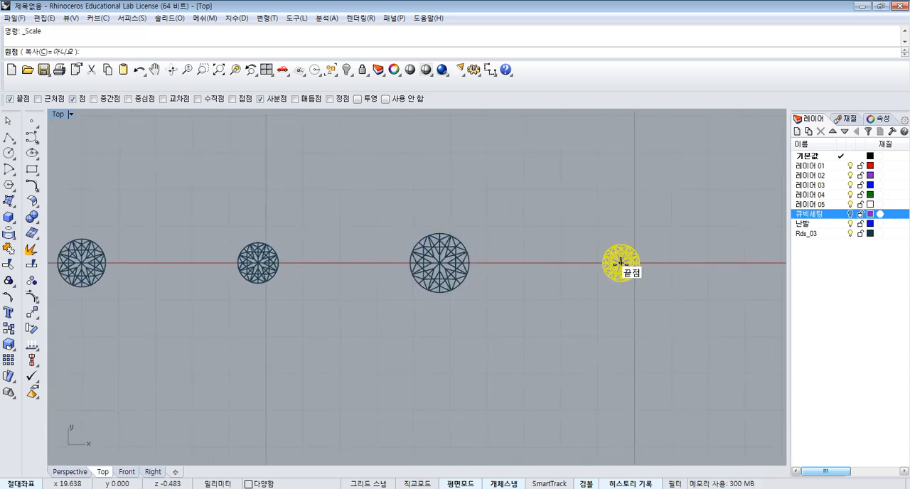
left_click(621, 263)
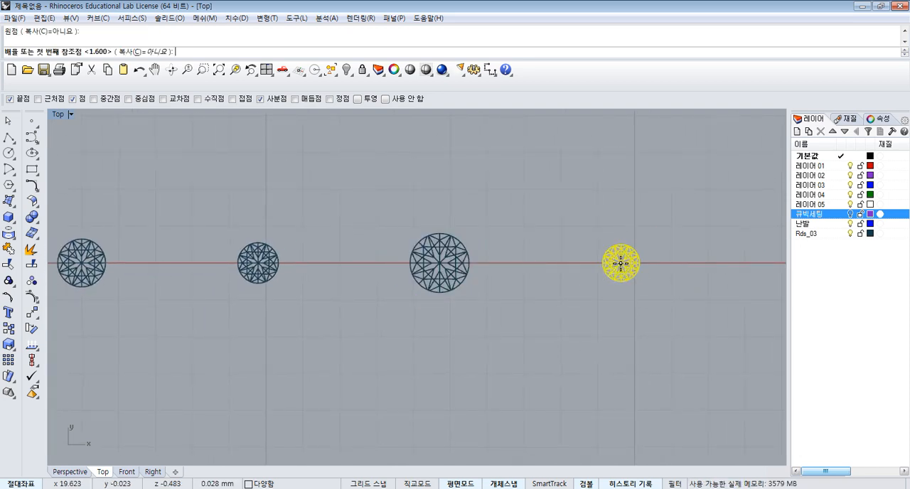
type(".2")
key("Return")
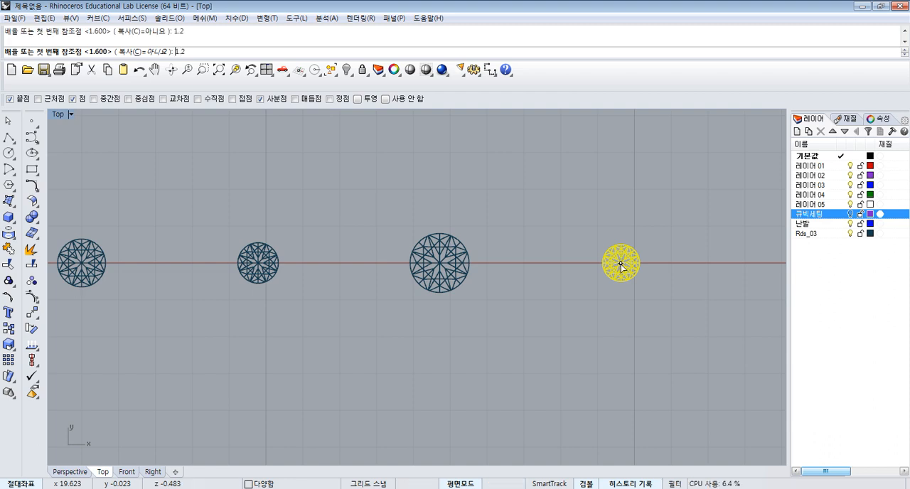
scroll(619, 257, "down", 4)
key("Escape")
scroll(625, 263, "down", 1)
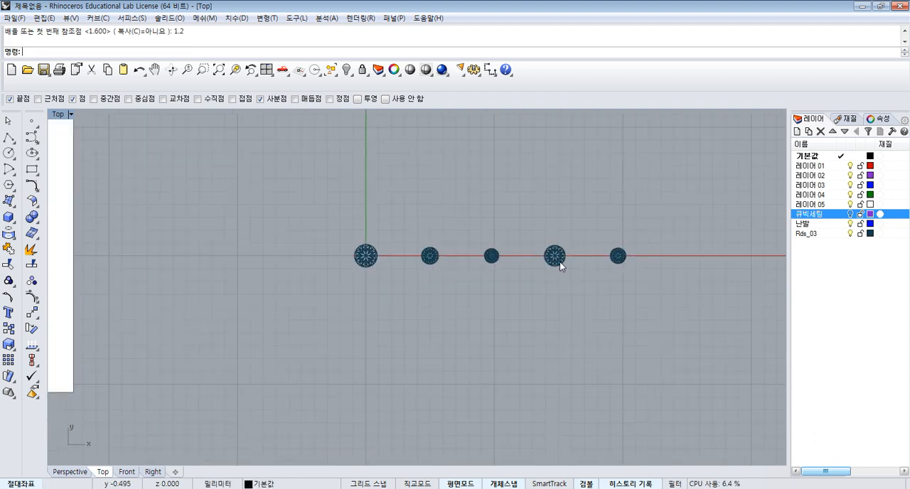
- Restore the four-view layout and maximize the Front view around the row of gems
left_click(267, 69)
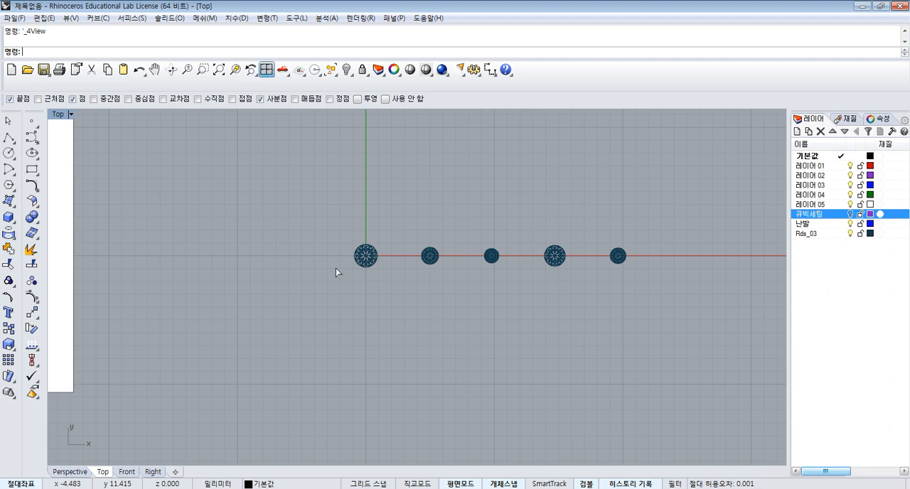
left_click(219, 389)
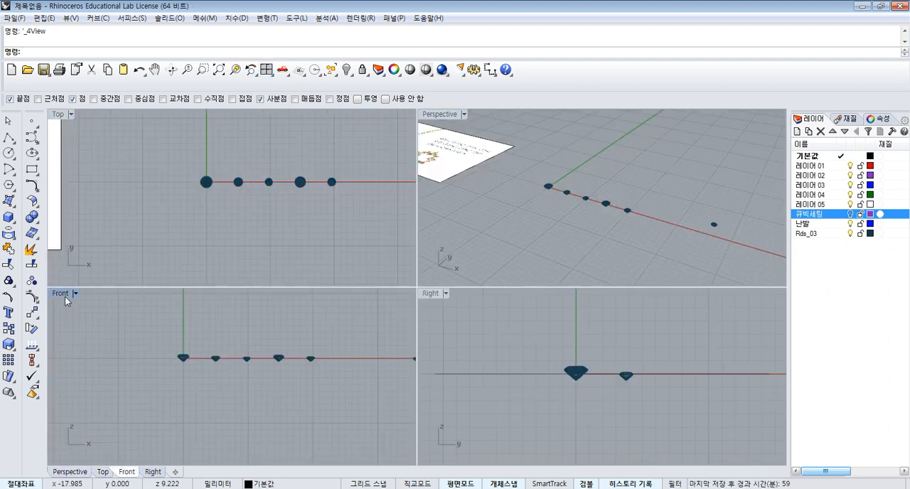
double_click(215, 290)
scroll(331, 251, "up", 10)
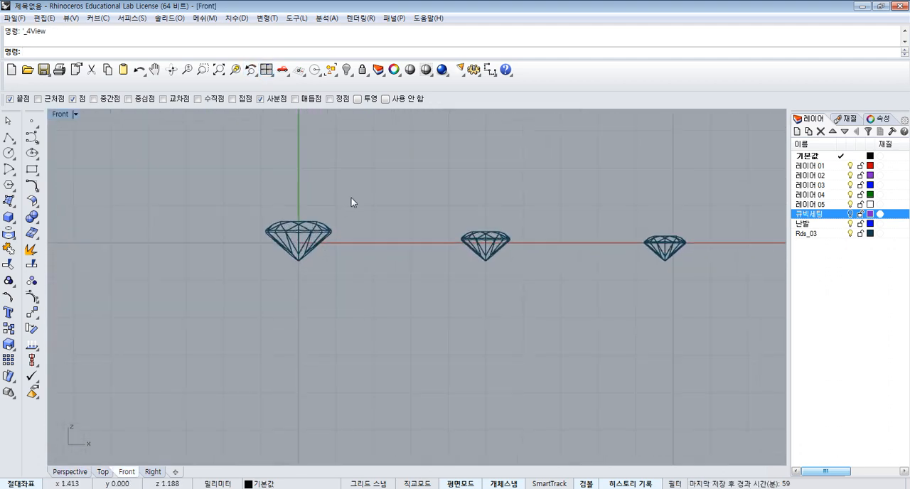
scroll(351, 199, "down", 4)
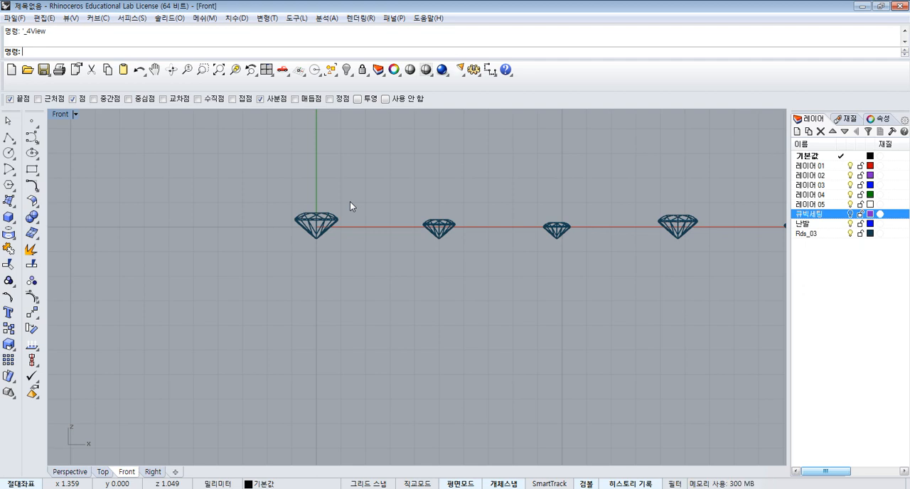
- Draw a prong rectangle 0.45 mm wide and 1.3 mm high in the Front view, just below and beside the origin gem
left_click(32, 169)
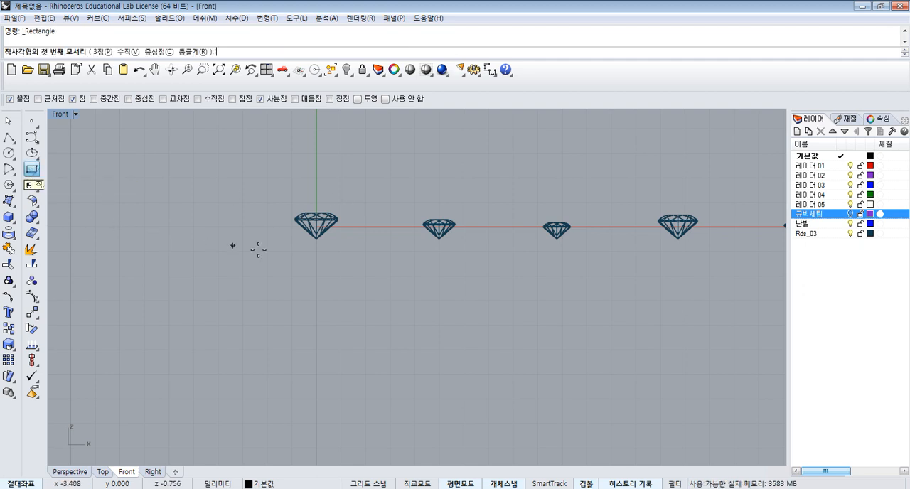
scroll(351, 250, "up", 3)
left_click(324, 263)
scroll(342, 229, "up", 1)
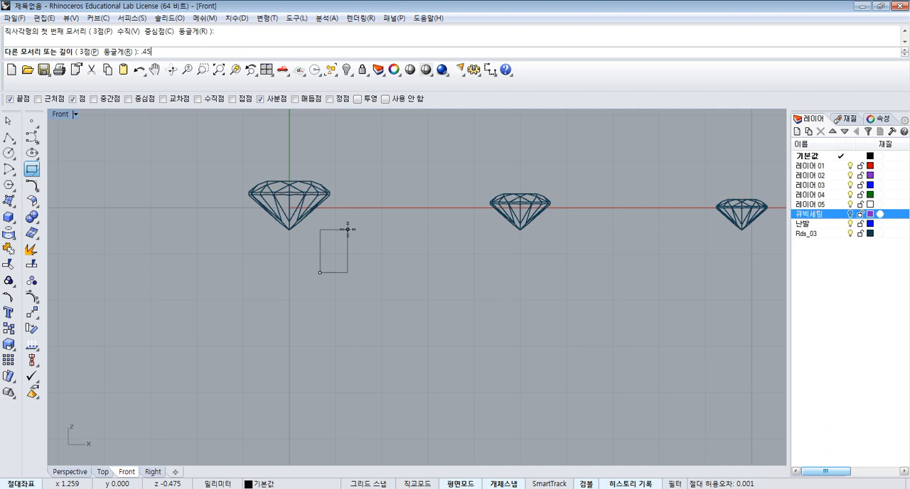
key("Return")
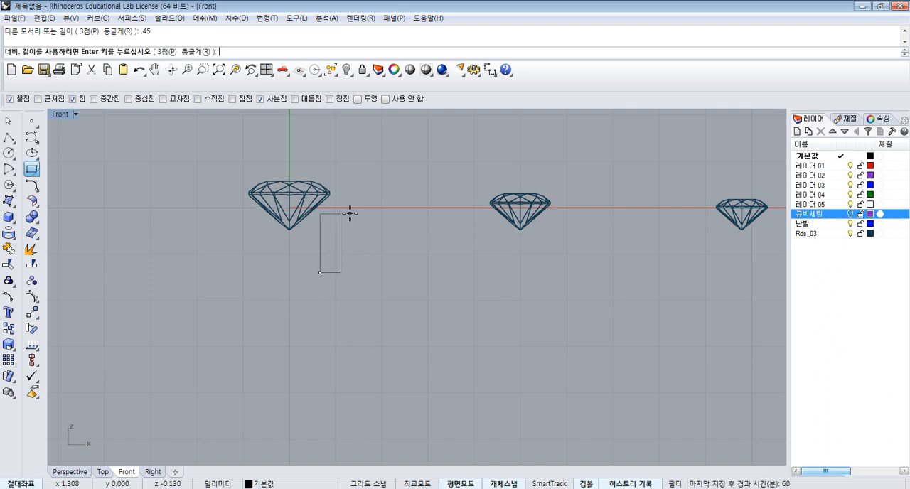
type("1.3")
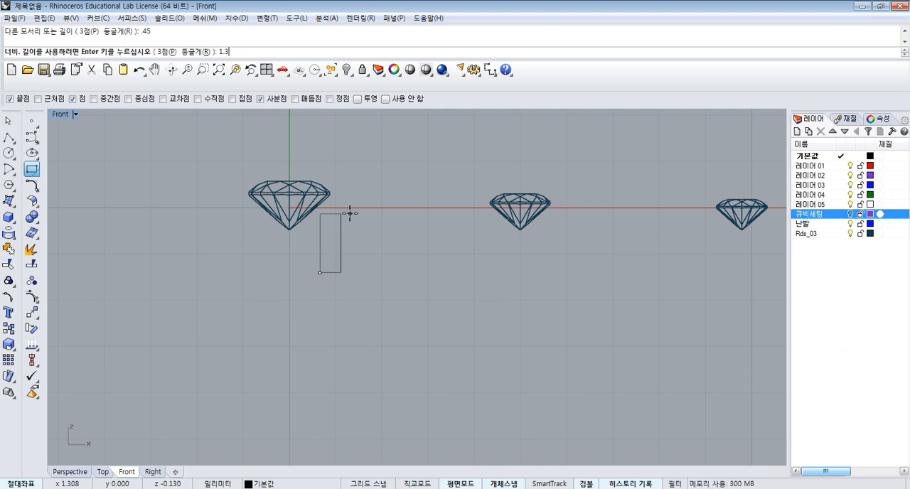
key("Return")
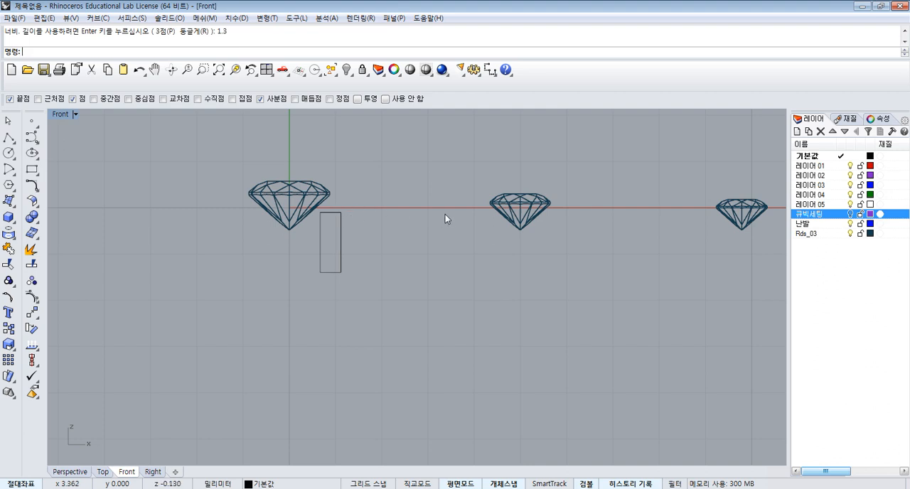
- Draw a second prong rectangle 0.4 mm wide and 1.2 mm high between the second and third gems, below the axis
scroll(445, 218, "down", 4)
key("Return")
scroll(512, 252, "up", 1)
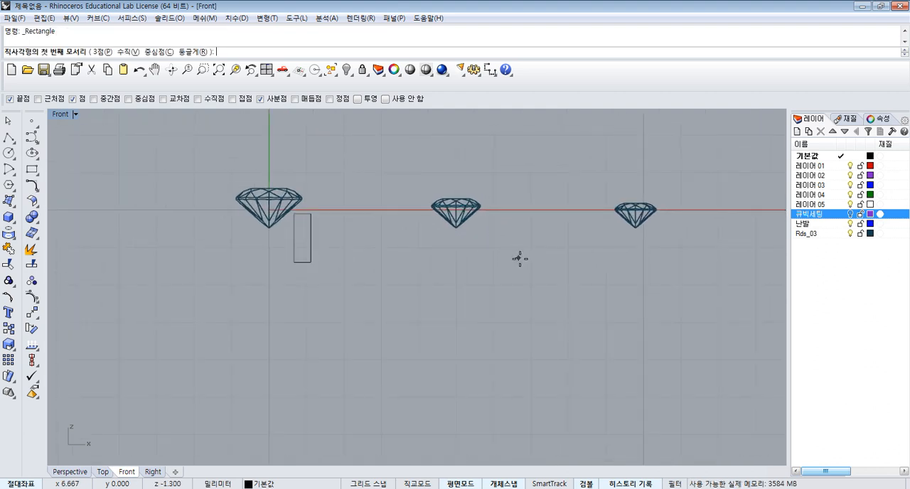
left_click(521, 259)
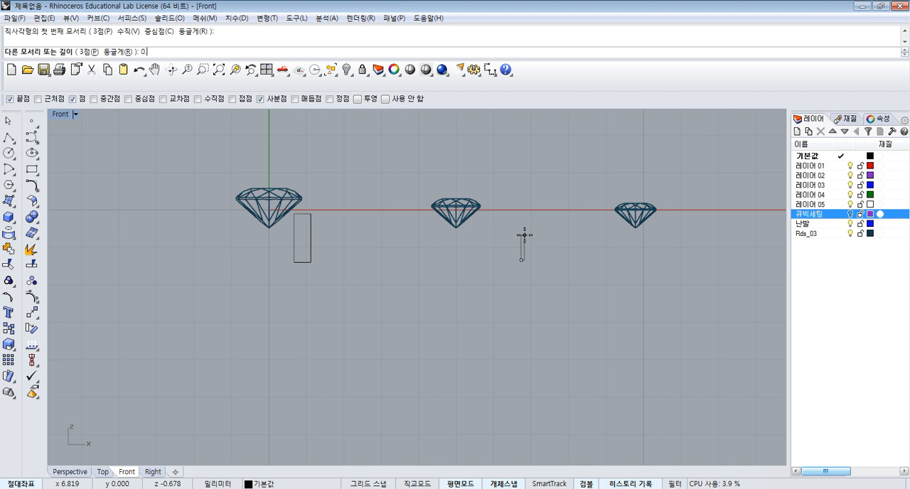
key("Return")
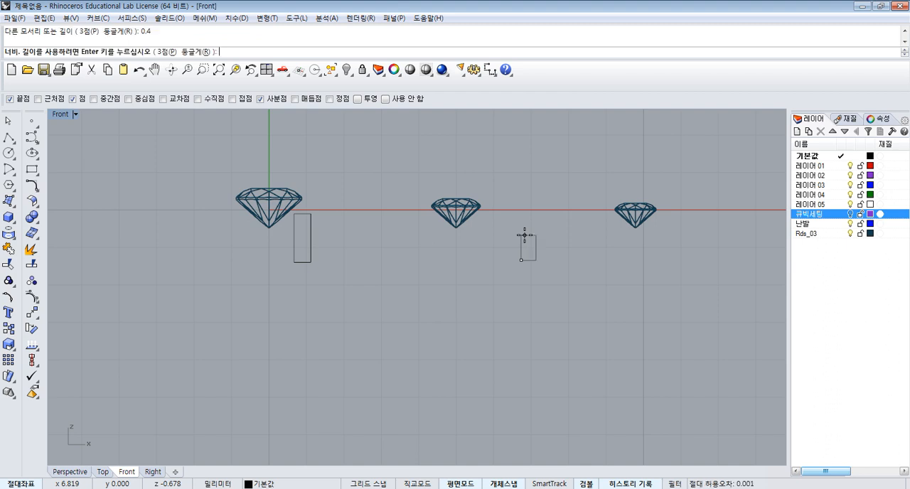
type("1.2")
key("Return")
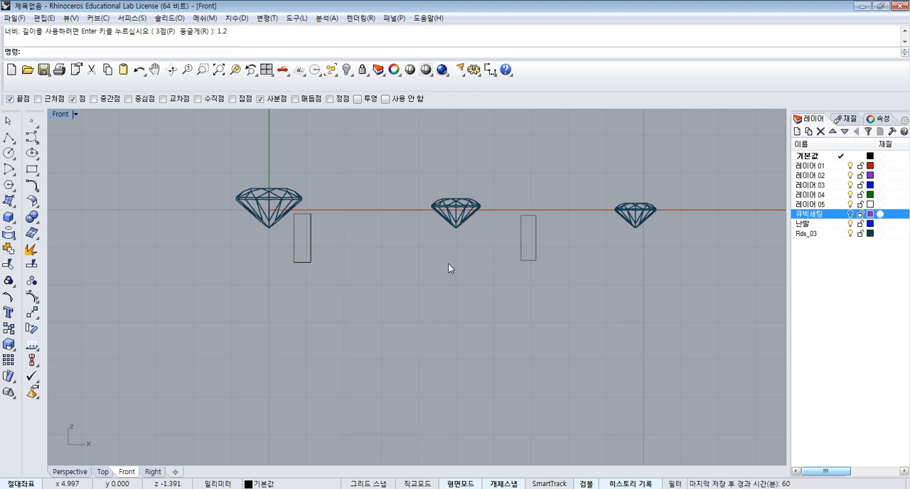
- Copy the 0.45 × 1.3 mm rectangle by its upper-right corner to the right girdle edges of the first and second gems
scroll(370, 240, "down", 3)
scroll(420, 256, "up", 2)
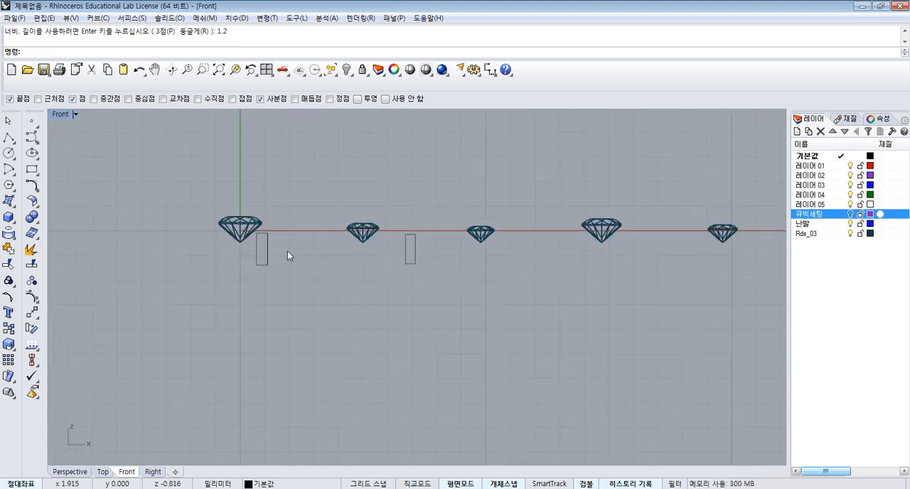
scroll(287, 251, "up", 2)
left_click(257, 229)
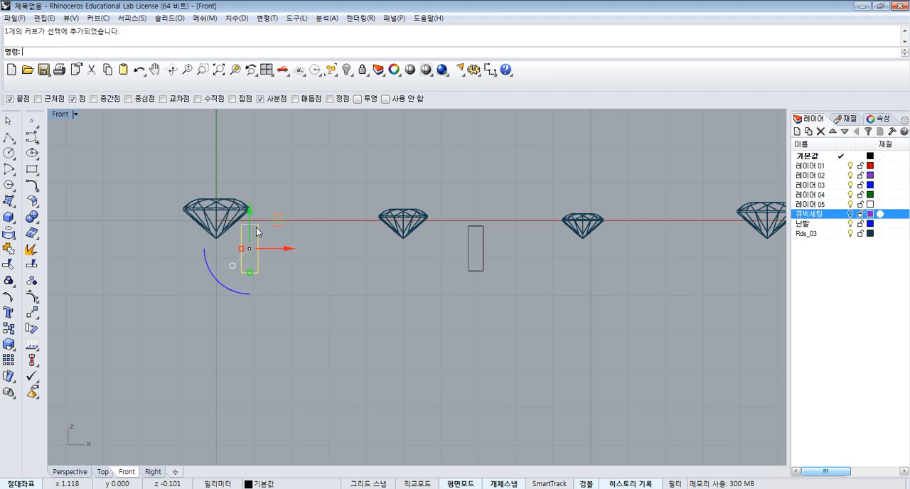
left_click(8, 328)
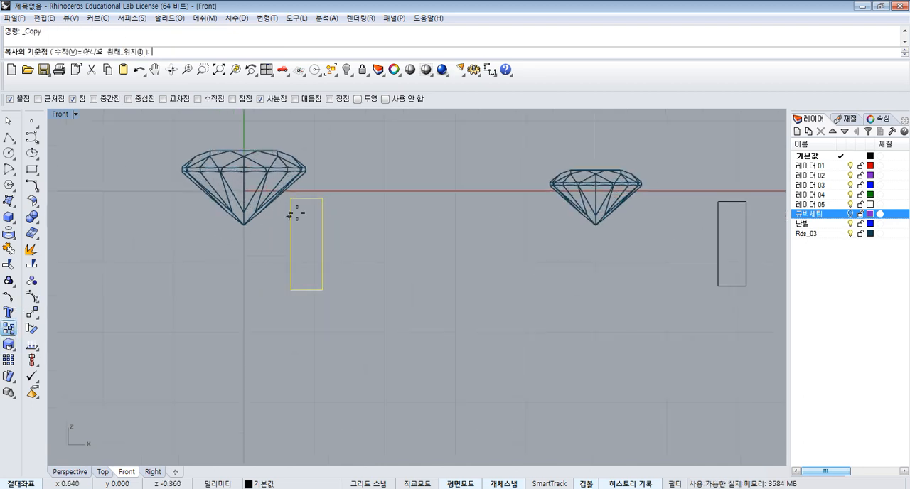
scroll(185, 249, "up", 2)
left_click(321, 197)
left_click(307, 171)
scroll(312, 191, "down", 3)
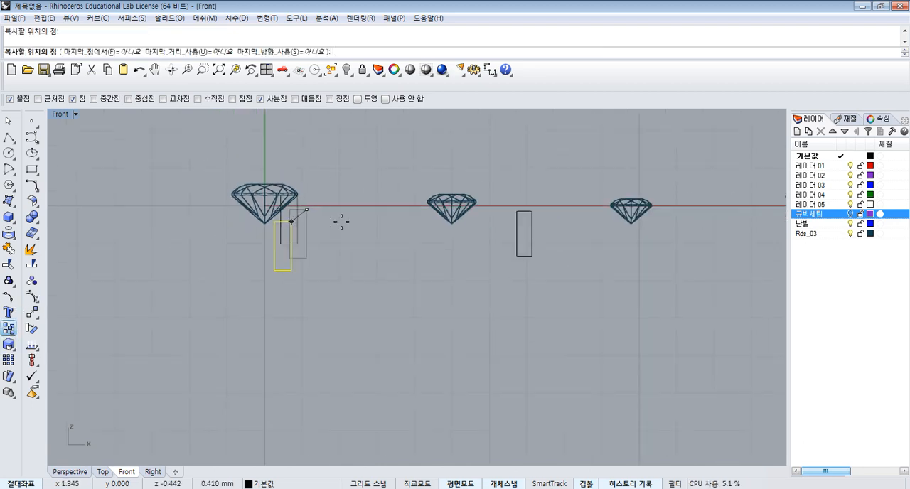
scroll(481, 199, "up", 5)
left_click(488, 200)
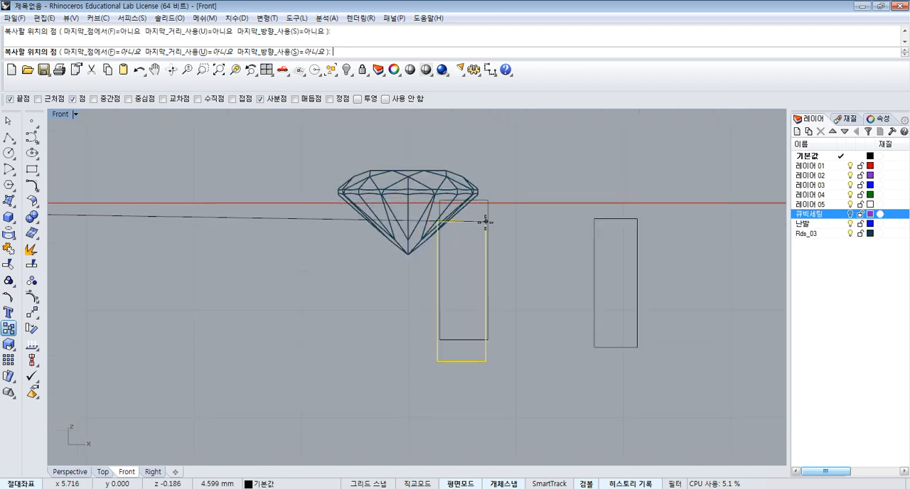
key("Return")
- Move the rectangle copy at the second gem so its upper-right corner snaps to that gem's girdle edge
left_click(490, 208)
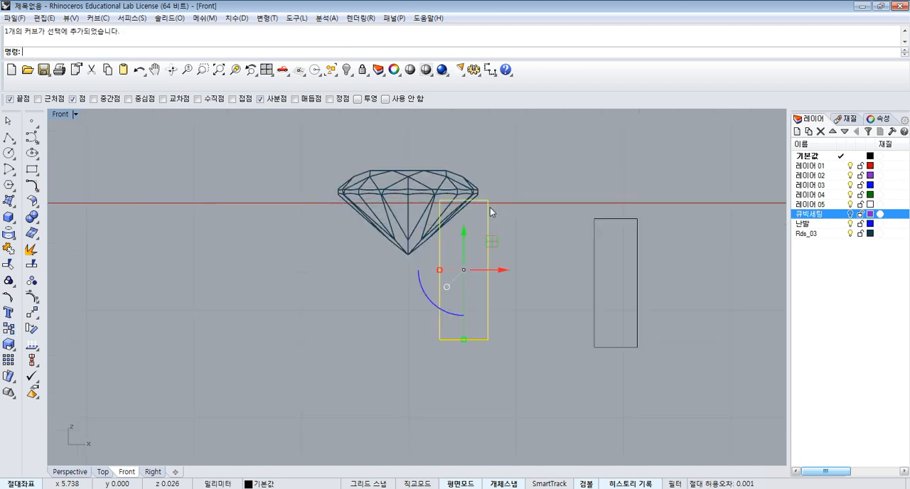
left_click(32, 312)
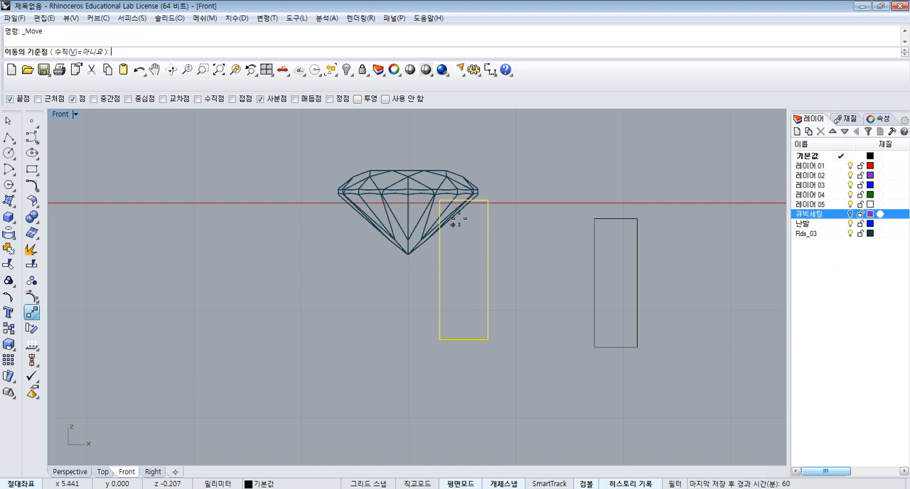
left_click(488, 200)
left_click(477, 194)
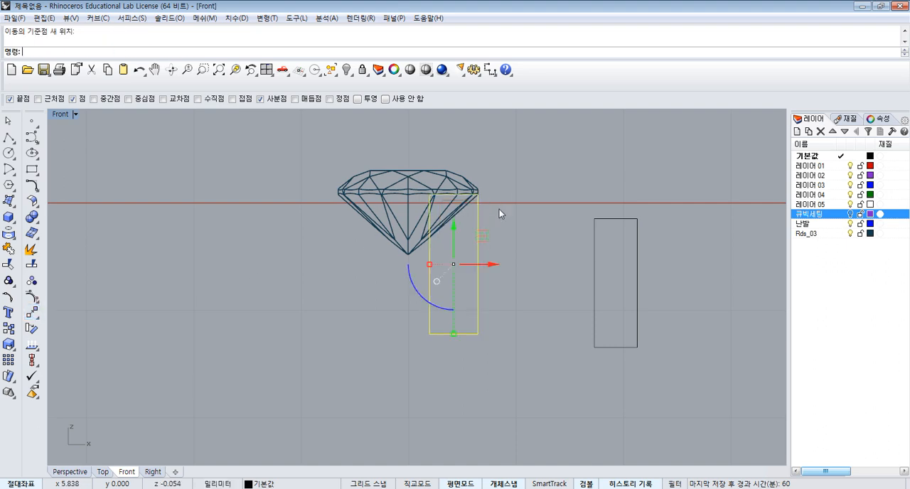
- Delete the original 0.45 × 1.3 mm rectangle beside the first gem
scroll(499, 209, "down", 4)
left_click(420, 313)
left_click(281, 274)
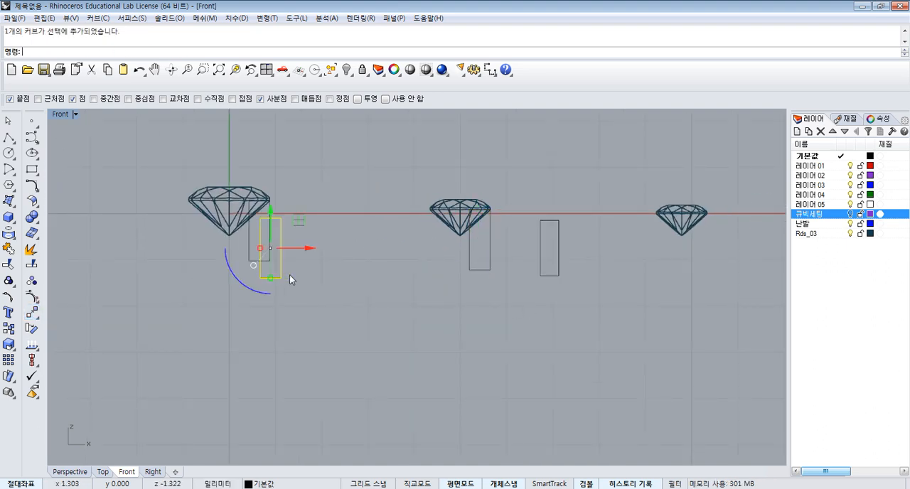
key("Delete")
- Copy the 0.4 × 1.2 mm rectangle by its upper-right corner to the right girdle edges of the third and fifth gems
right_click_drag(506, 244, 467, 260)
left_click(513, 254)
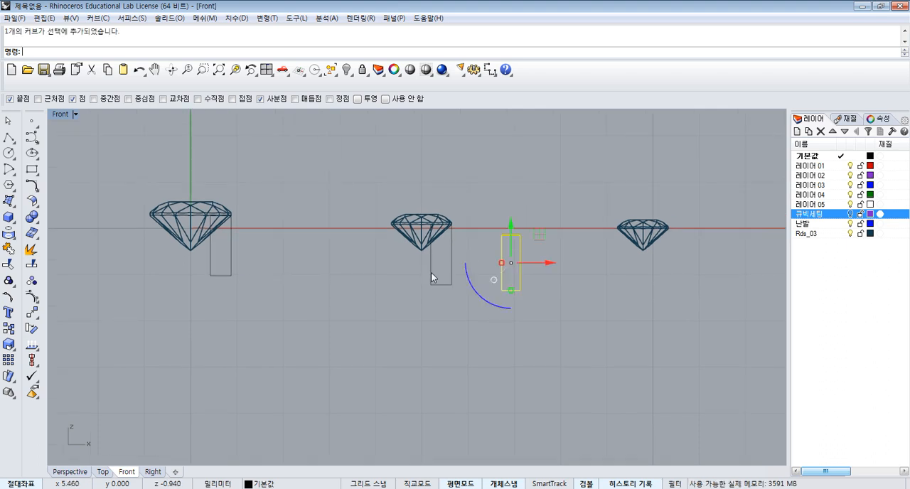
left_click(9, 328)
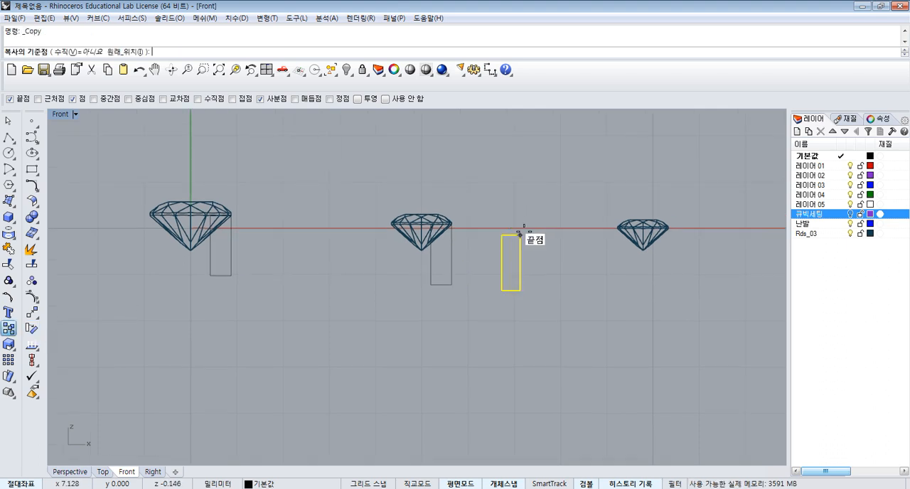
left_click(519, 235)
right_click_drag(672, 228, 553, 271)
scroll(555, 240, "up", 3)
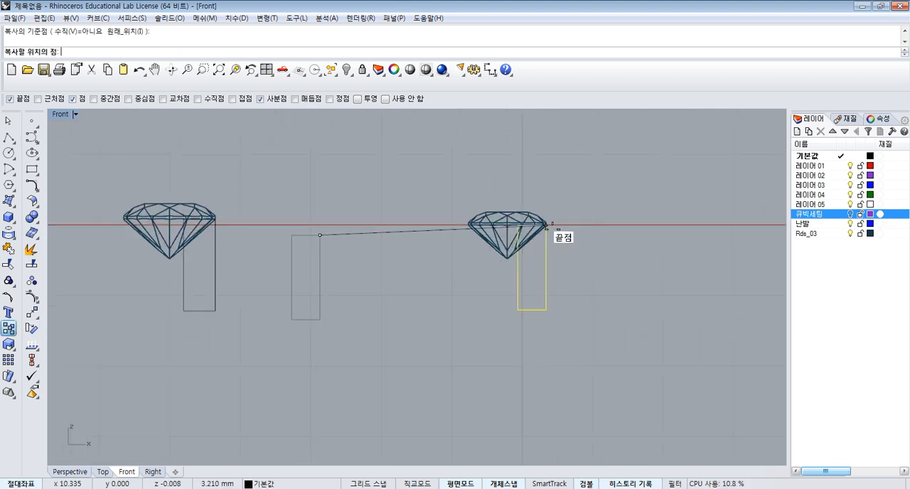
left_click(546, 226)
right_click_drag(665, 232, 370, 248)
scroll(533, 248, "down", 12)
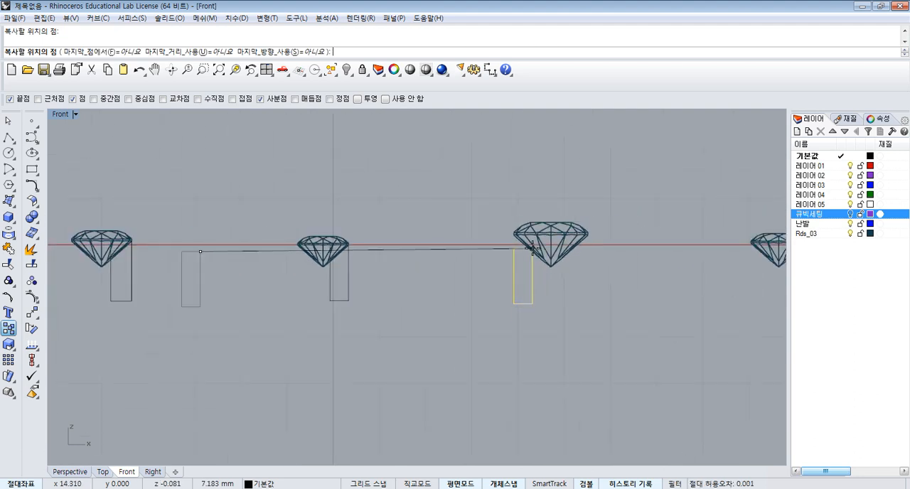
scroll(647, 244, "up", 4)
left_click(650, 246)
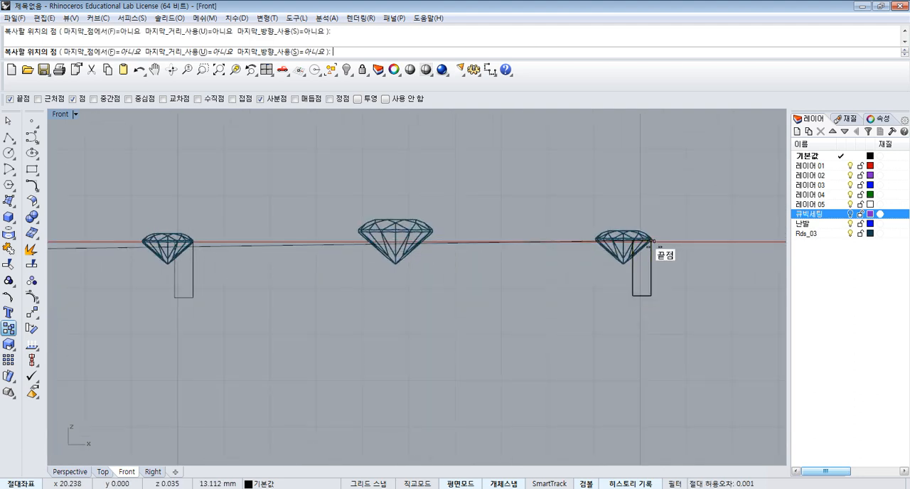
scroll(669, 256, "up", 4)
scroll(672, 258, "up", 4)
right_click(688, 256)
- Delete the original 0.4 × 1.2 mm rectangle standing between the second and third gems
scroll(696, 250, "down", 12)
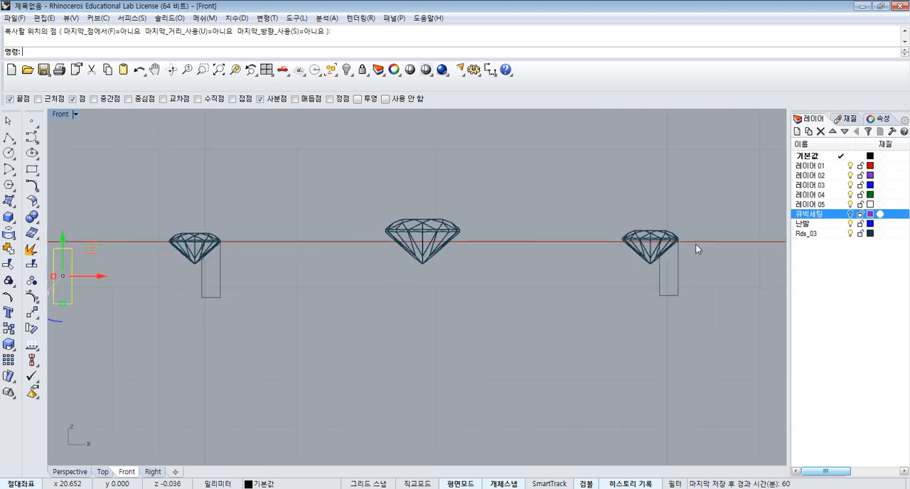
right_click_drag(204, 321, 367, 305)
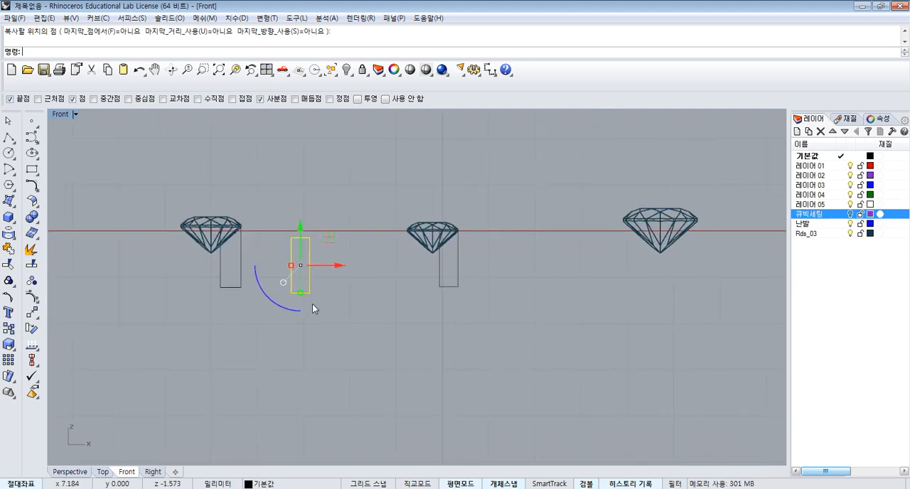
scroll(313, 305, "down", 3)
key("Delete")
- Copy the second gem's rectangle by its upper-right corner to the right girdle edge of the fourth gem
left_click(273, 282)
right_click(288, 273)
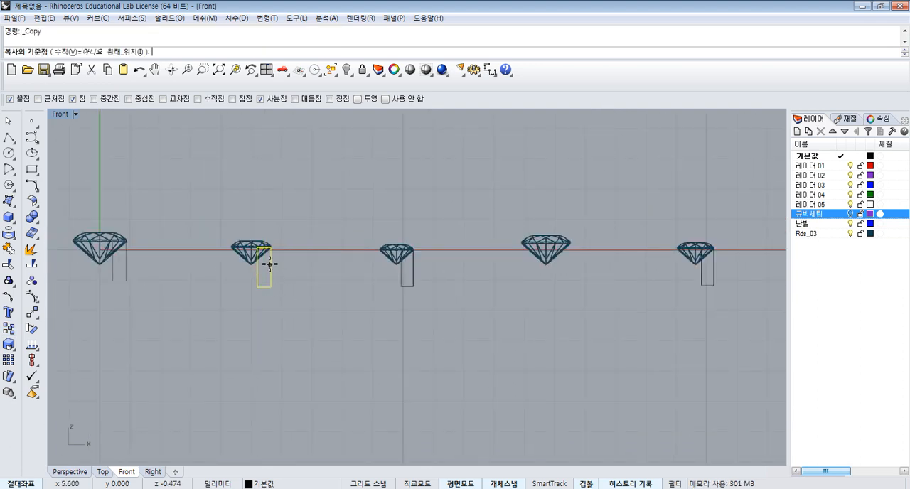
scroll(268, 264, "up", 4)
left_click(272, 242)
scroll(491, 253, "down", 3)
scroll(589, 236, "up", 3)
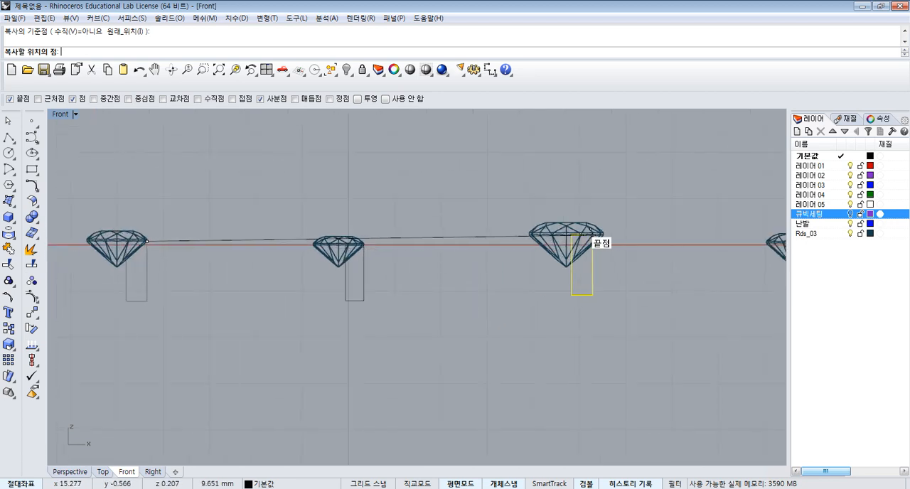
left_click(603, 234)
key("Return")
scroll(540, 285, "down", 3)
key("Escape")
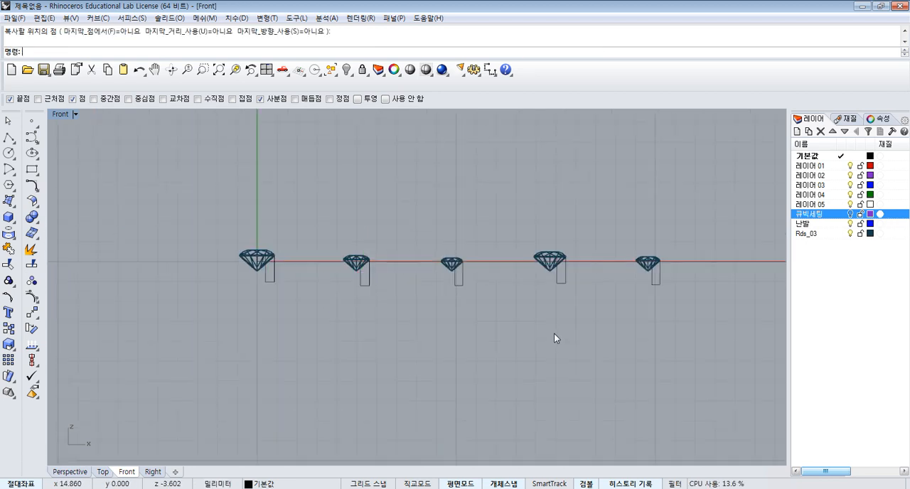
- Delete the 0.45 mm wide rectangle under the second gem
left_click(273, 284)
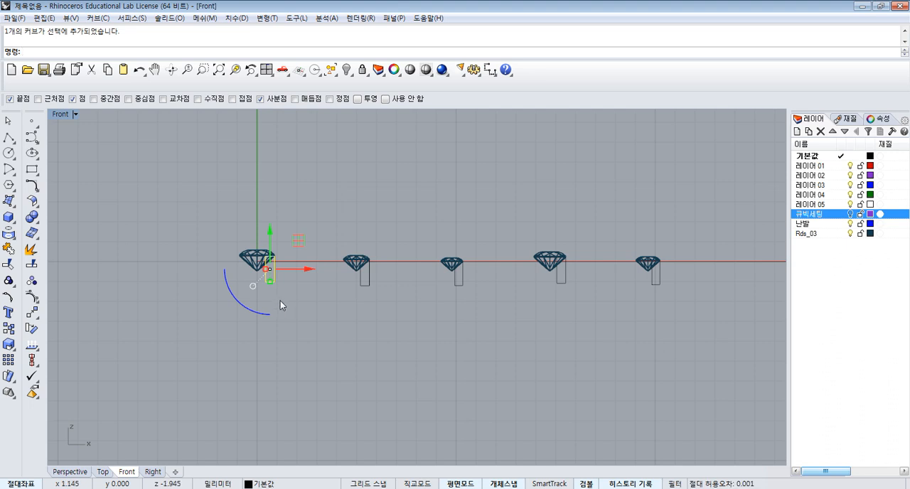
left_click(559, 284)
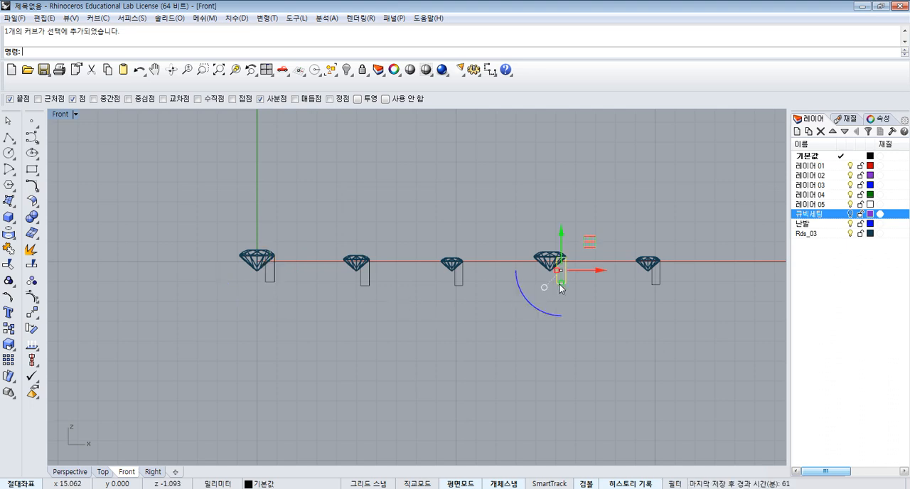
key("Escape")
scroll(384, 288, "up", 5)
left_click(352, 287)
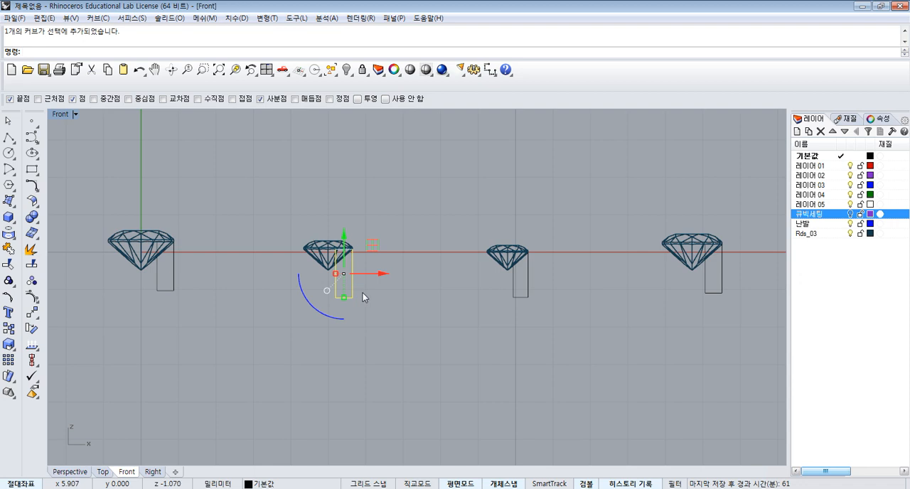
key("Delete")
- Copy the third gem's 0.4 mm wide rectangle by its upper-right corner to the right girdle edge of the second gem
left_click(517, 286)
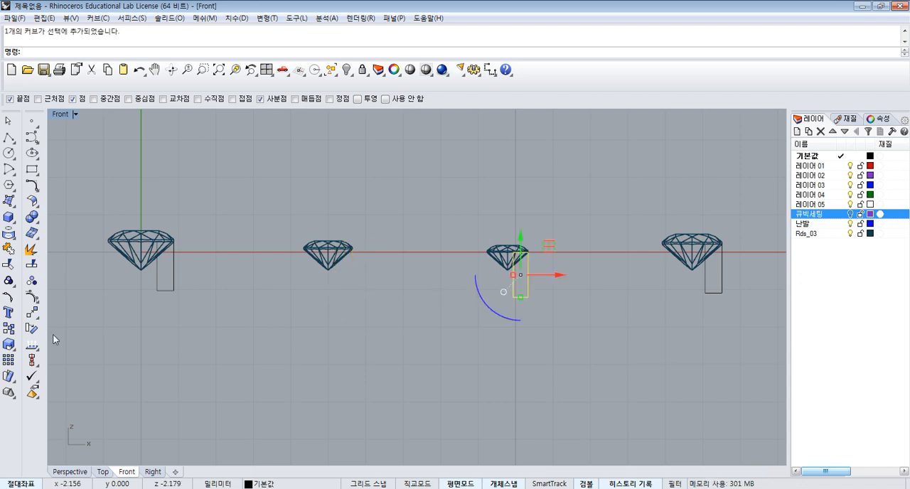
left_click(9, 328)
scroll(520, 257, "up", 4)
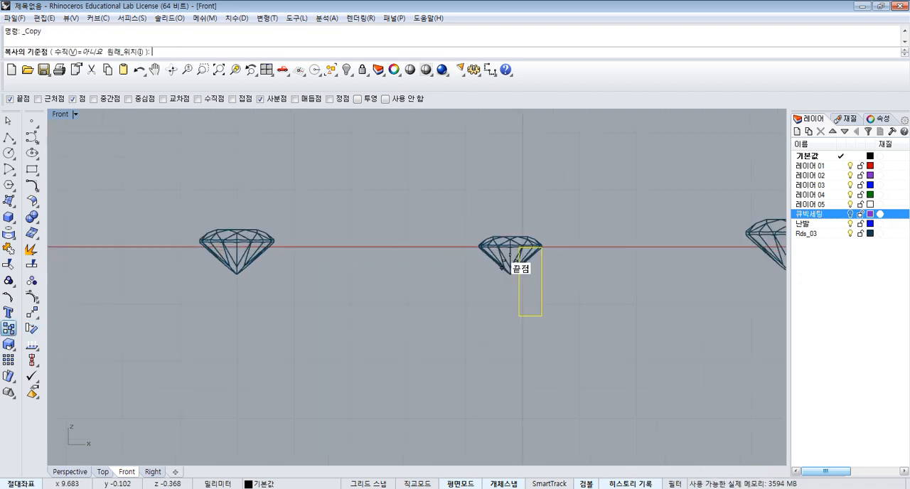
left_click(540, 246)
left_click(209, 239)
right_click(239, 251)
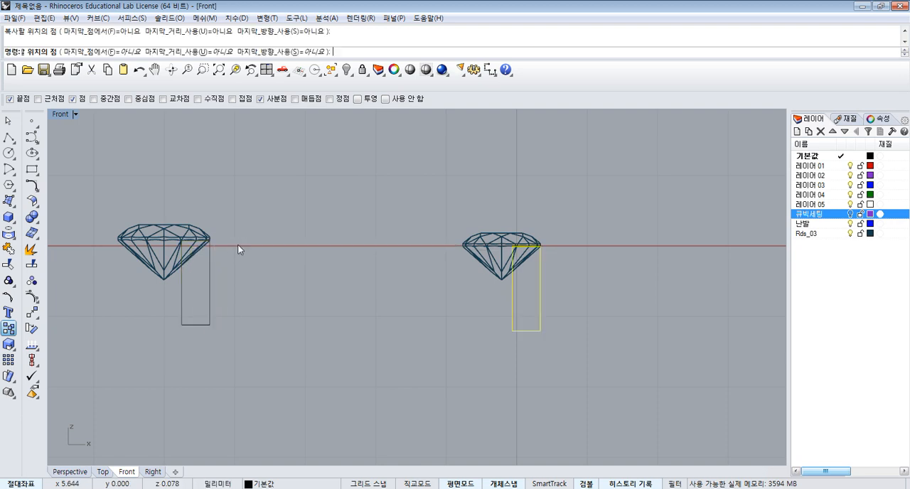
scroll(270, 262, "down", 8)
key("Escape")
- Select the rectangles of all five gems and shift them together slightly downward, just below the girdles
scroll(457, 288, "down", 4)
right_click_drag(488, 304, 524, 307)
scroll(524, 306, "up", 2)
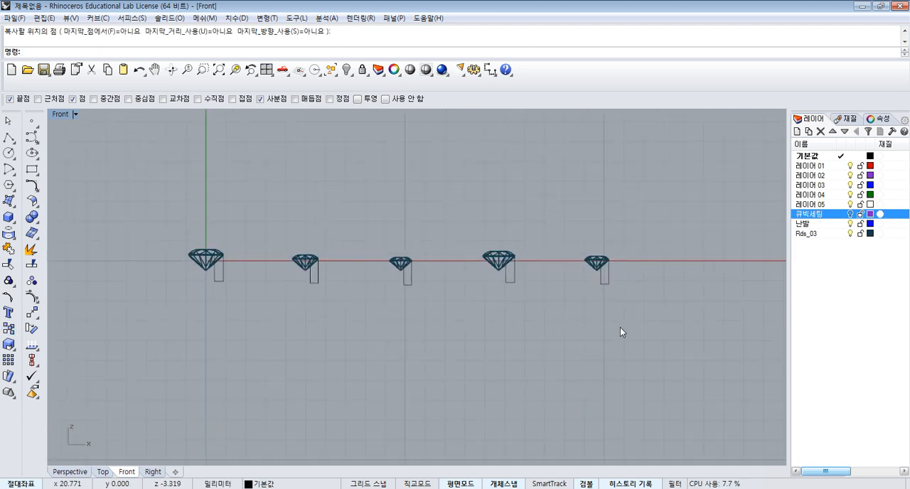
left_click_drag(629, 326, 406, 280)
left_click_drag(230, 293, 212, 280)
scroll(434, 273, "up", 6)
scroll(427, 272, "up", 3)
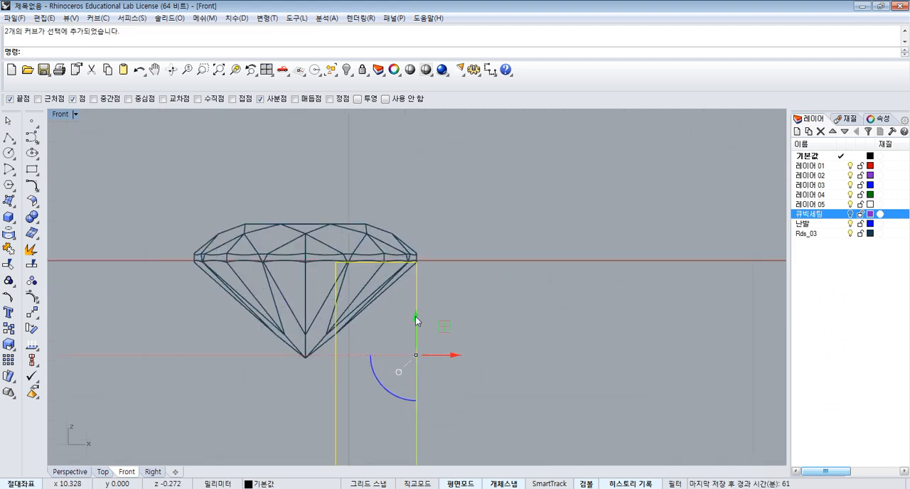
left_click_drag(415, 316, 432, 360)
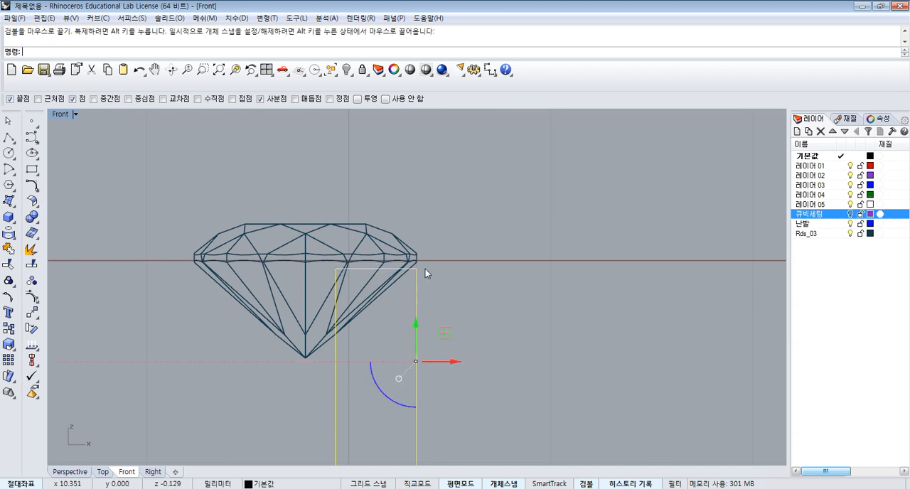
- Revolve the first gem's rectangle 360 degrees about the vertical axis through the gem's bottom point
scroll(448, 213, "down", 6)
scroll(448, 213, "down", 5)
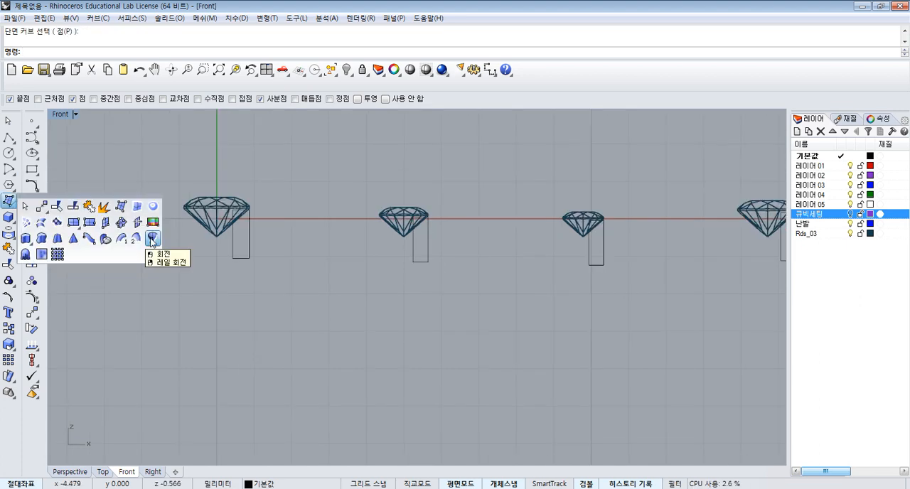
left_click(151, 240)
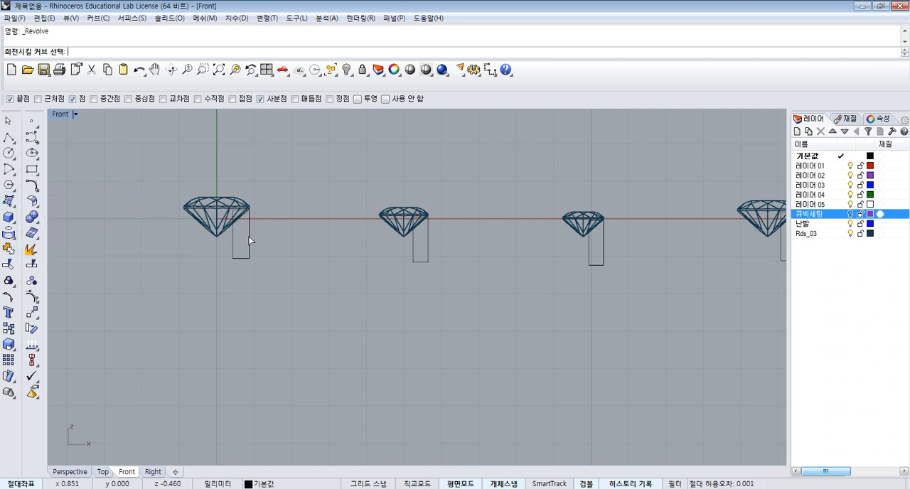
left_click(249, 237)
key("Return")
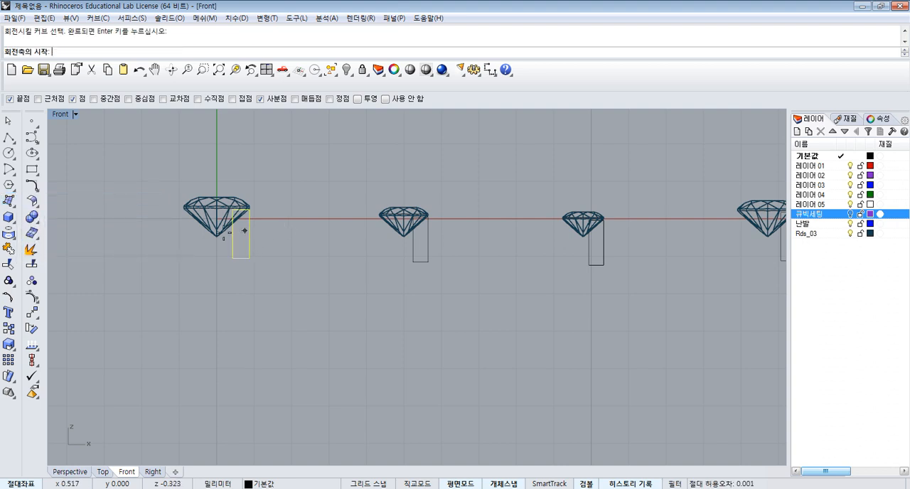
left_click(217, 236)
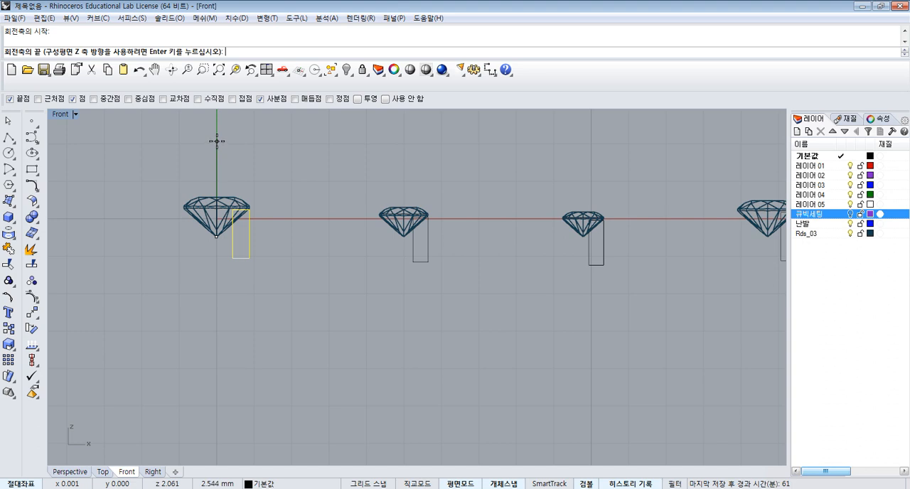
left_click(217, 141)
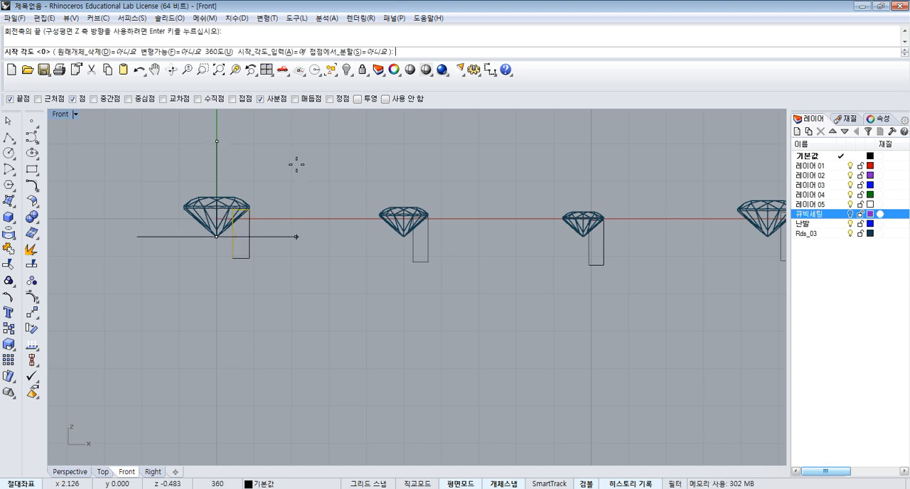
key("Return")
key("Return")
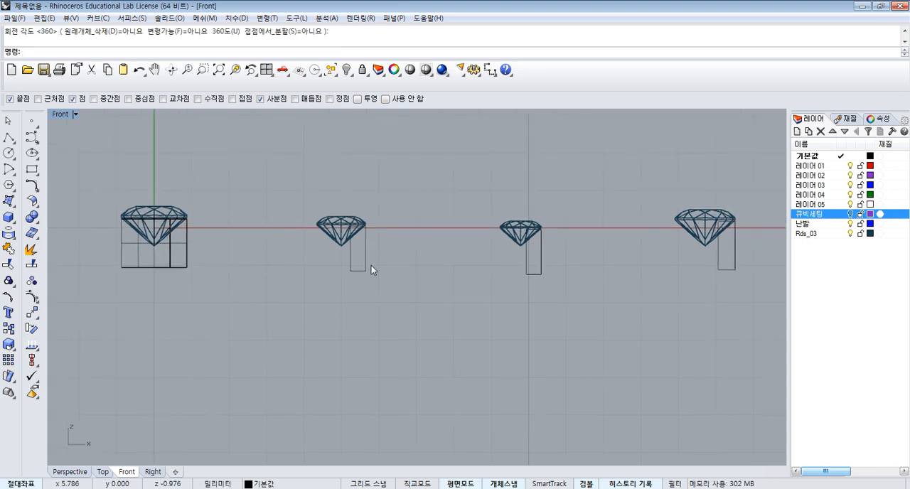
- Revolve the second gem's rectangle 360 degrees about the vertical axis through that gem's bottom point
key("Return")
left_click(365, 257)
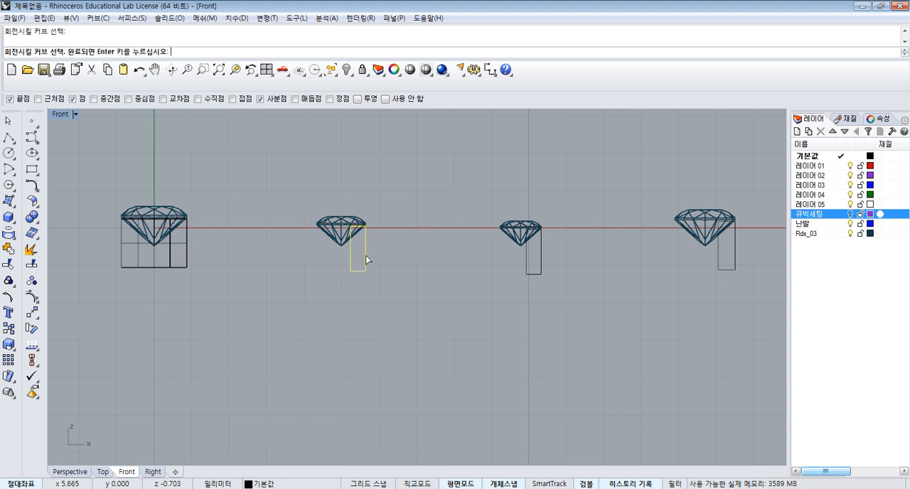
key("Return")
left_click(341, 245)
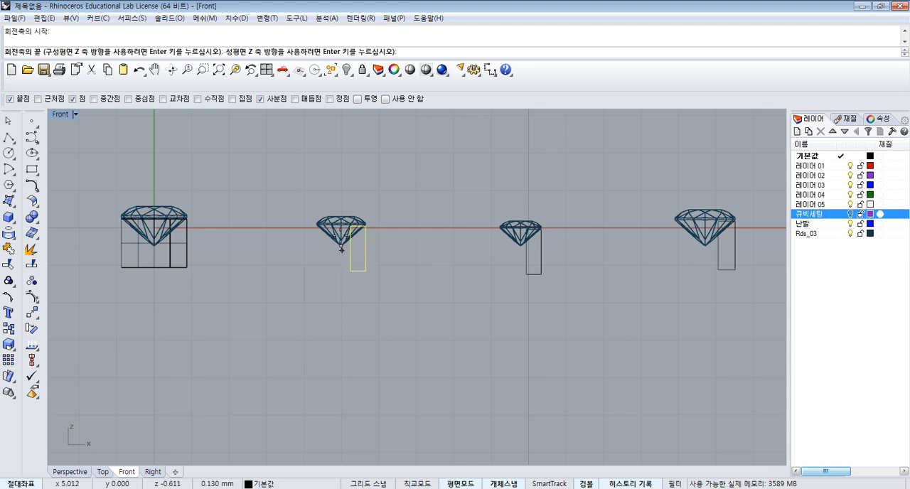
left_click(339, 158)
key("Return")
- Revolve the third gem's rectangle 360 degrees about the vertical axis through that gem's bottom point
key("Return")
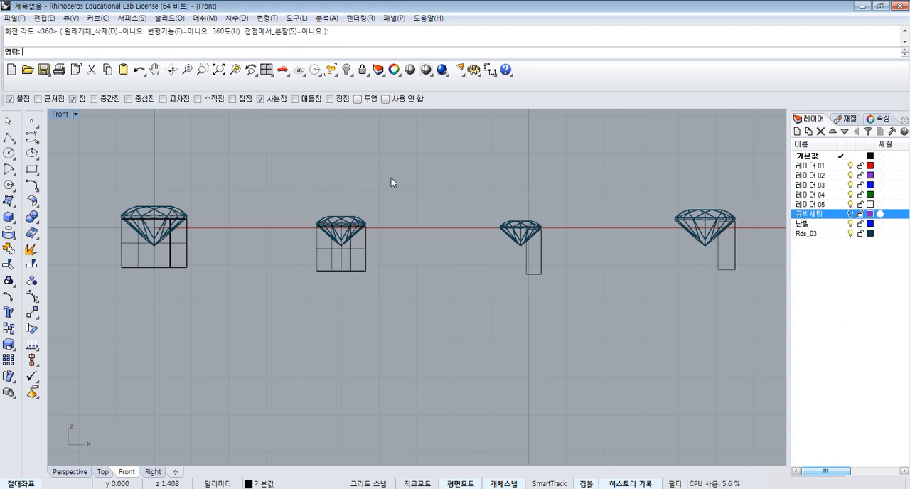
left_click(529, 271)
key("Return")
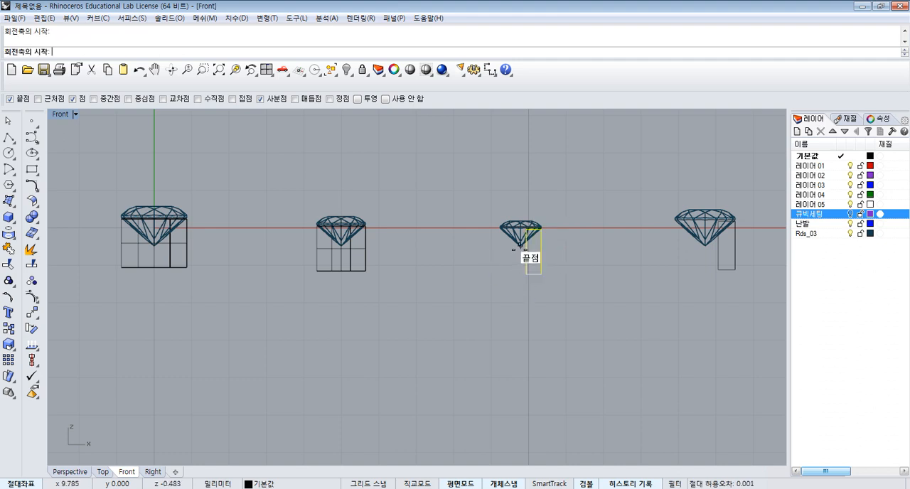
left_click(520, 245)
left_click(521, 175)
key("Return")
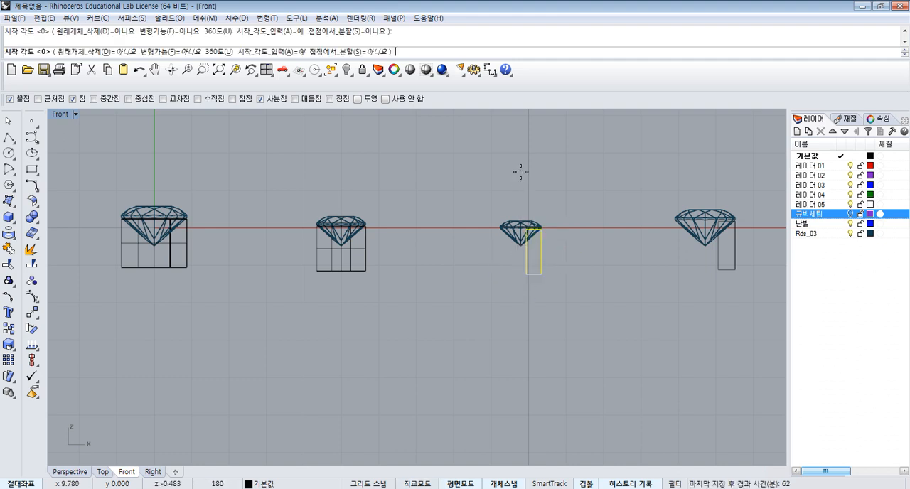
key("Return")
- Turn on Ortho and revolve the fourth gem's rectangle 360 degrees about the axis running up from that gem's bottom point
left_click(425, 483)
scroll(594, 270, "down", 4)
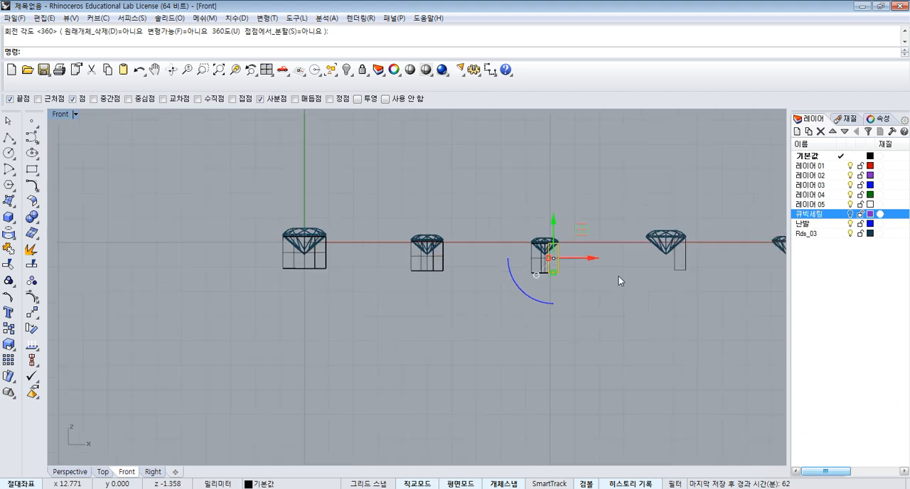
right_click_drag(665, 289, 610, 279)
left_click(610, 280)
scroll(631, 255, "up", 4)
left_click(629, 251)
key("Return")
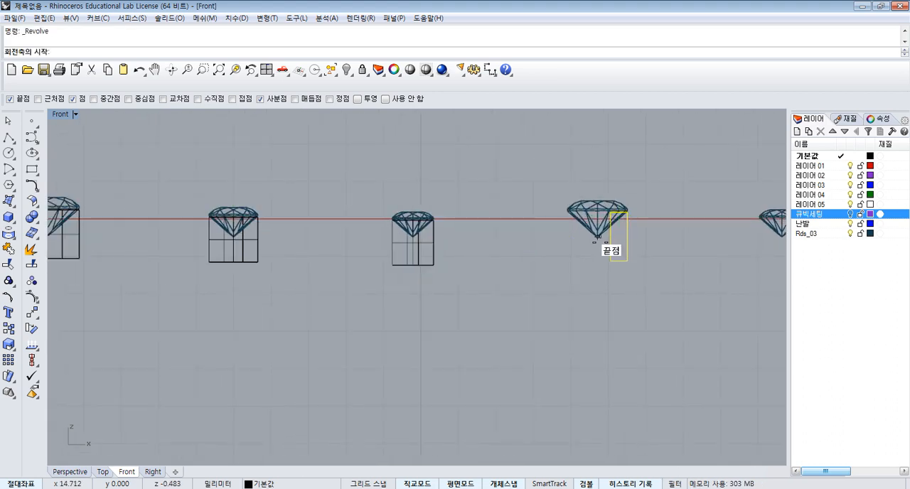
left_click(597, 236)
left_click(599, 163)
key("Return")
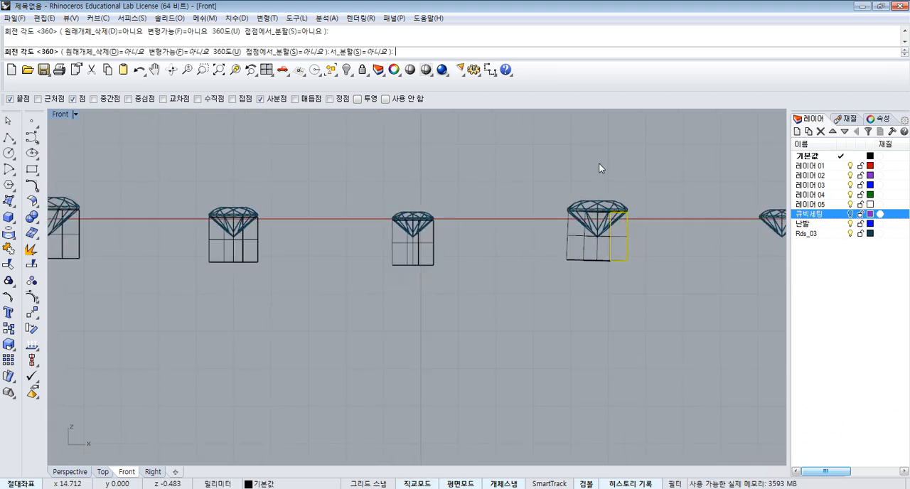
scroll(600, 168, "down", 2)
key("Return")
- Revolve the fifth gem's rectangle 360 degrees about the vertical axis through that gem's bottom point
scroll(698, 253, "up", 2)
left_click(687, 243)
key("Return")
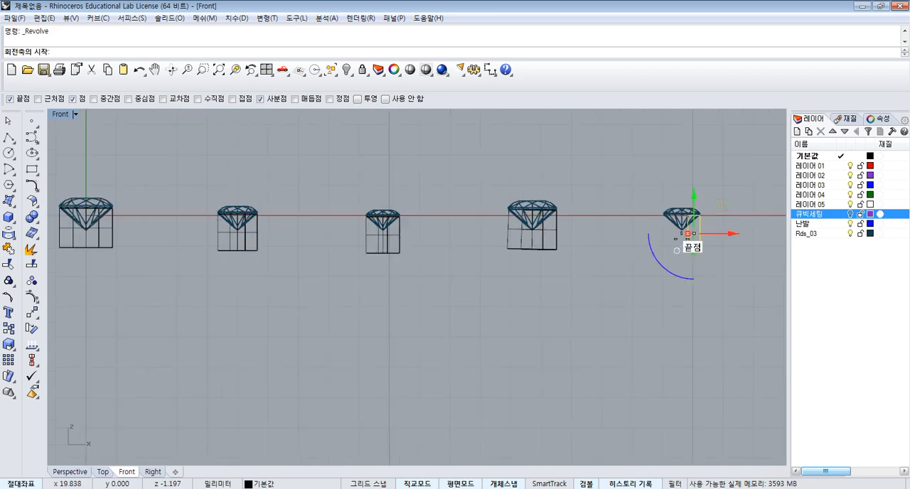
left_click(681, 229)
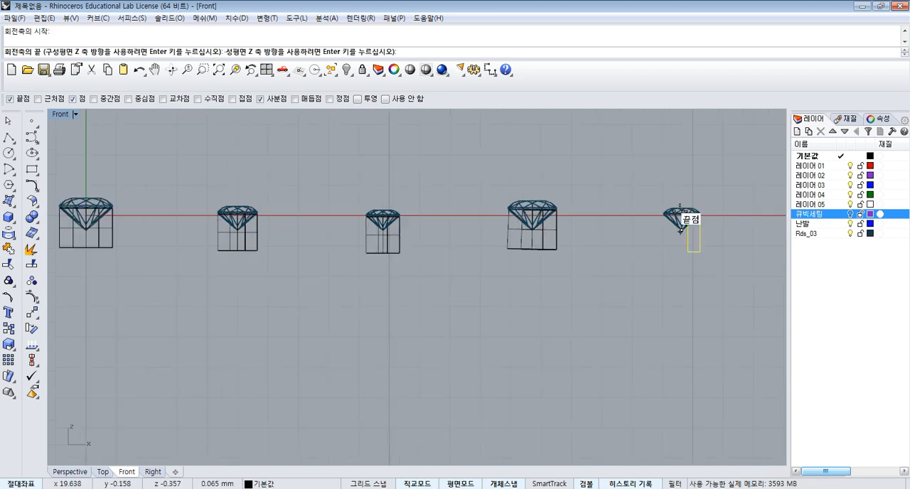
left_click(678, 148)
key("Return")
key("Return")
scroll(722, 281, "down", 2)
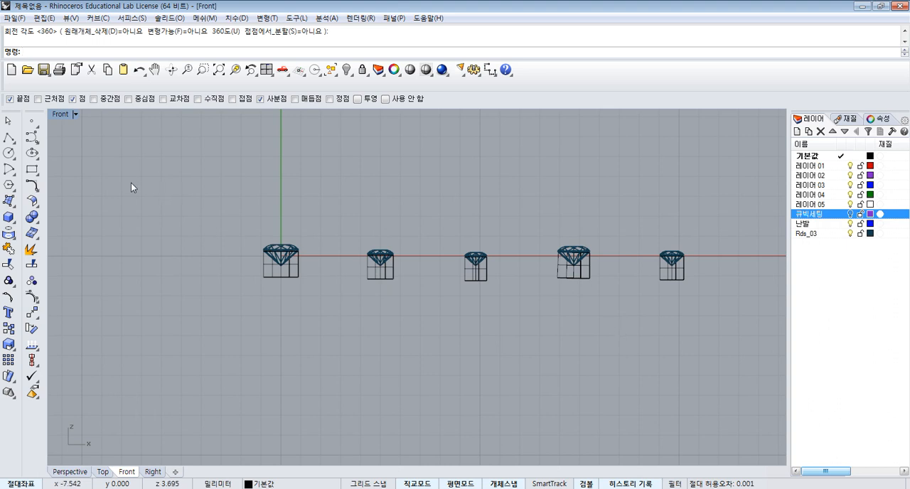
- Draw a vertical polyline about 2.6 mm long from the lower-right corner of the first gem's setting to above the gem
left_click(9, 137)
scroll(306, 281, "up", 3)
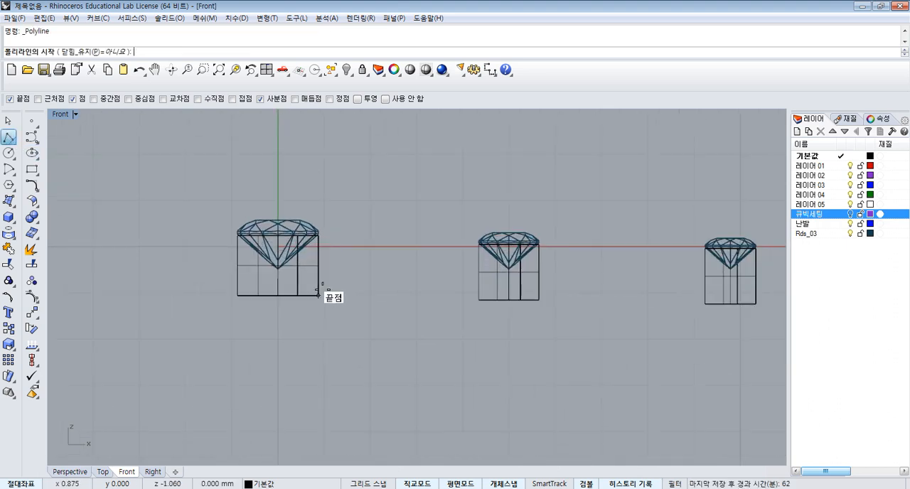
left_click(318, 295)
scroll(327, 217, "up", 1)
left_click(321, 167)
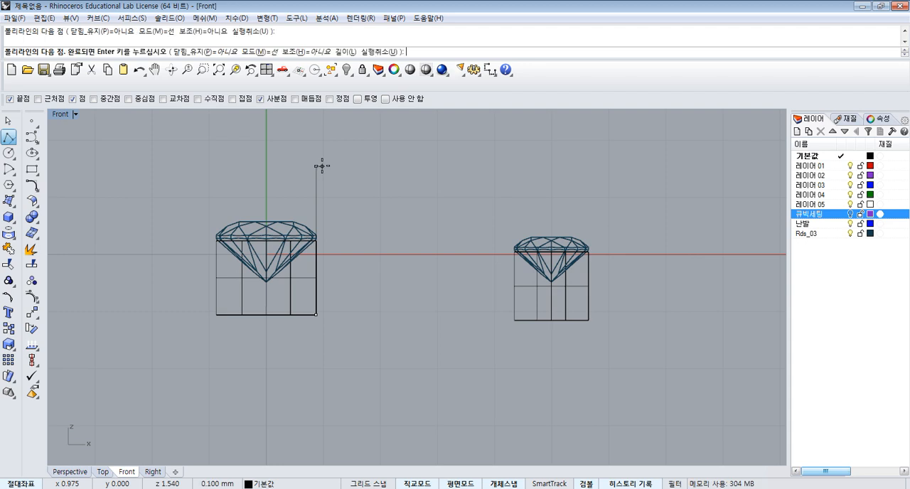
key("Return")
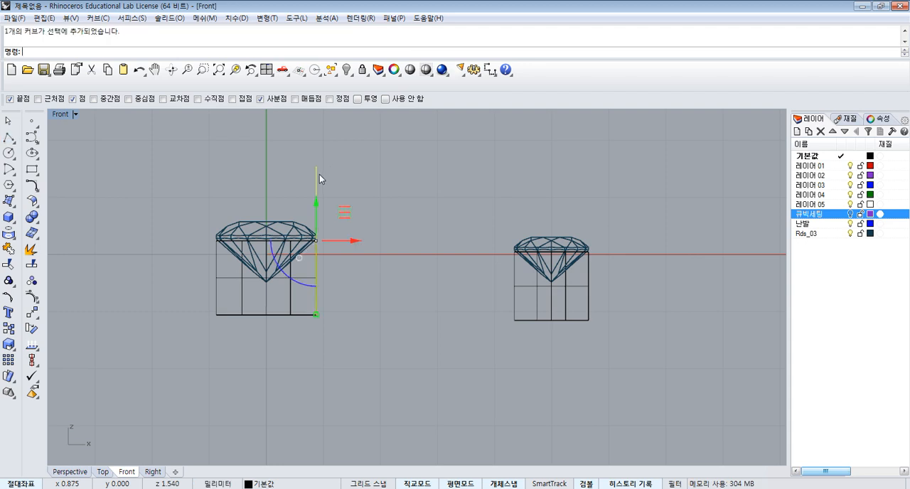
- Create a round-capped pipe with a 0.42 mm diameter at both ends along the first gem's vertical line
left_click(9, 217)
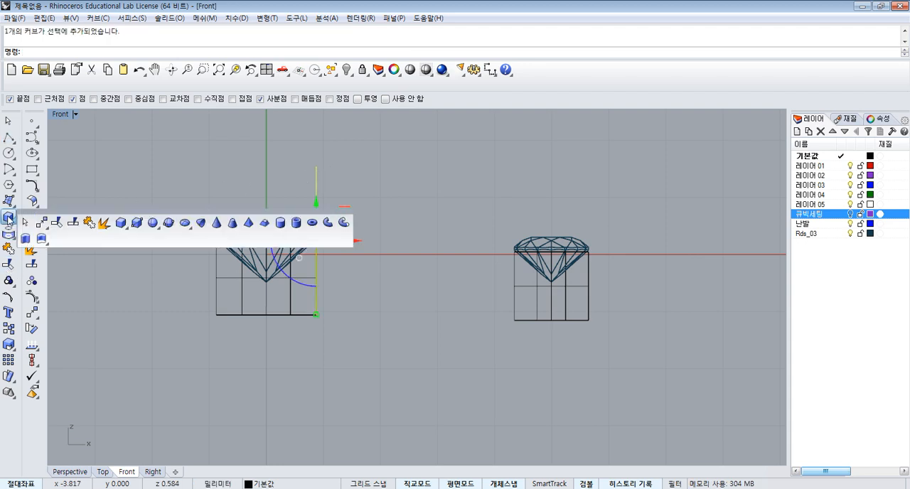
left_click(343, 222)
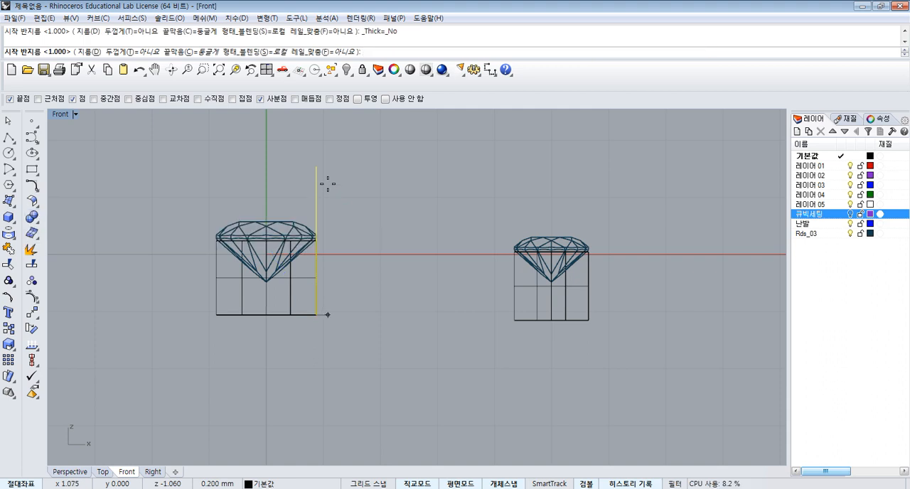
left_click(82, 52)
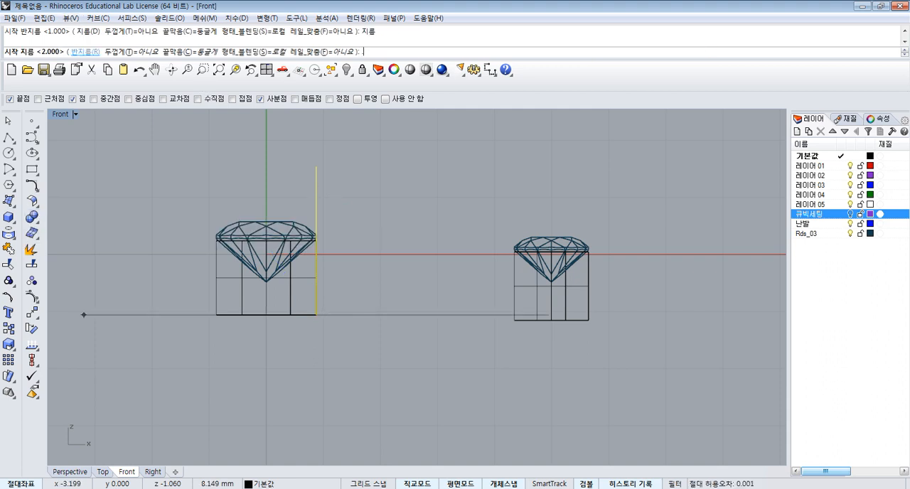
key("Return")
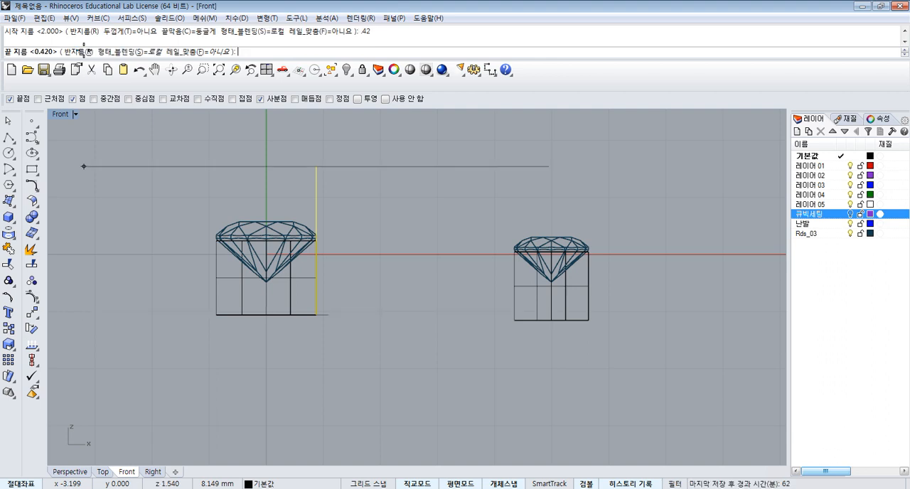
key("Return")
key("Return")
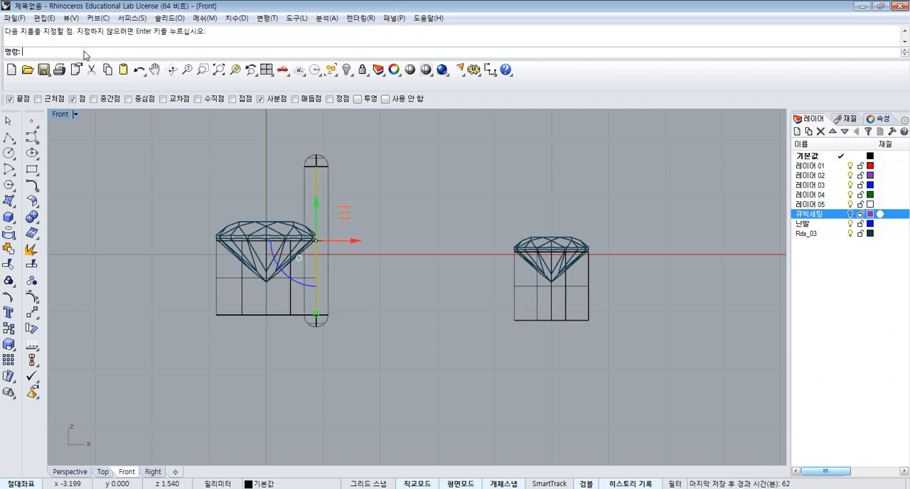
left_click(415, 214)
- Draw a vertical polyline about 2.3 mm long from the lower-right corner of the second gem's setting to above the gem
scroll(392, 229, "down", 8)
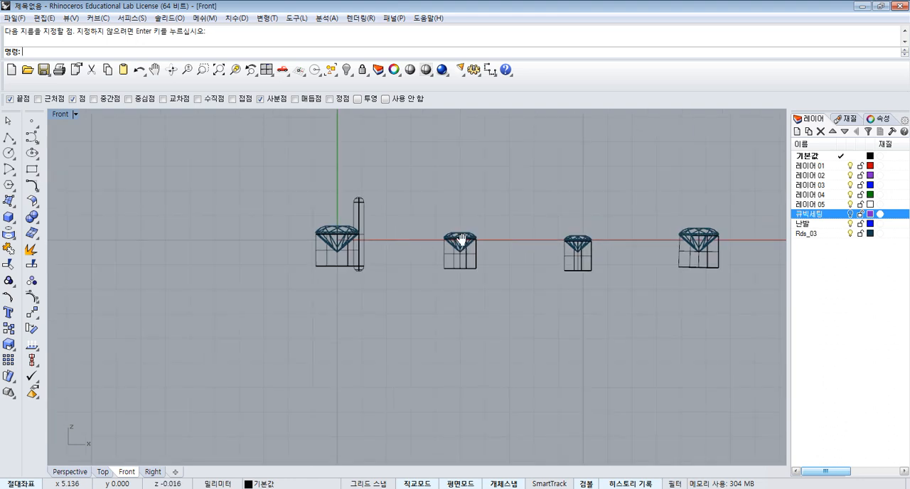
right_click_drag(462, 240, 407, 239)
left_click(8, 137)
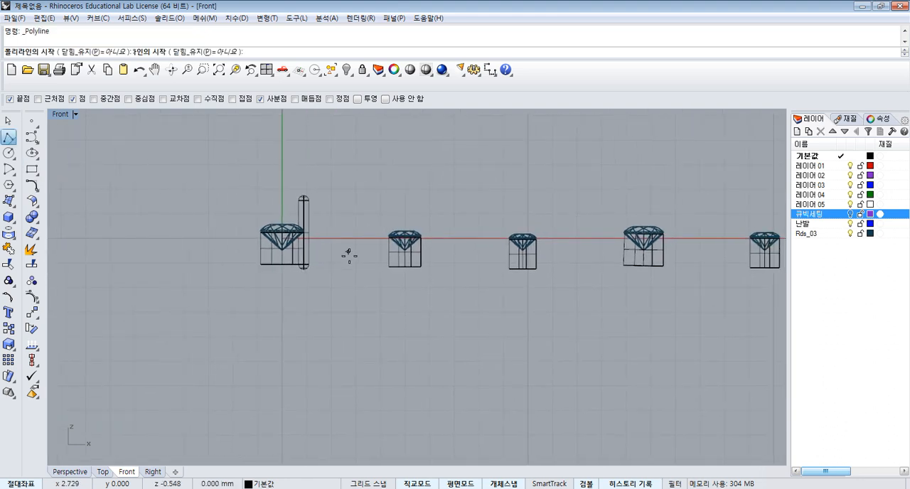
left_click(419, 267)
scroll(422, 224, "up", 3)
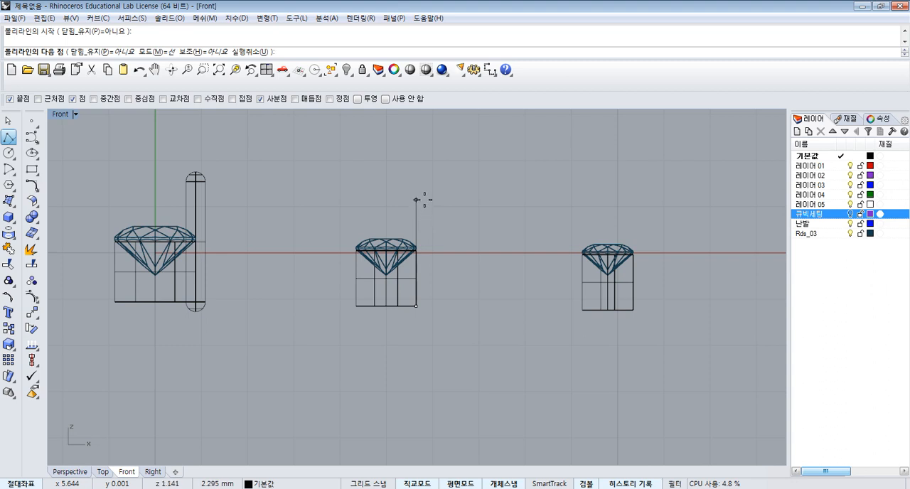
left_click(416, 200)
key("Return")
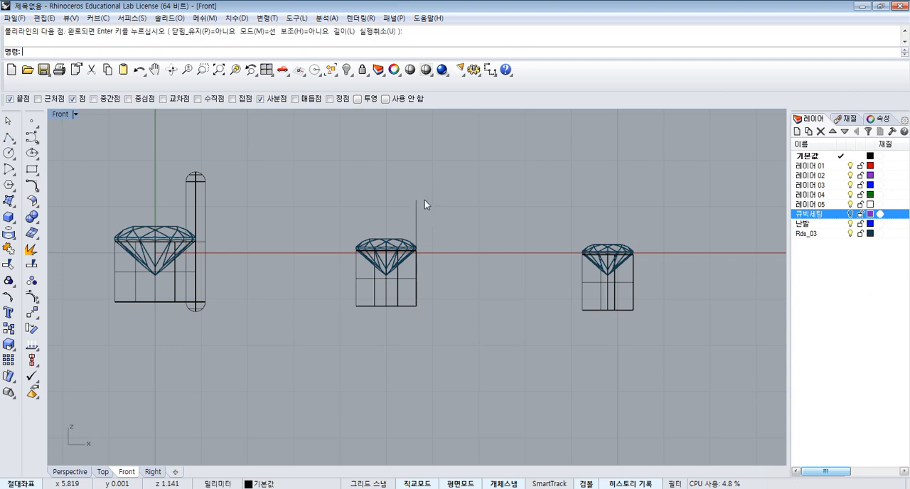
- Create a round-capped pipe with a 0.4 mm diameter at both ends along the second gem's vertical line
left_click(8, 218)
left_click(342, 225)
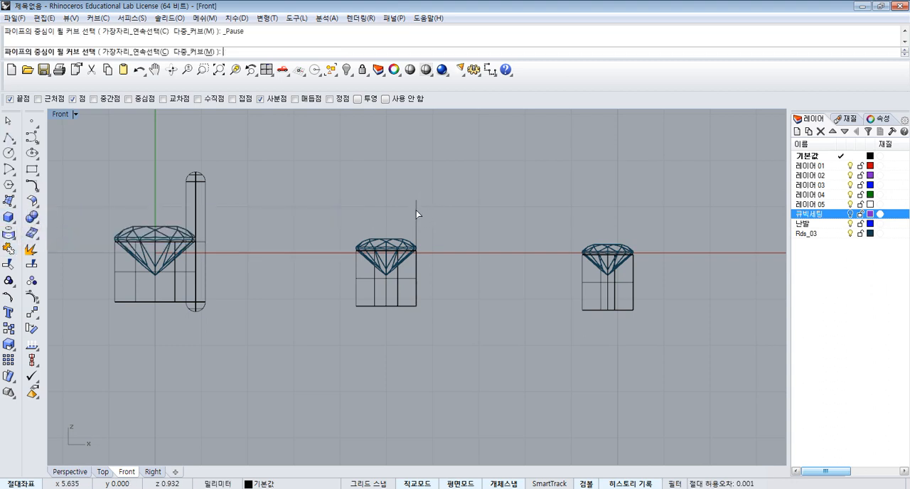
left_click(415, 210)
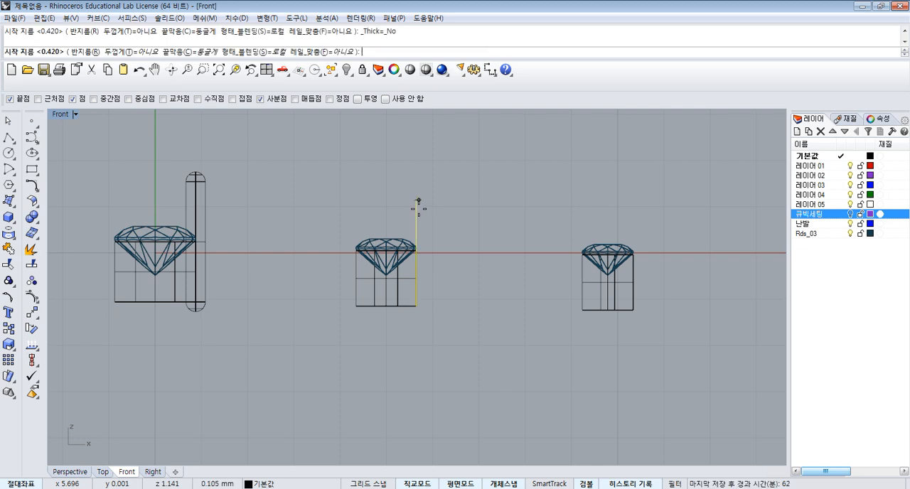
key("Return")
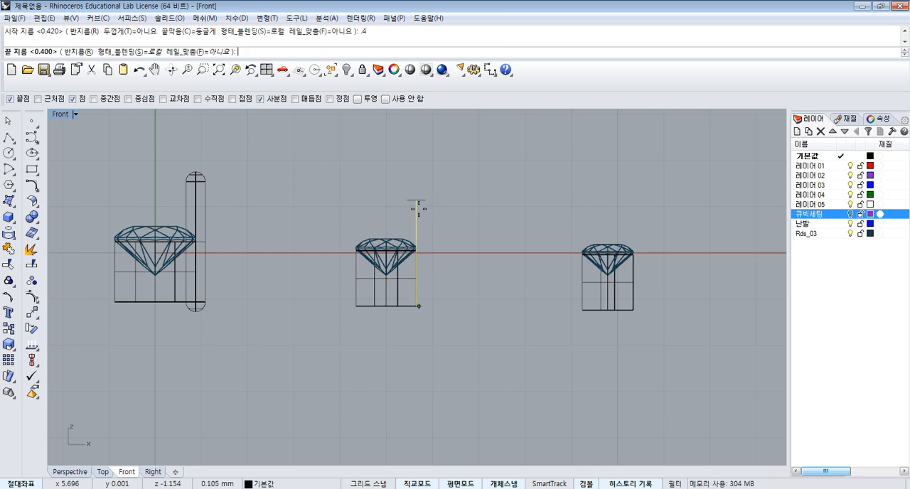
key("Return")
key("Return")
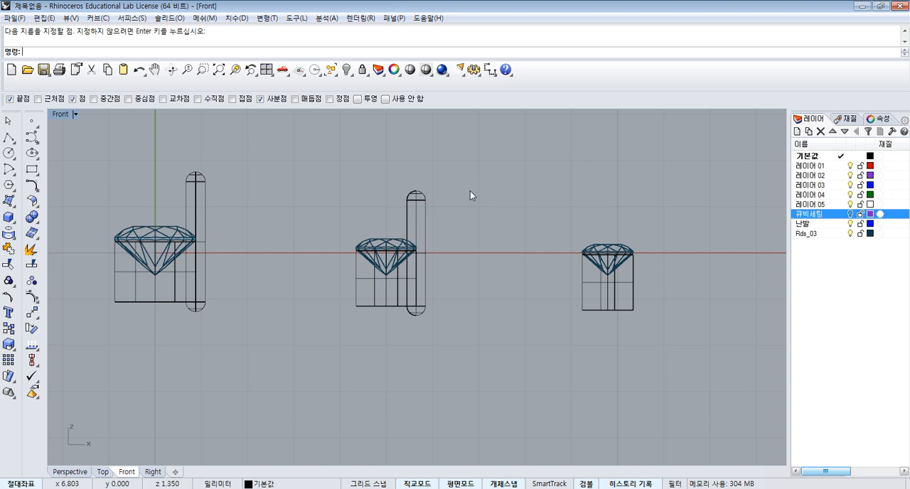
- Move the first gem's pipe prong with its centre line straight down until its rounded top sits just above the gem
scroll(340, 206, "down", 3)
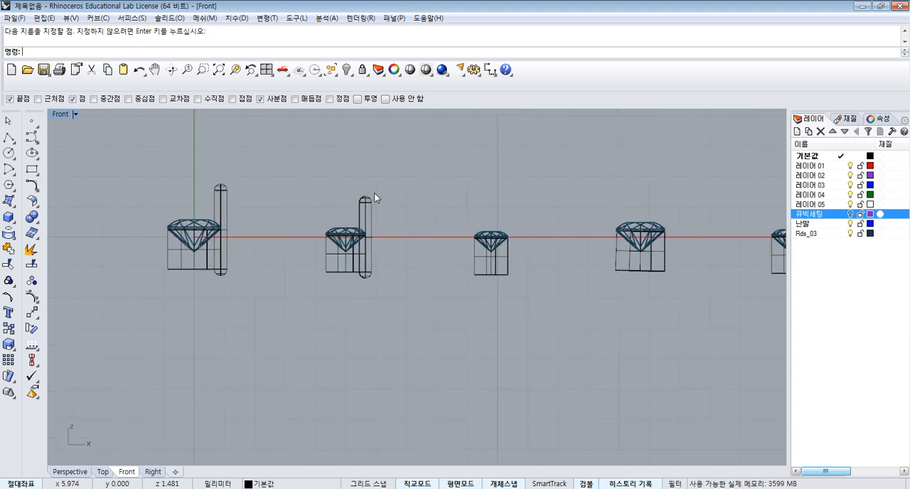
left_click(224, 198)
scroll(226, 213, "up", 3)
left_click_drag(216, 194, 263, 297)
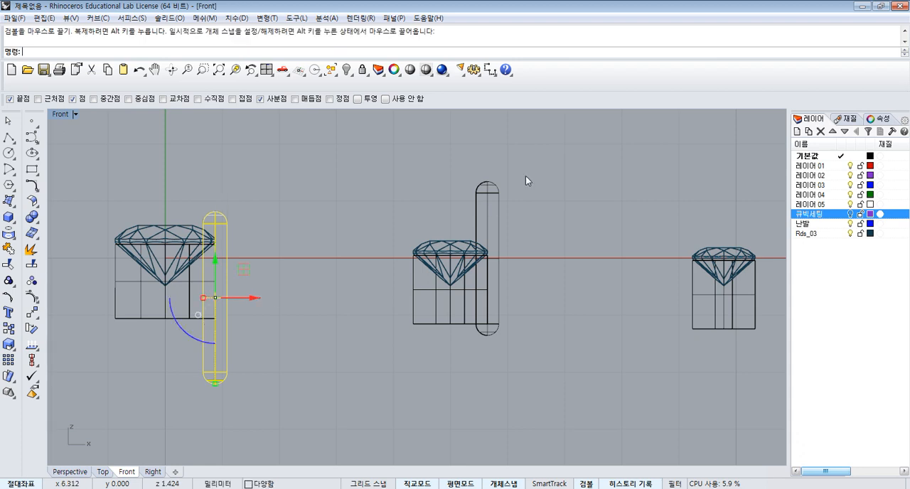
- Move the second gem's pipe prong with its centre line straight down until its rounded top sits just above the gem
left_click(501, 217)
scroll(503, 218, "up", 1)
left_click_drag(488, 236, 549, 326)
key("Escape")
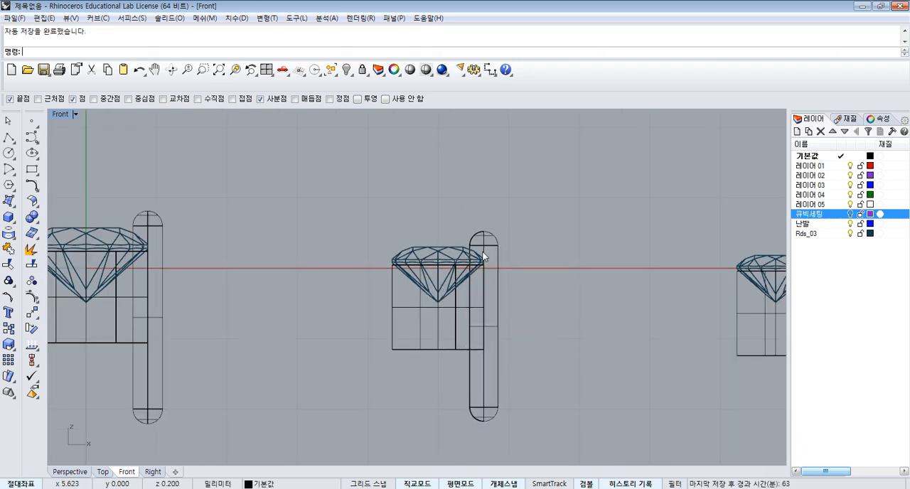
- Copy the first gem's pipe prong from its setting's lower-right corner to the lower-right corner of the fourth gem's setting
scroll(319, 222, "down", 3)
scroll(262, 225, "up", 3)
left_click(256, 227)
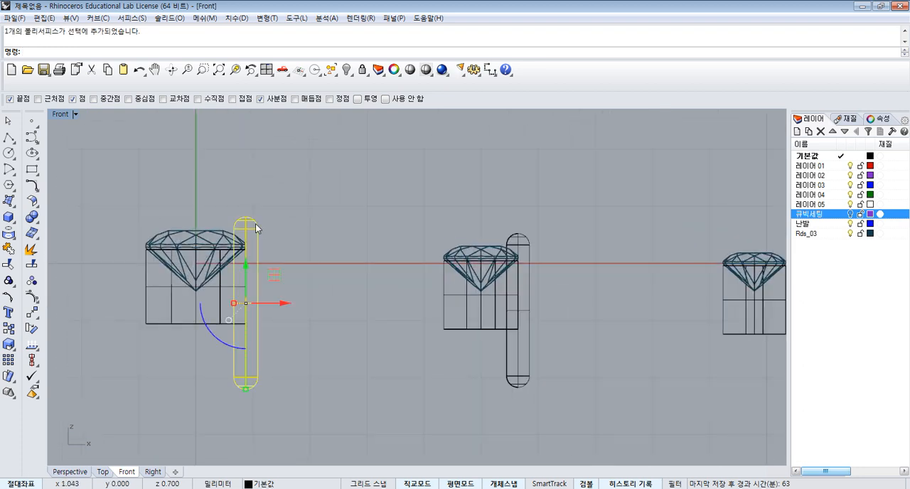
left_click(9, 329)
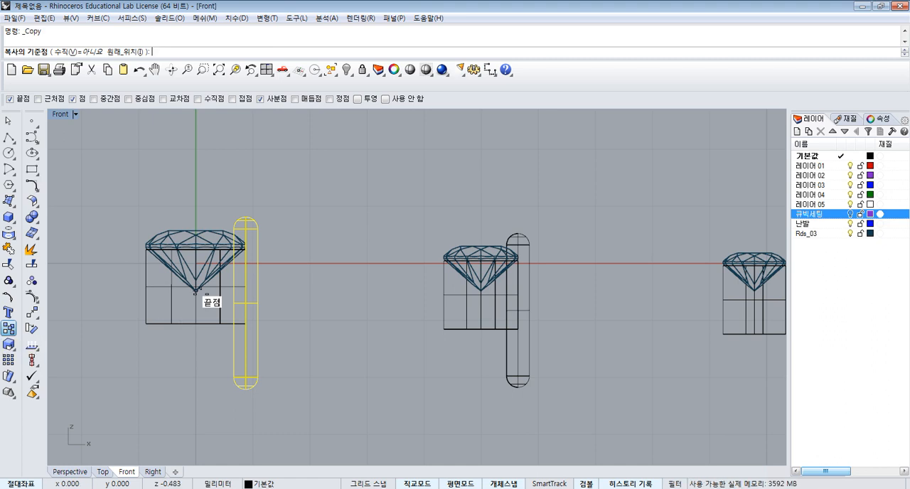
right_click_drag(298, 272, 287, 249)
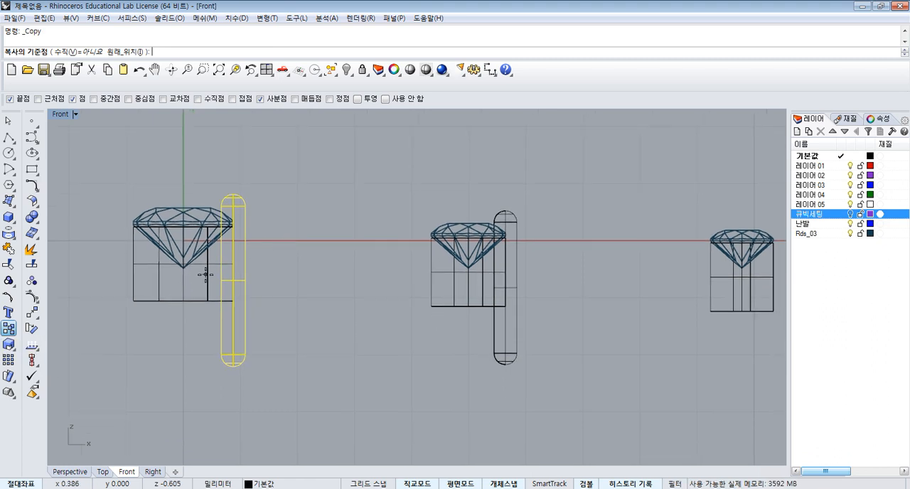
scroll(233, 301, "up", 2)
left_click(233, 301)
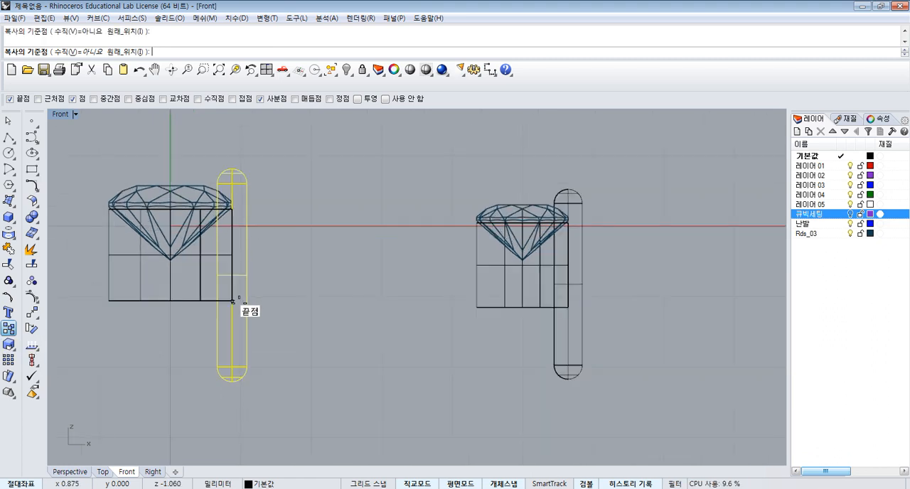
scroll(233, 301, "down", 4)
scroll(534, 273, "up", 2)
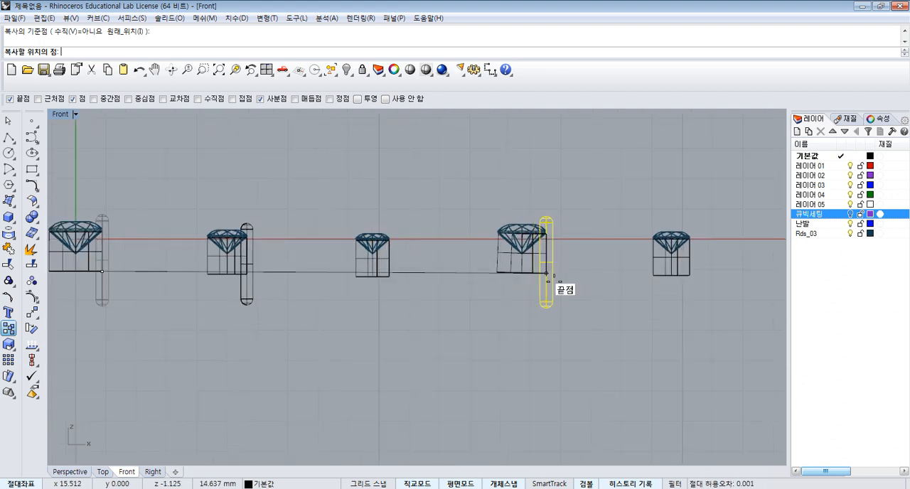
left_click(553, 280)
right_click(553, 280)
- Copy the second gem's prong with its centre line to the lower-right corners of the third and fifth gems' settings
left_click_drag(269, 309, 234, 289)
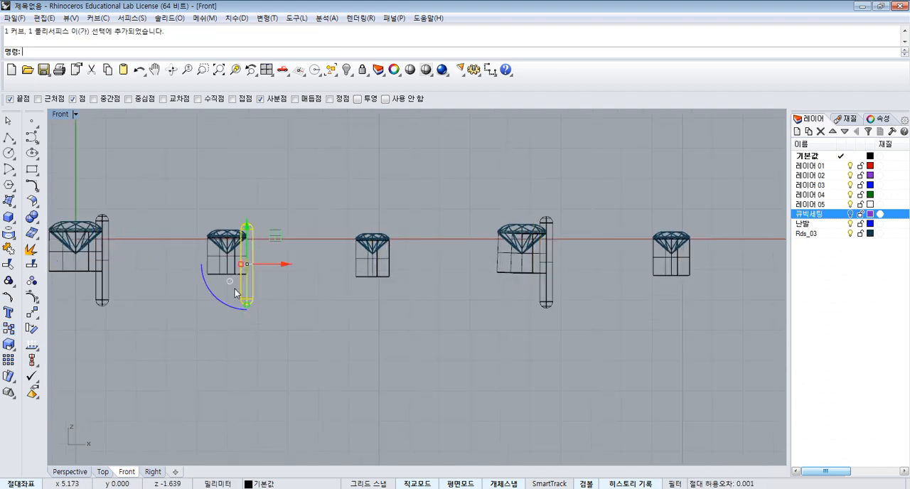
right_click(237, 288)
left_click(250, 278)
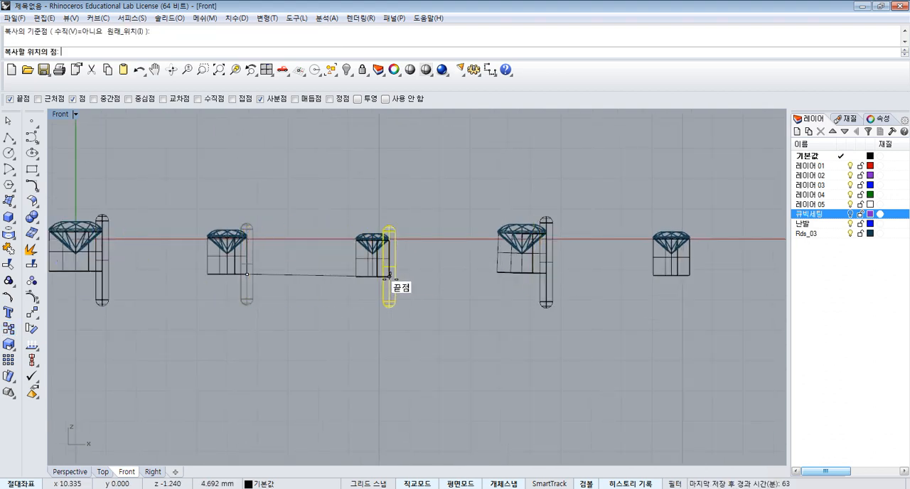
left_click(390, 278)
left_click(688, 274)
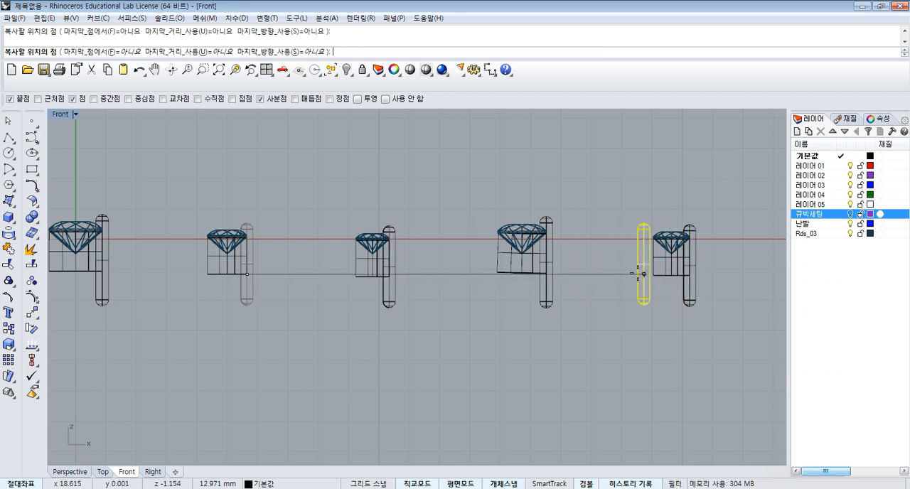
scroll(600, 271, "down", 4)
right_click(635, 278)
- Adjust the height of the fifth gem's prong slightly along the vertical axis so its rounded top sits just above the gem
scroll(661, 273, "up", 18)
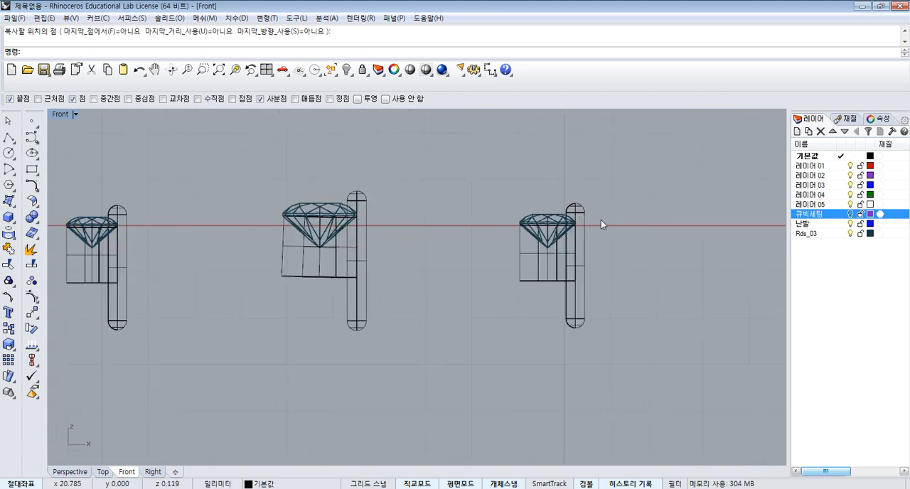
scroll(585, 213, "up", 4)
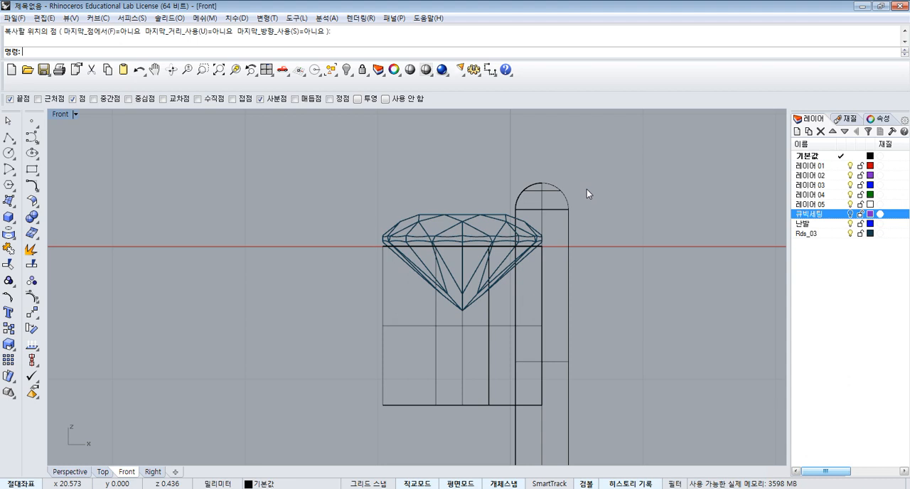
left_click(556, 211)
scroll(553, 219, "up", 1)
left_click_drag(541, 360, 557, 398)
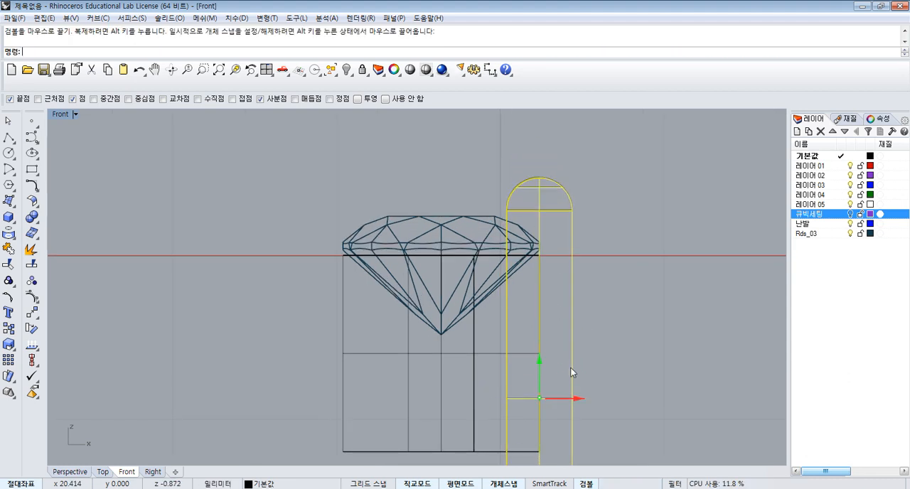
- Move the fourth gem's prong straight down by about 0.02 mm
scroll(651, 261, "down", 8)
right_click_drag(433, 232, 544, 217)
scroll(342, 221, "up", 3)
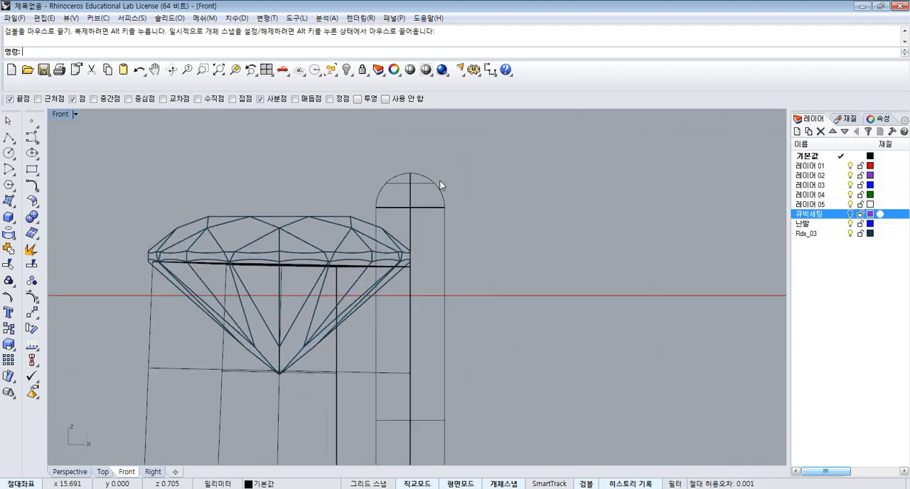
left_click_drag(462, 176, 417, 235)
right_click_drag(417, 235, 418, 212)
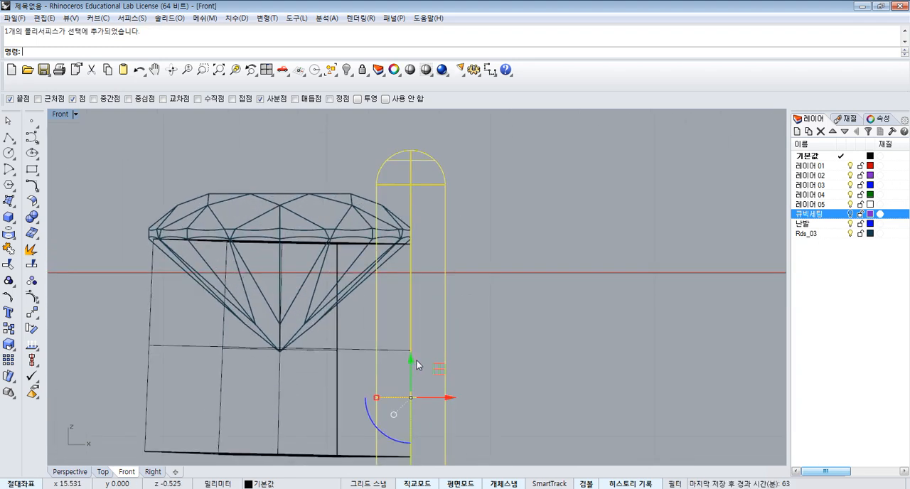
left_click_drag(414, 359, 463, 399)
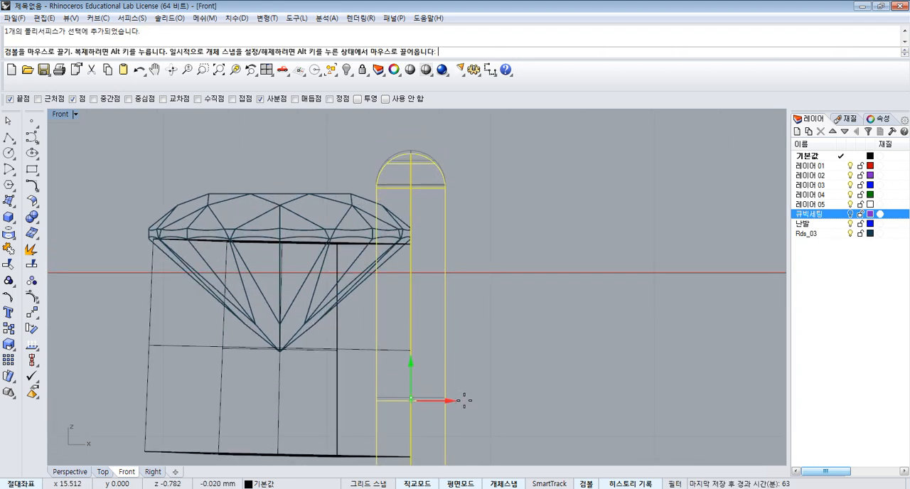
key("Escape")
- Replace the fourth gem's tilted setting by revolving its rectangular profile 360 degrees about the vertical axis through the gem's tip
scroll(487, 359, "down", 2)
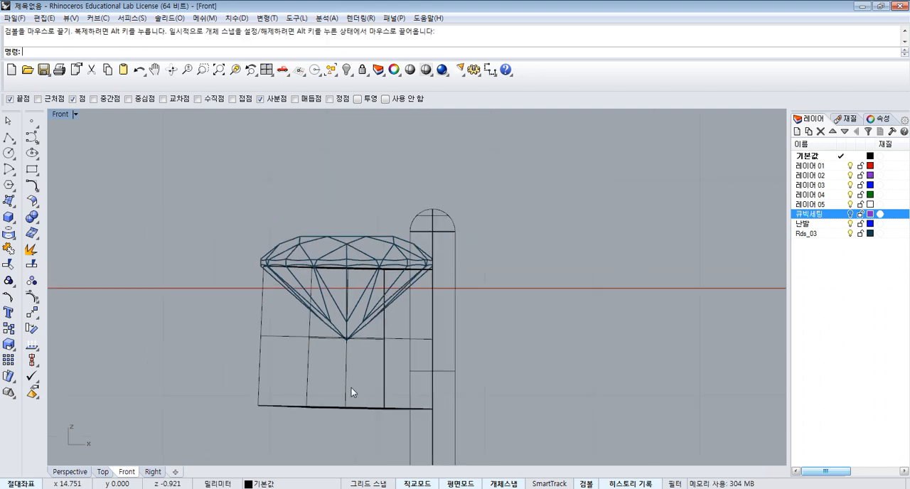
left_click(349, 386)
key("Delete")
left_click(384, 379)
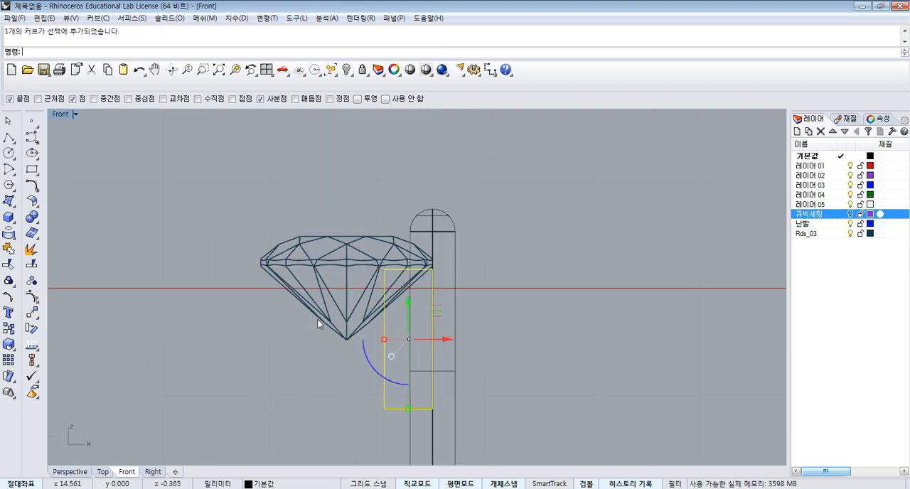
left_click(10, 203)
left_click(152, 238)
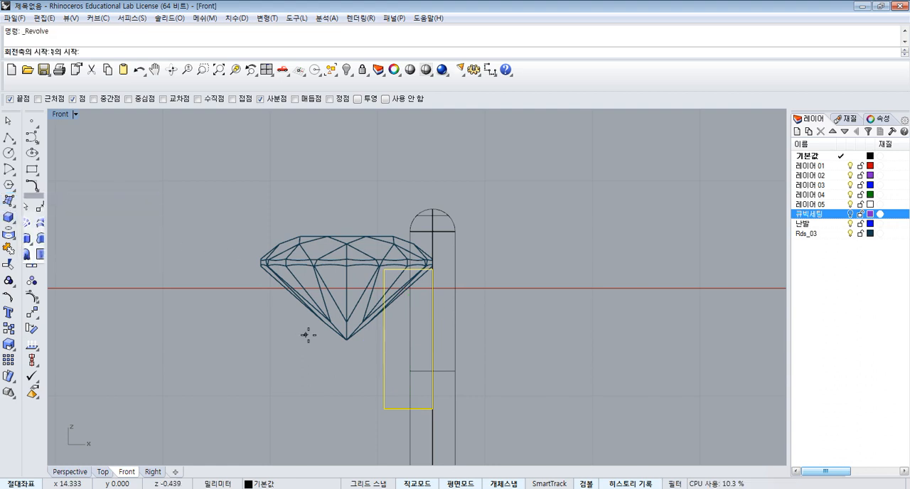
left_click(347, 338)
left_click(339, 151)
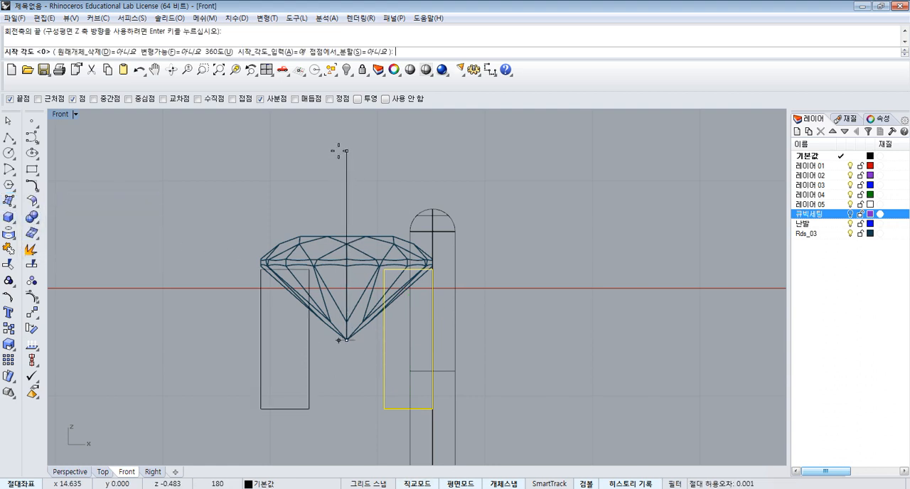
key("Return")
key("Return")
- Draw a horizontal polyline from the lower-left corner of the first gem's setting along its base to beyond the prong
scroll(502, 223, "down", 6)
scroll(314, 252, "down", 6)
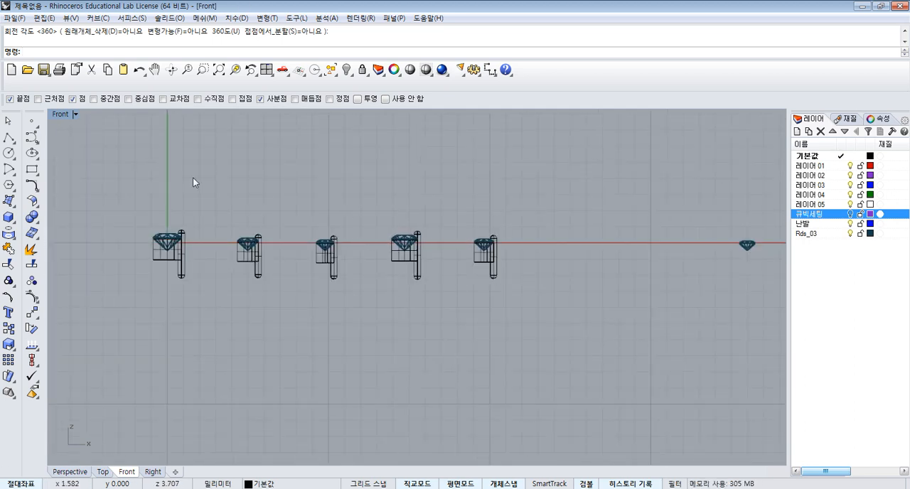
left_click(11, 139)
scroll(142, 256, "up", 2)
left_click(152, 260)
scroll(220, 260, "up", 3)
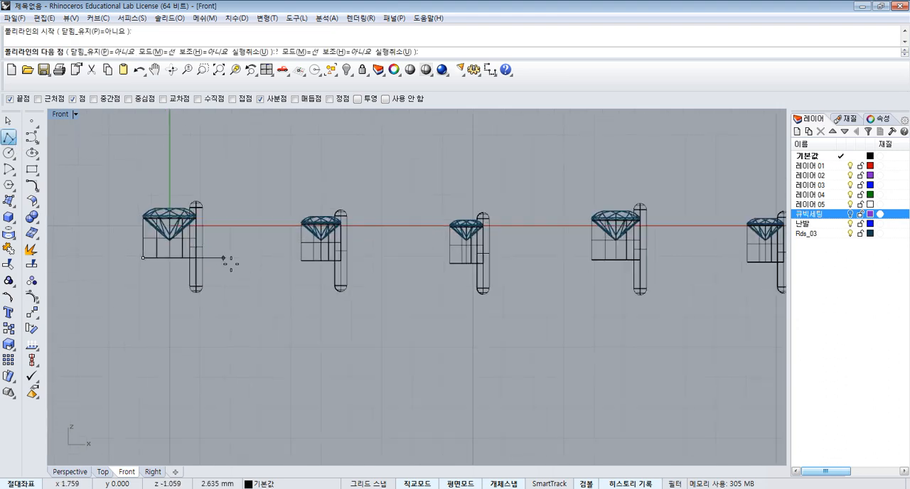
right_click(278, 265)
- Draw horizontal base lines about 2.2 mm and 2.4 mm long from the lower-left corners of the second and third settings past their prongs
right_click(278, 265)
left_click(317, 261)
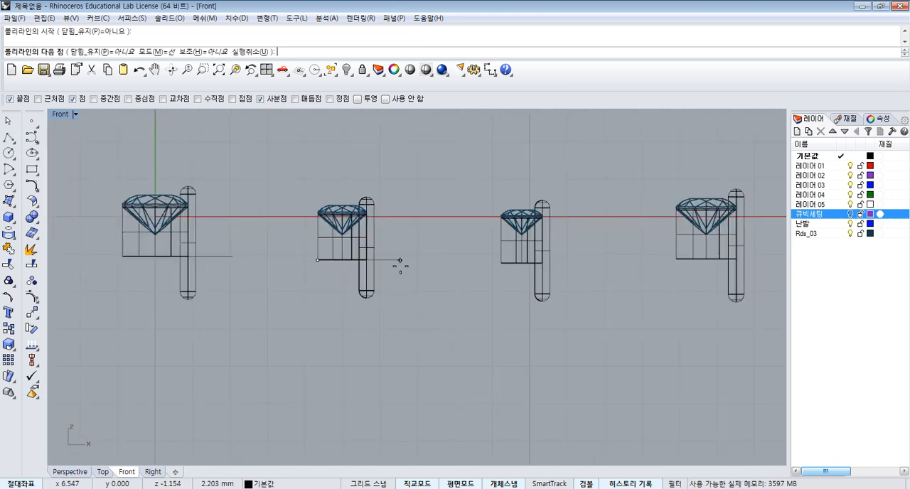
left_click(401, 266)
right_click(452, 270)
right_click(455, 270)
left_click(500, 265)
right_click_drag(543, 272, 459, 262)
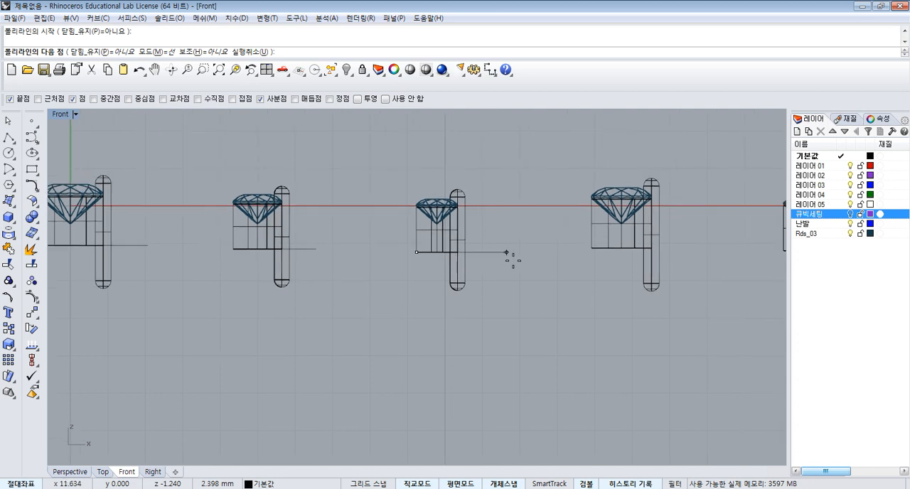
left_click(514, 260)
right_click_drag(534, 260, 456, 265)
- Draw horizontal base lines from the lower-left corners of the fourth and fifth gems' settings to beyond their prongs
right_click(497, 263)
right_click(498, 263)
left_click(514, 254)
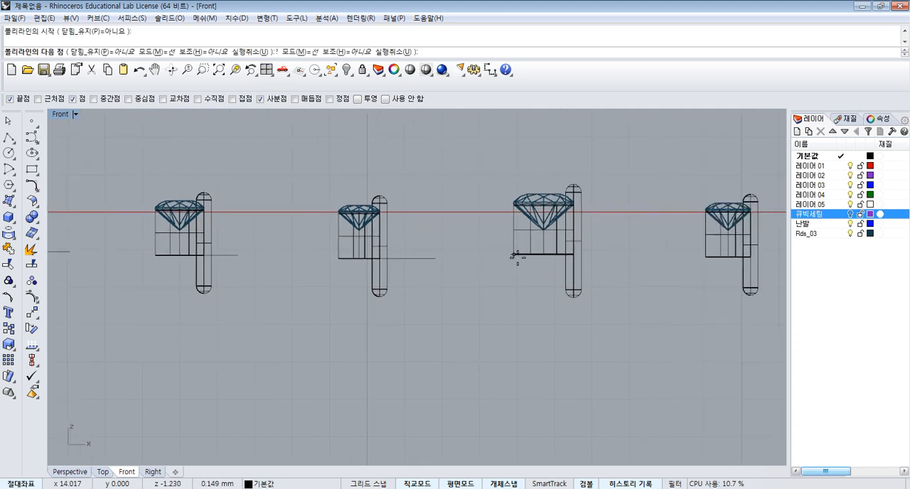
right_click(618, 253)
right_click_drag(638, 252, 573, 254)
right_click(590, 256)
left_click(641, 260)
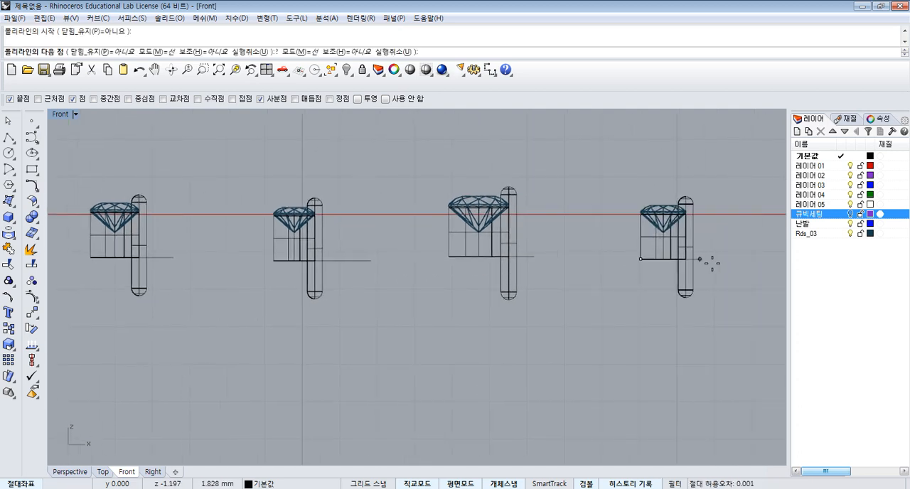
left_click(715, 263)
right_click(715, 263)
- Adjust the height of the second gem's prong slightly along the vertical axis, leaving its centre line in place
scroll(501, 182, "up", 10)
scroll(569, 218, "down", 8)
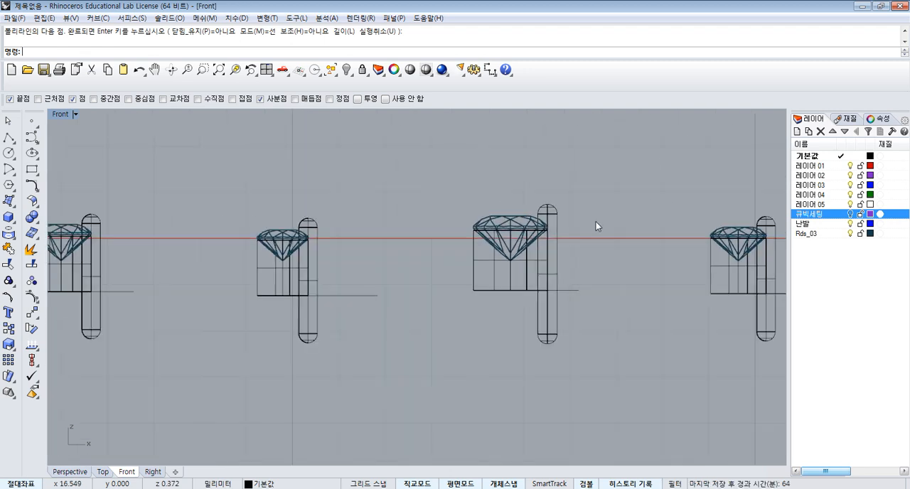
scroll(226, 233, "up", 4)
scroll(226, 237, "up", 2)
scroll(368, 238, "up", 2)
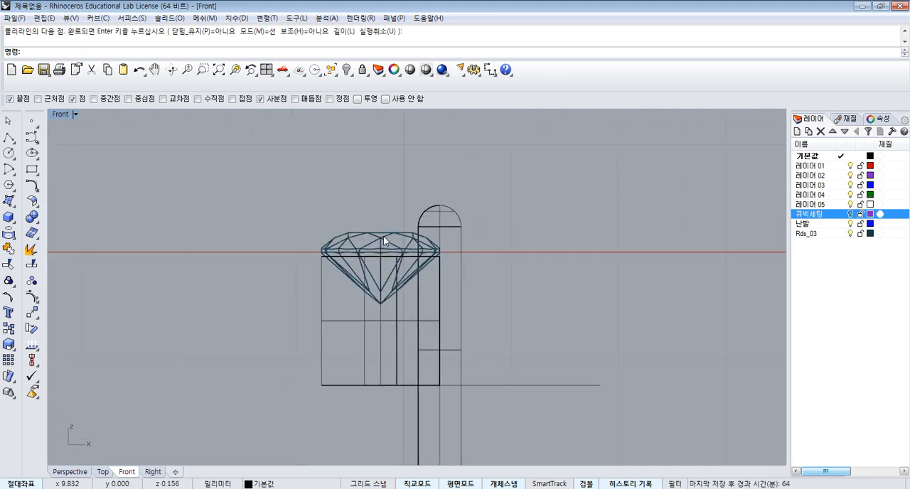
right_click_drag(381, 237, 678, 231)
scroll(204, 218, "up", 6)
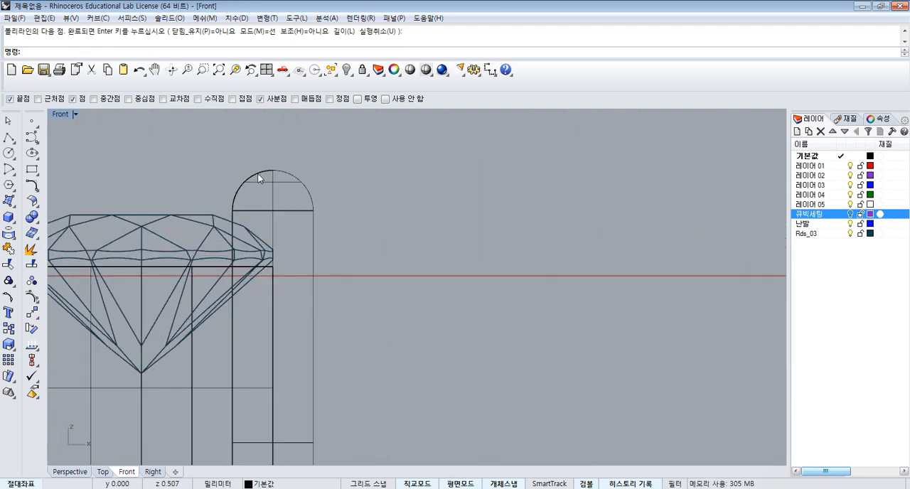
left_click(282, 206)
scroll(288, 384, "up", 2)
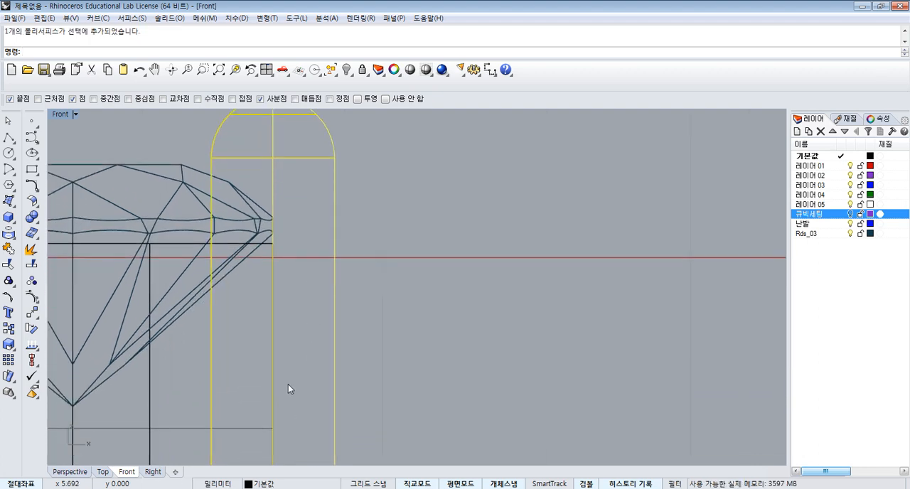
scroll(276, 344, "down", 3)
left_click_drag(276, 363, 334, 397)
scroll(426, 272, "down", 5)
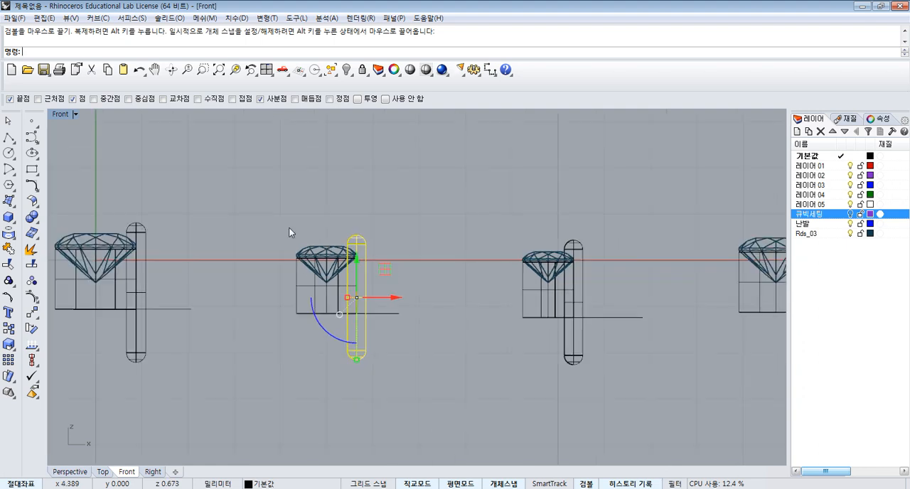
left_click(248, 213)
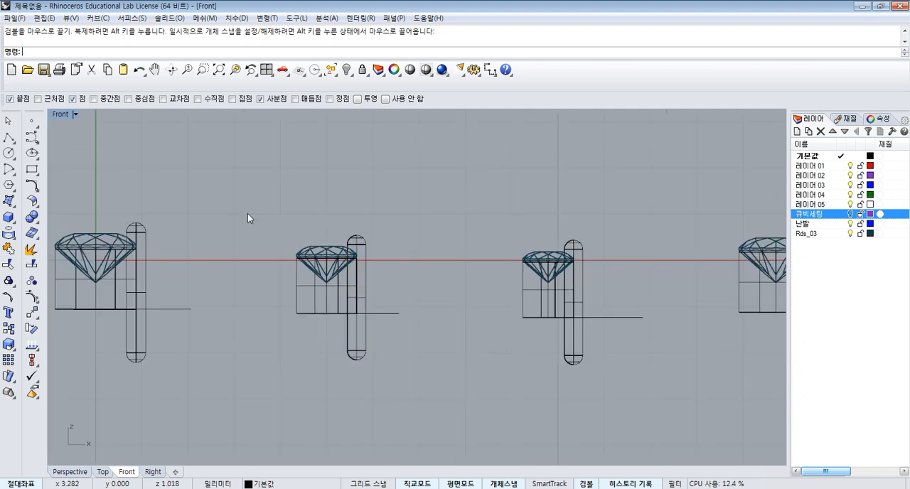
- Trim the fifth gem's prong below the setting base, using all five horizontal base lines as cutting objects
left_click(8, 266)
left_click(164, 309)
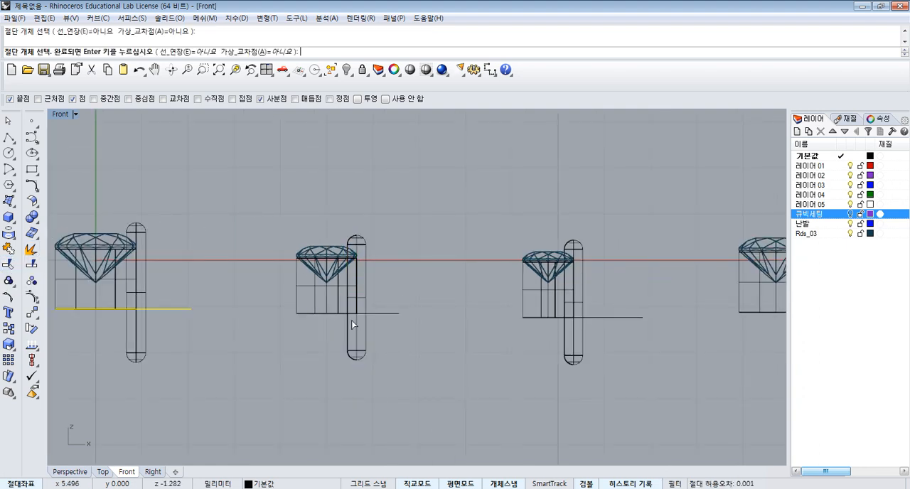
left_click(348, 313)
scroll(342, 297, "down", 4)
left_click(477, 306)
scroll(417, 285, "down", 4)
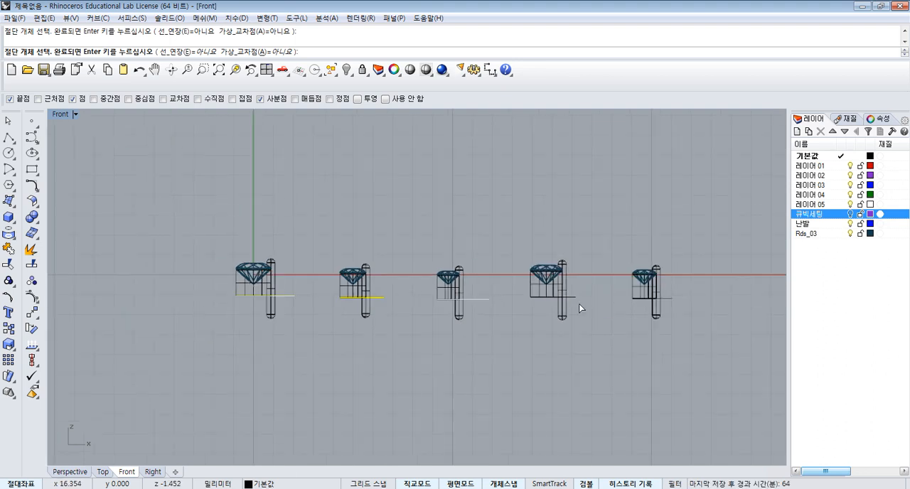
right_click_drag(581, 302, 539, 297)
left_click(625, 295)
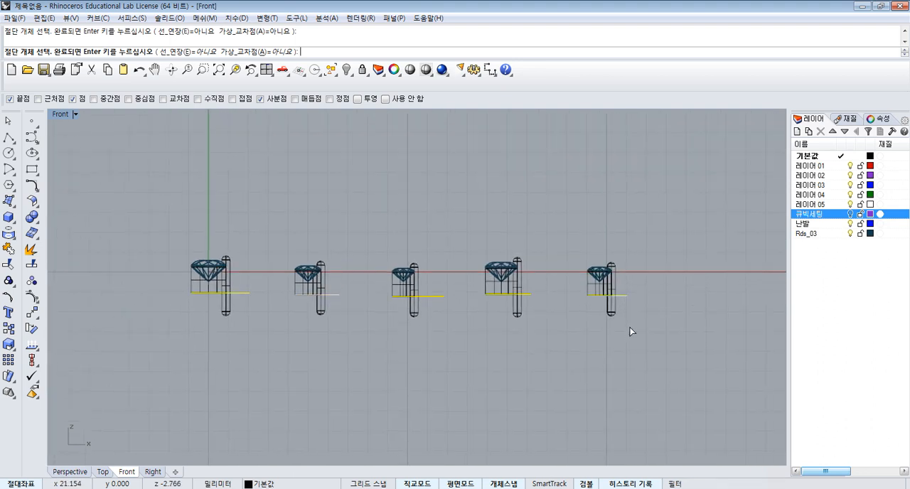
right_click(630, 328)
left_click(611, 311)
left_click(646, 352)
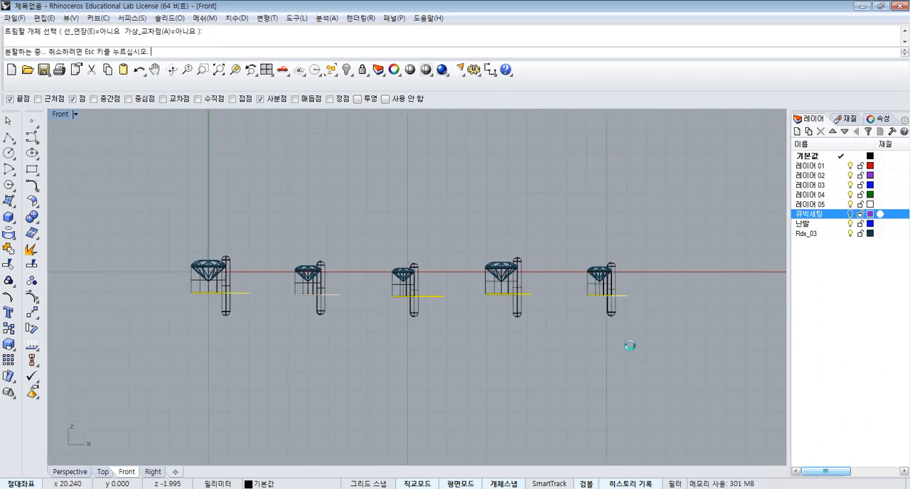
- Trim away the lower parts of the remaining four gems' prongs below their base lines
left_click(519, 317)
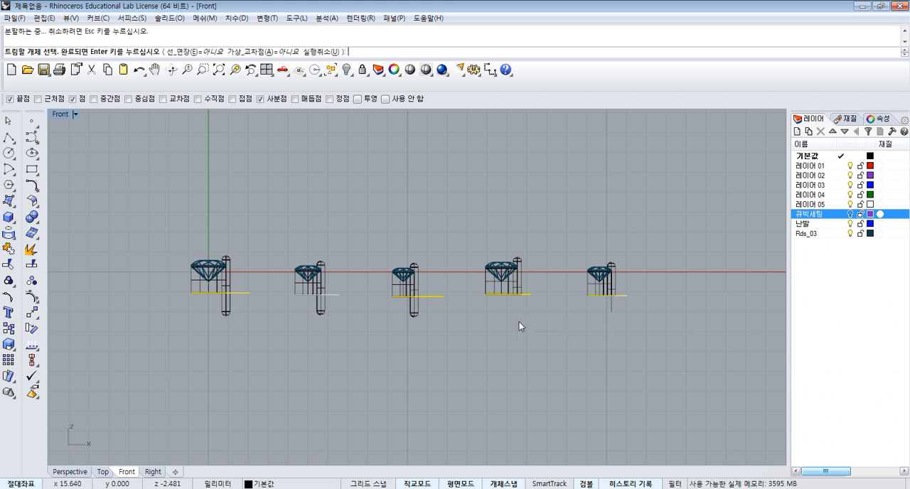
left_click(413, 313)
left_click(325, 311)
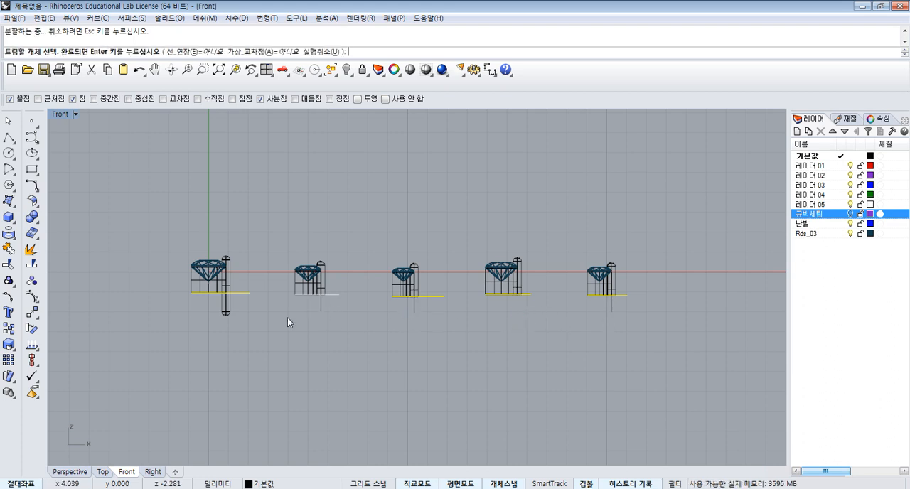
left_click(228, 314)
left_click(267, 349)
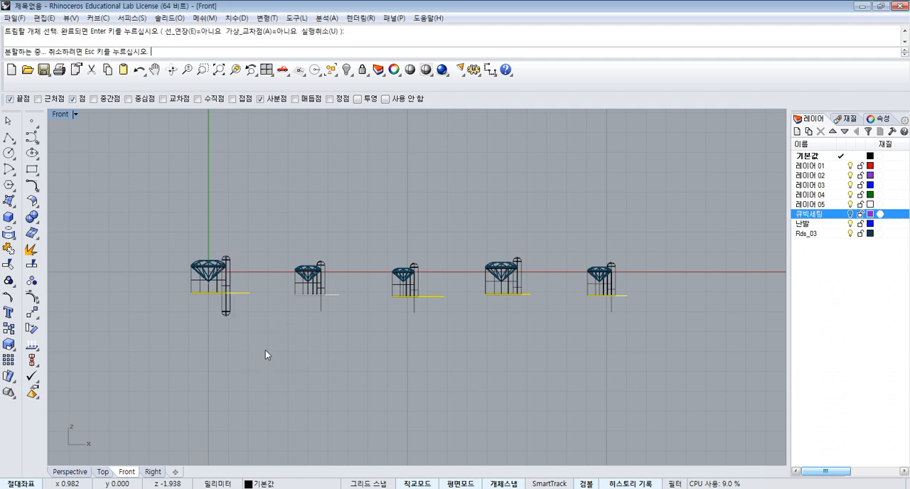
right_click(269, 346)
- Delete the vertical centre lines that extend below the trimmed prongs
left_click_drag(670, 333, 382, 332)
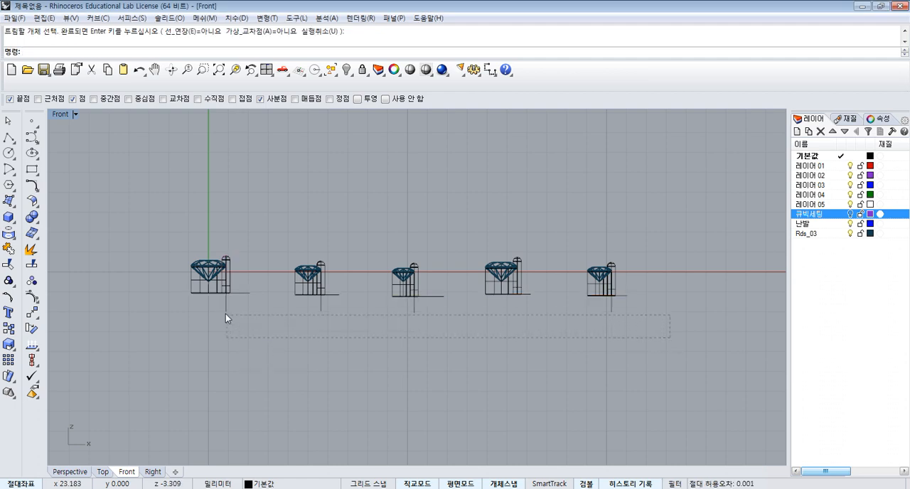
left_click_drag(226, 313, 217, 309)
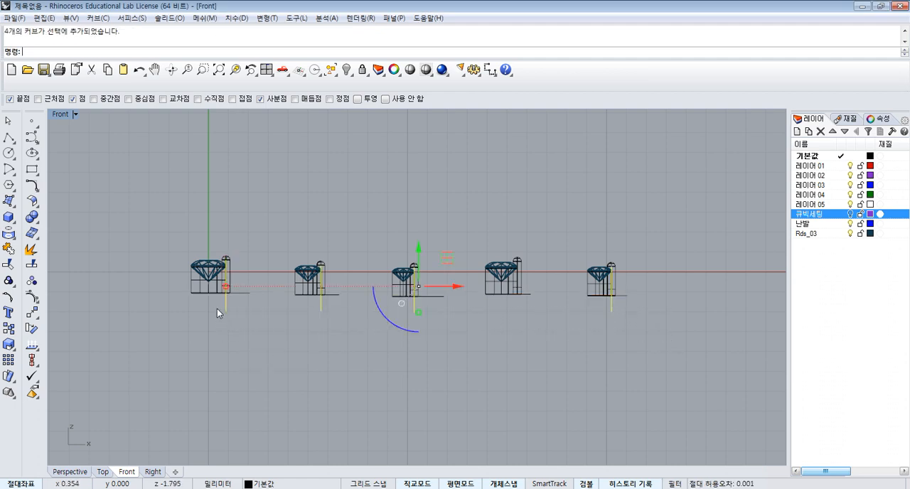
key("Delete")
- Delete the five horizontal base lines used to trim the prongs
left_click(625, 296)
key("Delete")
left_click(530, 295)
key("Delete")
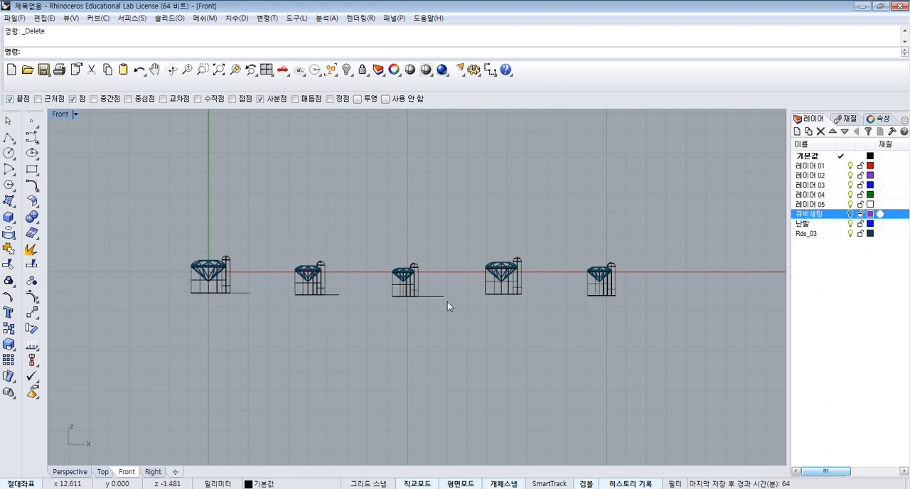
left_click(439, 296)
key("Delete")
left_click(336, 295)
key("Delete")
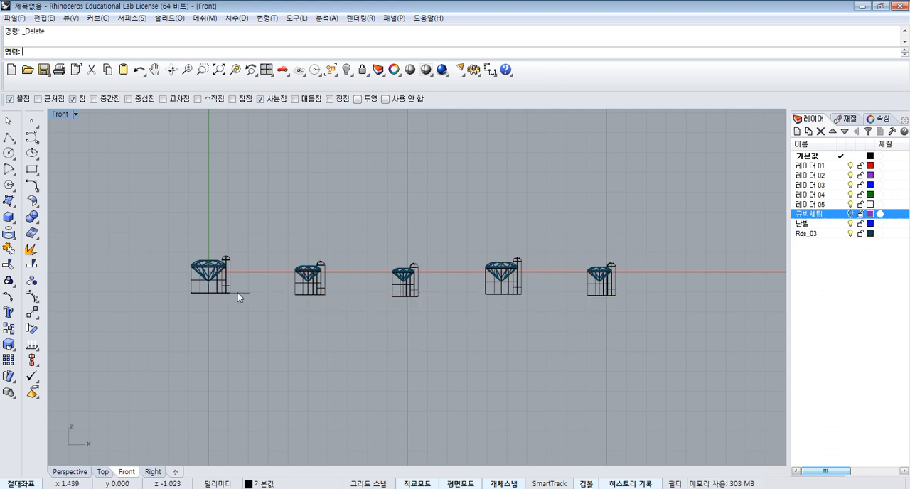
left_click(237, 292)
key("Delete")
- Close the open bottoms of the five trimmed prongs with planar caps
left_click_drag(189, 228, 691, 366)
left_click(32, 217)
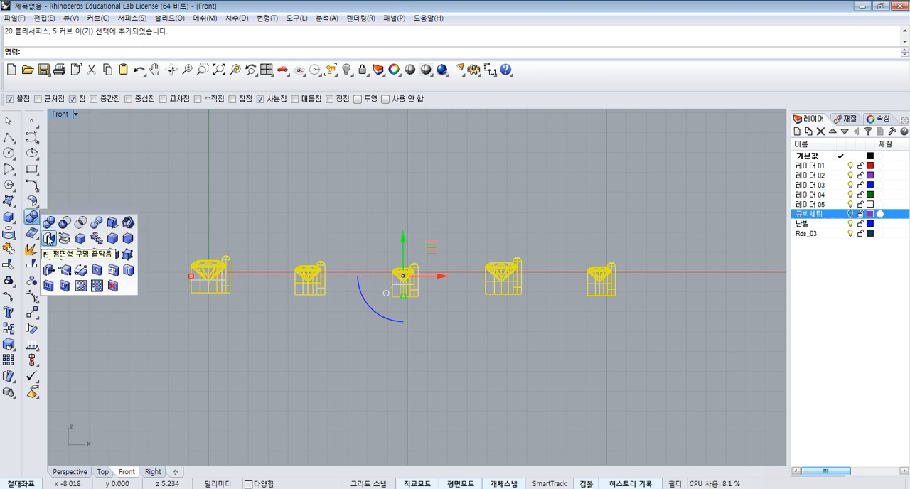
left_click(49, 239)
left_click(243, 208)
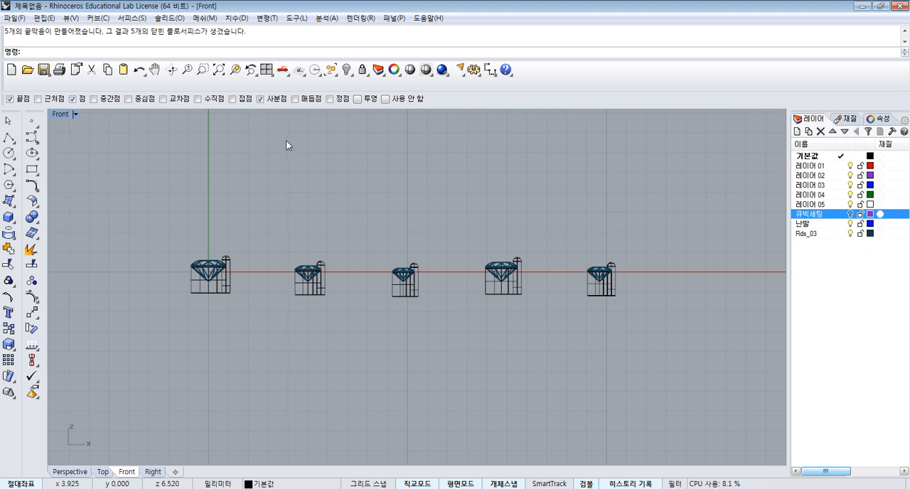
- Maximize the Top view and set its display mode to shaded
left_click(266, 70)
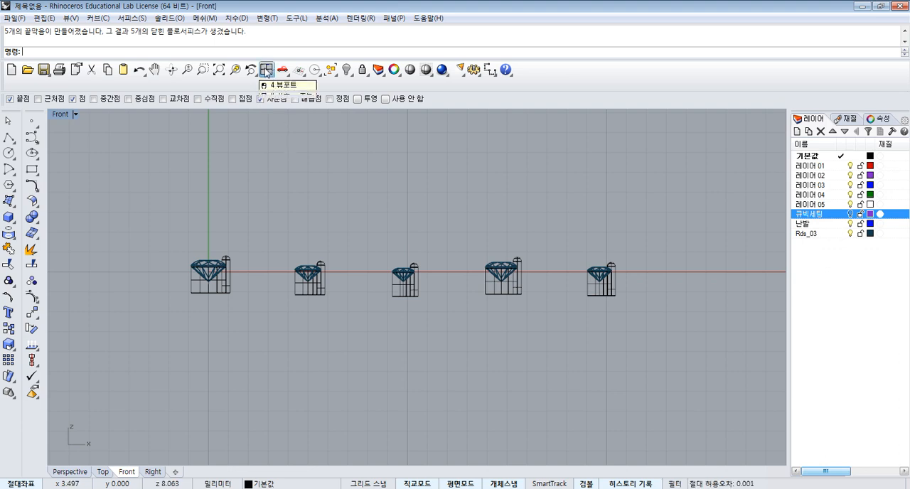
double_click(58, 113)
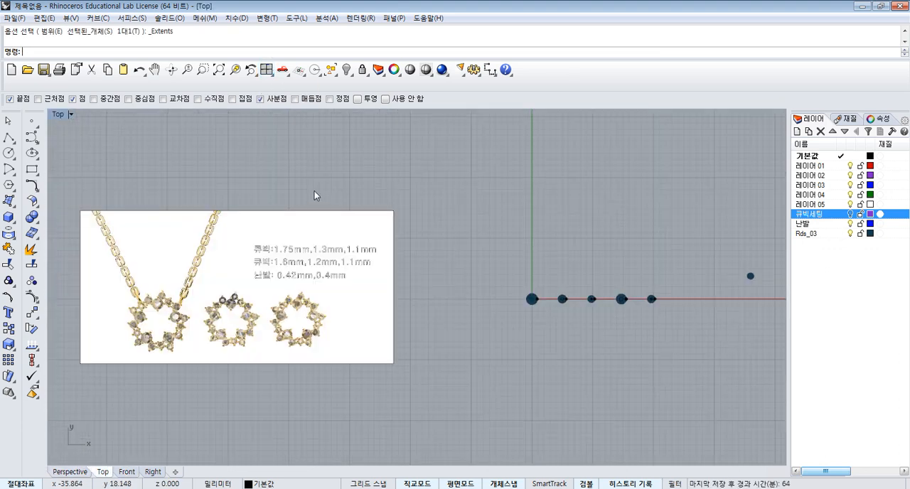
scroll(556, 306, "up", 5)
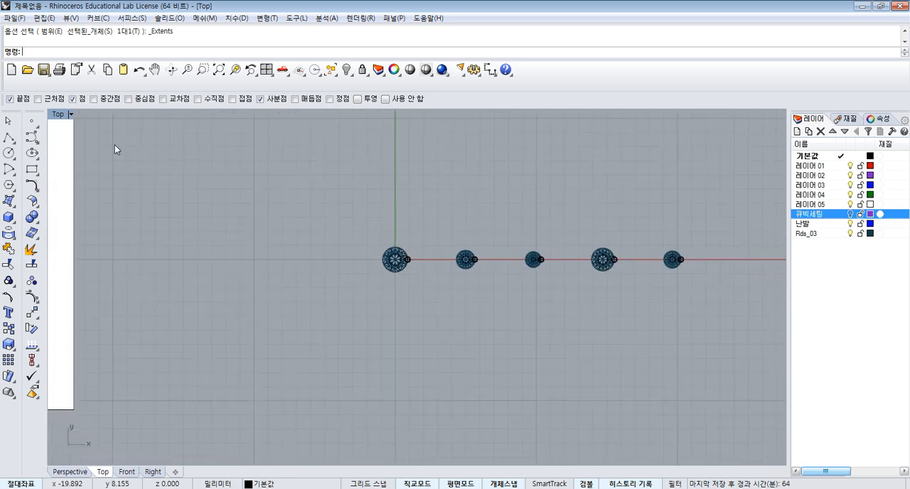
left_click(71, 115)
left_click(102, 148)
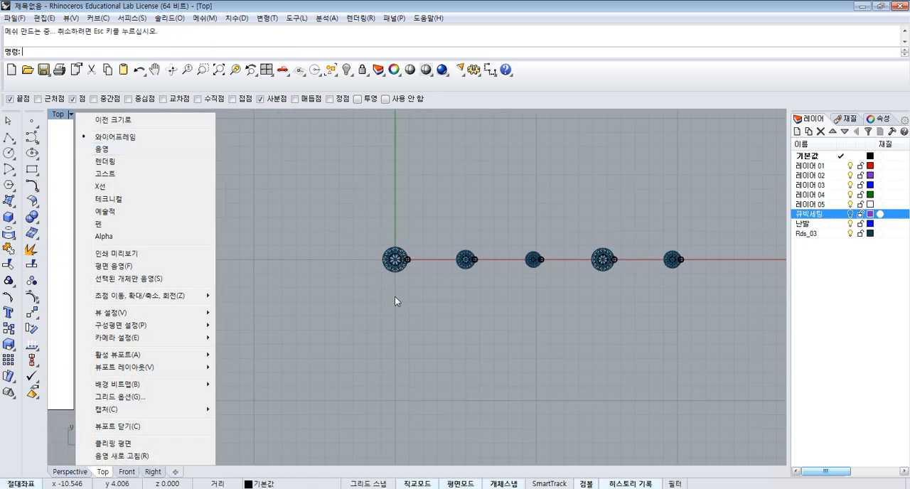
scroll(423, 269, "up", 4)
scroll(358, 242, "up", 5)
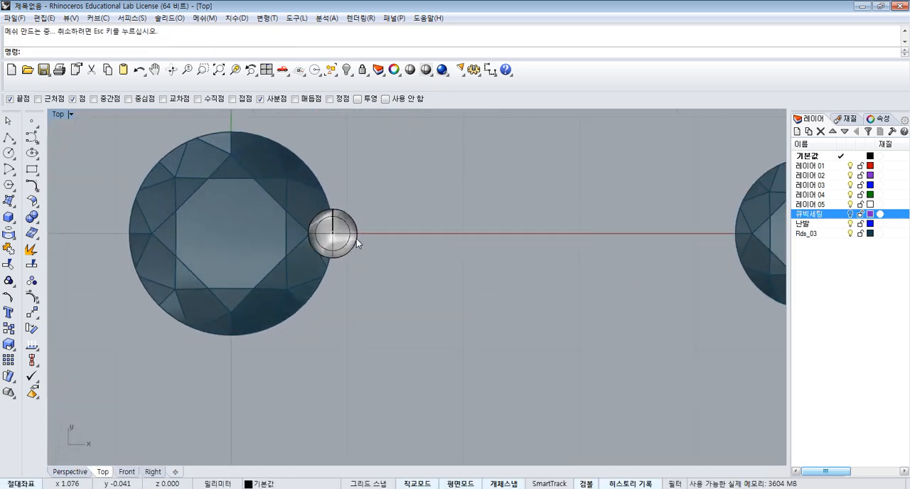
- Try to shift all five prongs together with their curves outward along the X axis, and undo the move
left_click(356, 238)
scroll(480, 232, "down", 3)
scroll(537, 245, "down", 3)
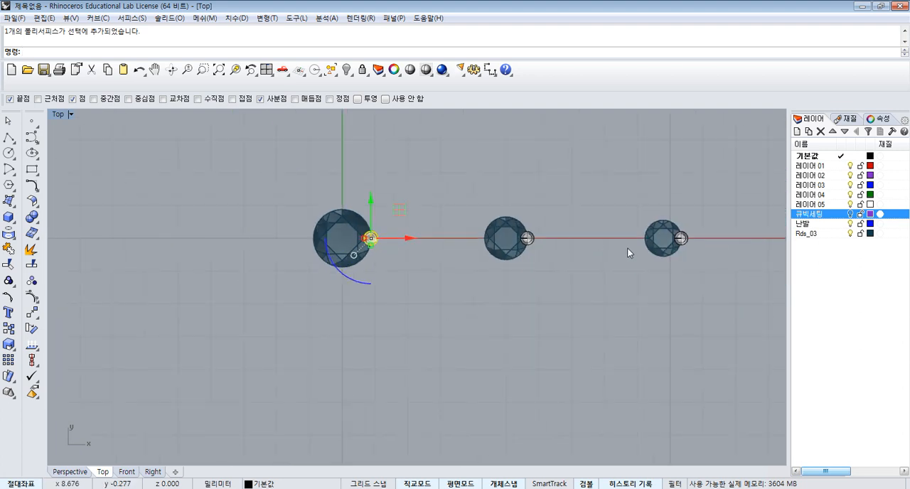
right_click_drag(627, 247, 364, 248)
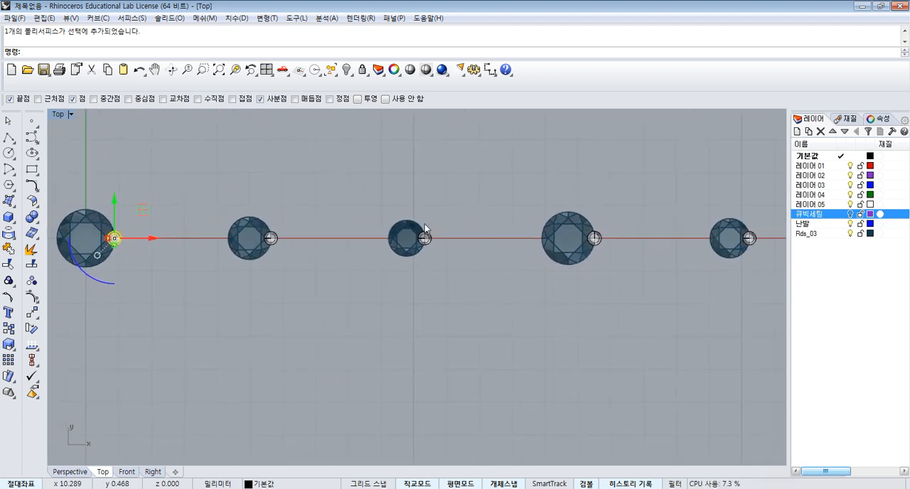
scroll(425, 223, "down", 4)
left_click(277, 184)
left_click_drag(301, 222, 685, 241)
scroll(204, 243, "up", 3)
scroll(204, 241, "up", 4)
right_click_drag(462, 212, 350, 194)
scroll(350, 193, "down", 4)
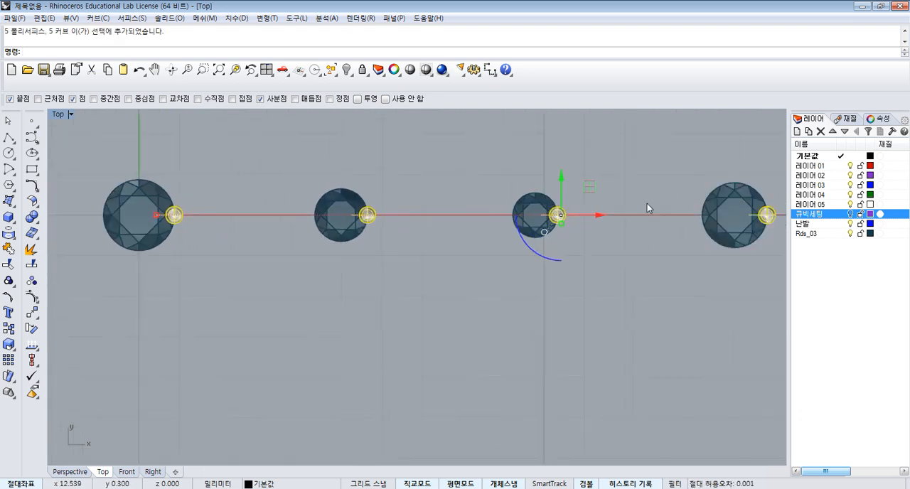
scroll(640, 205, "up", 8)
scroll(475, 228, "up", 2)
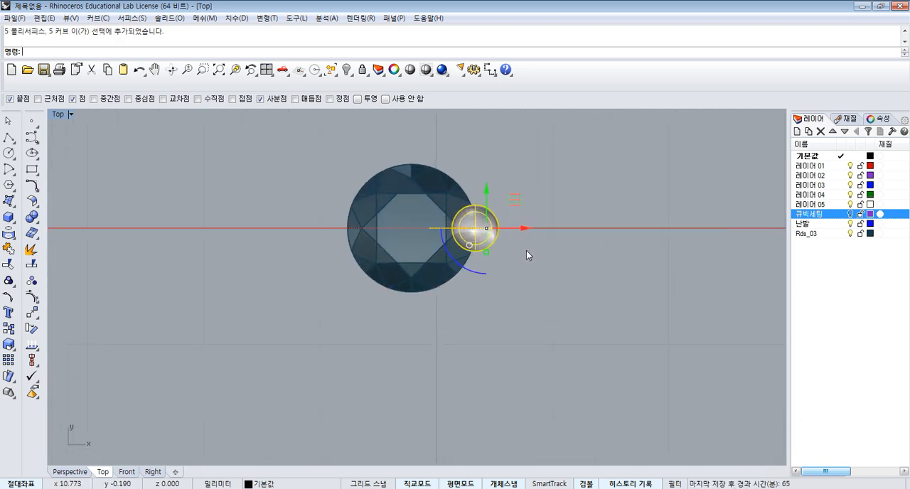
scroll(520, 230, "up", 4)
left_click_drag(497, 226, 490, 260)
key("ctrl+z")
scroll(561, 248, "down", 8)
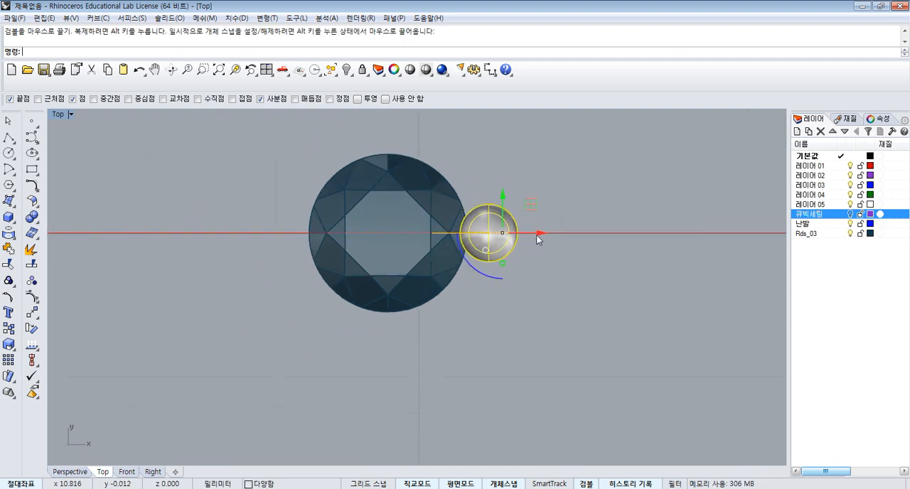
scroll(539, 186, "down", 2)
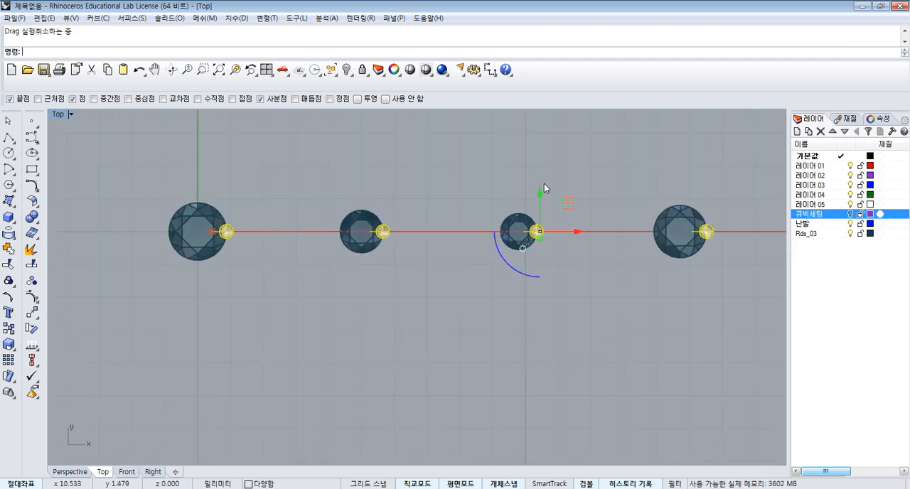
- Move only the five prong solids slightly outward along the X axis, away from their gems, leaving the curves in place
left_click(543, 186)
left_click(264, 214)
left_click(230, 231)
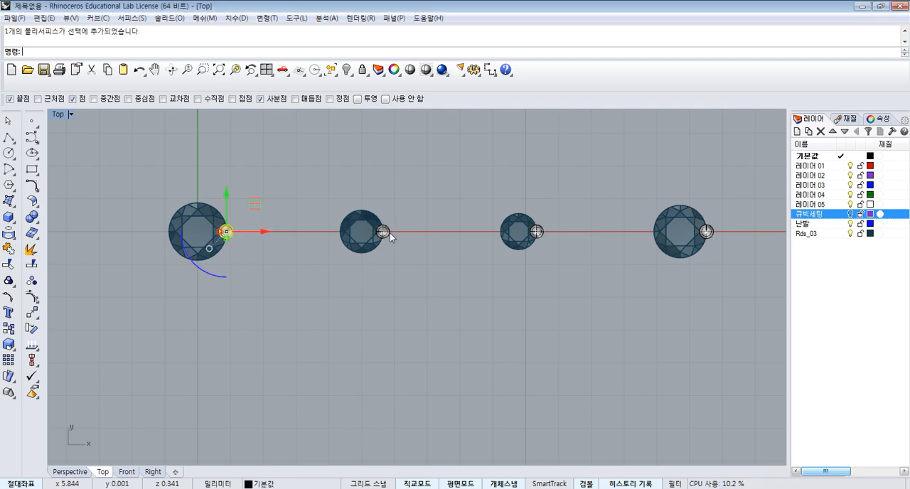
left_click(387, 234, "shift")
left_click(542, 234, "shift")
scroll(540, 237, "down", 6)
scroll(577, 238, "up", 4)
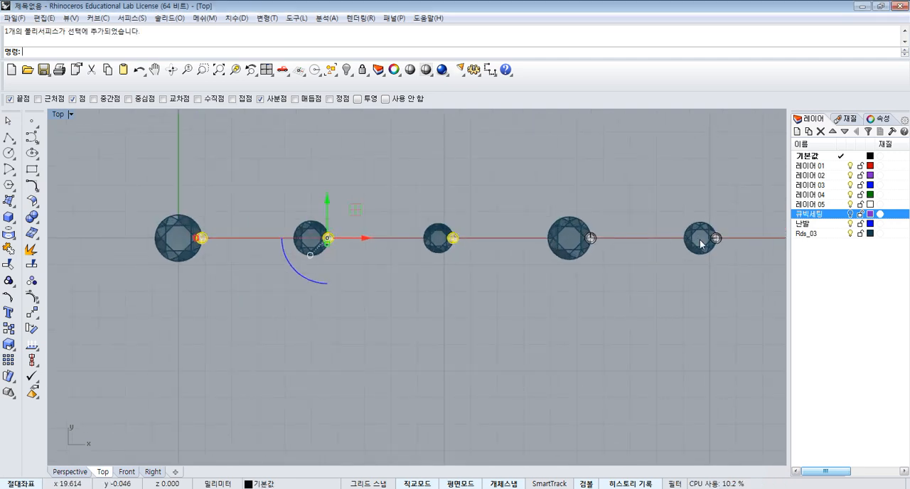
left_click(721, 236, "shift")
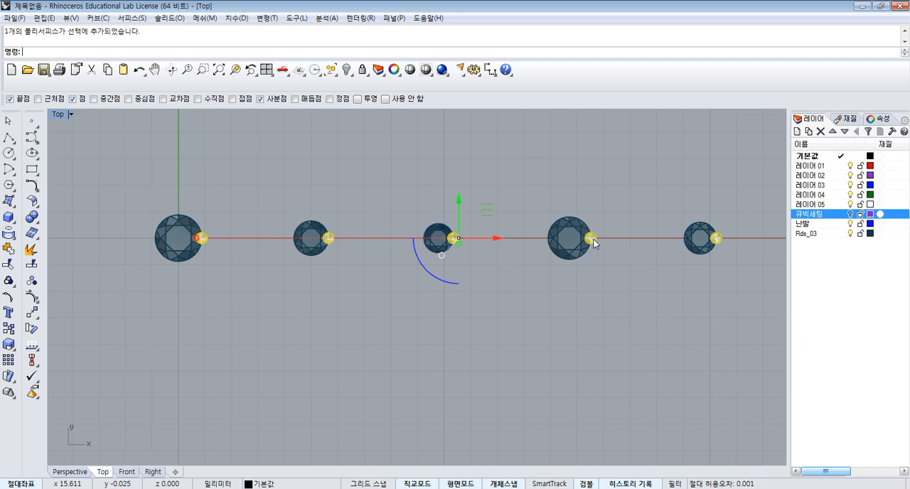
scroll(463, 241, "up", 8)
left_click_drag(463, 245, 442, 270)
scroll(462, 227, "down", 5)
key("Escape")
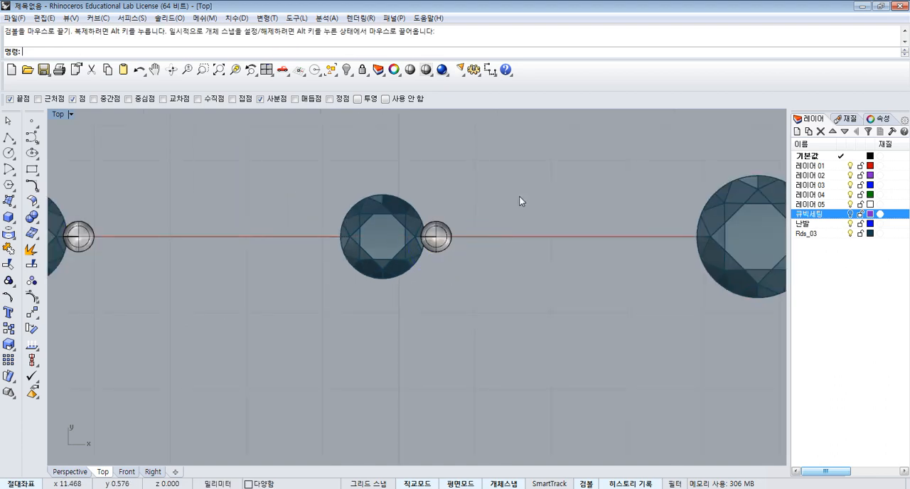
- Examine the gem and prong arrangement in the necklace and earring reference picture alongside the row of gem settings
scroll(529, 197, "down", 6)
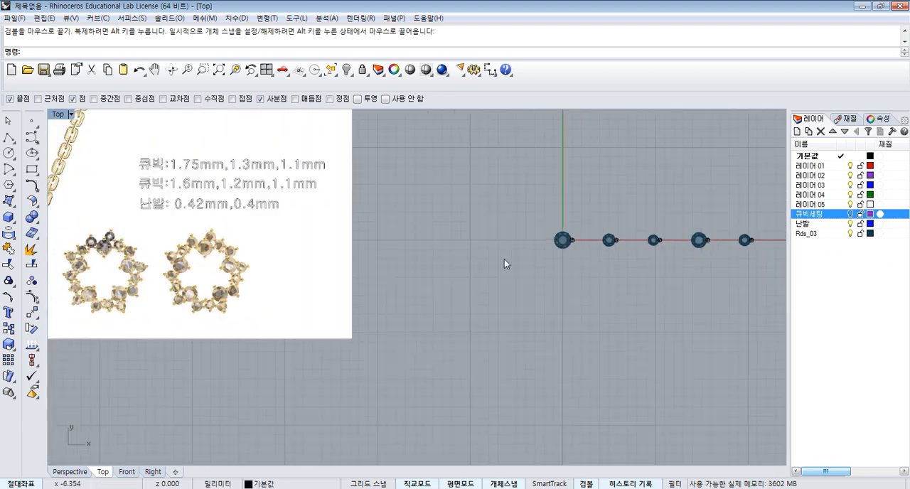
scroll(503, 259, "down", 2)
right_click_drag(325, 244, 374, 243)
scroll(206, 254, "up", 12)
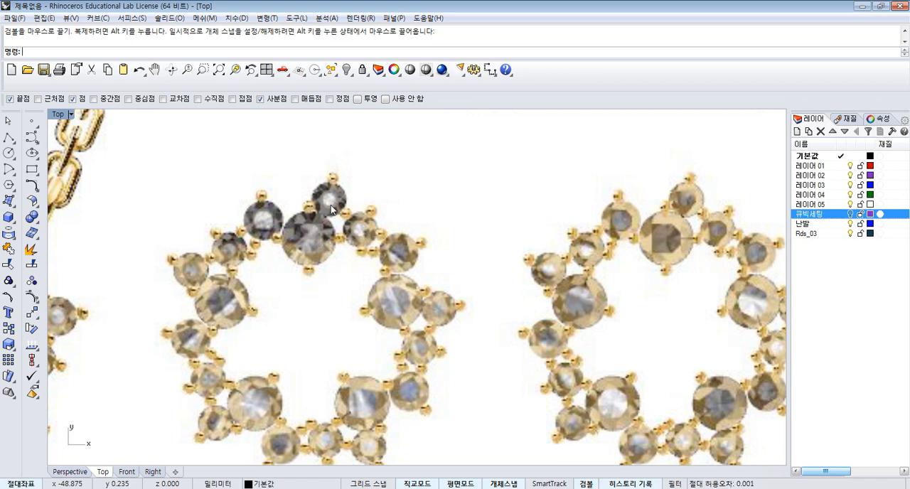
scroll(331, 210, "down", 3)
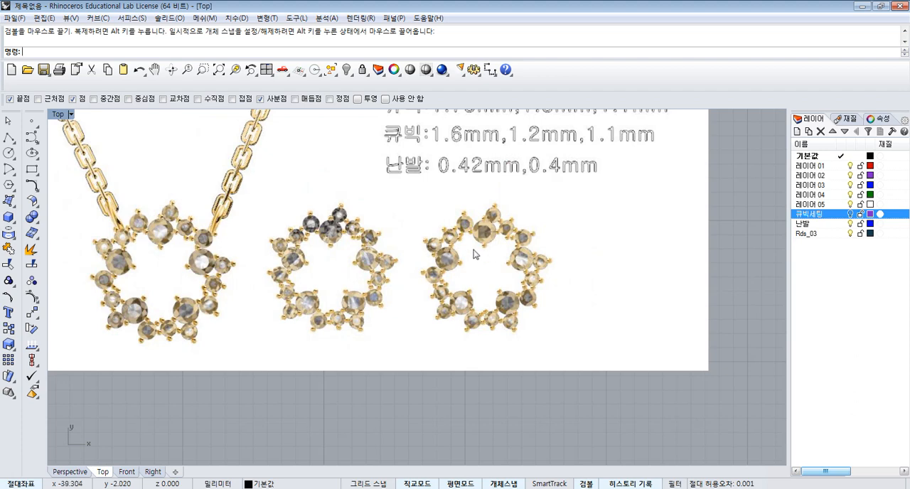
mouse_move(475, 253)
right_mouse_down()
mouse_move(422, 246)
mouse_move(474, 244)
right_mouse_up()
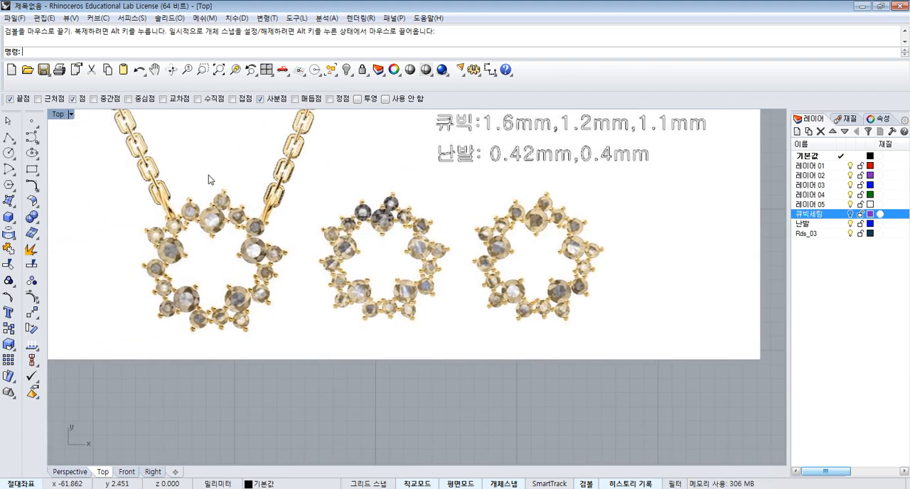
scroll(206, 221, "up", 3)
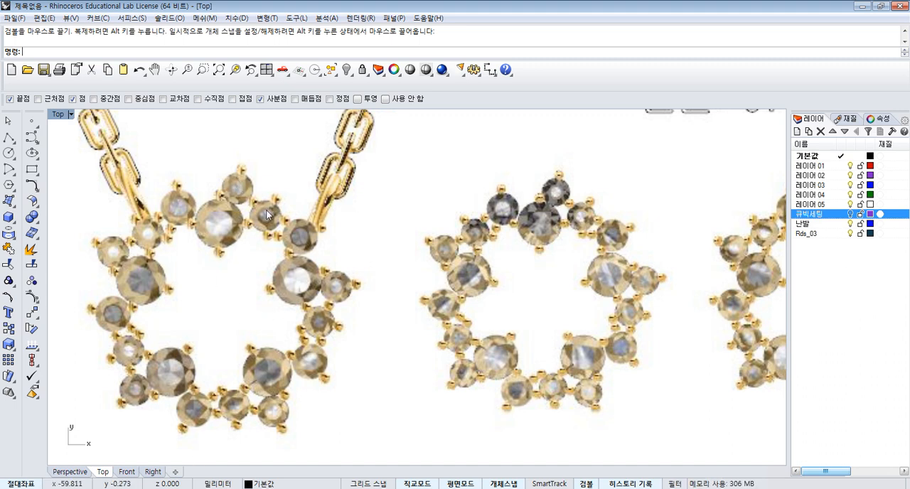
scroll(269, 222, "down", 8)
scroll(320, 227, "down", 5)
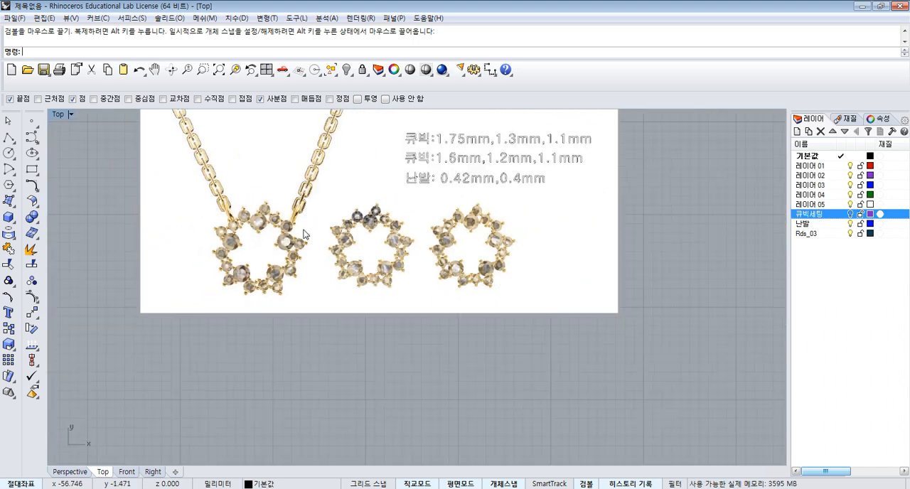
right_click_drag(781, 226, 605, 228)
scroll(605, 227, "up", 3)
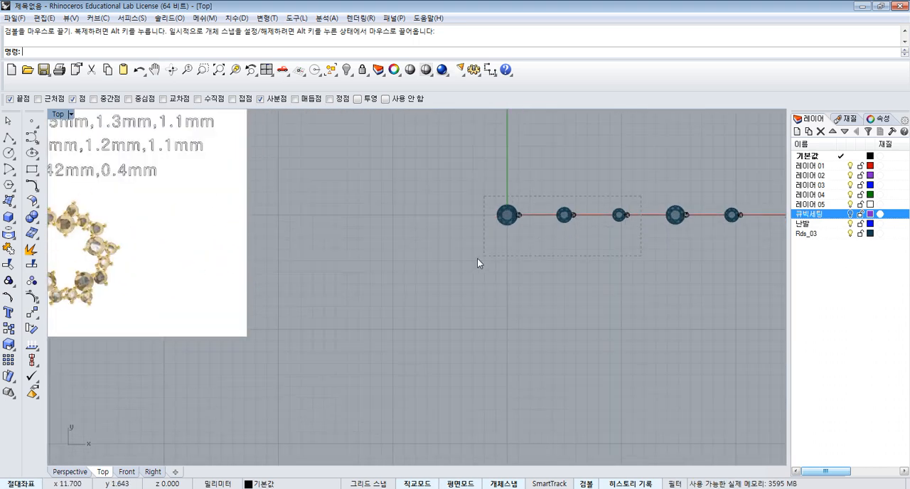
left_click_drag(477, 259, 479, 260)
left_click(612, 274)
scroll(616, 251, "down", 4)
scroll(539, 226, "up", 2)
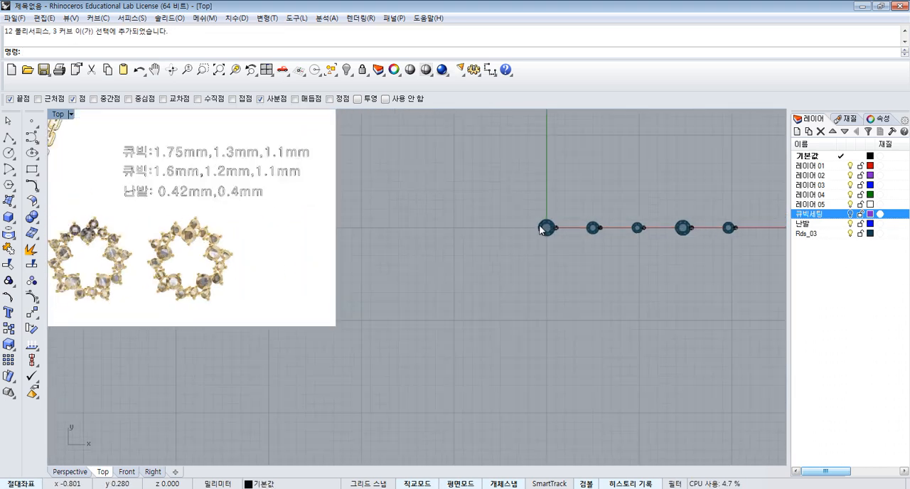
- Polar-array the prong of the large gem at the origin around the gem's centre, 4 items over 360 degrees
scroll(546, 229, "up", 5)
left_click(578, 233)
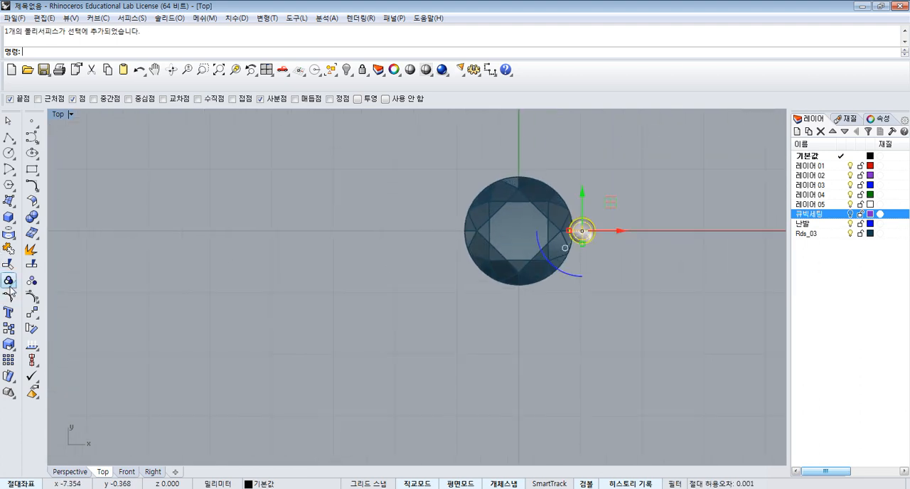
left_click(31, 328)
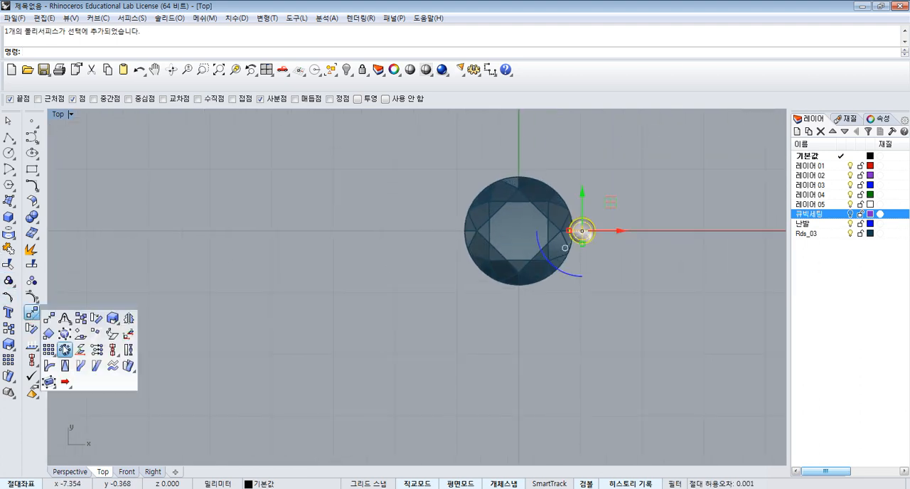
left_click(66, 349)
left_click(519, 227)
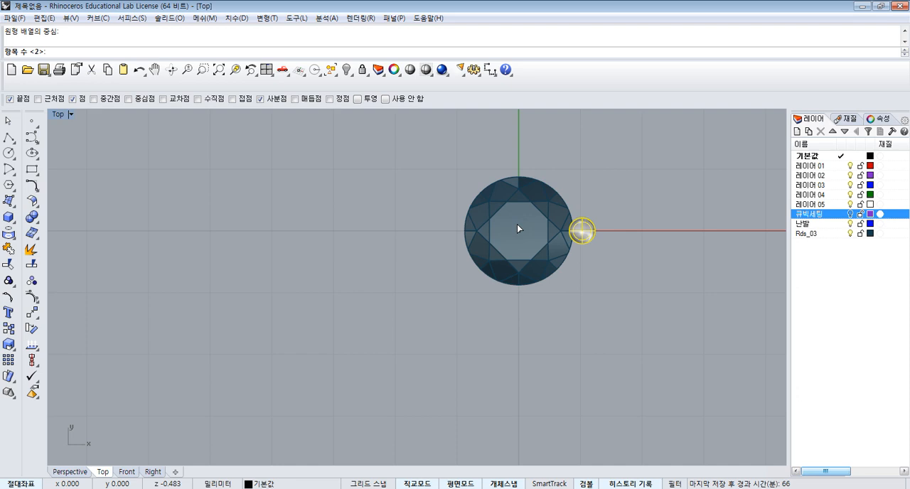
type("4")
key("Return")
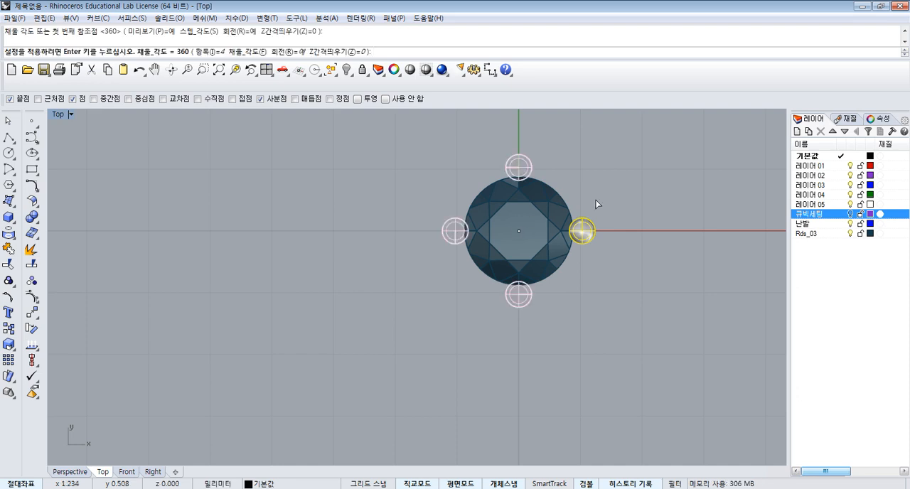
scroll(611, 227, "down", 6)
key("Return")
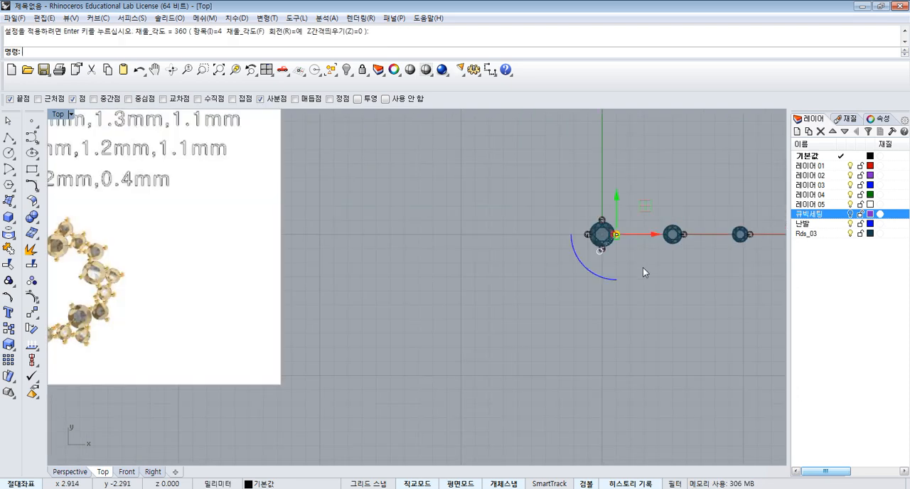
key("Return")
- Examine how many prongs surround the differently sized gems in the necklace and earring reference picture
right_click_drag(193, 273, 371, 254)
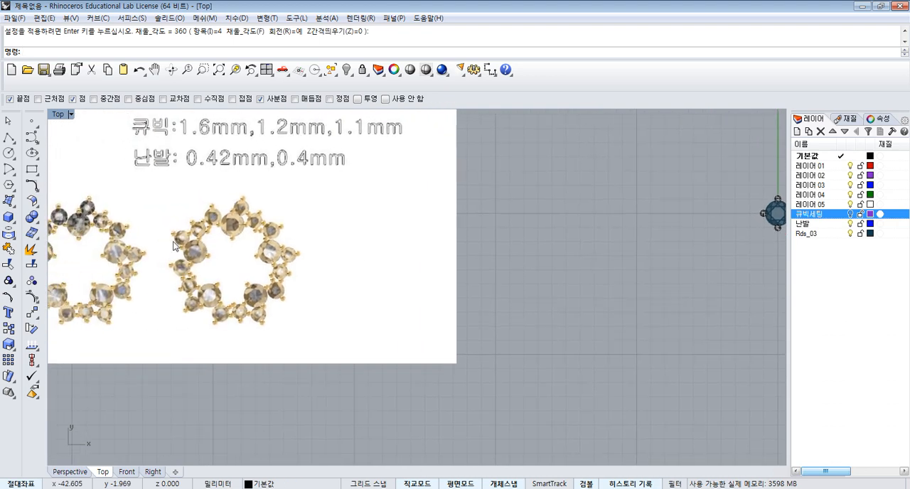
right_click_drag(151, 243, 296, 242)
scroll(195, 233, "up", 6)
scroll(196, 236, "down", 3)
scroll(278, 229, "up", 5)
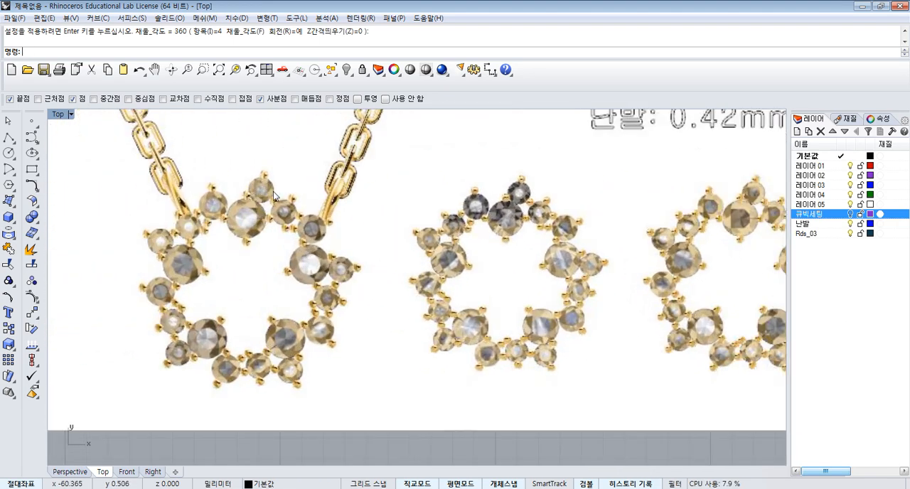
scroll(316, 232, "up", 2)
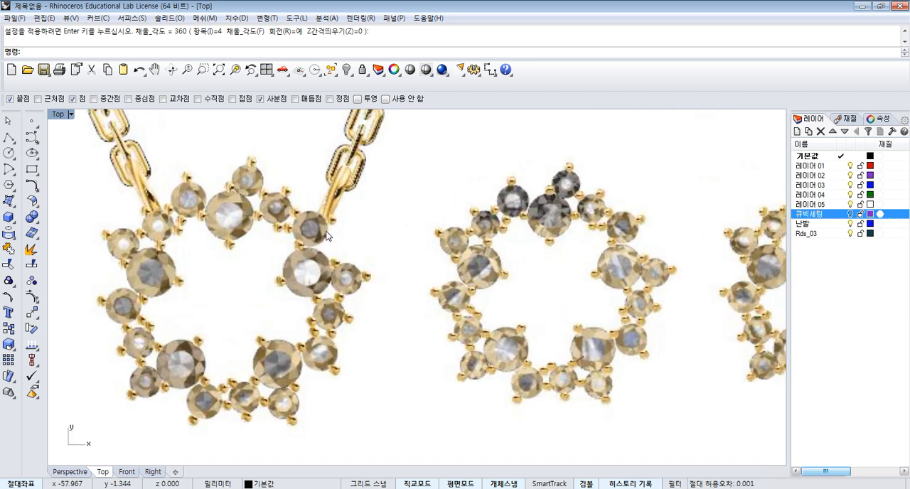
scroll(326, 236, "down", 6)
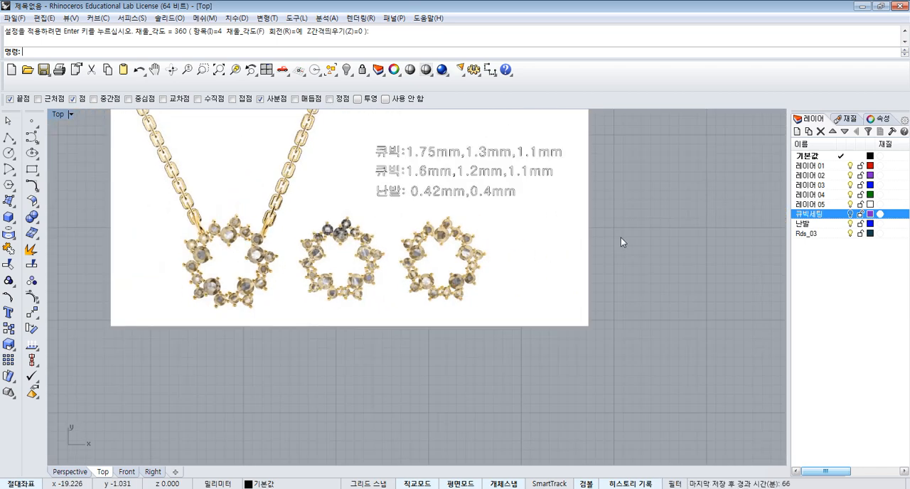
- Polar-array the second gem's prong around that gem's centre, 3 items over 360 degrees
right_click_drag(621, 242, 224, 230)
scroll(419, 227, "up", 6)
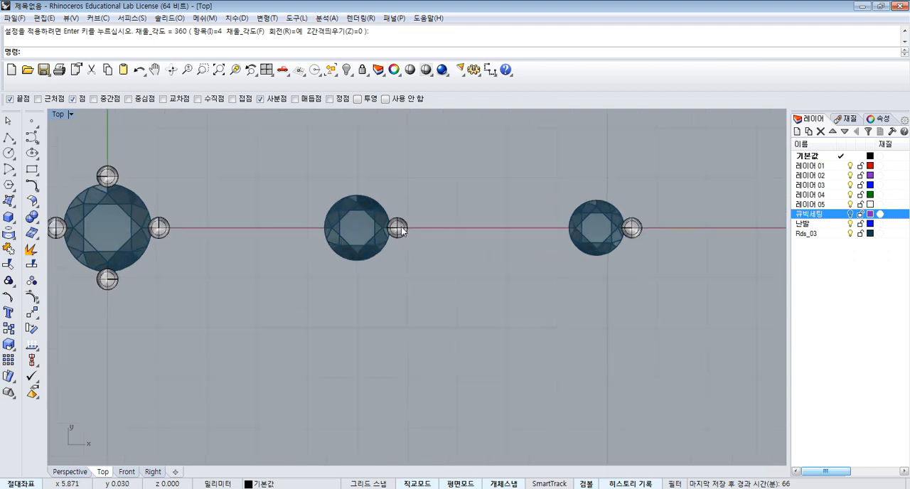
left_click(401, 229)
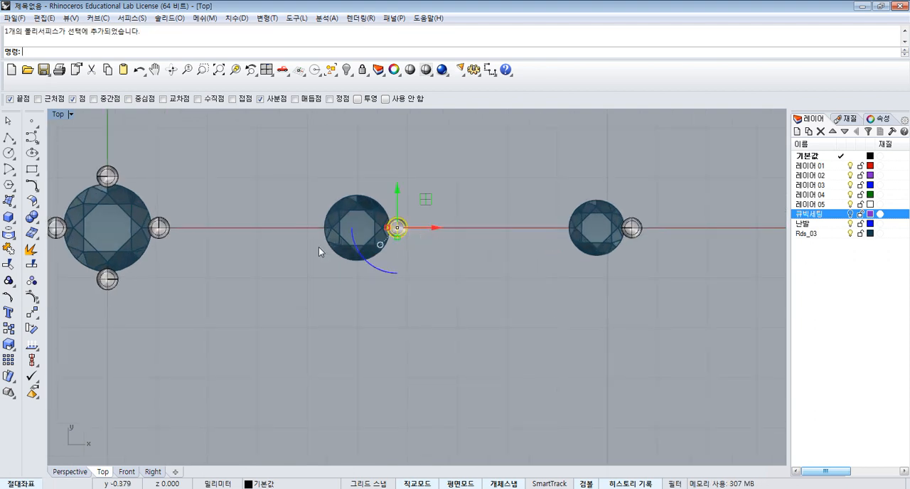
left_click(31, 316)
left_click(64, 349)
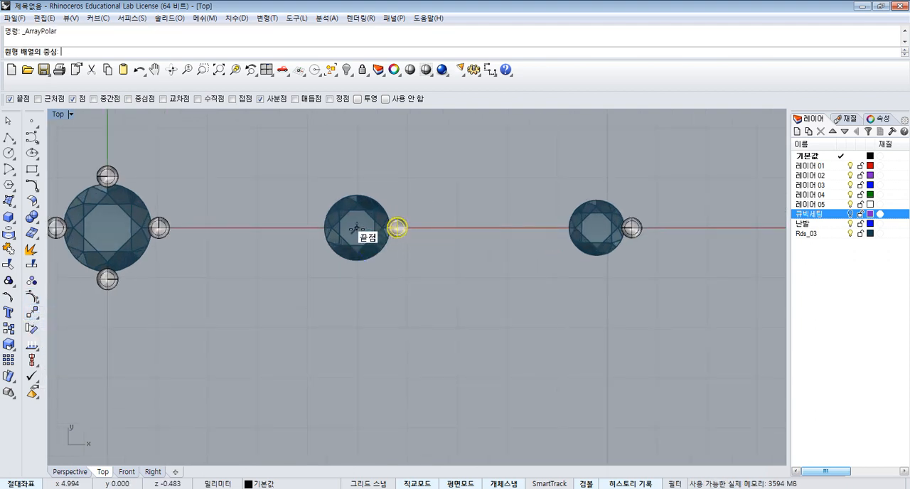
left_click(356, 228)
type("3")
key("Return")
key("Return")
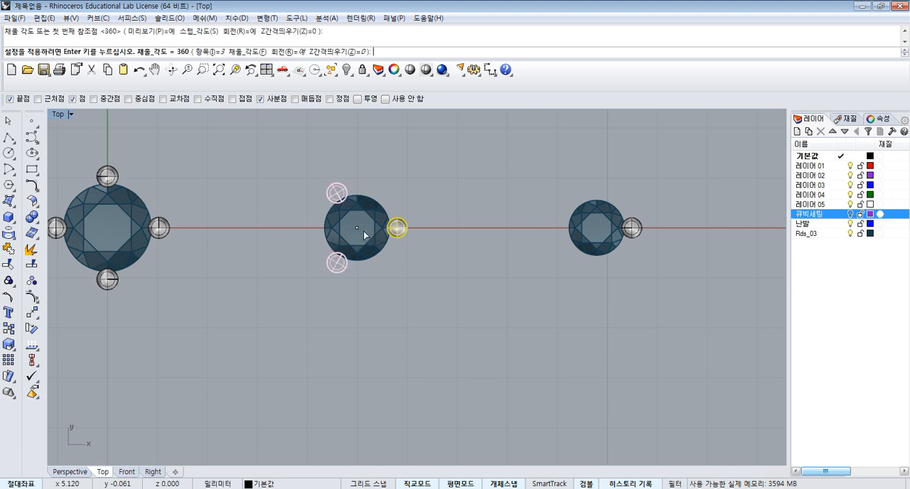
scroll(489, 218, "down", 5)
key("Return")
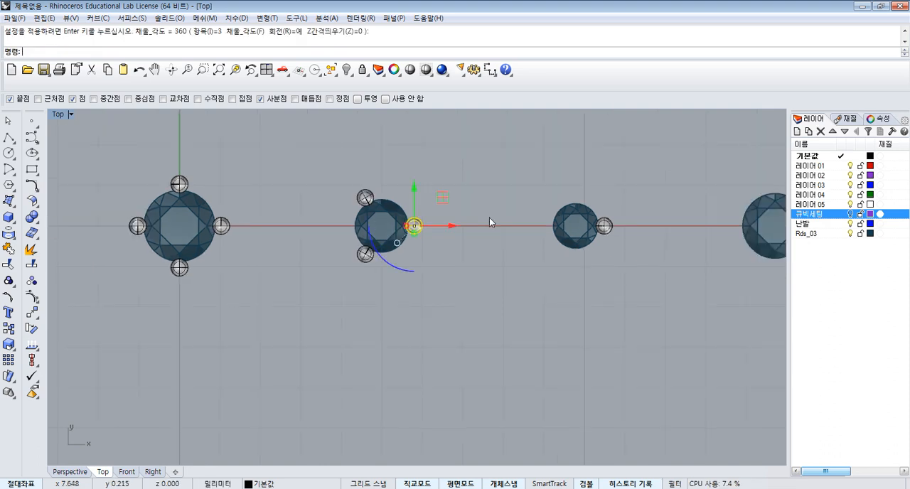
- Polar-array the third gem's prong around that gem's centre, 4 items over 360 degrees
scroll(558, 226, "up", 8)
left_click(554, 219)
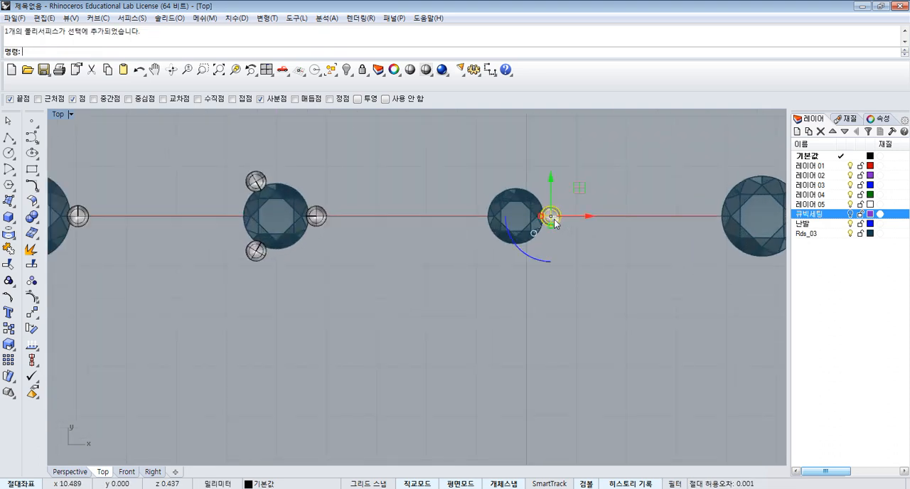
key("Return")
scroll(519, 223, "up", 6)
left_click(514, 212)
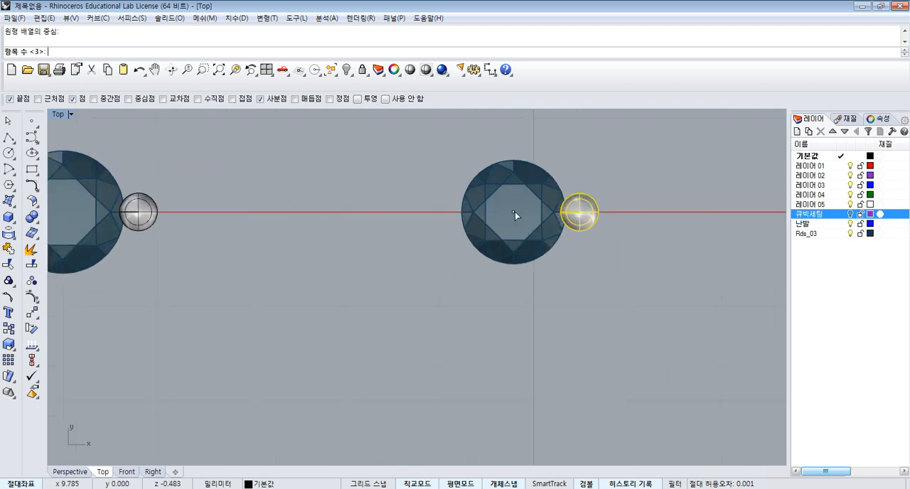
key("Return")
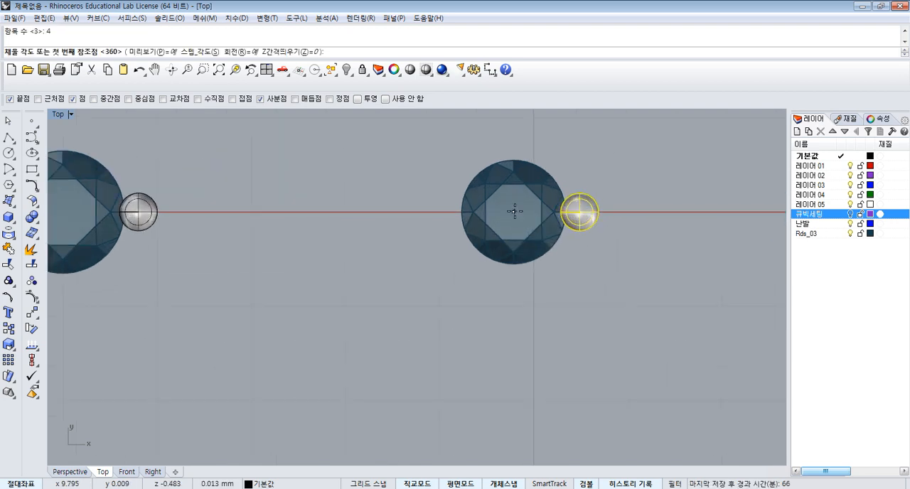
key("Return")
key("Return")
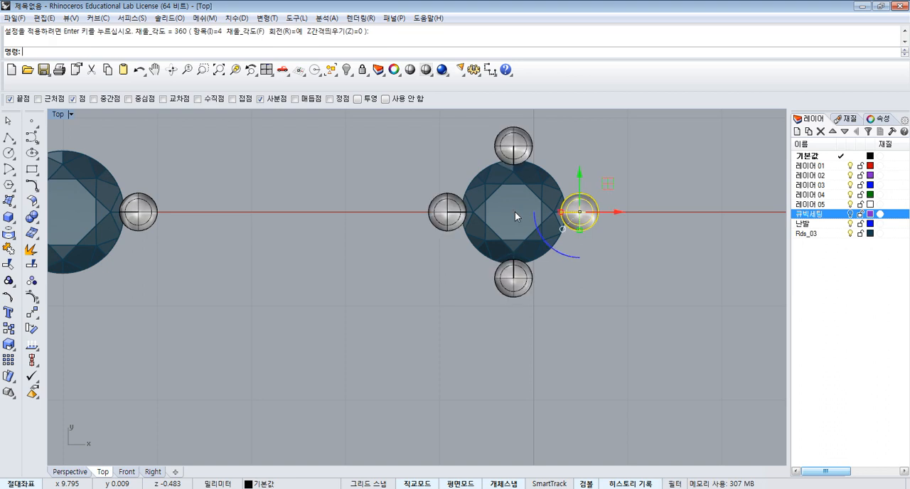
- Move all gem settings together about 19 mm down along the Y axis, clear of the origin
scroll(610, 285, "down", 7)
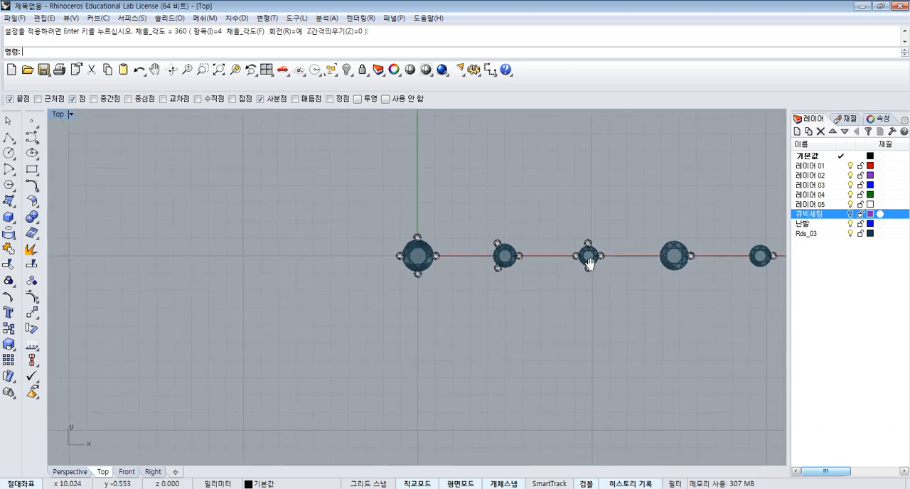
scroll(523, 263, "down", 4)
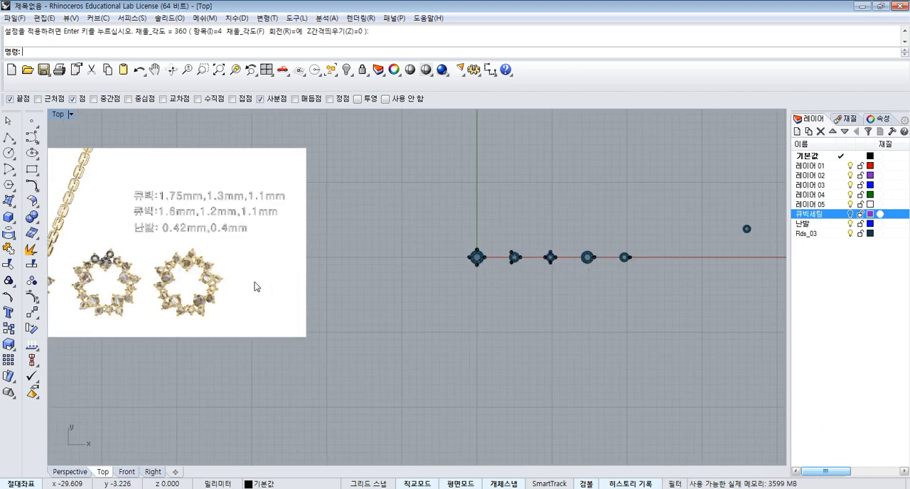
right_click_drag(257, 286, 400, 261)
scroll(598, 291, "down", 3)
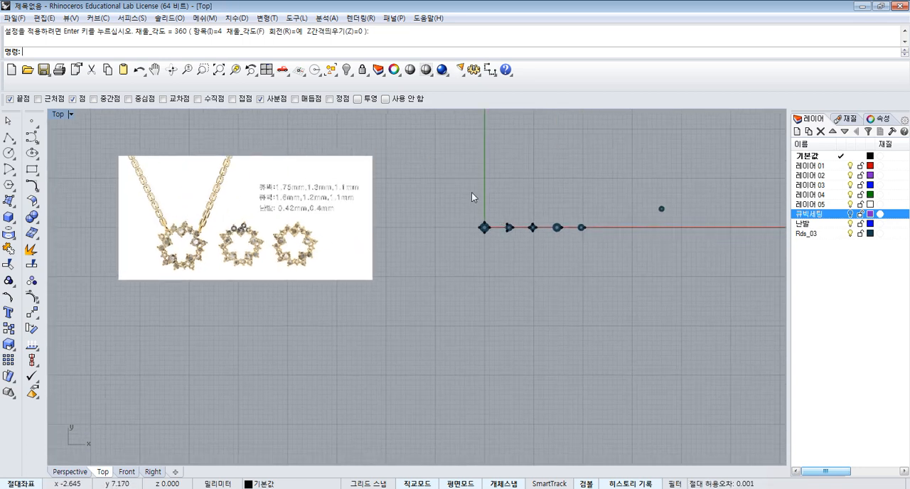
left_click_drag(464, 151, 730, 297)
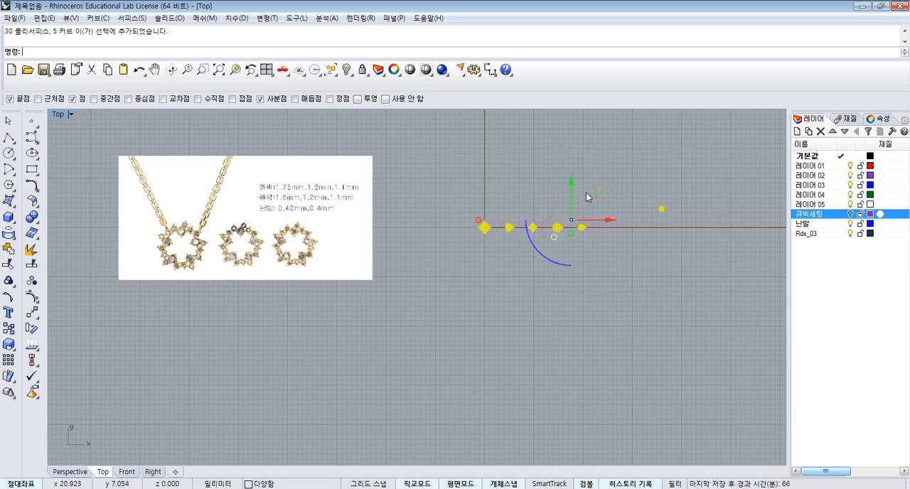
left_click_drag(572, 189, 571, 166)
left_click_drag(576, 223, 587, 317)
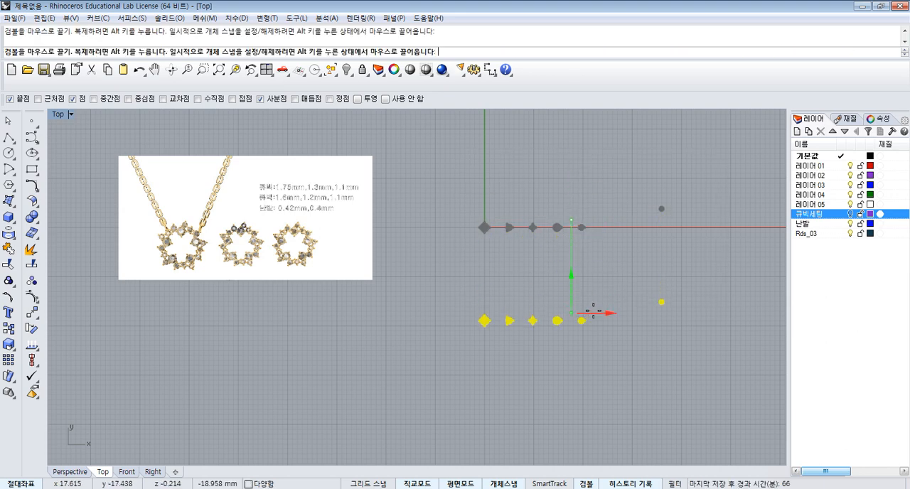
left_click(533, 260)
- Move the reference picture from the centre of the necklace pendant's gem ring to the origin (0)
left_click(287, 248)
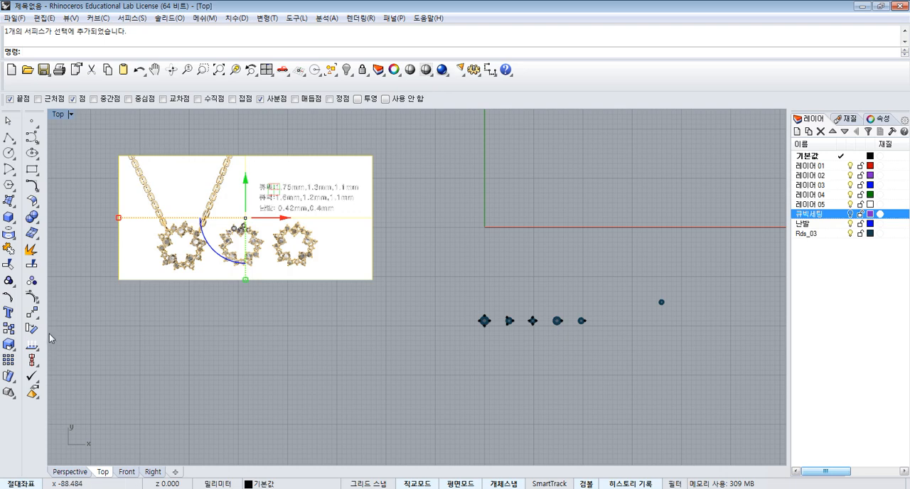
left_click(32, 313)
scroll(191, 237, "up", 5)
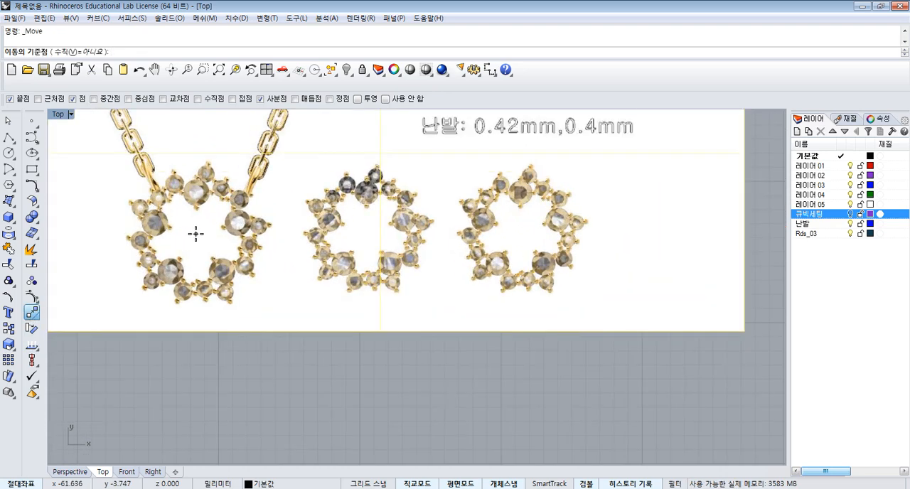
left_click(196, 234)
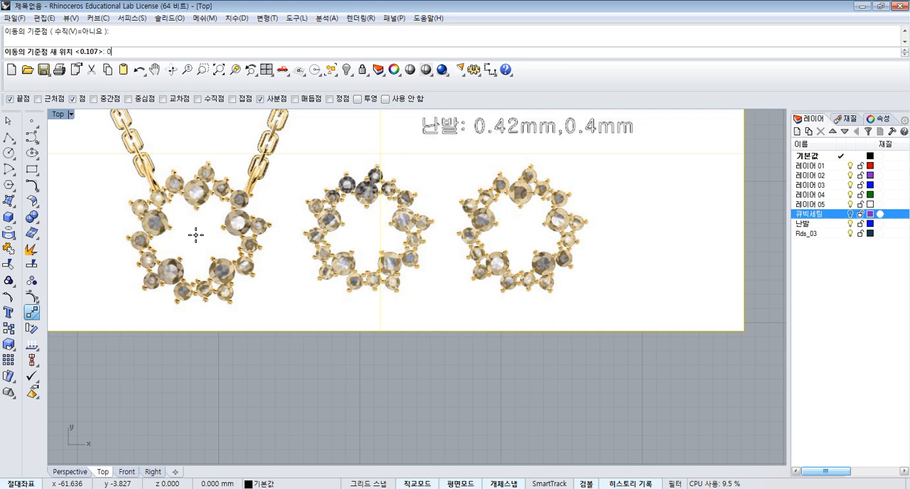
key("Return")
scroll(347, 261, "down", 6)
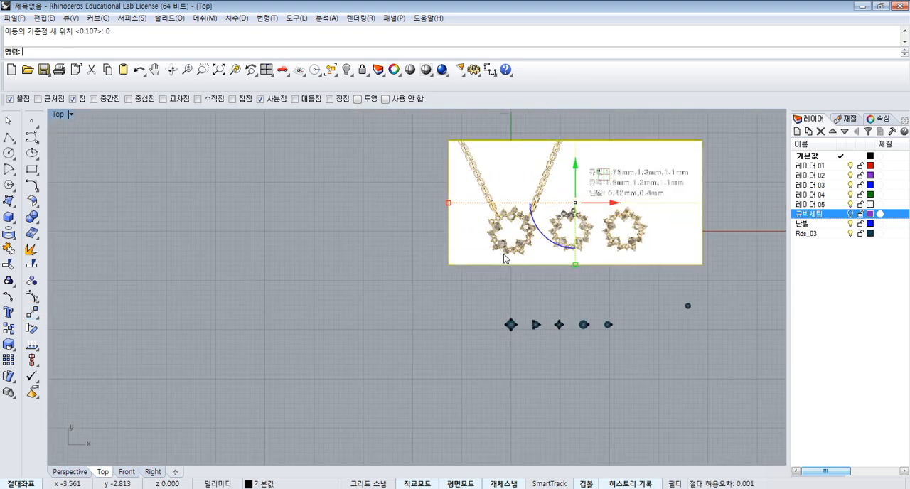
scroll(505, 258, "up", 4)
scroll(509, 262, "down", 2)
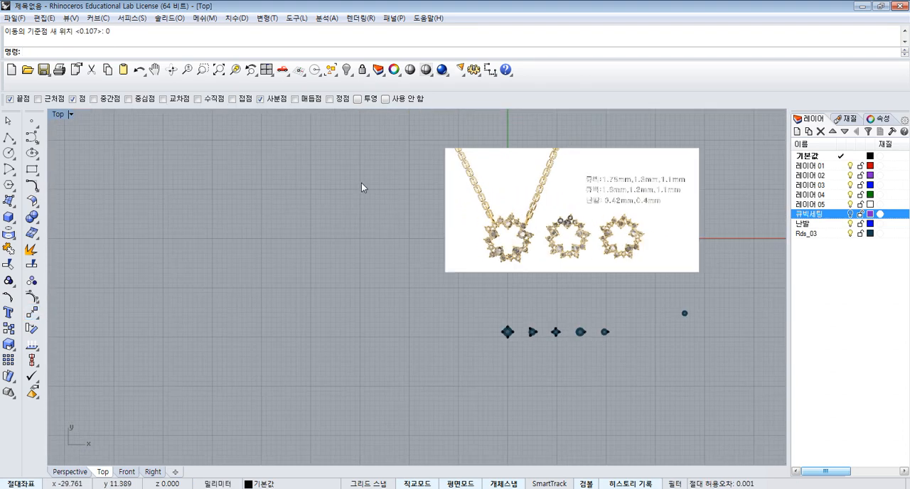
- Draw a 1.75 mm diameter circle over the large top gem of the necklace pendant in the reference picture
scroll(518, 240, "up", 8)
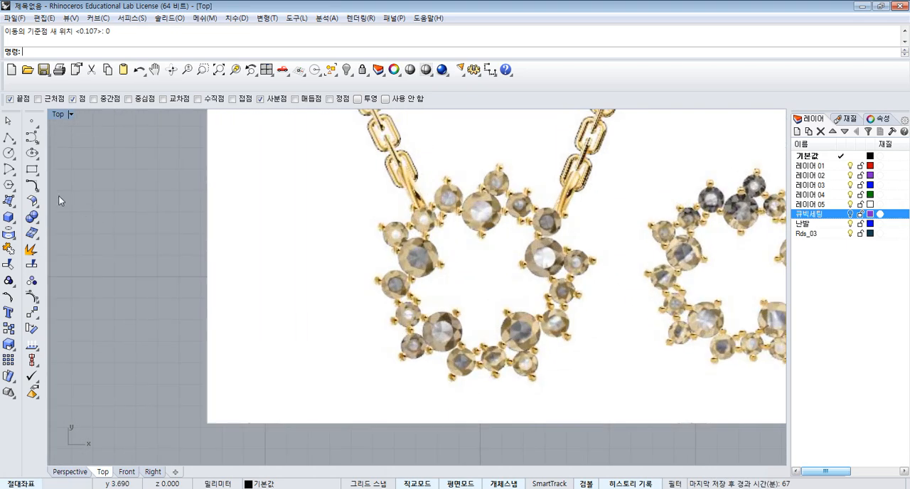
left_click(9, 153)
scroll(475, 205, "up", 3)
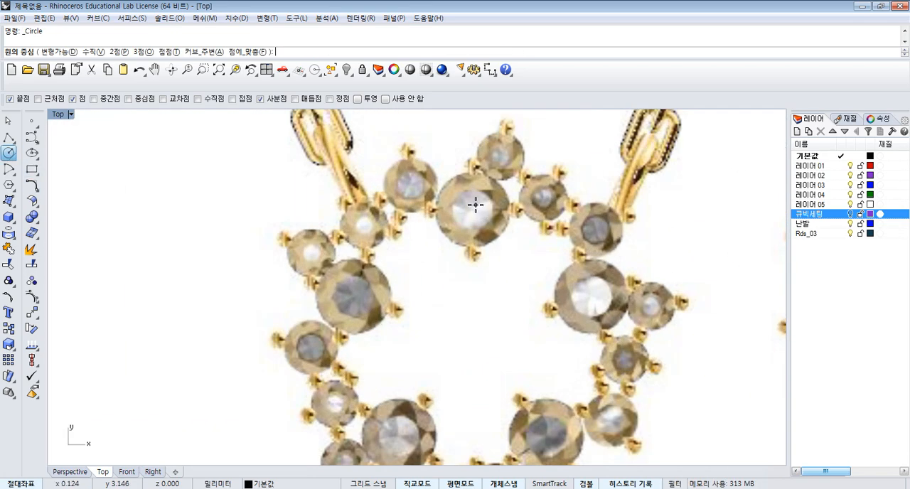
left_click(471, 207)
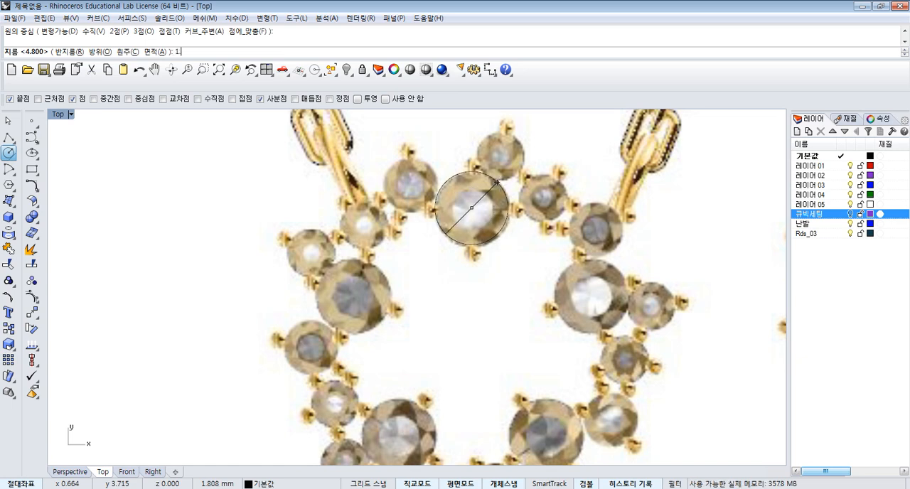
key("Return")
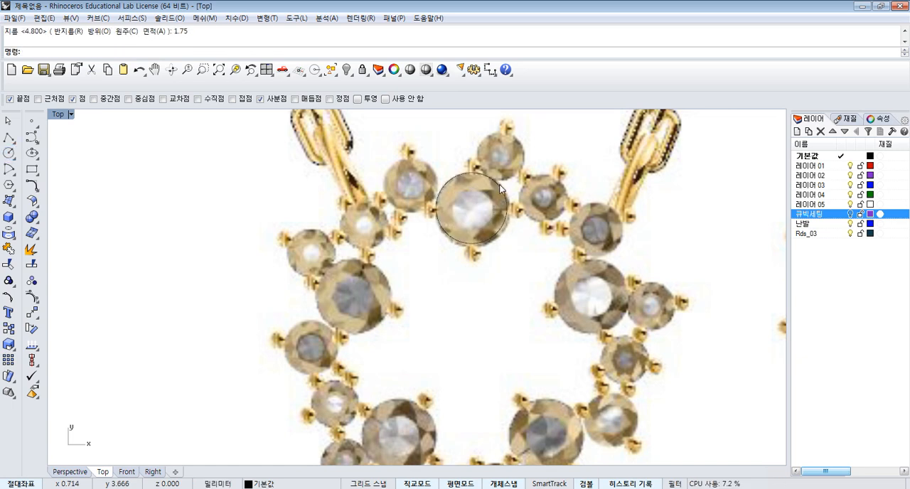
- Group the first gem in the row with its four prongs and curve
scroll(486, 204, "down", 3)
scroll(486, 204, "up", 2)
scroll(484, 199, "down", 8)
right_click_drag(536, 295, 506, 272)
right_click_drag(488, 372, 479, 316)
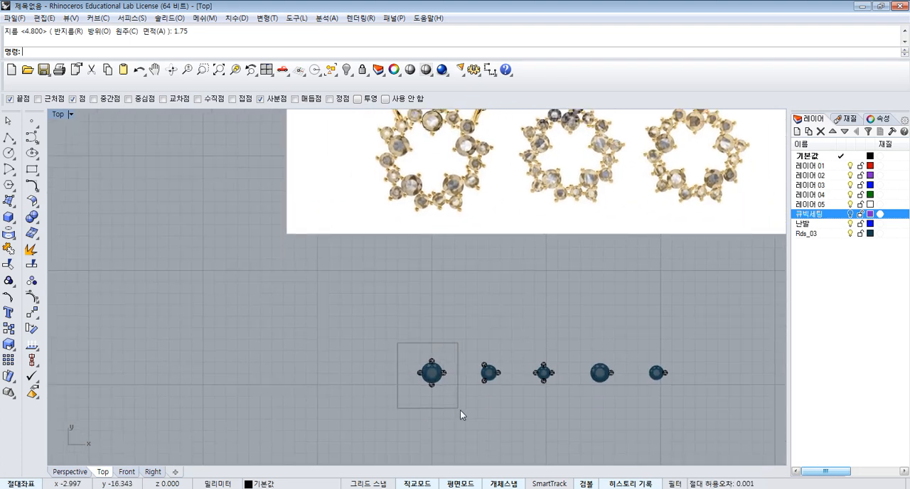
left_click_drag(460, 410, 462, 410)
left_click(8, 281)
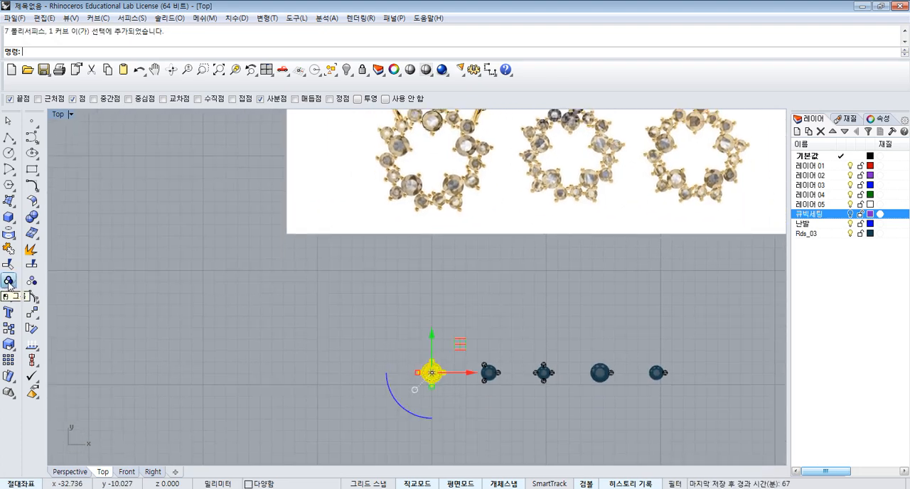
left_click(508, 339)
right_click_drag(507, 340, 491, 365)
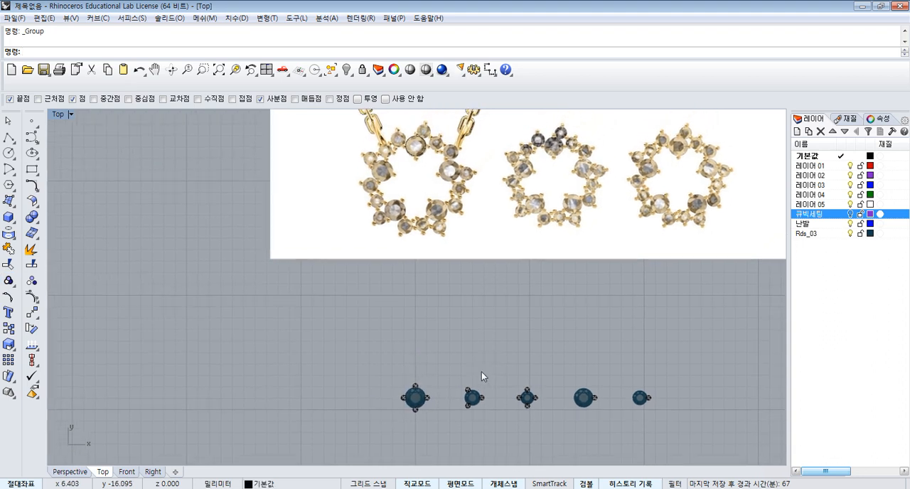
- Group the second and third gems in the row, each with its own prongs
left_click_drag(451, 374, 494, 427)
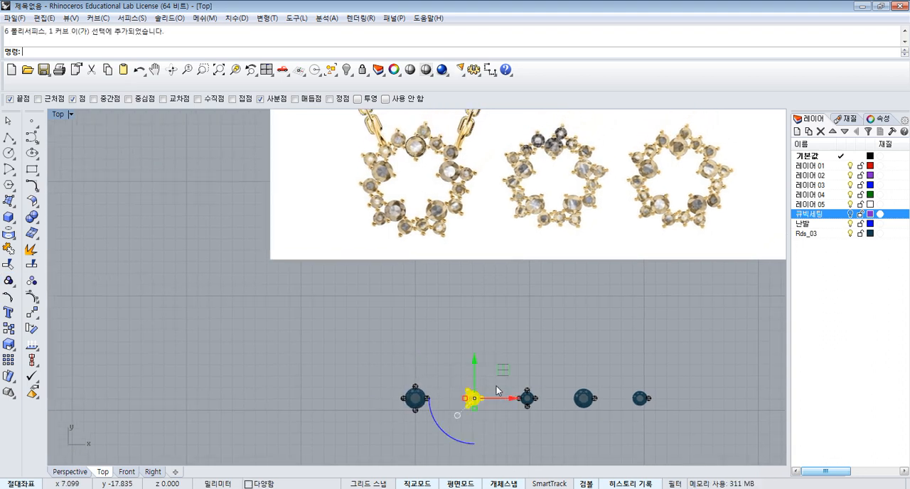
left_click_drag(509, 354, 553, 428)
key("ctrl+g")
left_click(429, 384)
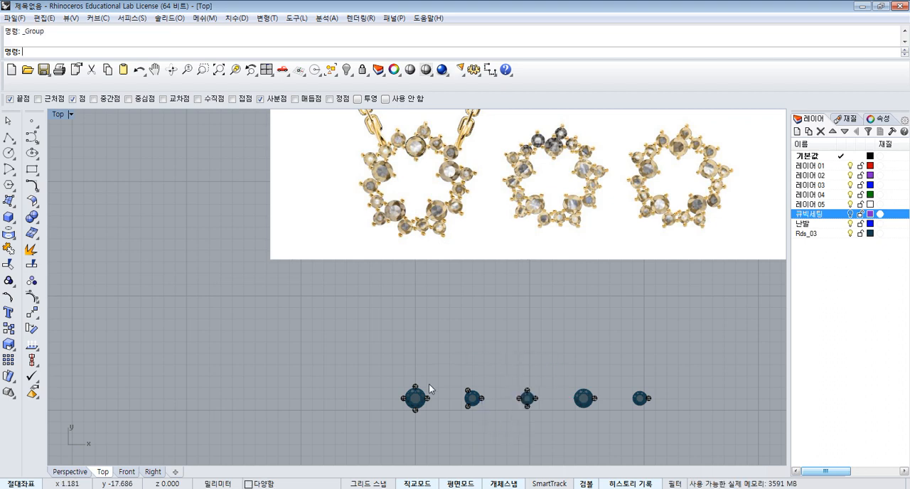
left_click(422, 395)
left_click(435, 381)
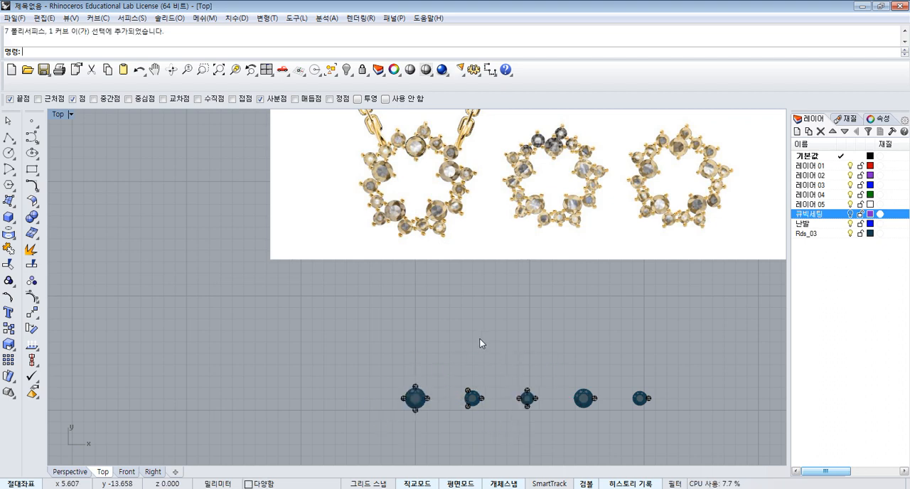
- Move the whole row of gem settings up about 9 mm along the Y axis, just below the reference picture
left_click_drag(361, 342, 703, 443)
left_click_drag(525, 373, 517, 292)
right_click_drag(607, 326, 569, 366)
left_click(555, 303)
scroll(555, 302, "down", 2)
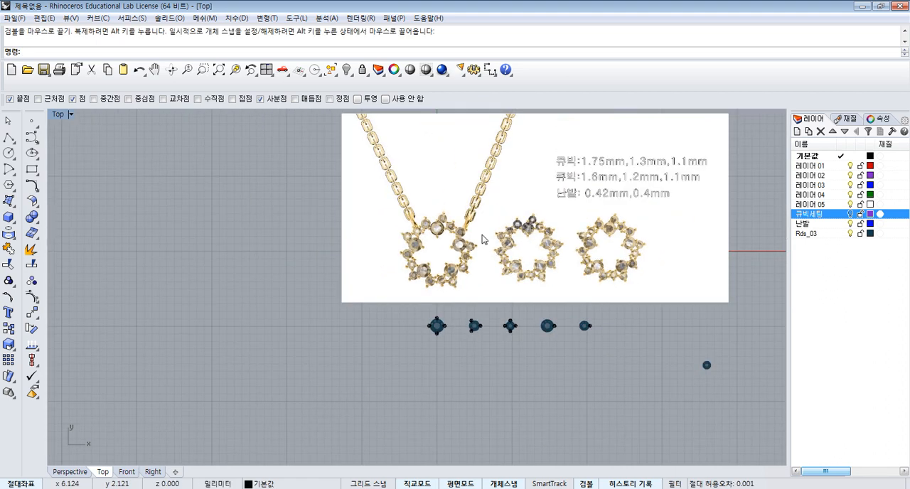
- Lock the reference picture so it cannot be selected
scroll(488, 234, "up", 3)
scroll(448, 260, "up", 1)
left_click(476, 225)
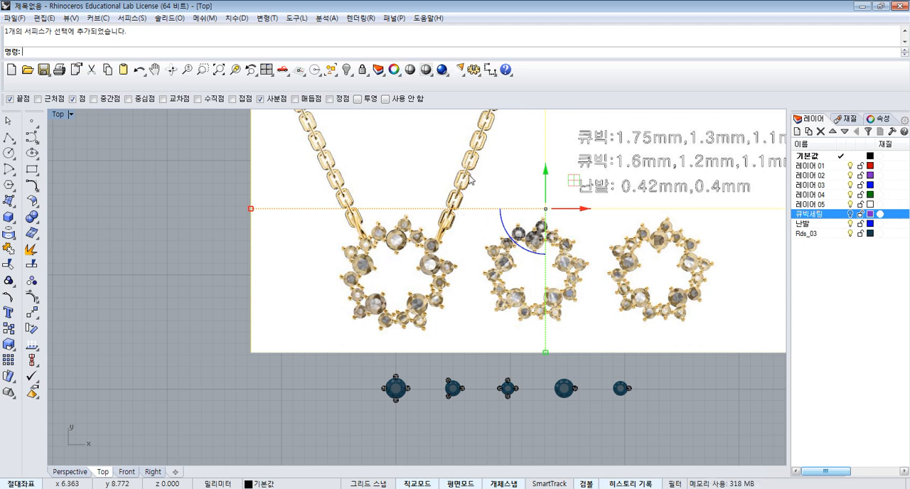
left_click(362, 71)
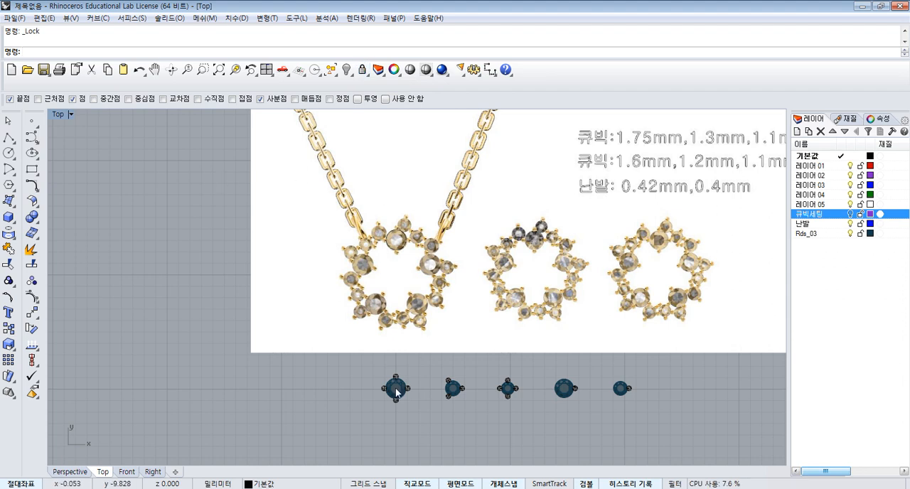
- Copy the large four-prong gem setting from its centre to the origin (0)
scroll(365, 364, "up", 2)
left_click_drag(440, 432, 450, 427)
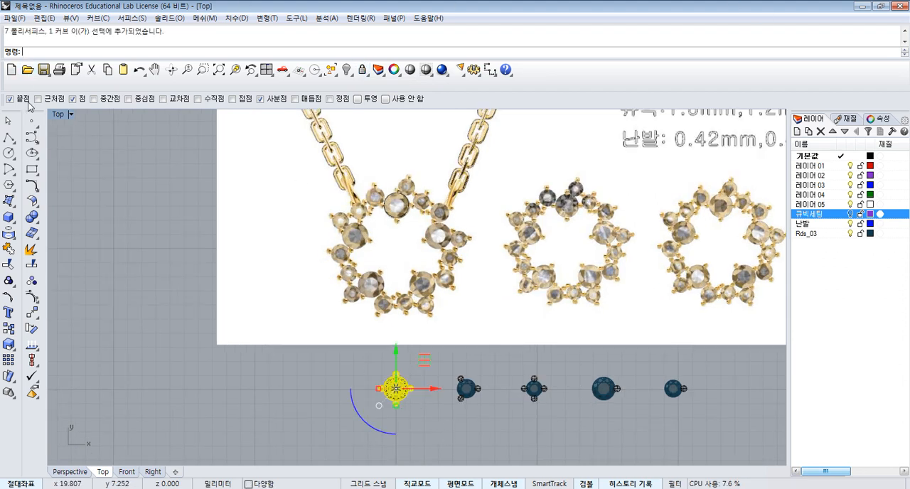
left_click(8, 329)
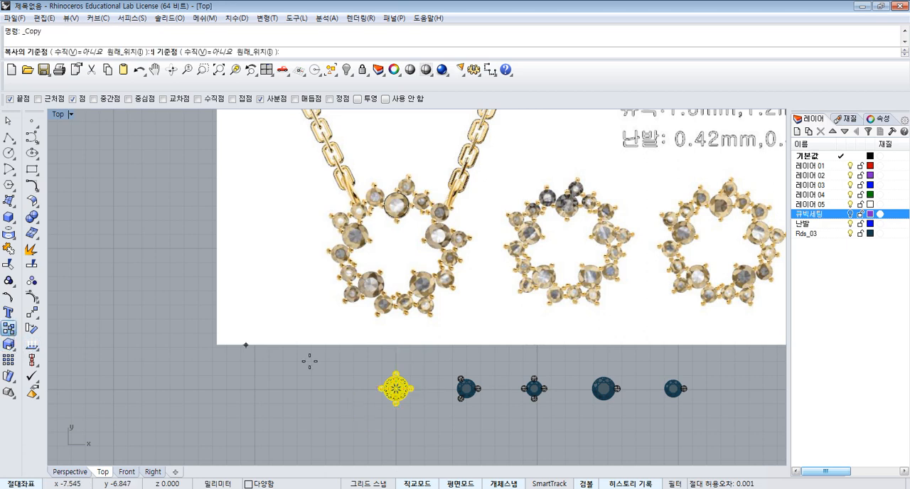
left_click(396, 388)
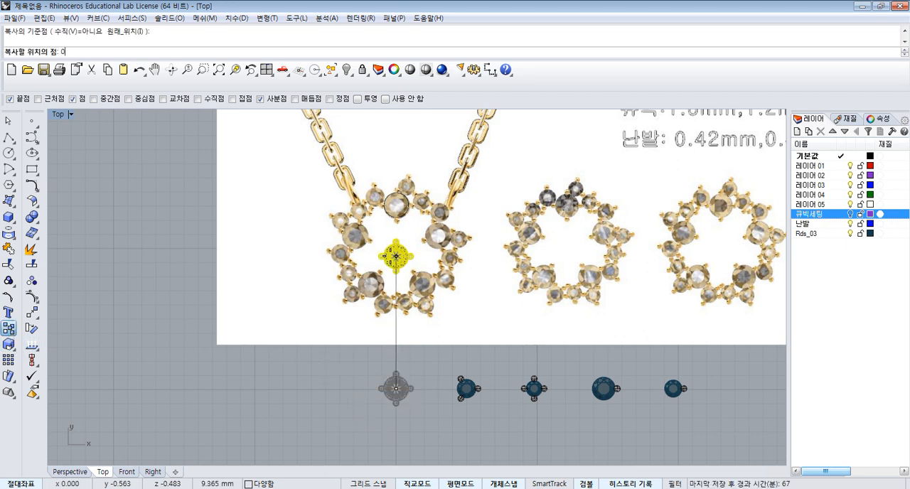
key("Return")
key("Return")
- Move the copied large setting about 3 mm up the Y axis onto the pendant's large top gem
scroll(393, 254, "up", 2)
left_click(401, 250)
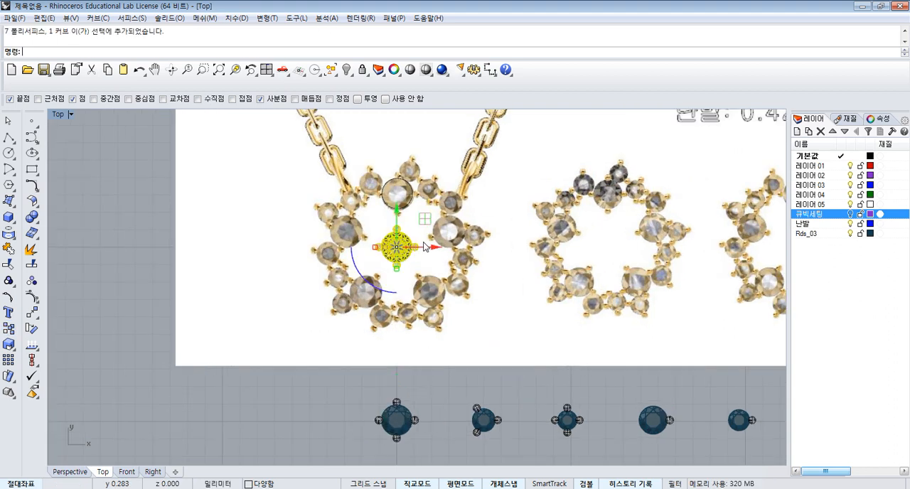
right_click_drag(424, 245, 425, 272)
left_click_drag(396, 246, 440, 218)
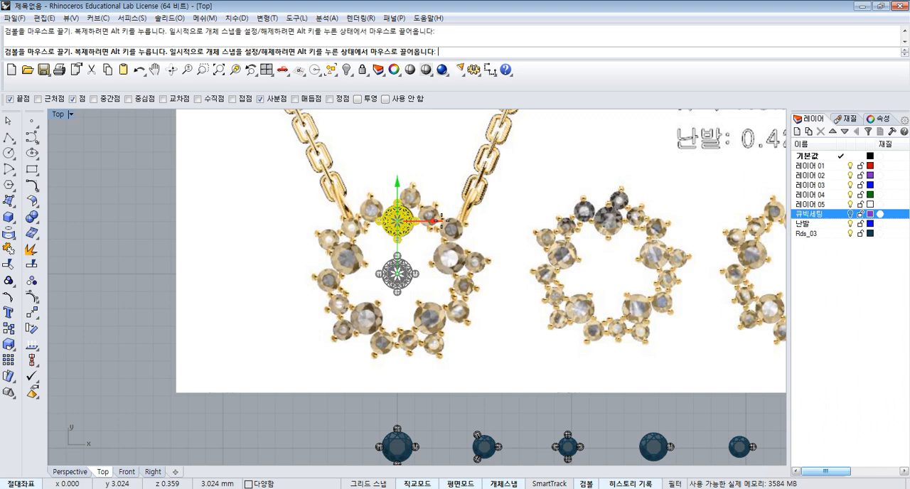
scroll(406, 200, "down", 2)
mouse_move(470, 377)
right_mouse_down()
mouse_move(460, 345)
mouse_move(478, 364)
right_mouse_up()
scroll(464, 350, "up", 2)
left_click(488, 351)
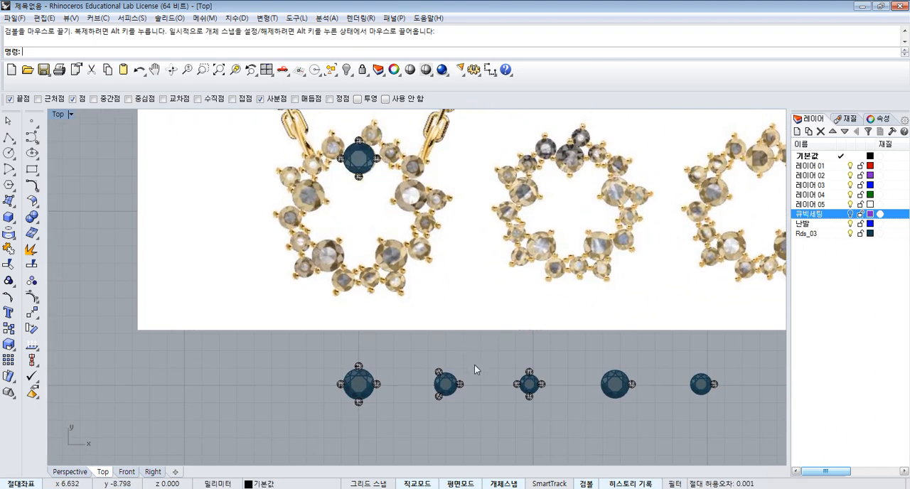
- With Ortho off, copy the three-prong gem setting from its centre onto the gem just above the pendant's large top gem
left_click_drag(433, 429, 428, 431)
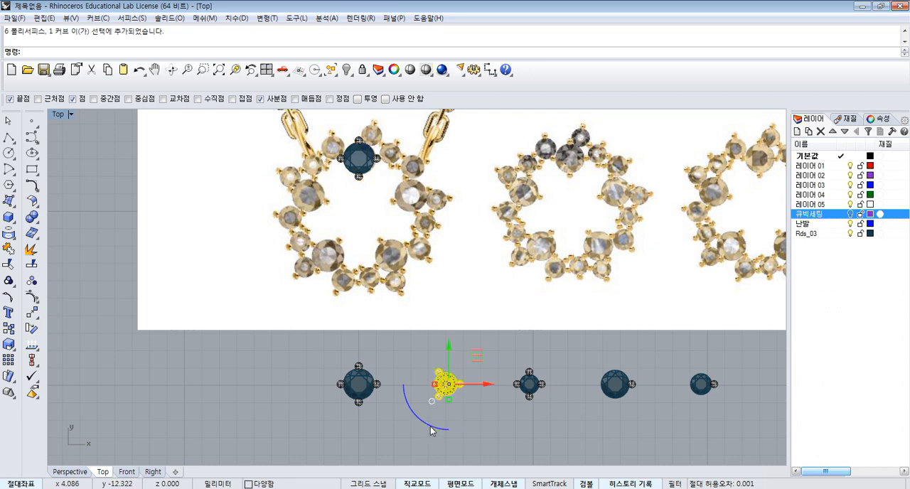
left_click(9, 328)
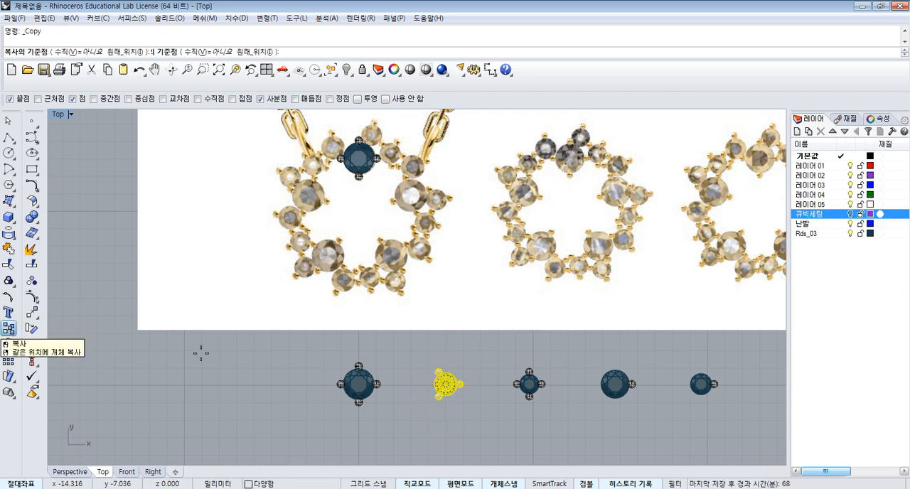
left_click(445, 383)
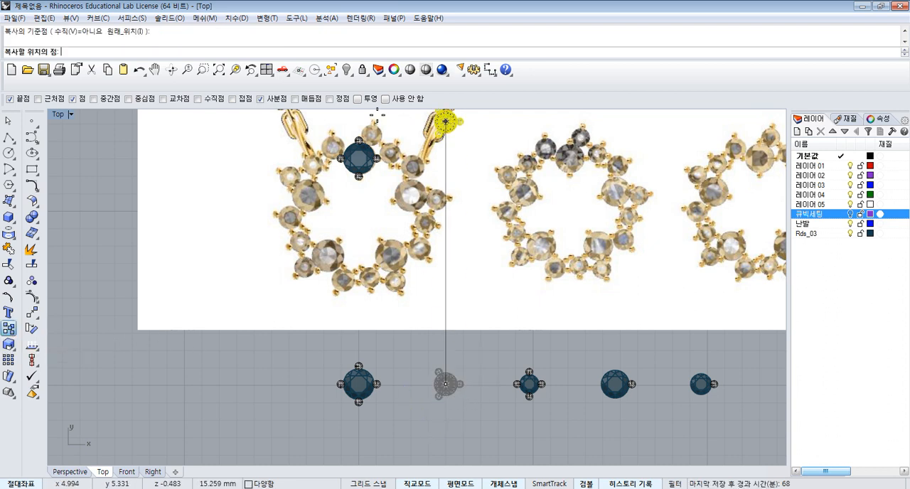
scroll(443, 113, "up", 3)
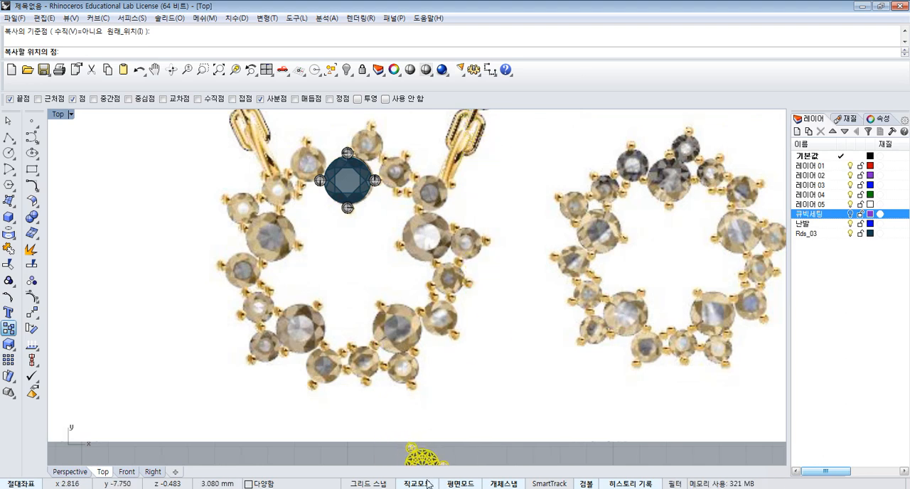
scroll(377, 145, "up", 3)
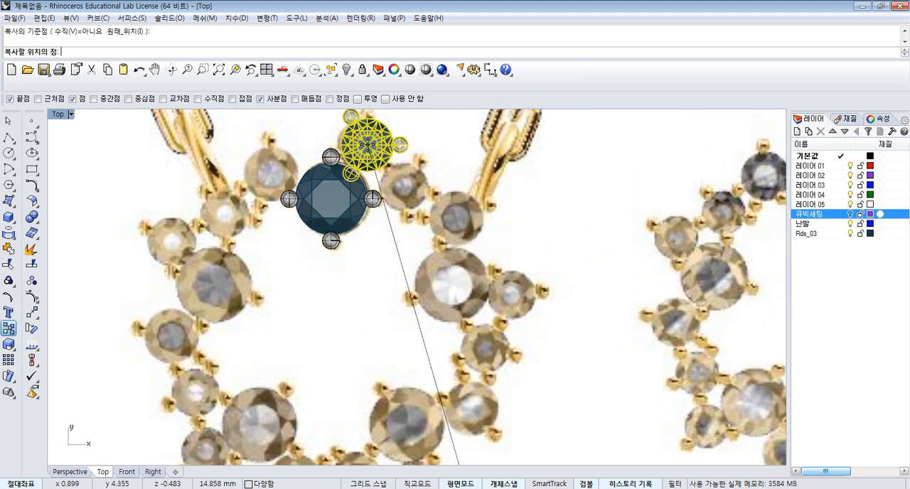
left_click(366, 144)
scroll(373, 151, "down", 5)
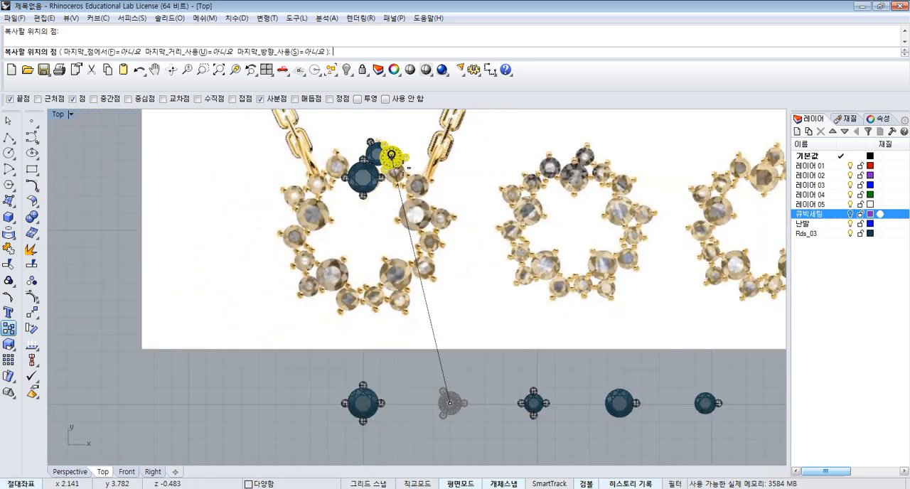
key("Return")
- Copy the small four-prong setting from its centre onto the next two small gems to the right along the pendant ring
left_click(516, 425)
left_click(531, 410)
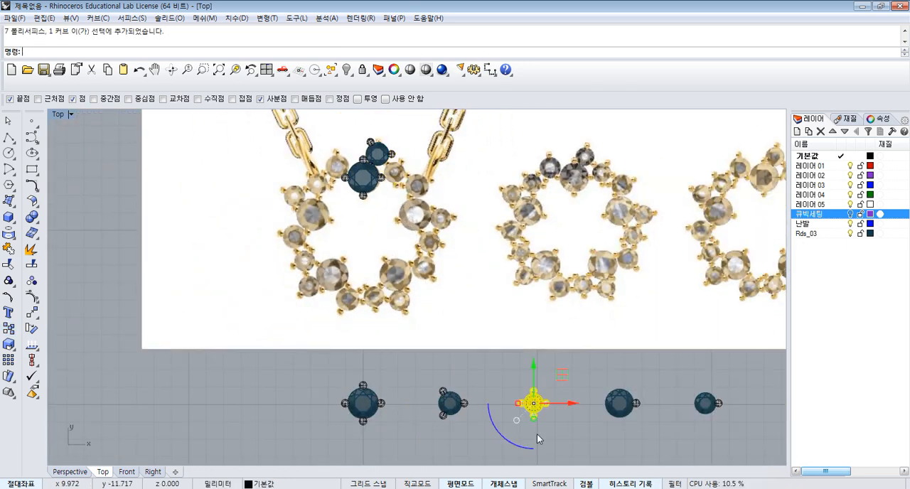
right_click(535, 435)
scroll(534, 409, "up", 6)
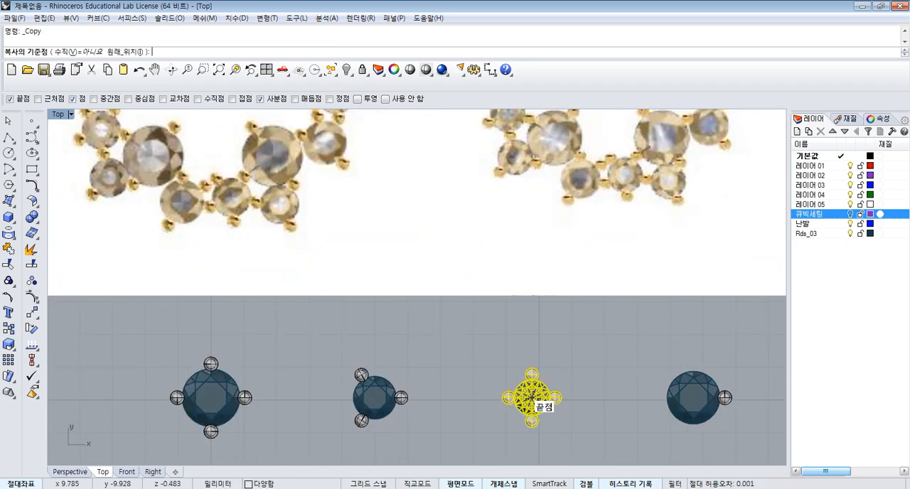
left_click(532, 398)
scroll(400, 229, "down", 5)
scroll(383, 212, "up", 7)
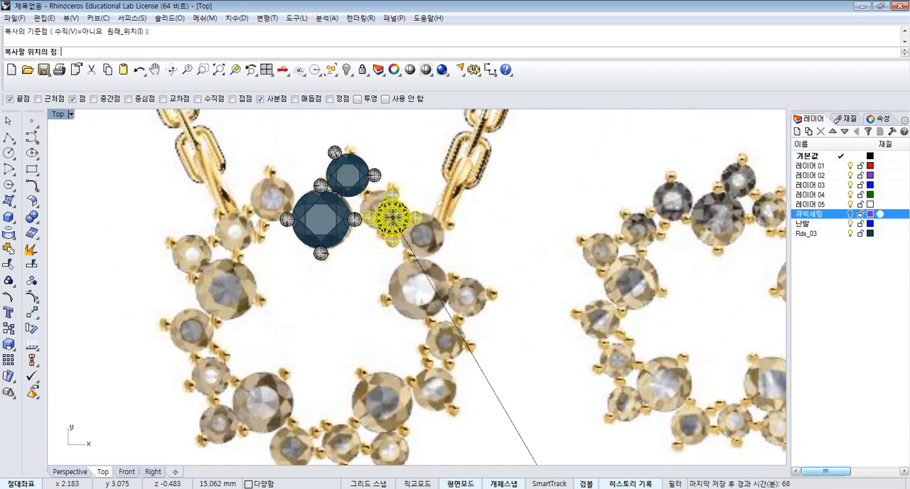
scroll(392, 217, "up", 2)
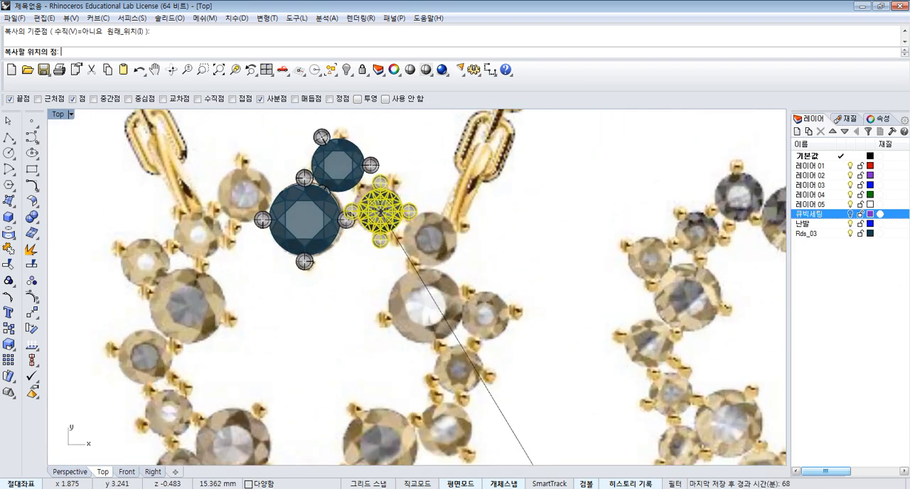
left_click(378, 206)
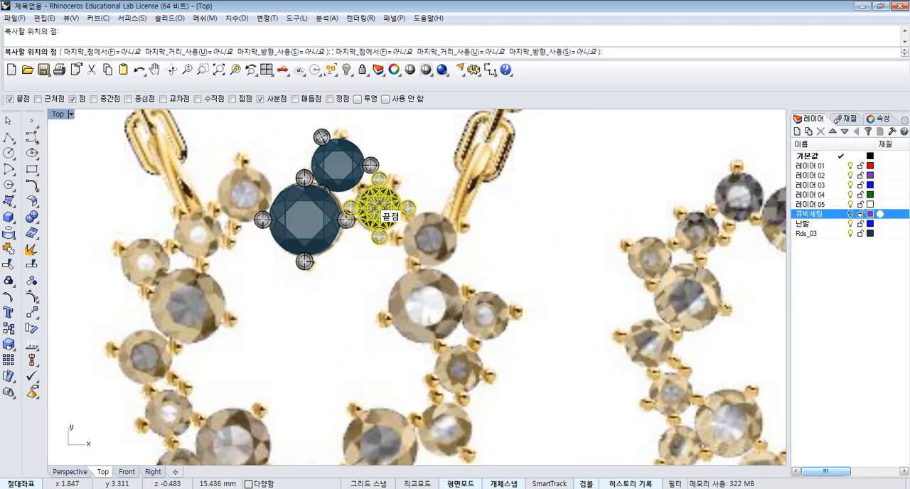
left_click(429, 240)
key("Return")
scroll(478, 234, "down", 5)
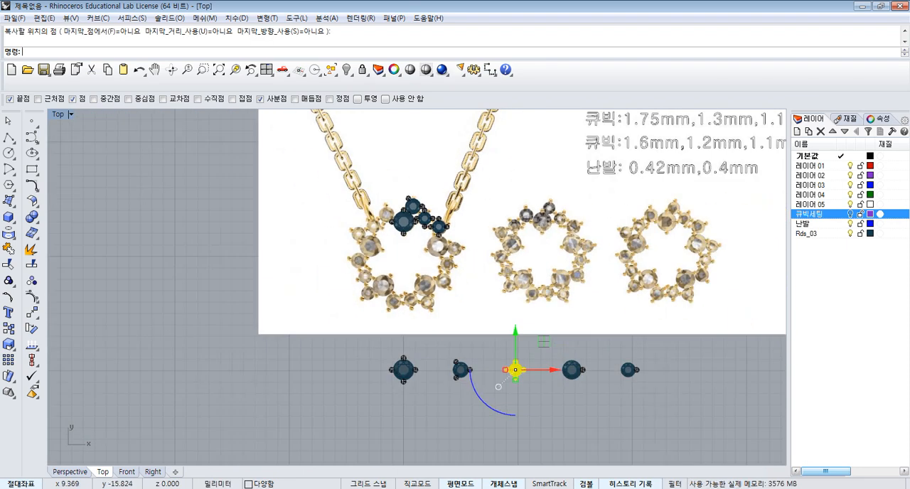
- Ungroup the small setting beside the large top gem and delete its right, bottom and left prongs
scroll(431, 212, "up", 8)
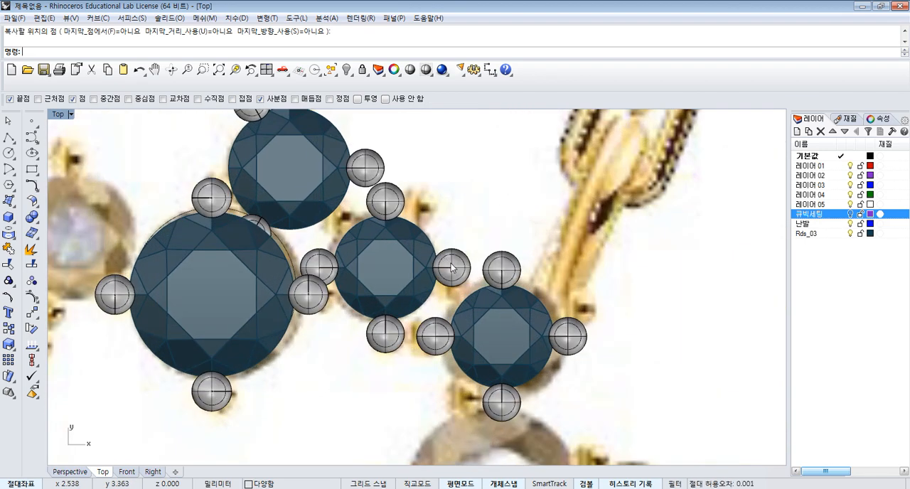
left_click(451, 267)
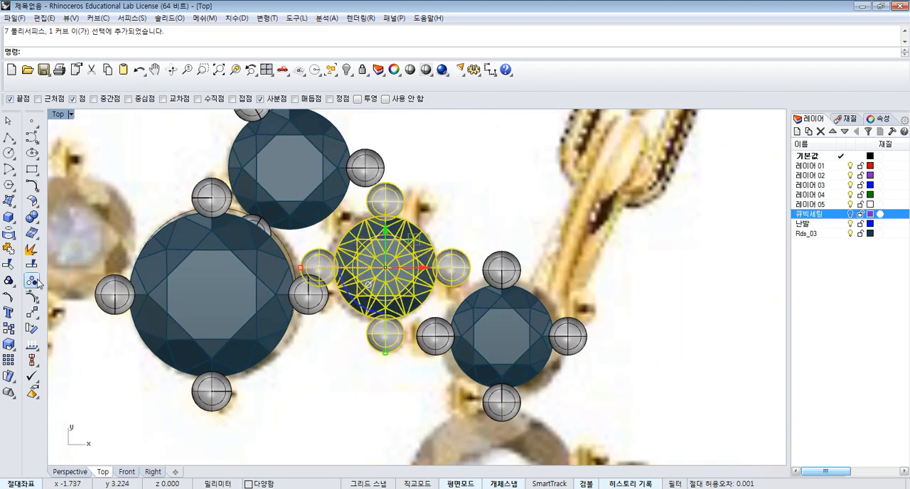
left_click(463, 200)
left_click(455, 267)
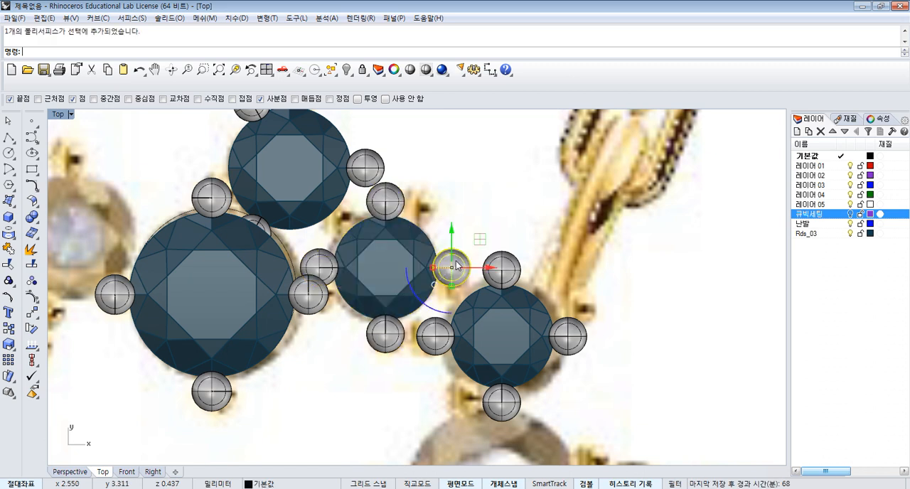
key("Delete")
left_click(385, 333)
key("Delete")
left_click(319, 266)
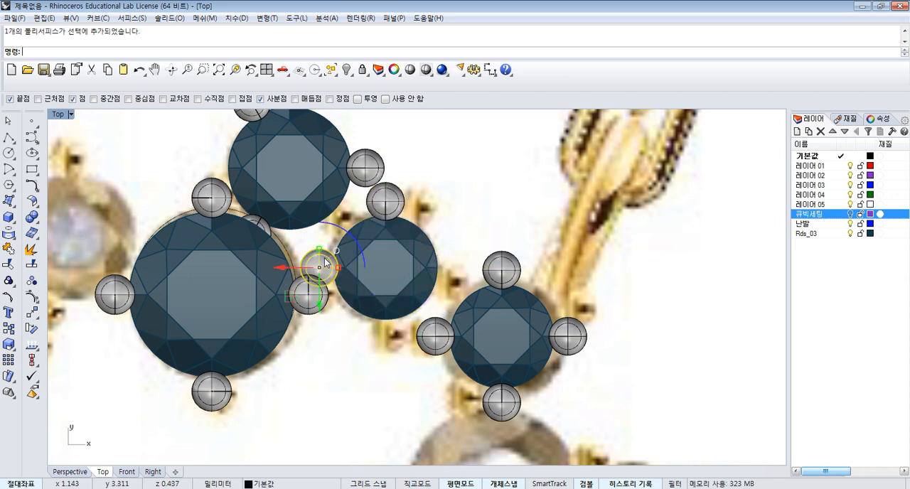
key("Delete")
- Polar array the remaining top prong around the small gem's centre with 5 items over 360 degrees
left_click(399, 200)
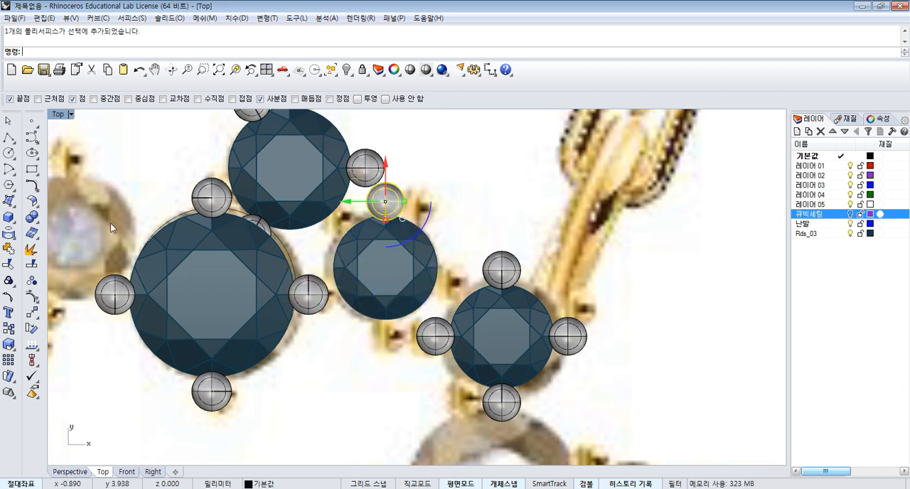
left_click(33, 315)
left_click(60, 350)
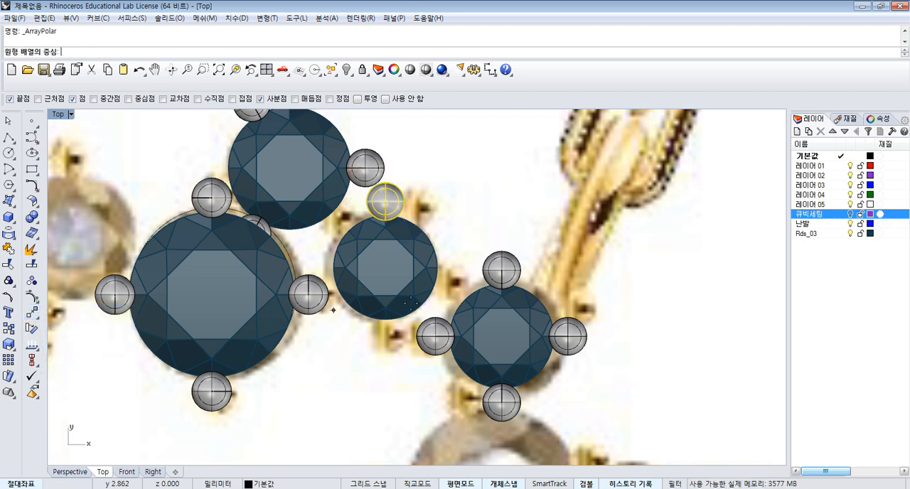
left_click(386, 268)
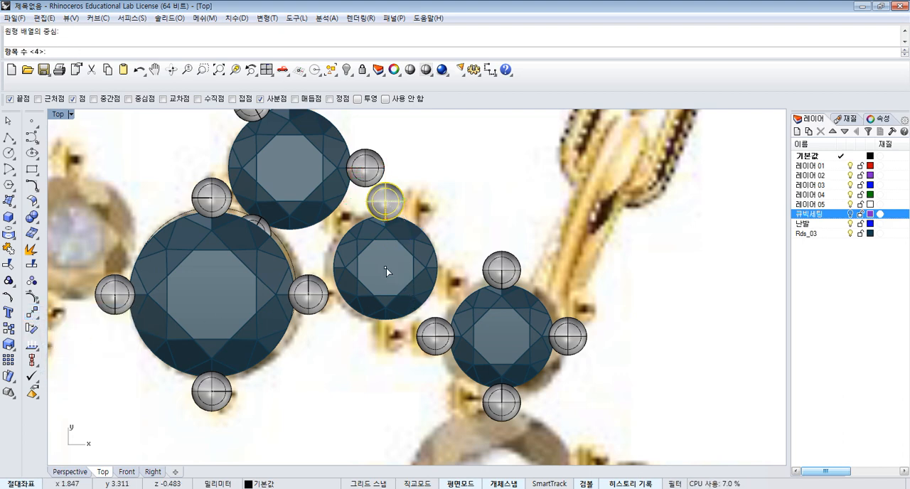
type("5")
key("Return")
key("Return")
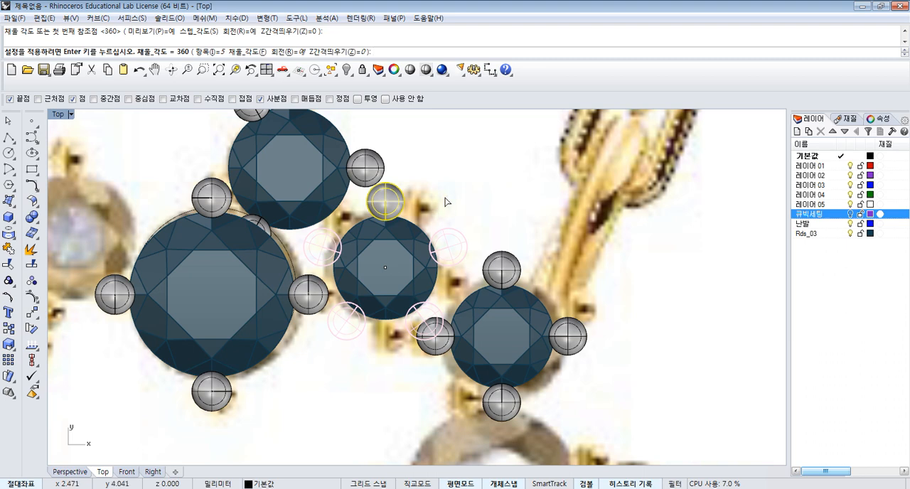
key("Return")
key("Escape")
- Rotate the small gem and its five arrayed prongs about 23 degrees clockwise around the gem's centre
scroll(441, 207, "down", 1)
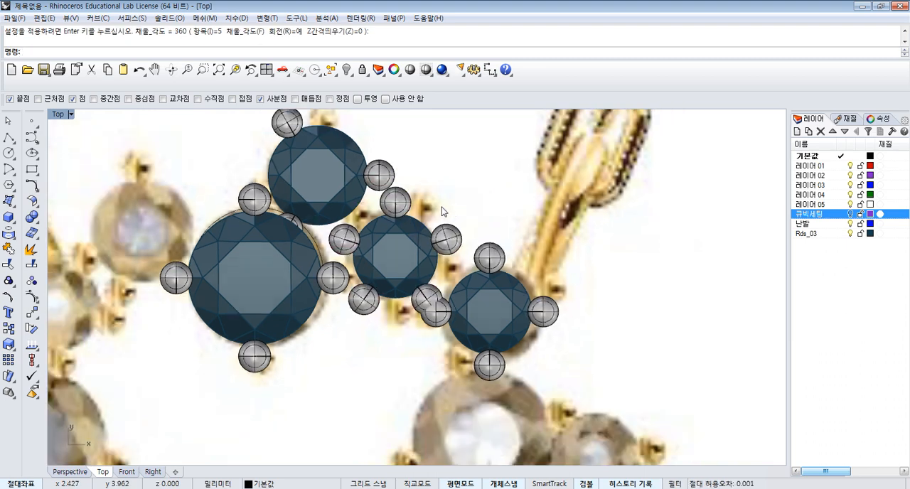
scroll(426, 210, "up", 2)
left_click(337, 256)
left_click(319, 242)
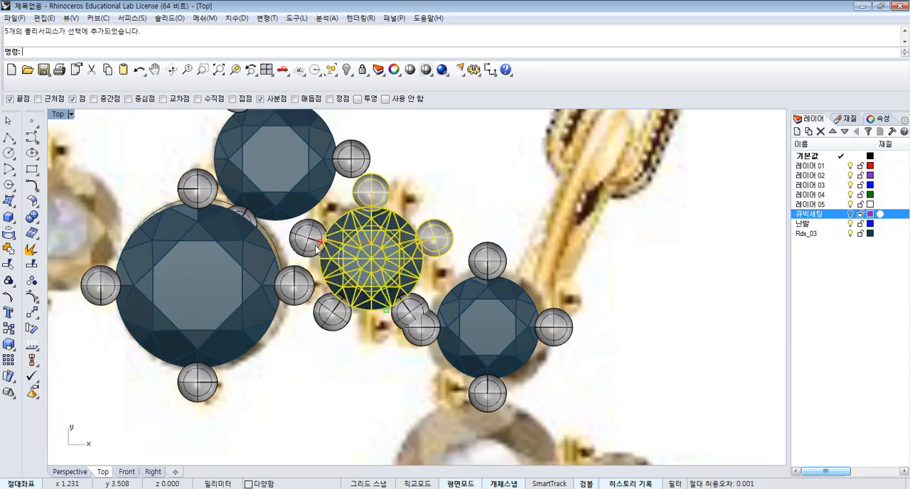
left_click(302, 242, "shift")
left_click(331, 313, "shift")
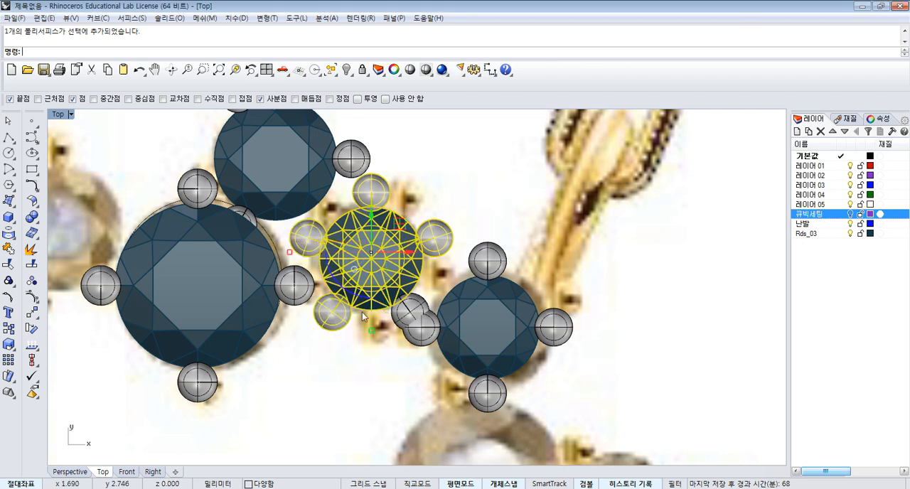
left_click(409, 310, "shift")
left_click(31, 329)
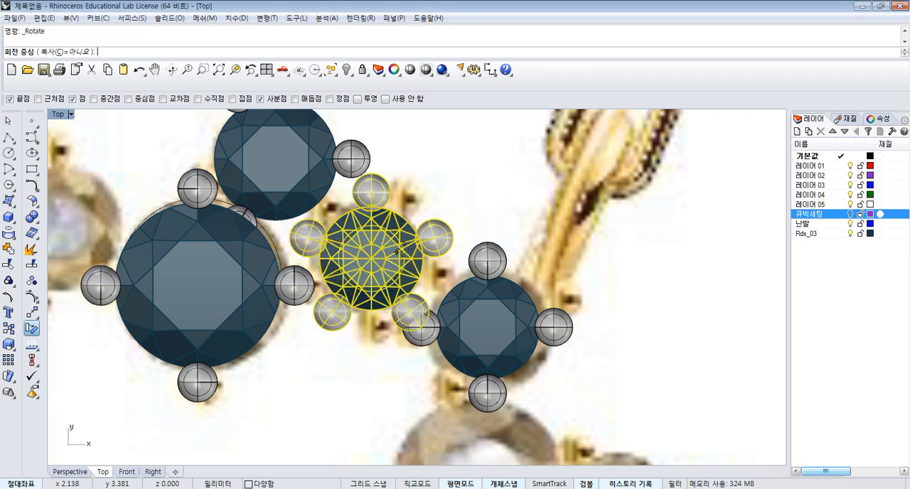
right_click_drag(371, 256, 421, 275)
left_click(423, 277)
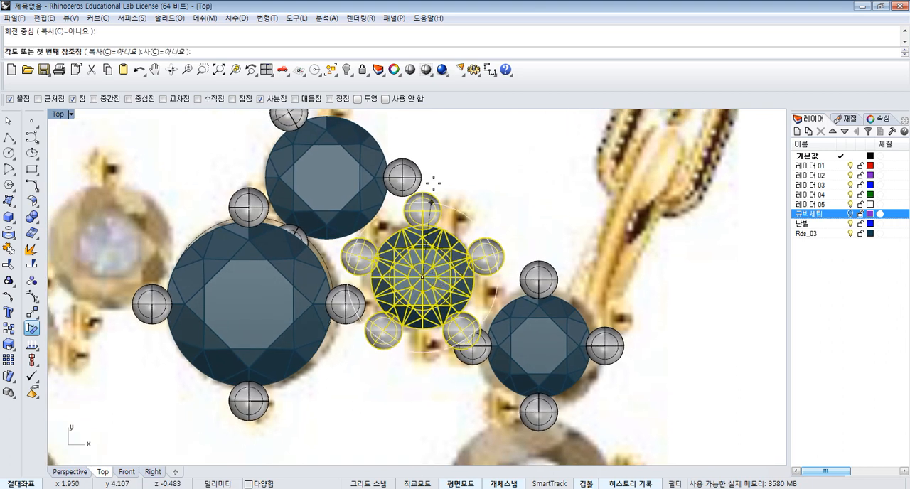
left_click(425, 137)
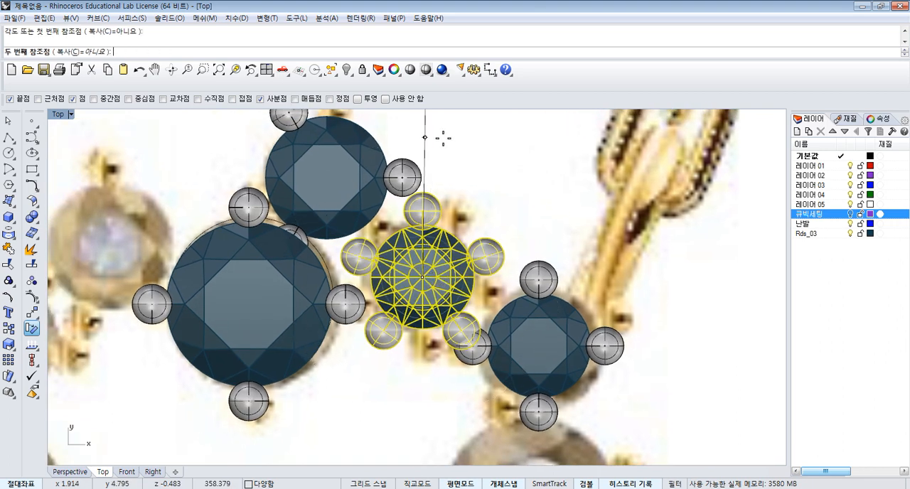
left_click(482, 145)
scroll(465, 170, "down", 2)
left_click(494, 164)
right_click_drag(494, 164, 481, 168)
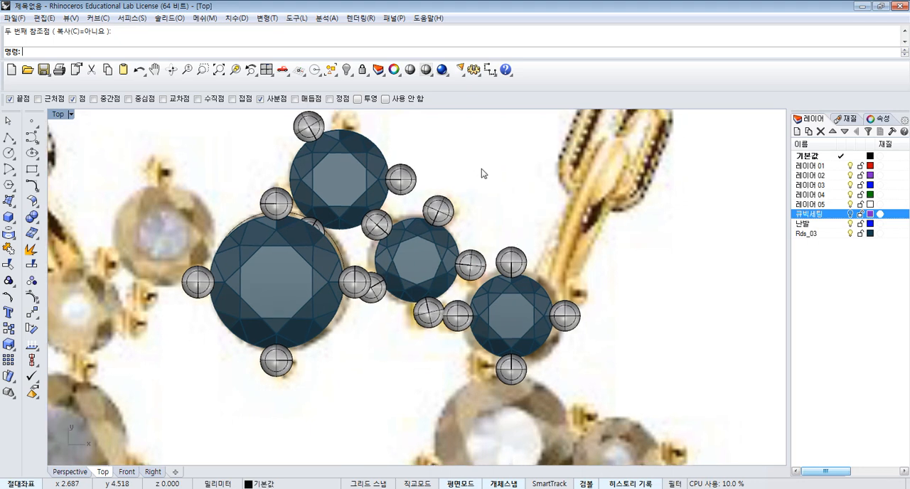
- Rotate the three-prong setting above the large top gem about 40 degrees clockwise around its centre
right_click_drag(401, 140, 415, 186)
scroll(395, 178, "up", 2)
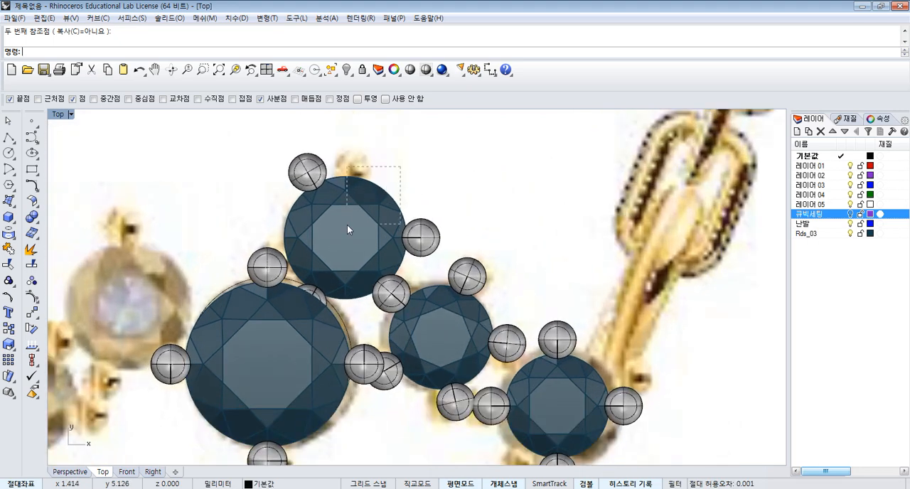
left_click_drag(401, 166, 347, 225)
key("Return")
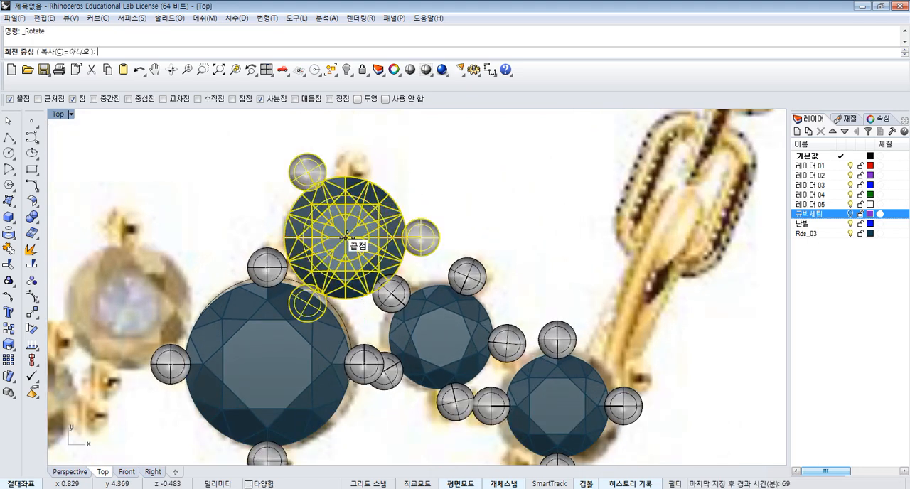
left_click(347, 236)
left_click(400, 165)
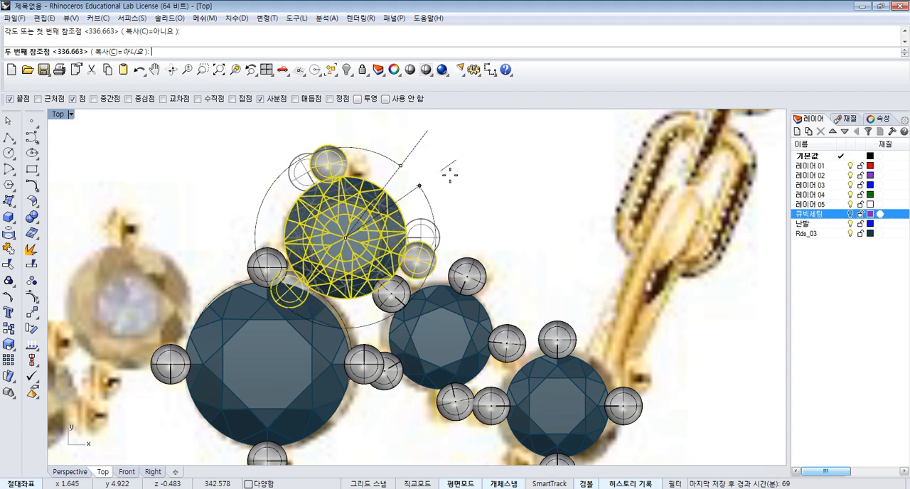
left_click(469, 208)
- Move the three-prong setting so its lower-left prong's centre snaps onto the centre of the large gem's upper prong
scroll(423, 199, "up", 1)
scroll(270, 253, "up", 1)
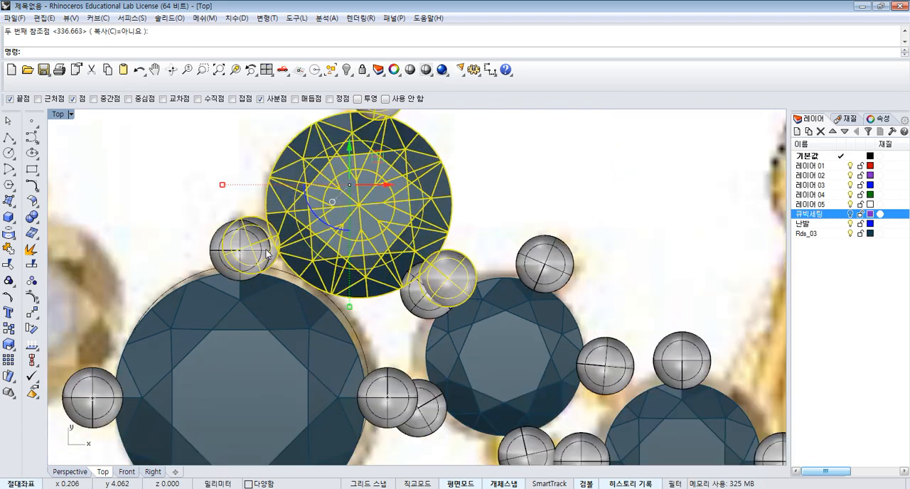
scroll(268, 253, "up", 2)
scroll(223, 246, "down", 3)
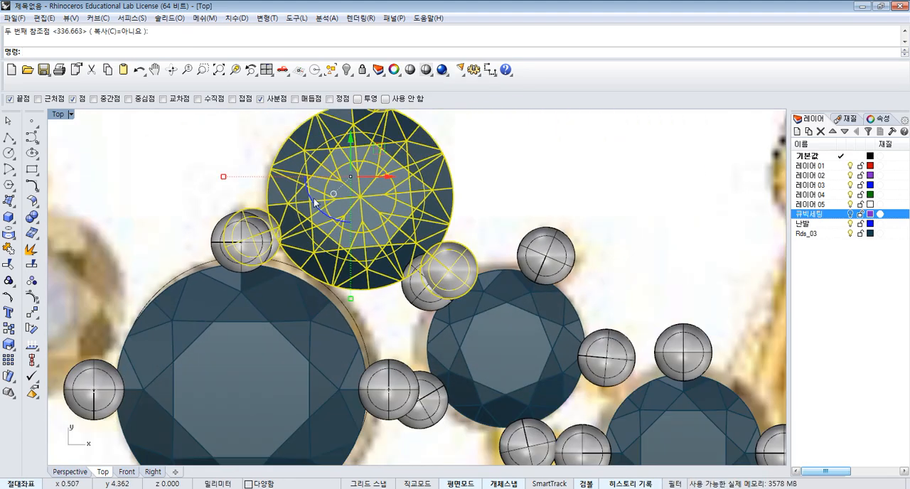
scroll(329, 217, "down", 2)
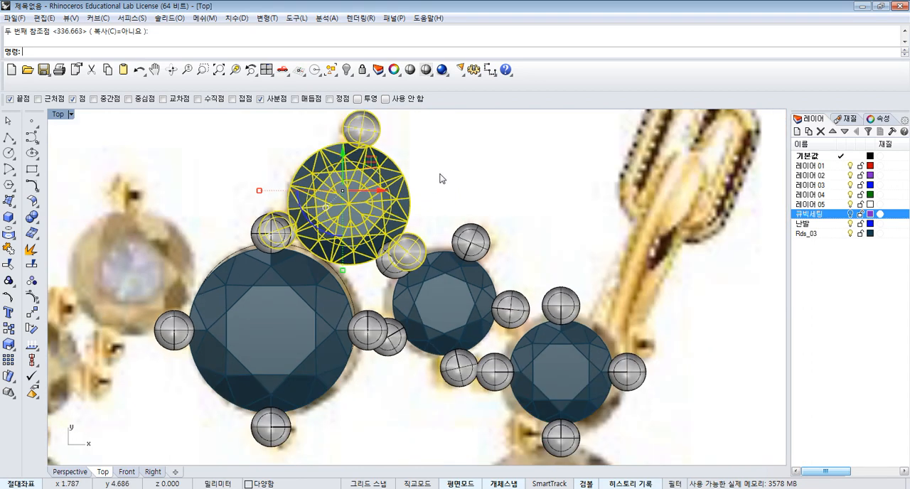
left_click(31, 328)
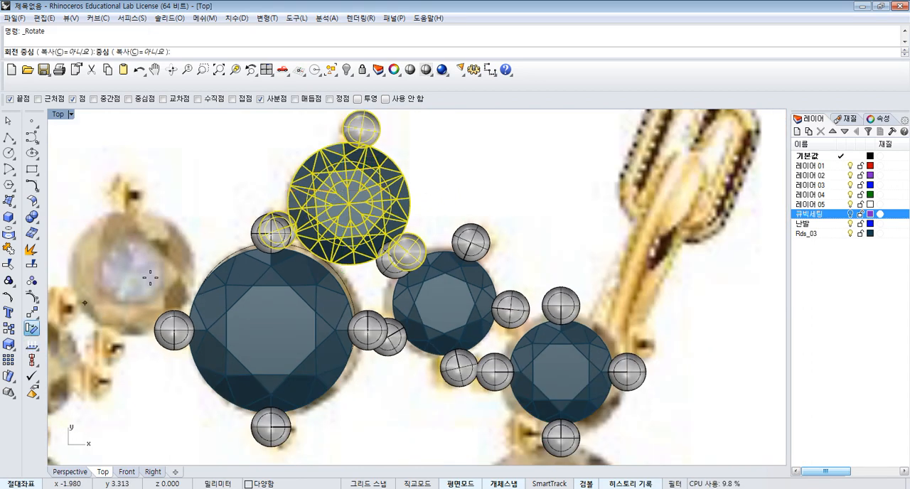
left_click(30, 316)
scroll(254, 242, "up", 8)
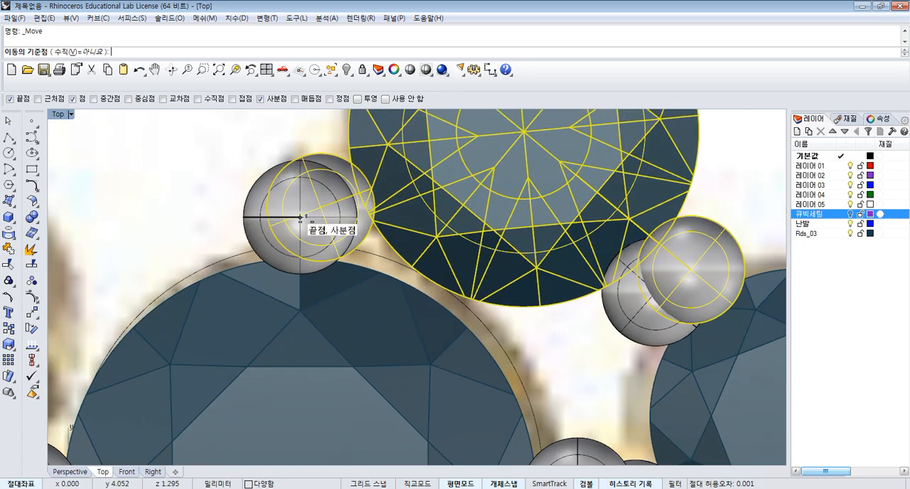
left_click(319, 207)
left_click(300, 217)
scroll(319, 211, "down", 8)
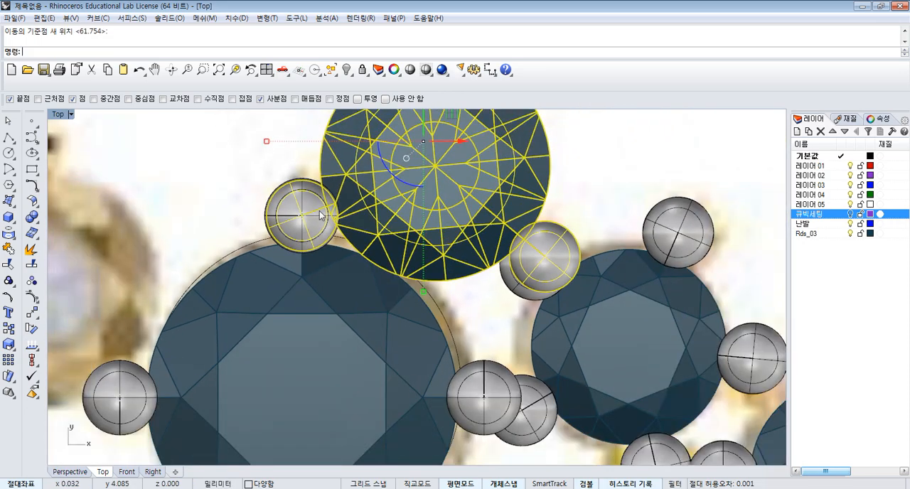
left_click(531, 263)
- Group the rotated small gem with its five prongs
left_click(606, 221)
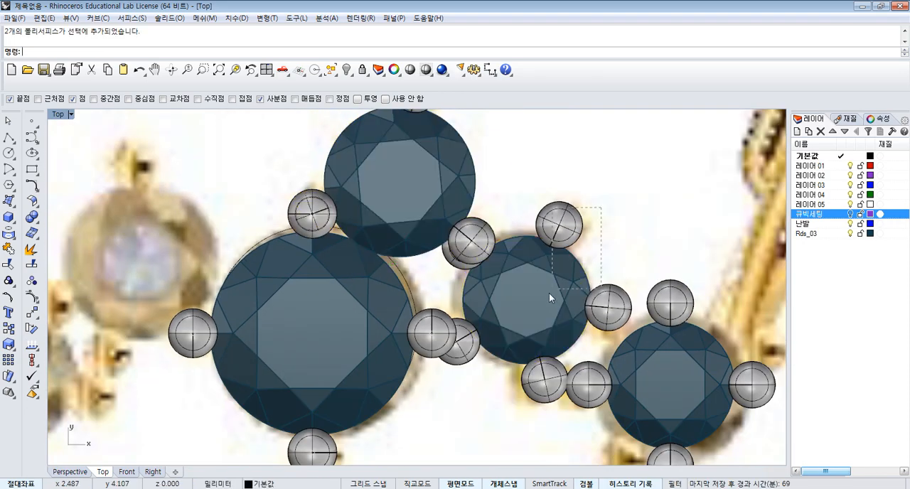
left_click_drag(549, 292, 549, 294)
left_click_drag(467, 334, 469, 327, "shift")
scroll(471, 296, "up", 4)
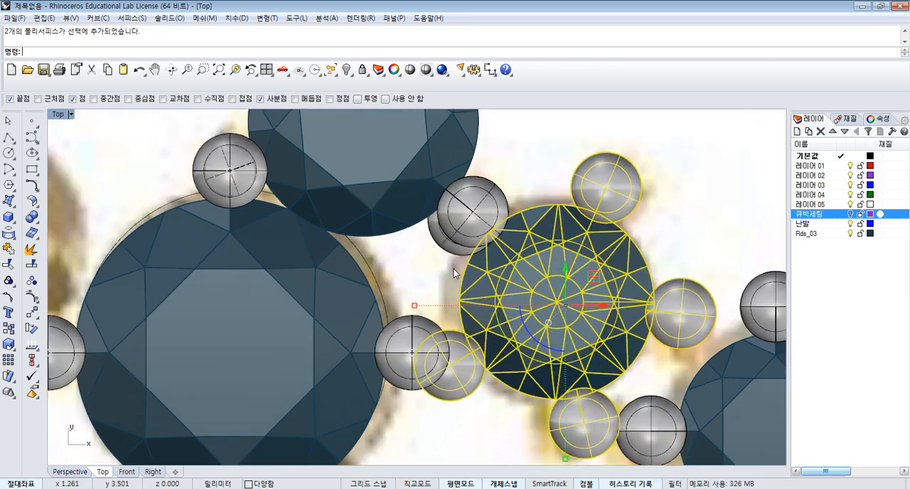
left_click(446, 250, "shift")
scroll(446, 256, "down", 4)
right_click(472, 266)
key("Escape")
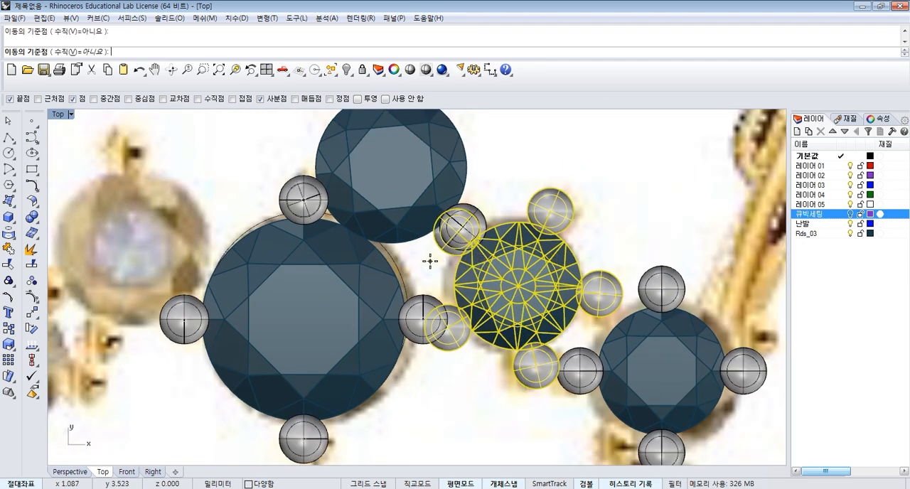
left_click(9, 281)
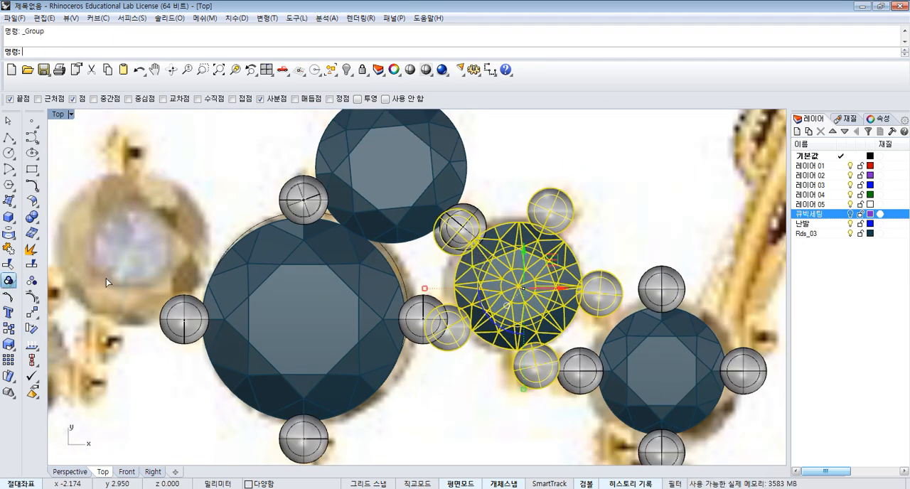
- Move the five-prong group so its upper-left prong's centre snaps onto the centre of the three-prong setting's lower-right prong
left_click(32, 312)
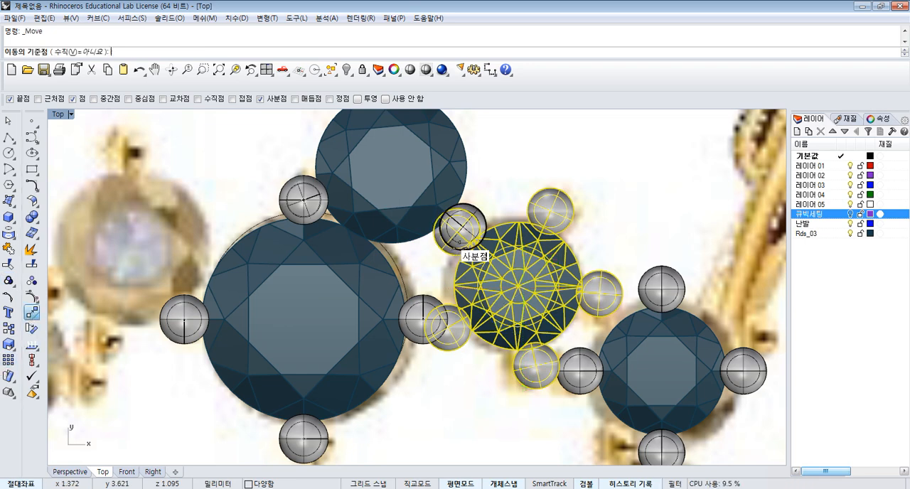
scroll(459, 229, "up", 3)
left_click(455, 226)
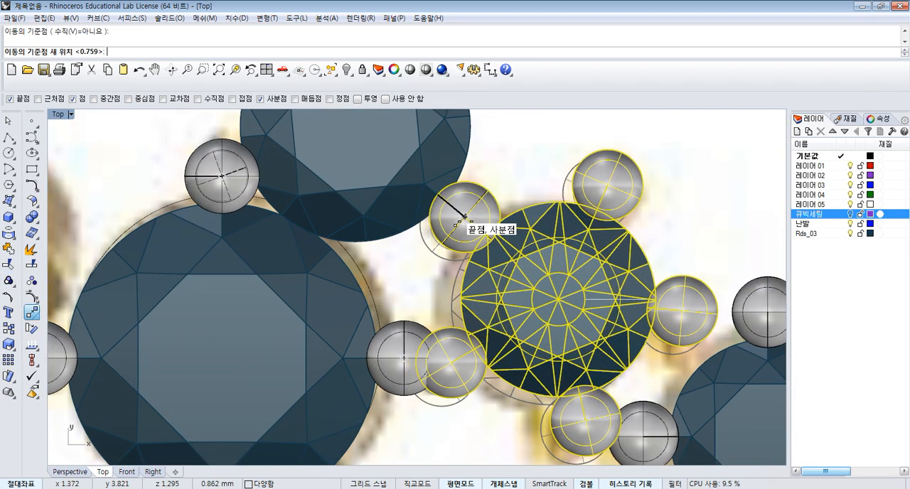
left_click(447, 215)
scroll(447, 251, "down", 5)
key("Escape")
- Select the four-prong setting on the next small gem to the right
scroll(553, 227, "up", 5)
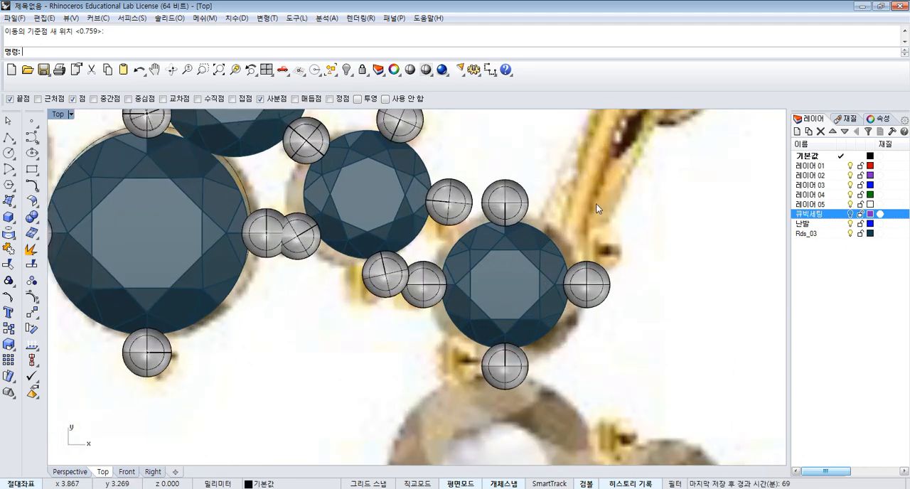
left_click(506, 321)
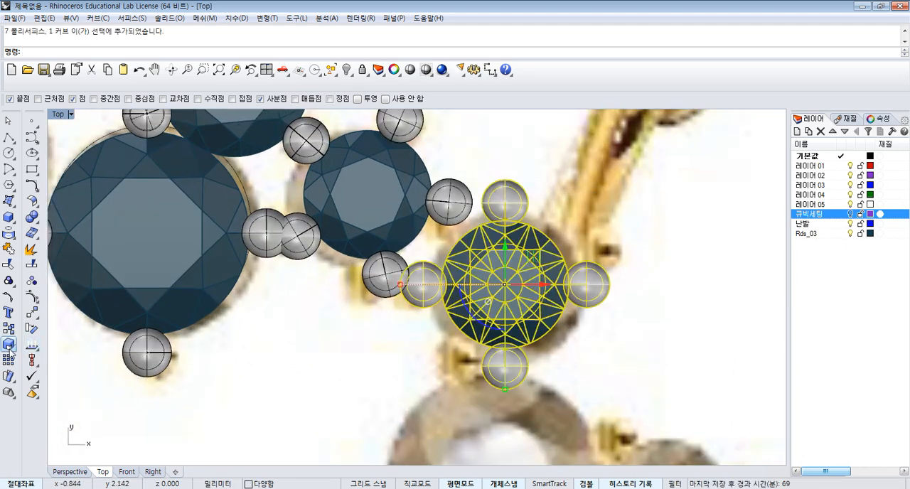
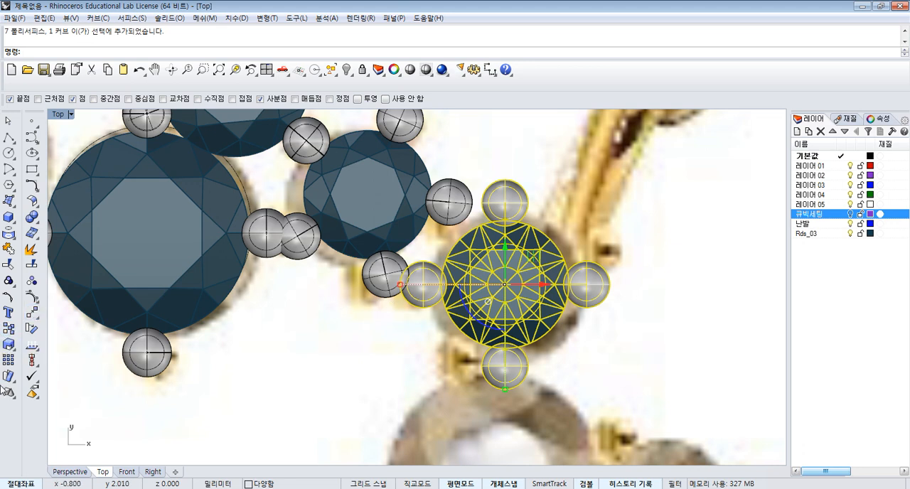
- Rotate the selected four-prong setting slightly clockwise about its gem's centre
left_click(32, 328)
left_click(504, 284)
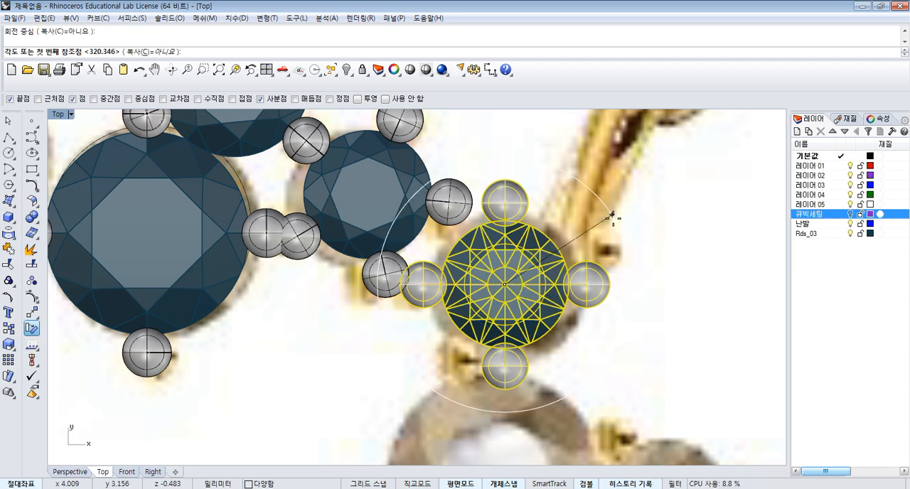
left_click(612, 216)
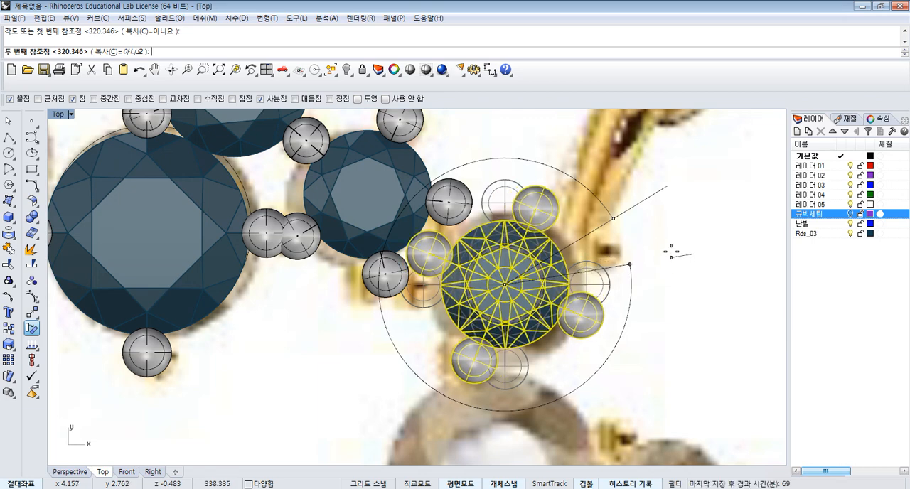
left_click(668, 205)
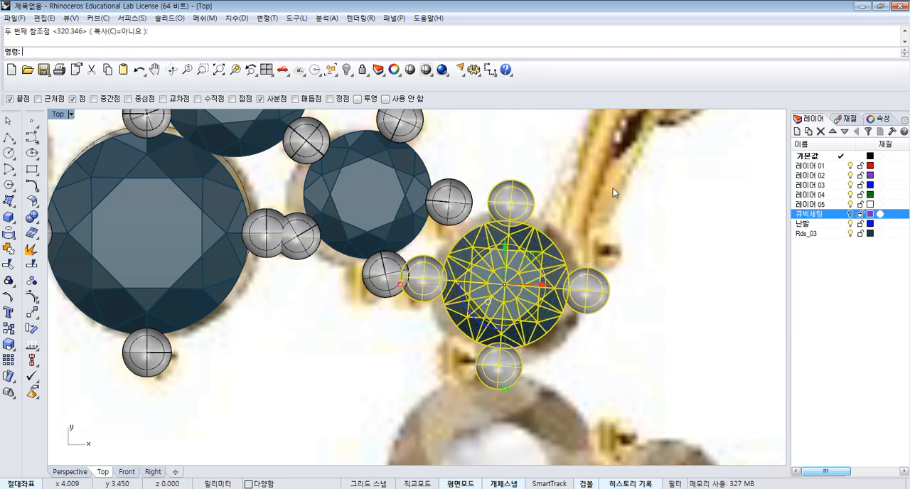
- Ungroup the rotated four-prong setting on the rightmost small gem
scroll(612, 192, "down", 8)
scroll(721, 229, "up", 2)
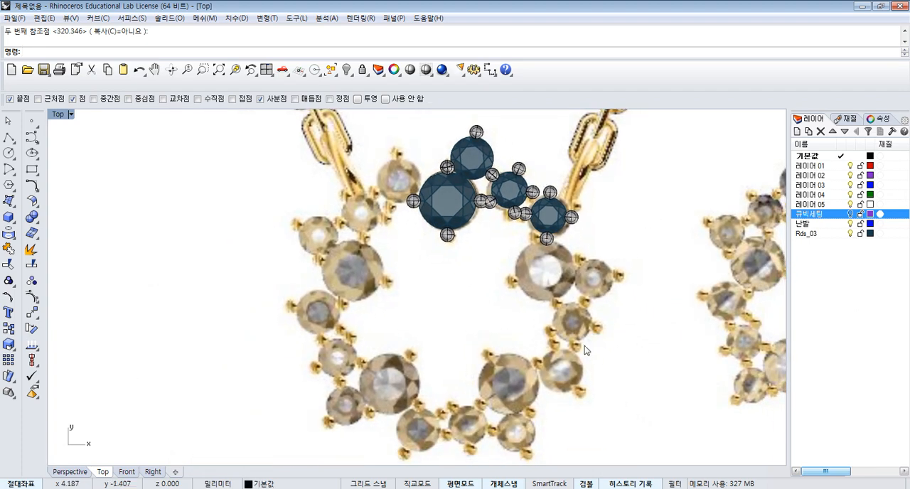
right_click_drag(607, 333, 595, 343)
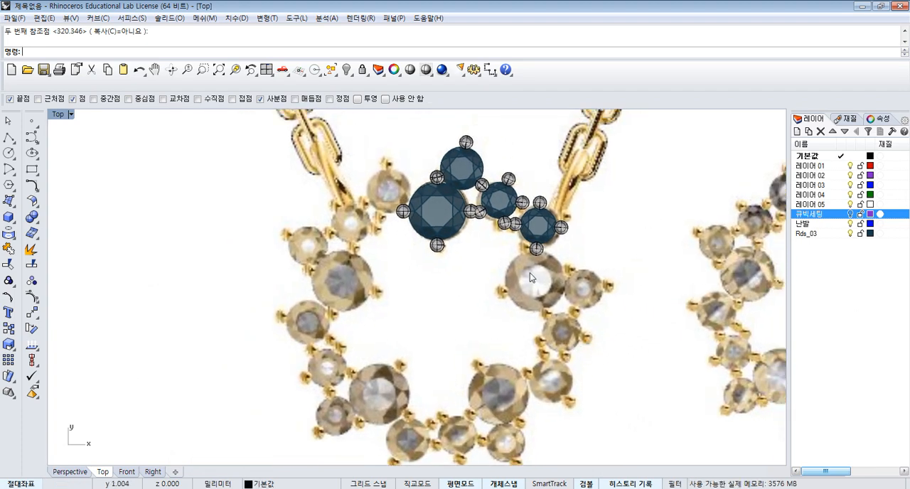
scroll(538, 244, "up", 3)
left_click(549, 228)
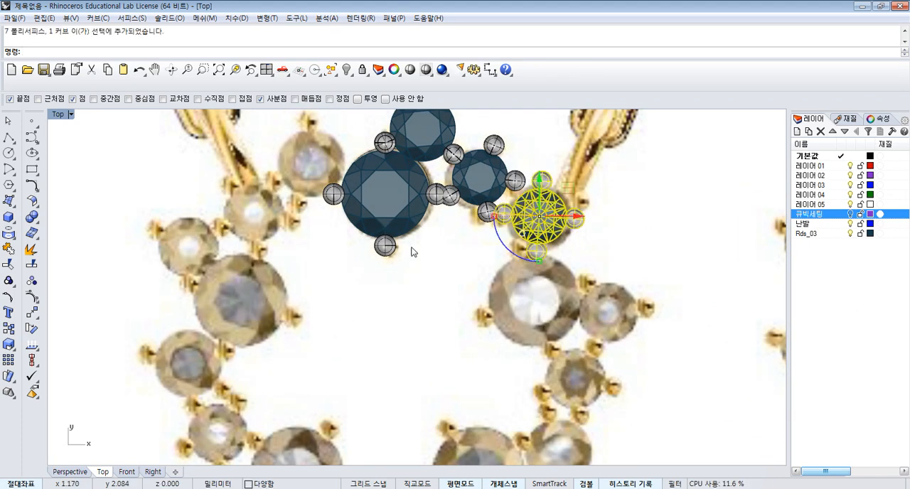
left_click(31, 294)
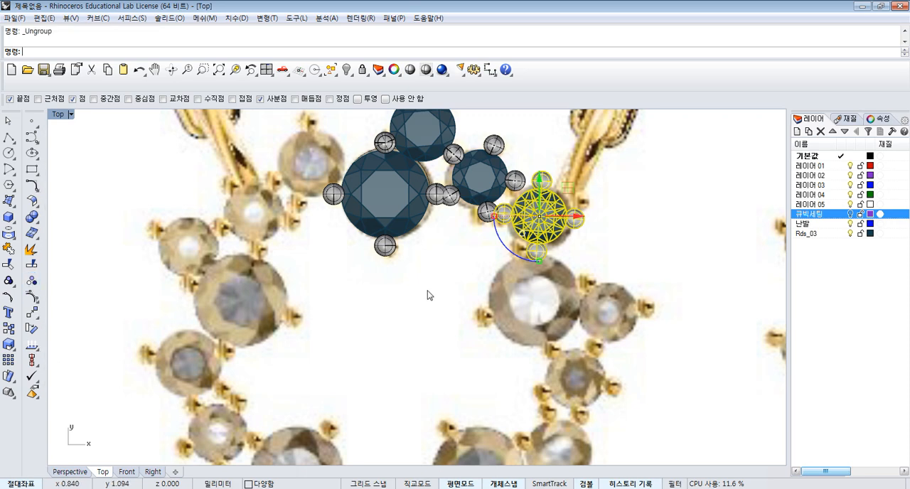
left_click(430, 295)
- Delete the upper, left and lower prongs around the rightmost small gem, keeping only the right one
scroll(551, 190, "up", 3)
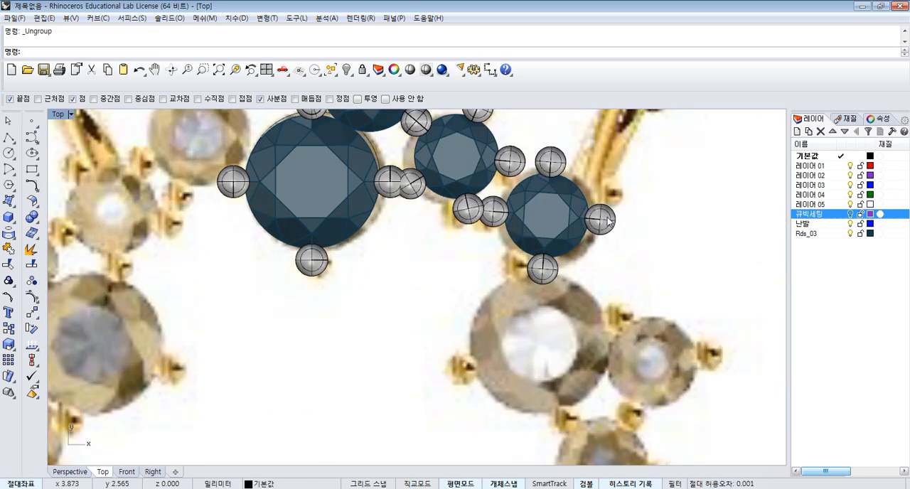
left_click(560, 169)
key("Delete")
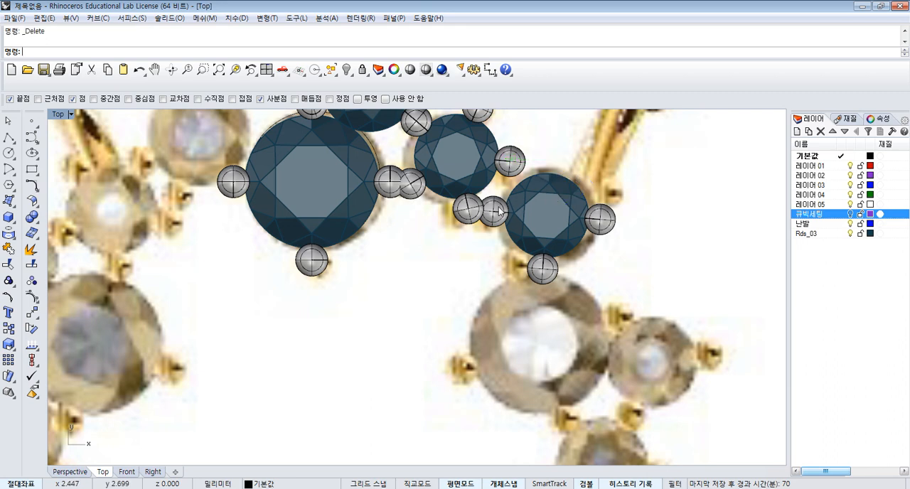
left_click(494, 211)
key("Delete")
left_click(545, 275)
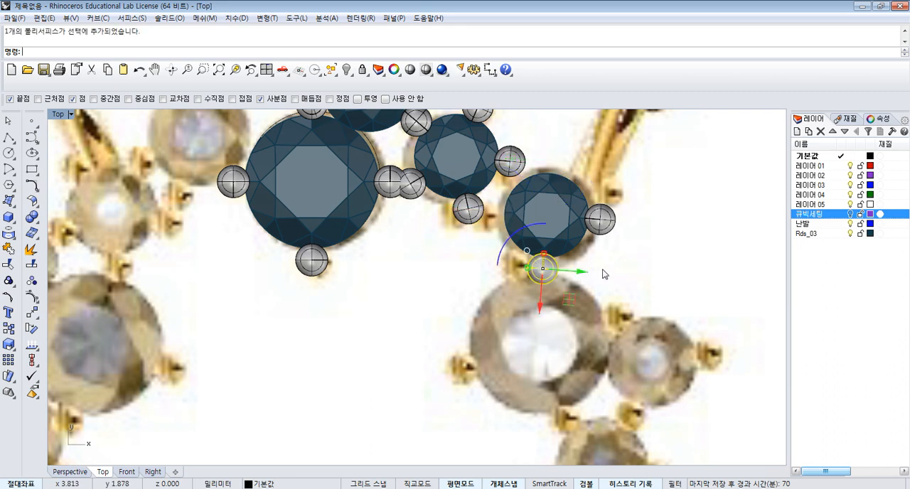
key("Delete")
- Rotate the remaining right prong counterclockwise about the gem's centre so it sits closer to the prong in the reference picture
left_click(599, 220)
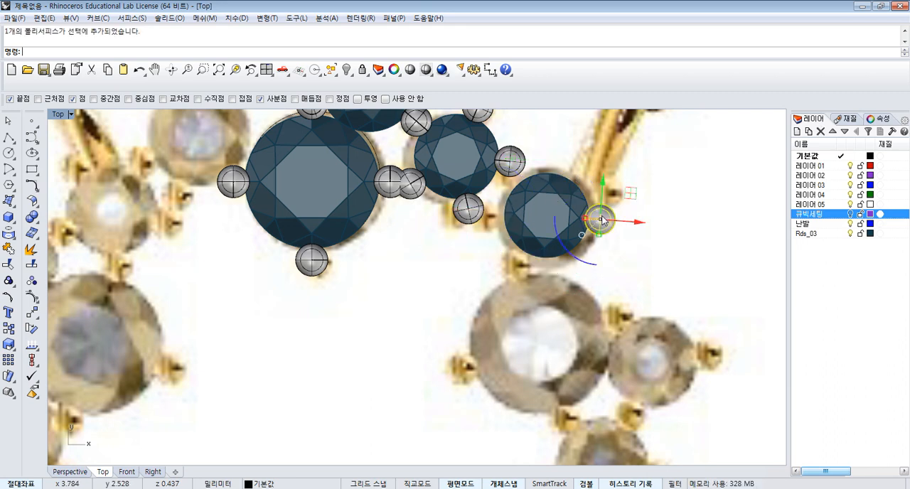
left_click(32, 328)
left_click(551, 213)
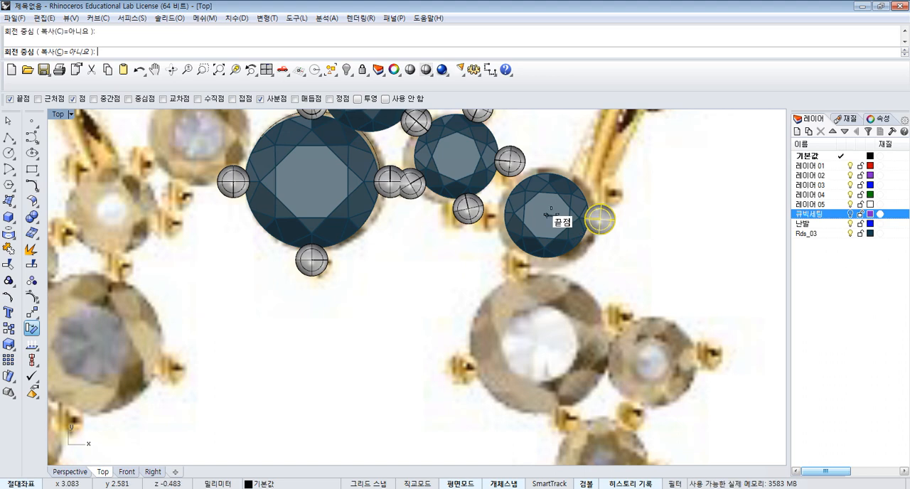
left_click(650, 251)
left_click(656, 214)
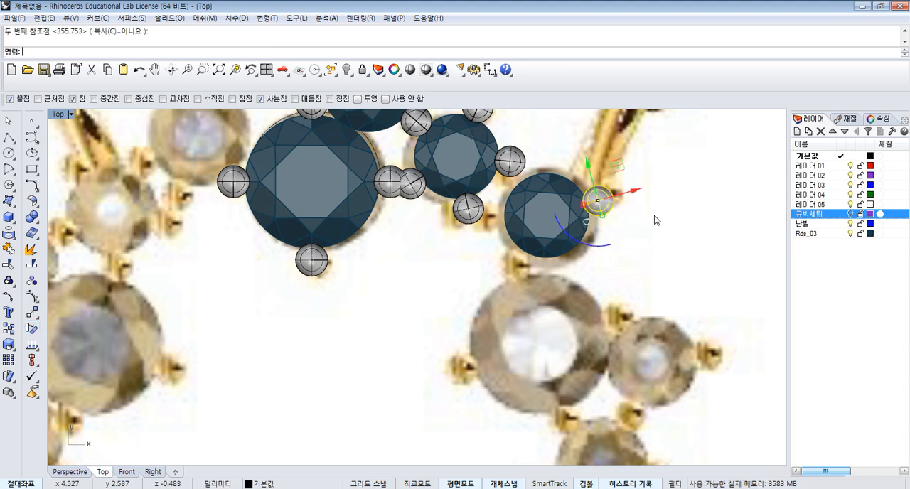
- Polar-array the rotated prong around the gem's centre with 3 items over a full 360 degrees
left_click(31, 313)
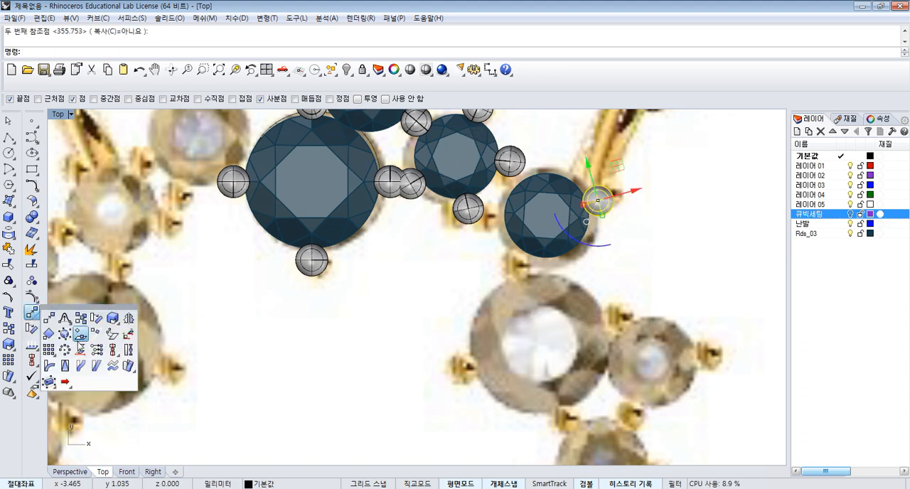
left_click(64, 349)
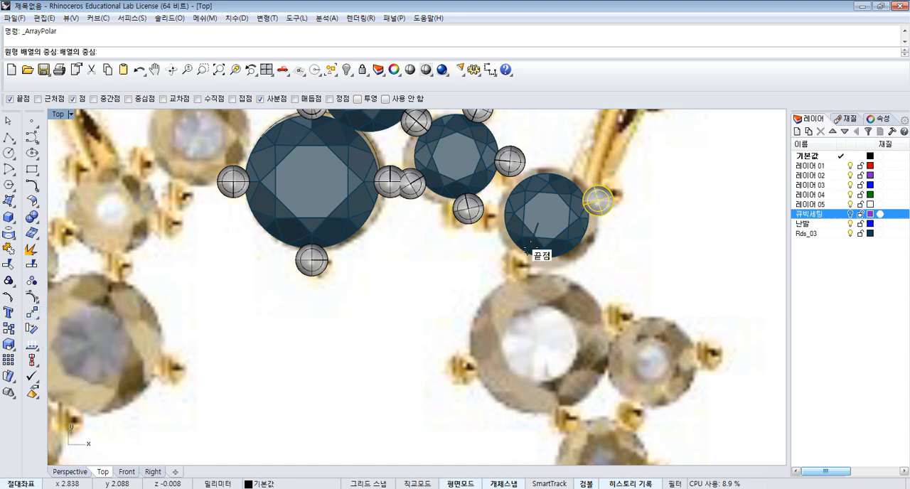
left_click(547, 212)
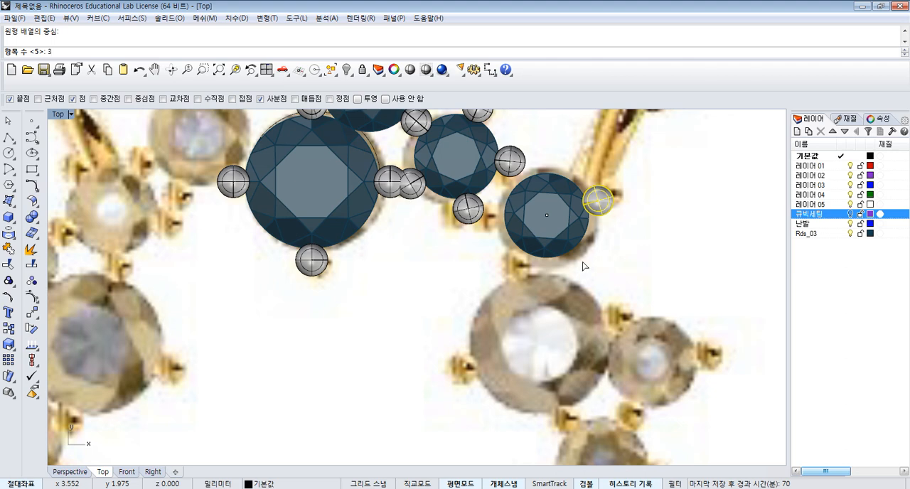
type("3")
key("Return")
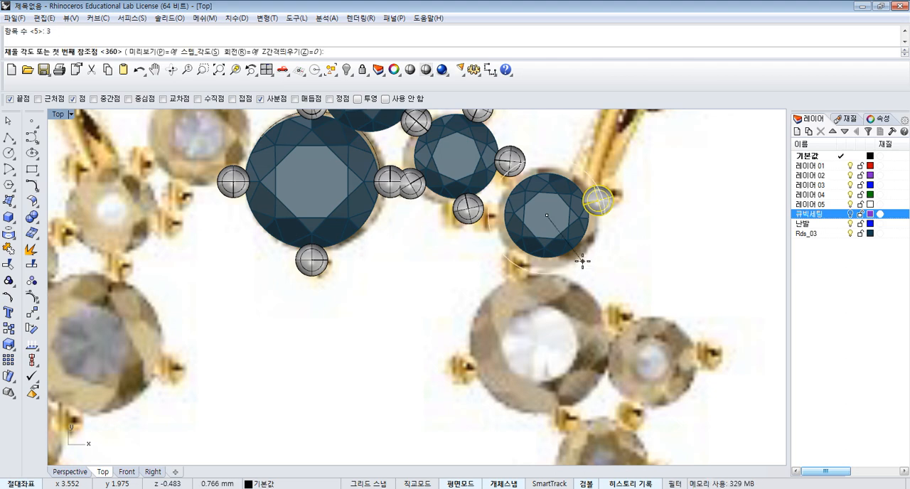
key("Return")
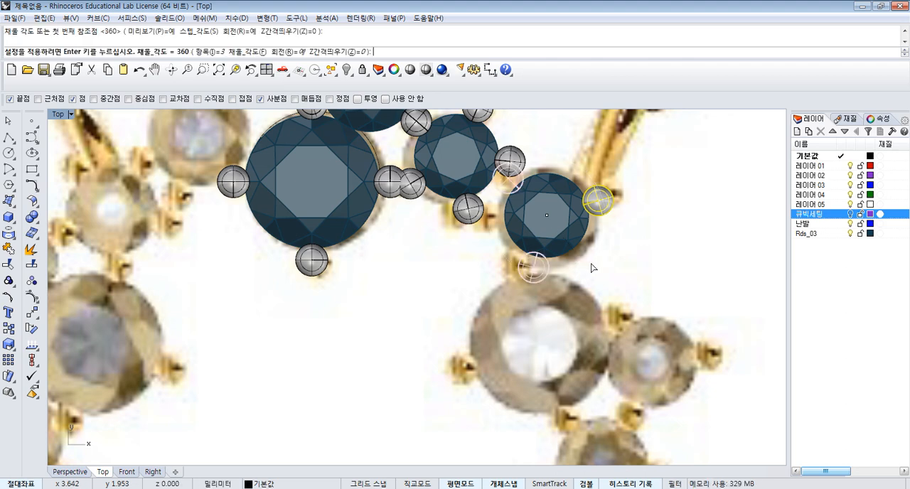
key("Return")
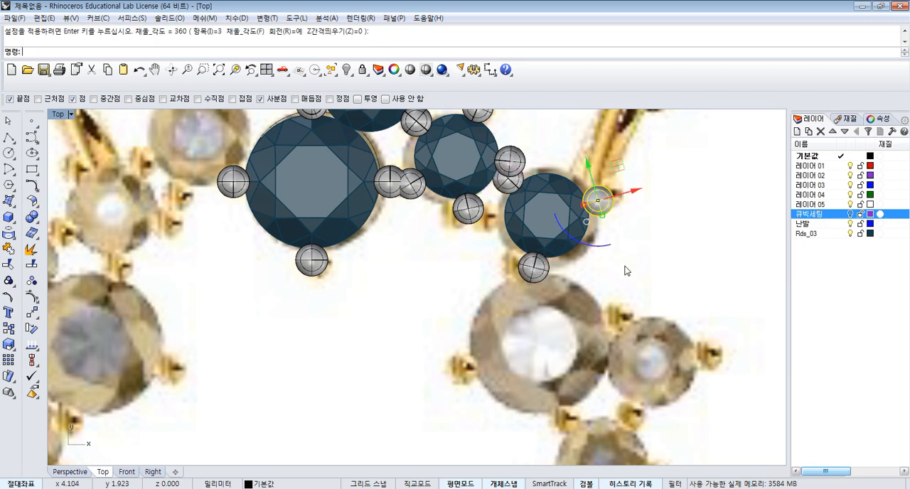
- Ungroup the small gem with its three prongs and move it so its upper-left prong's centre snaps onto the adjacent small gem's right prong centre
scroll(543, 234, "up", 3)
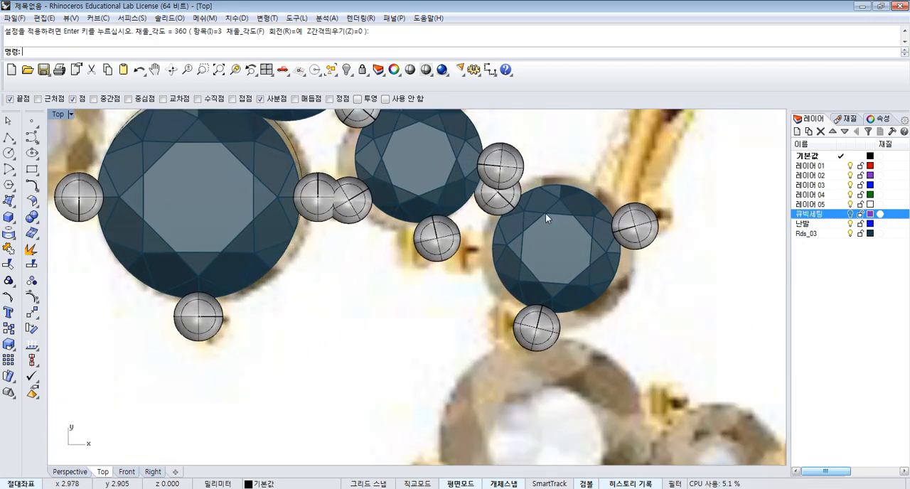
left_click_drag(500, 225, 501, 217)
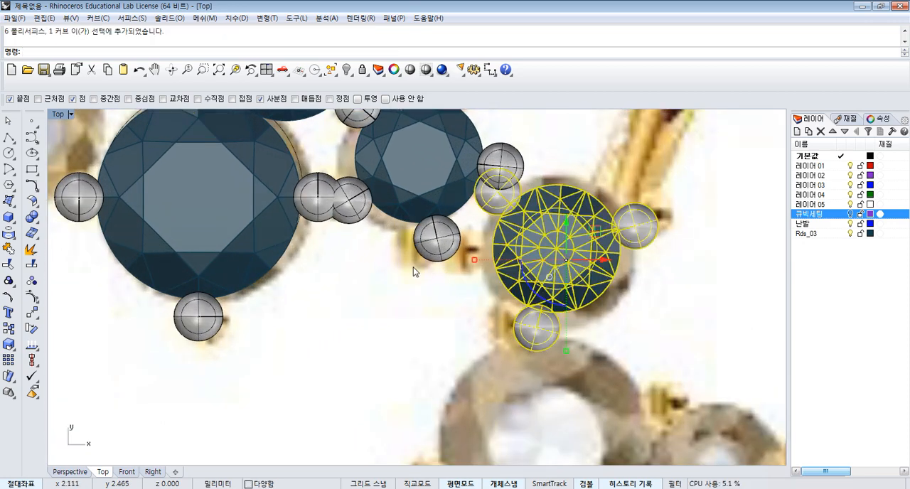
left_click(31, 282)
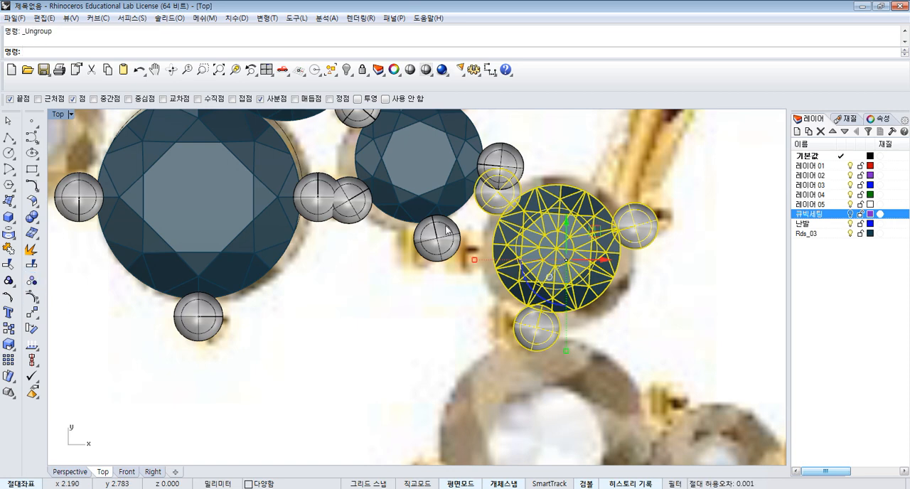
left_click(32, 312)
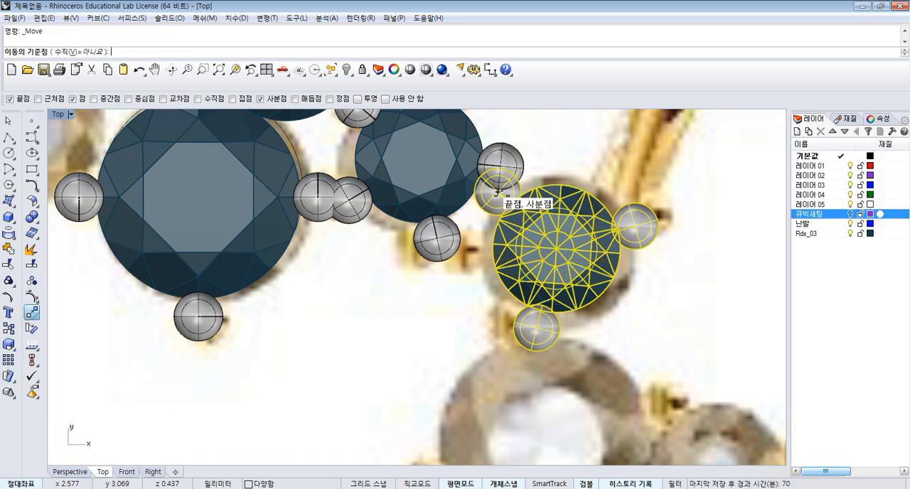
left_click(497, 192)
left_click(500, 167)
- Rotate the three-prong small gem clockwise about the centre of the shared upper-left prong, towards the stone in the reference picture
right_click_drag(613, 217, 592, 242)
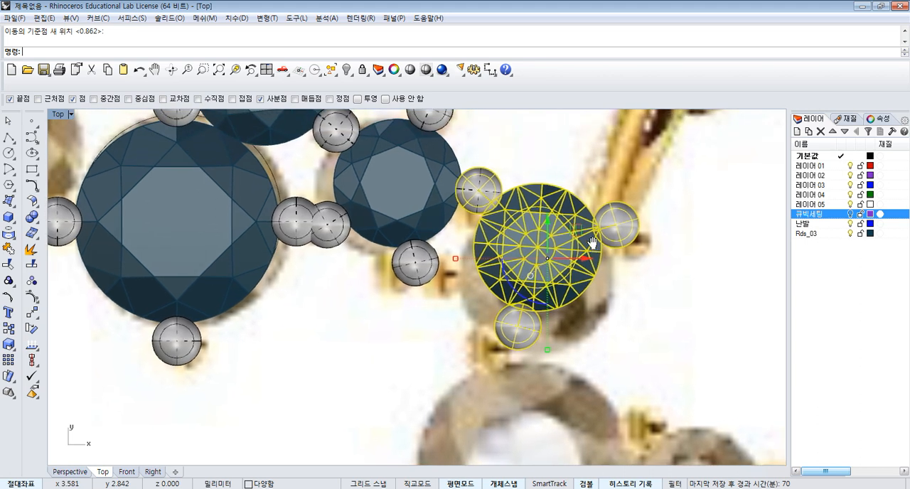
left_click(32, 328)
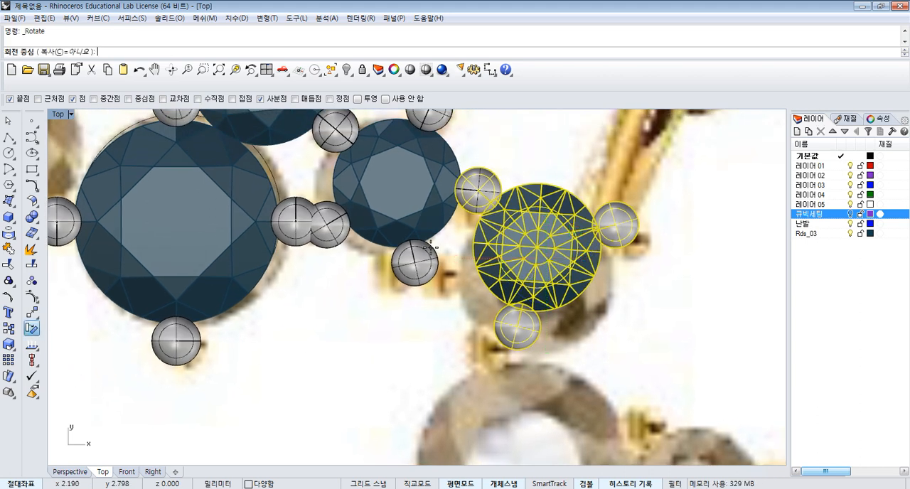
left_click(477, 191)
left_click(672, 279)
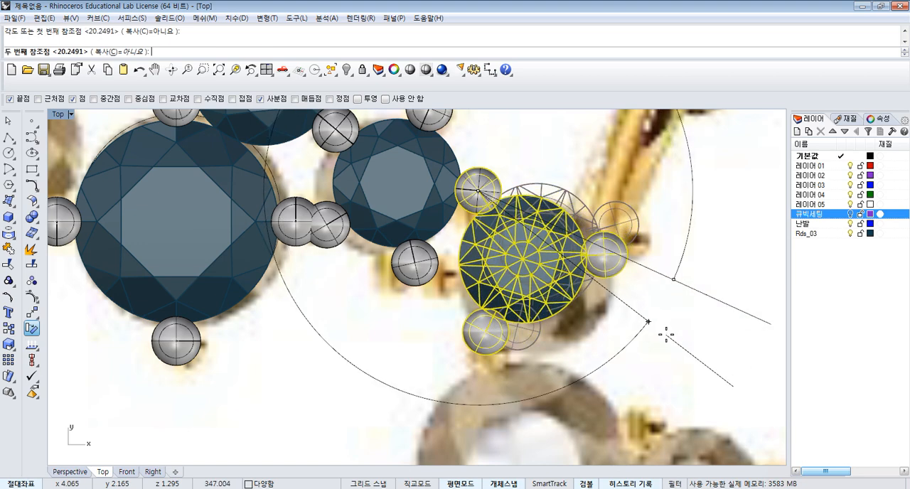
left_click(666, 325)
left_click(623, 323)
- Nudge the three-prong setting above the large gem very slightly along the vertical axis
scroll(623, 323, "down", 5)
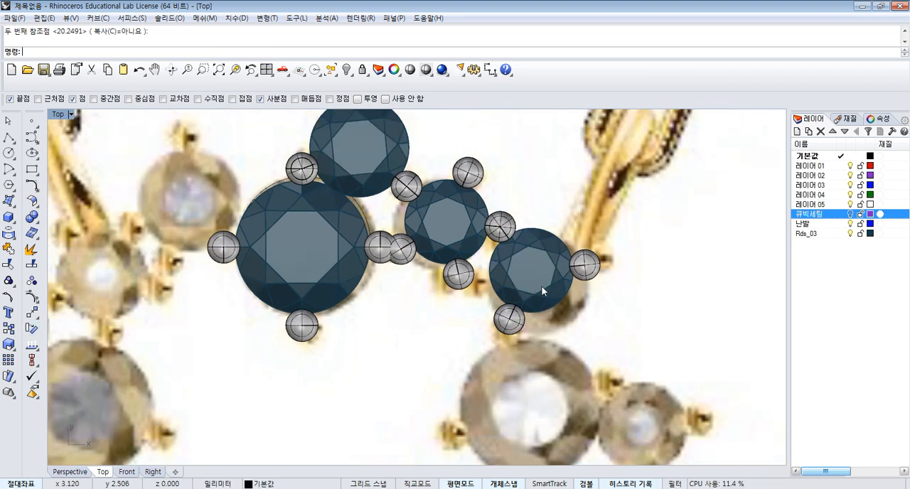
scroll(460, 192, "up", 2)
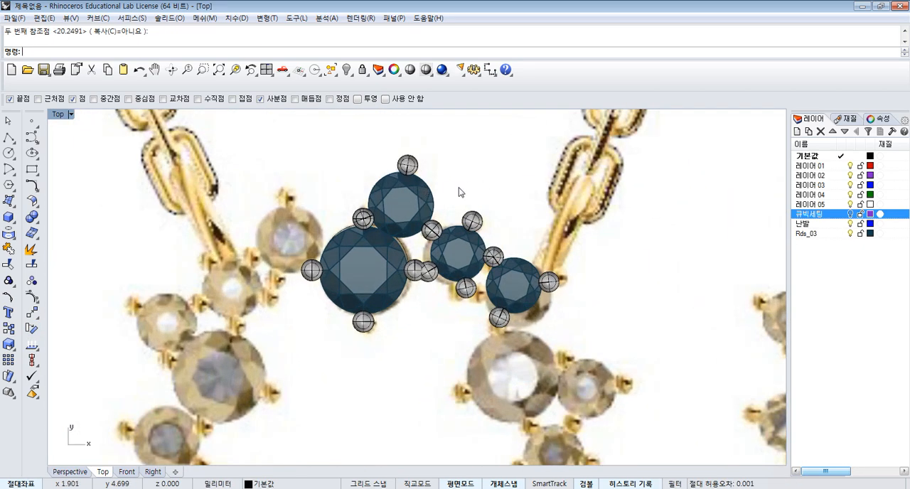
scroll(419, 217, "up", 4)
left_click(414, 193)
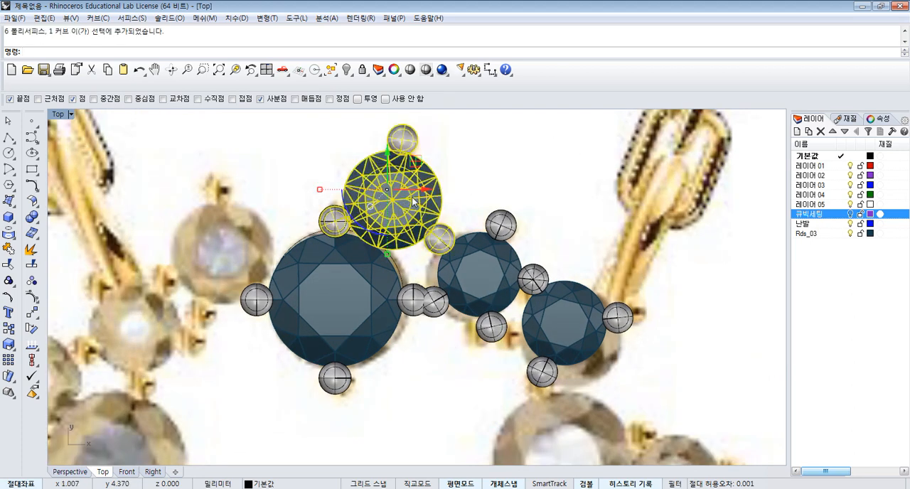
right_click_drag(426, 197, 436, 212)
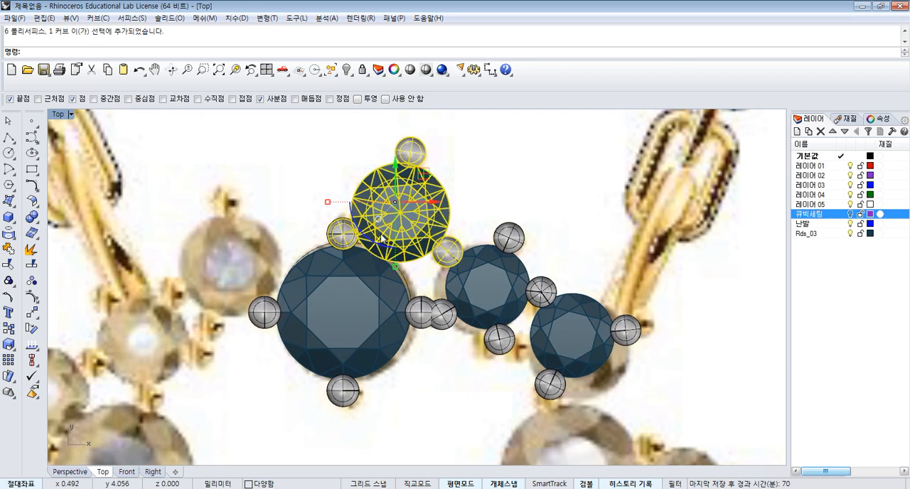
scroll(425, 199, "up", 3)
mouse_move(382, 201)
left_mouse_down()
mouse_move(409, 144)
mouse_move(408, 186)
mouse_move(377, 207)
mouse_move(399, 204)
mouse_move(383, 204)
left_mouse_up()
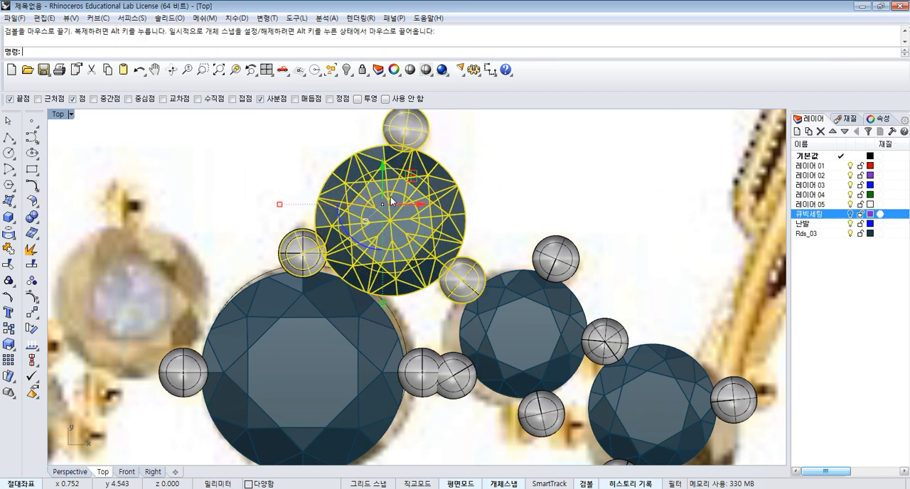
- Rotate the upper three-prong setting slightly about the centre of its lower-right prong
left_click(31, 327)
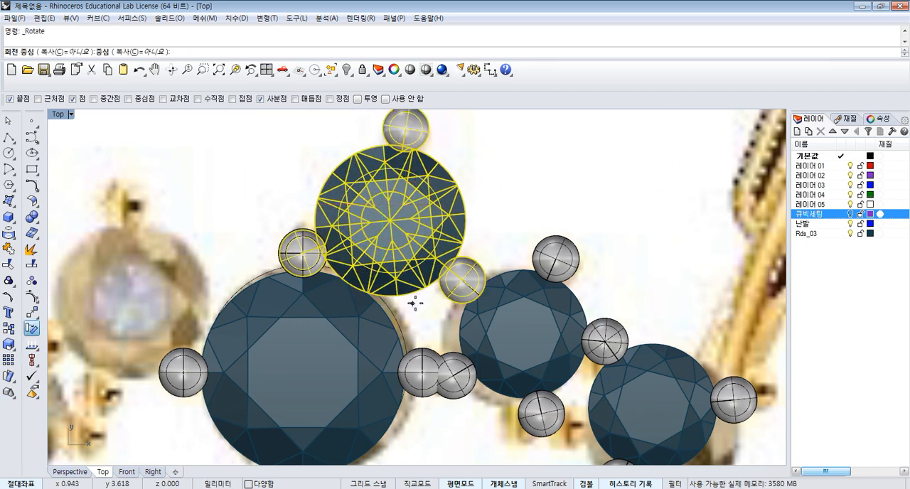
left_click(460, 279)
left_click(497, 186)
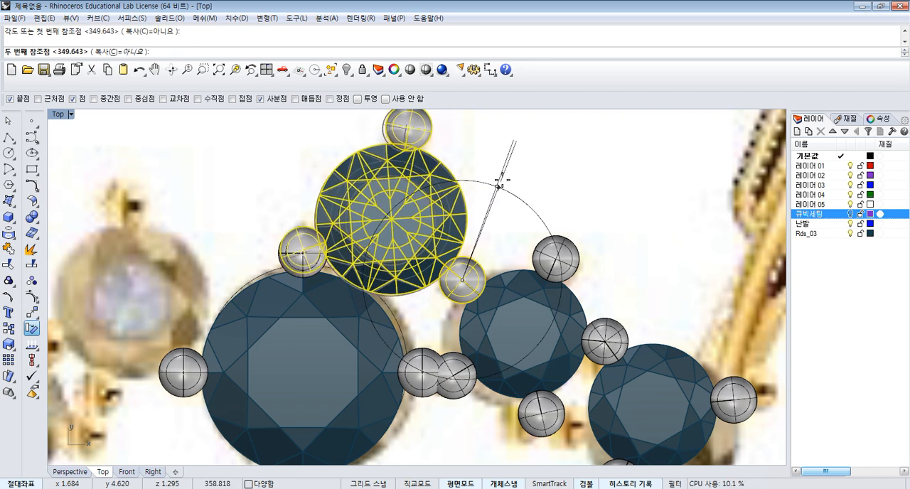
left_click(506, 178)
scroll(451, 206, "down", 8)
left_click(480, 192)
scroll(491, 199, "down", 4)
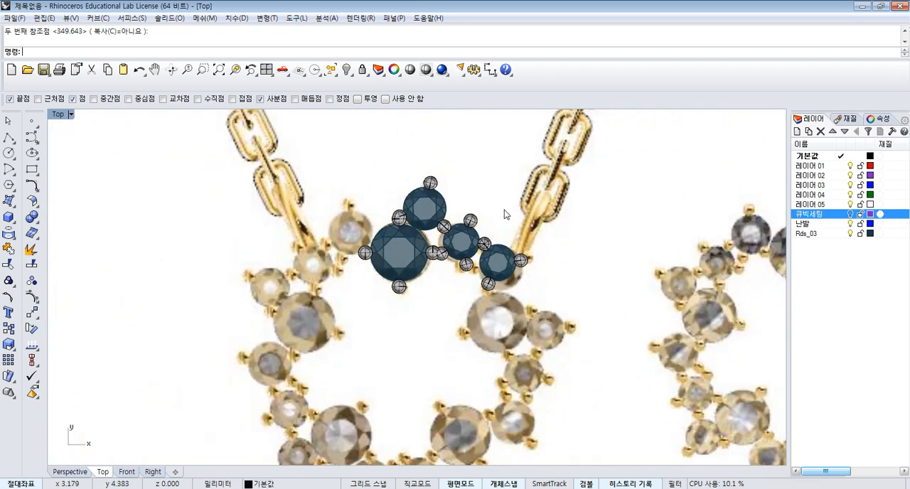
right_click_drag(501, 216, 475, 186)
scroll(475, 189, "down", 3)
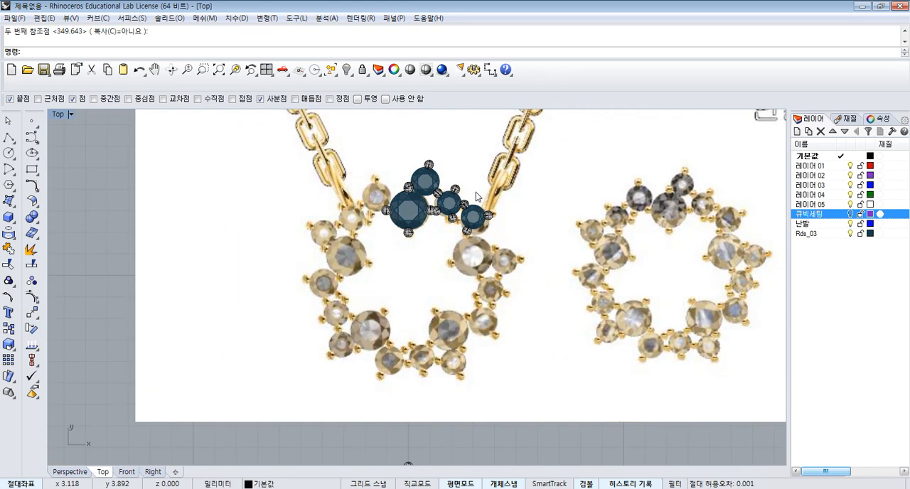
- Turn on updating of child objects in the history settings, keeping history always recorded
right_click(624, 484)
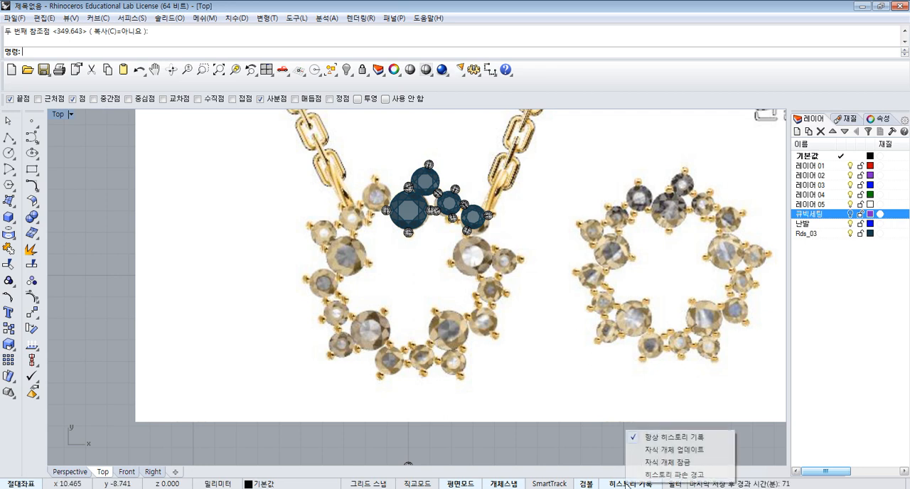
left_click(637, 451)
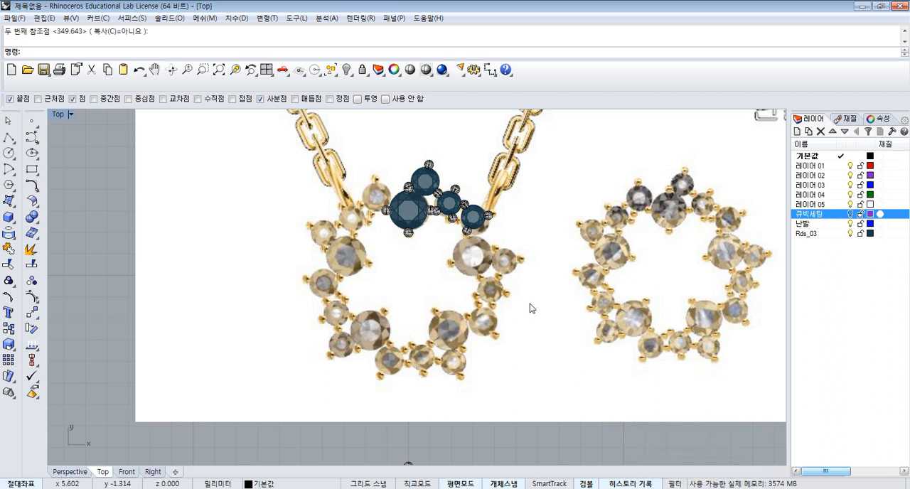
right_click(637, 484)
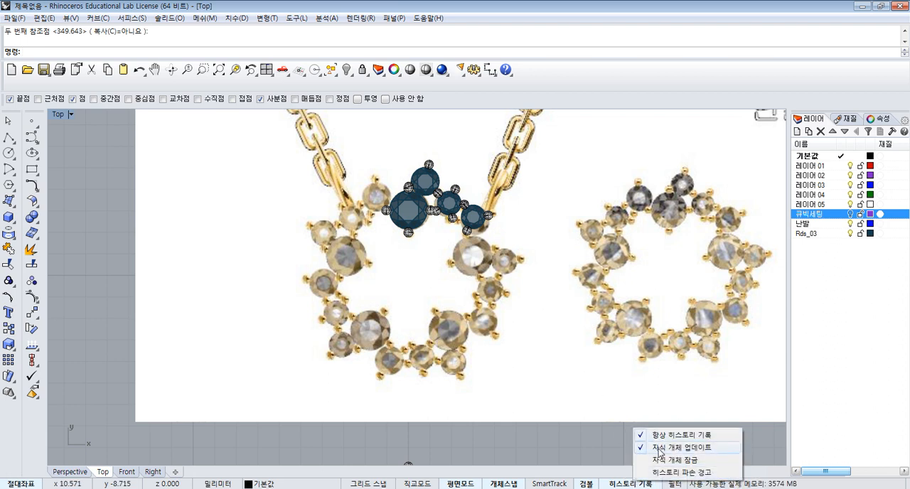
left_click(588, 450)
- Polar array the whole cluster of four gem settings about the origin 0 with 5 items over 360 degrees
left_click_drag(365, 138, 541, 286)
left_click(33, 314)
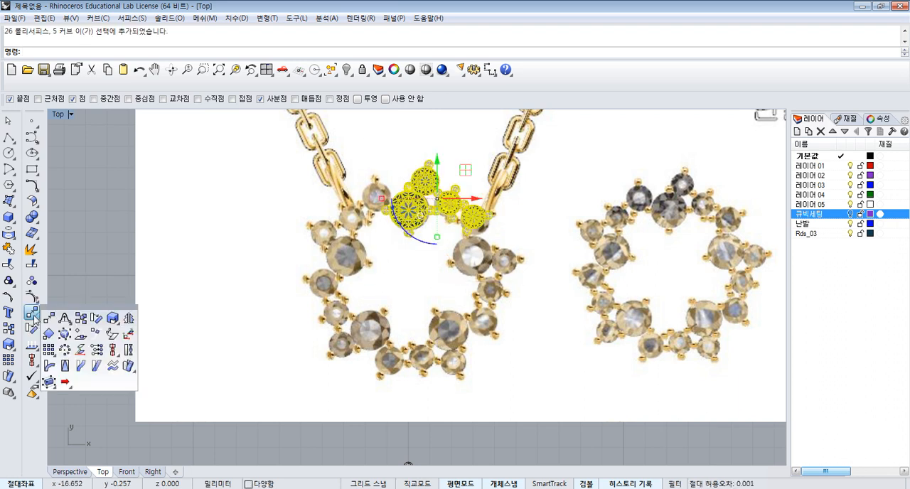
left_click(65, 350)
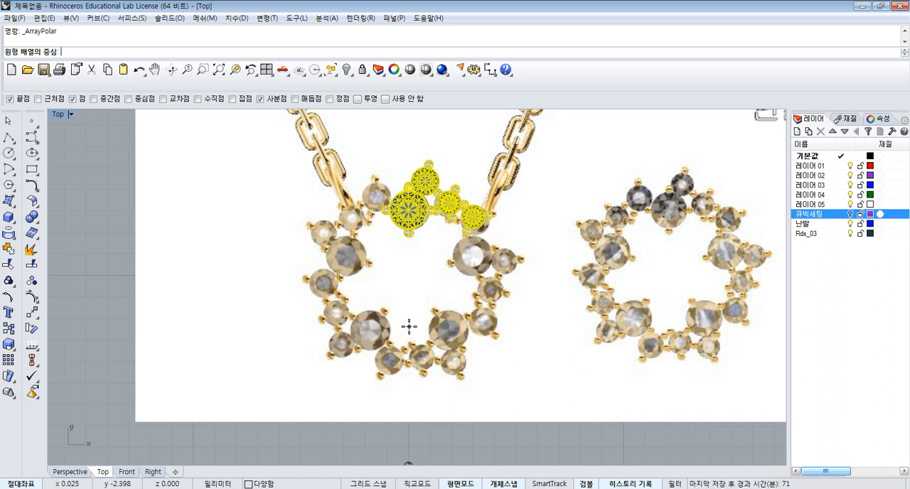
type("0")
key("Return")
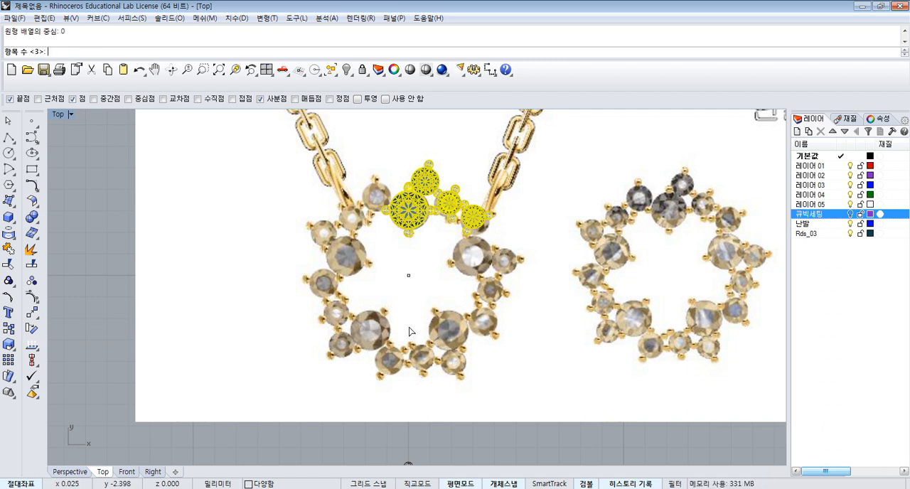
type("5")
key("Return")
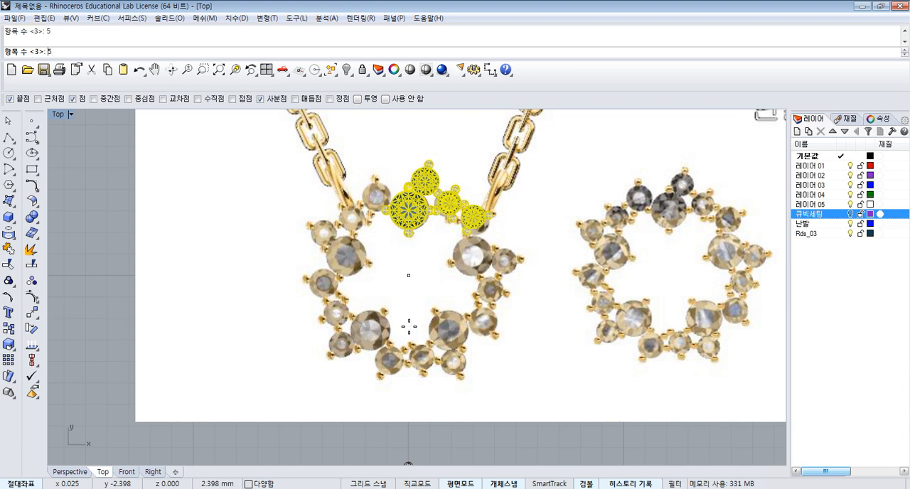
key("Return")
key("Return")
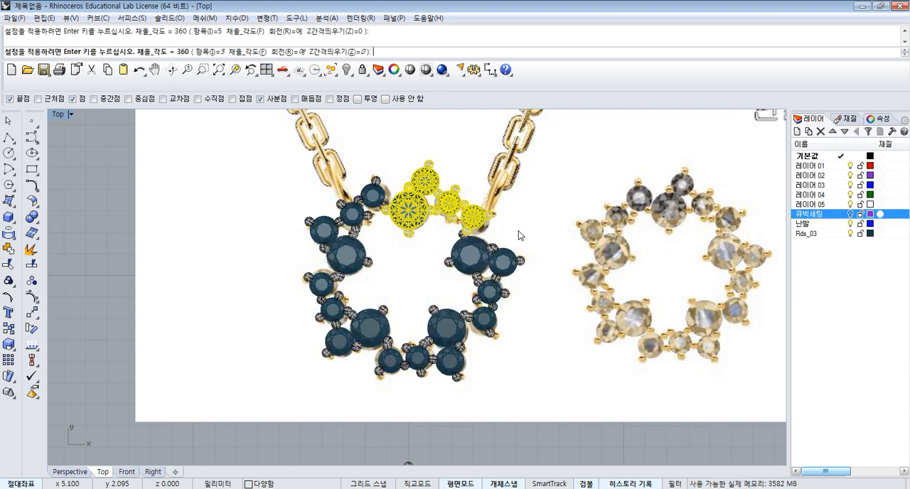
- Rotate the source cluster's outermost small gem with its right and lower prongs slightly clockwise about the centre of its shared upper-left prong
scroll(468, 228, "up", 5)
scroll(466, 222, "down", 3)
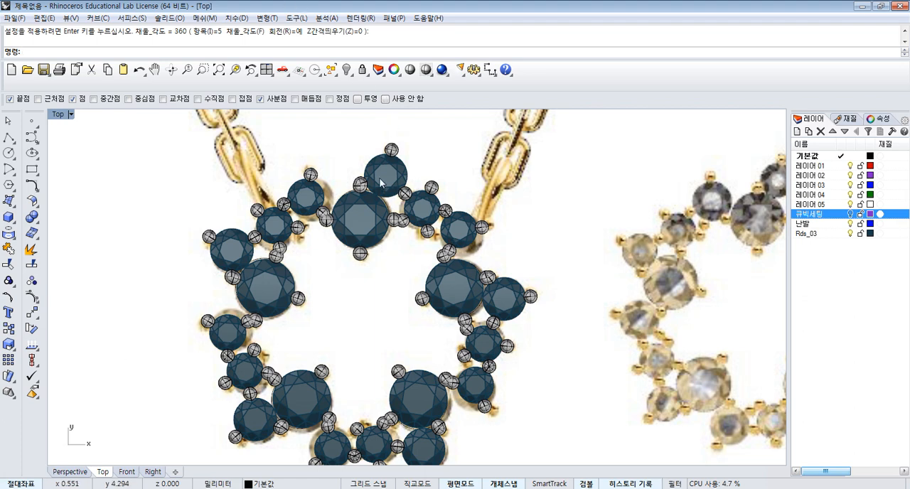
scroll(483, 239, "up", 2)
left_click(467, 230)
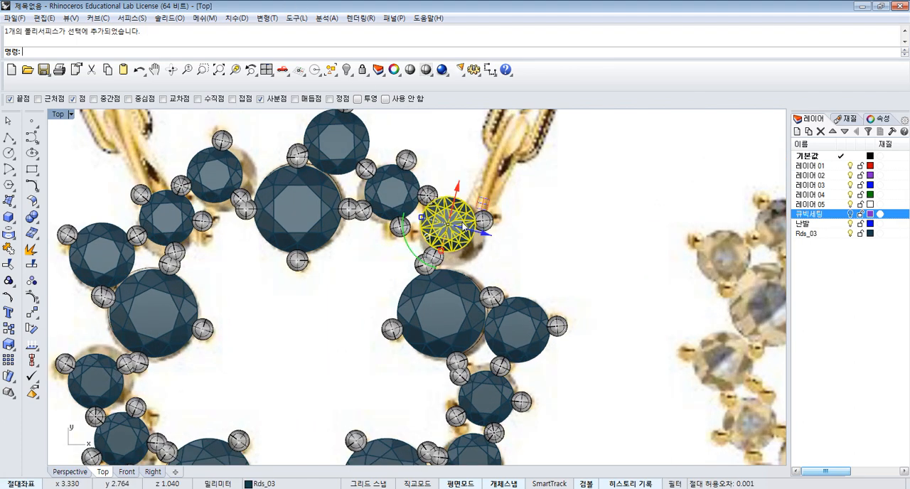
left_click(503, 225)
left_click_drag(493, 205, 463, 223)
scroll(457, 224, "up", 4)
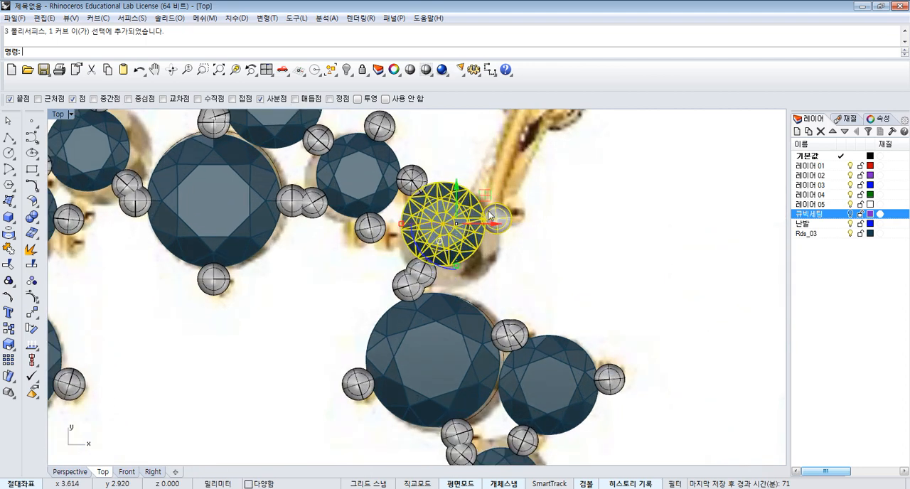
left_click(435, 273, "shift")
scroll(430, 184, "up", 1)
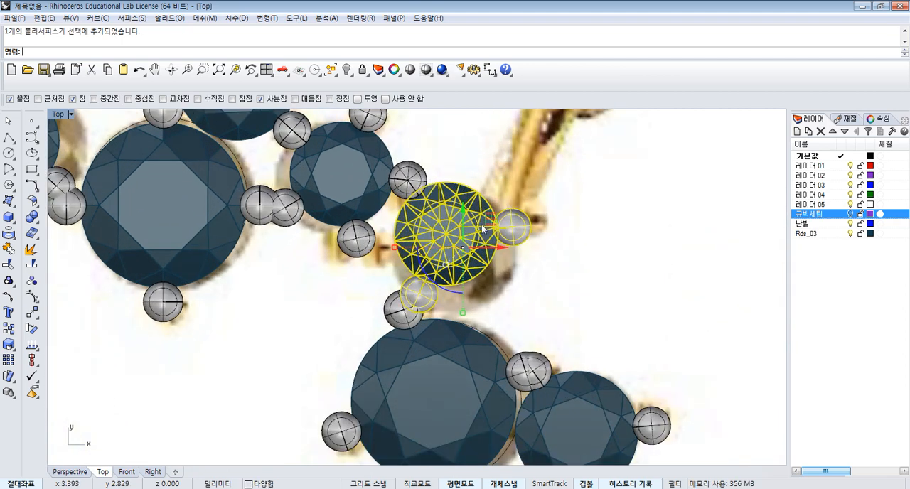
left_click(31, 327)
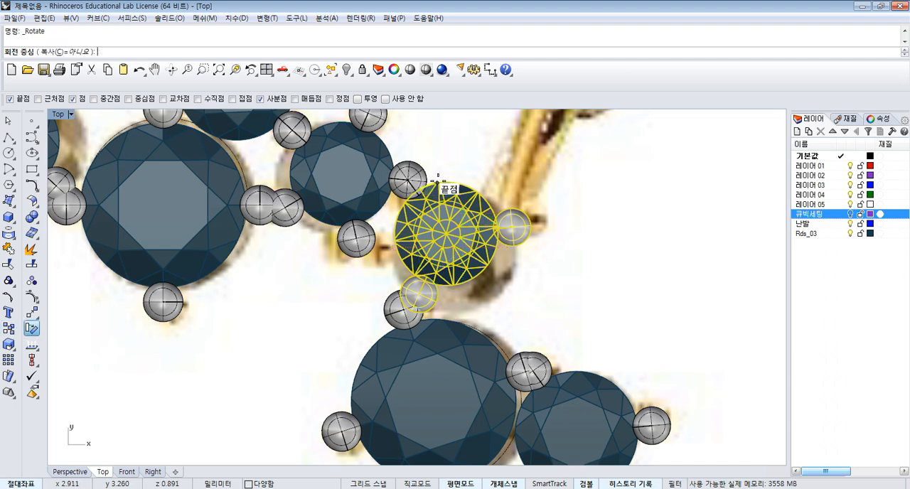
right_click_drag(408, 182, 463, 181)
left_click(463, 181)
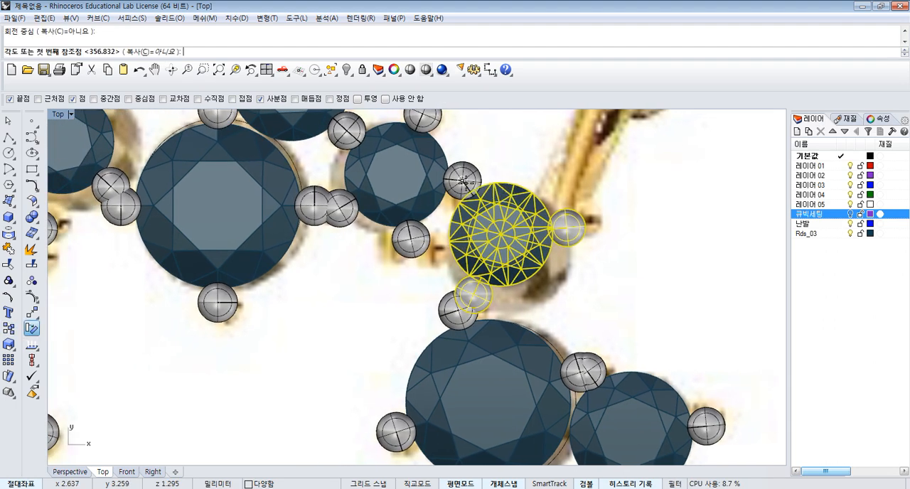
scroll(518, 290, "up", 2)
left_click(643, 281)
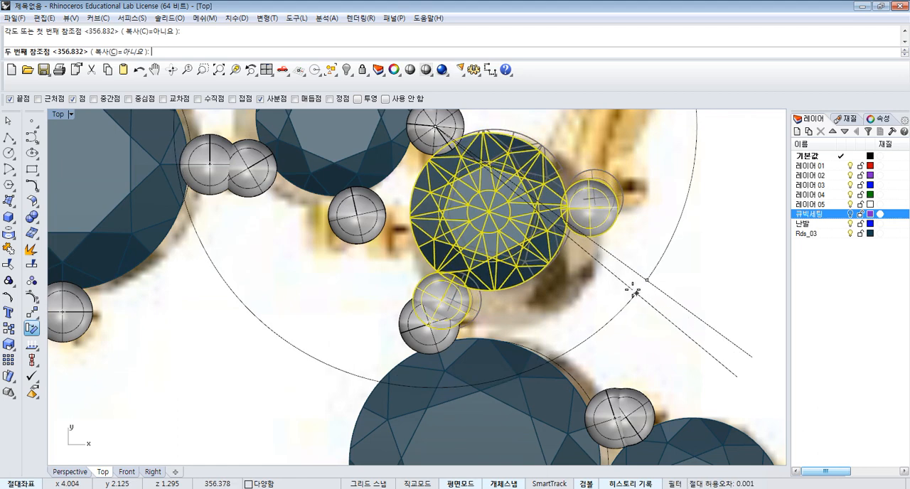
left_click(629, 291)
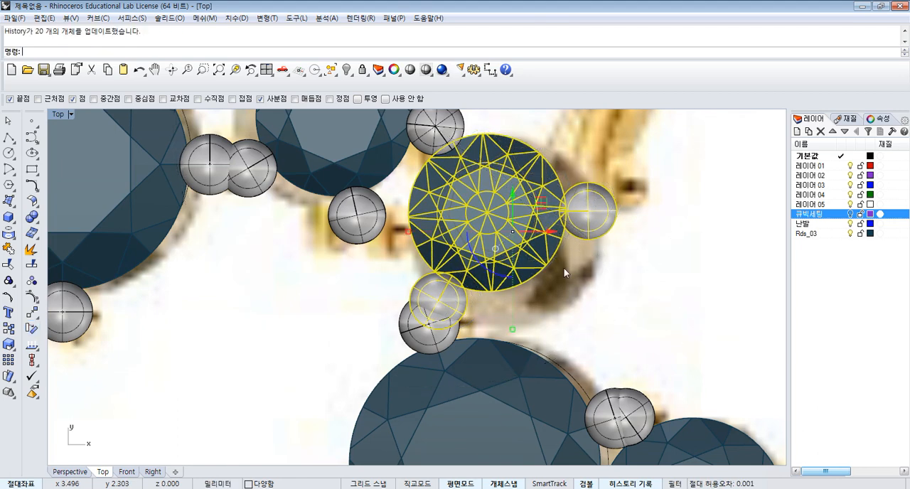
scroll(583, 272, "down", 8)
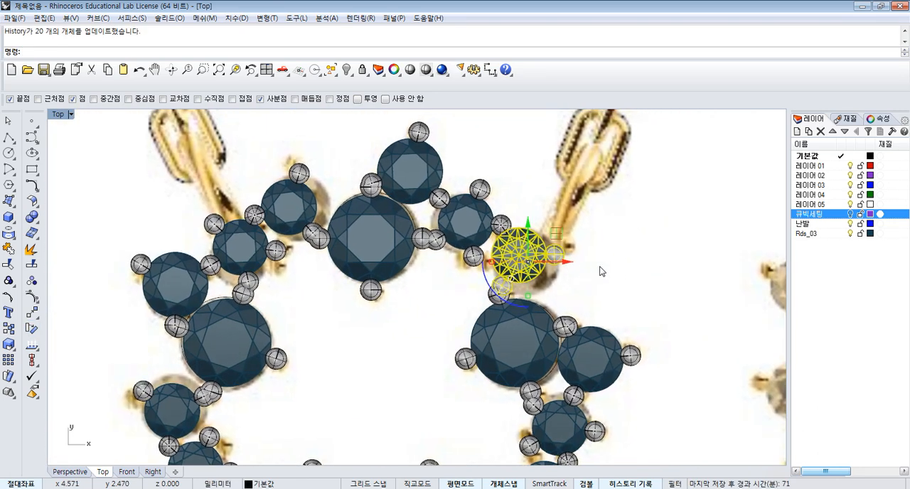
left_click(600, 267)
- Examine how the arrayed clusters' prongs meet and how the small gems match the stones in the reference picture
scroll(554, 235, "up", 4)
scroll(574, 235, "down", 4)
right_click_drag(552, 226, 531, 226)
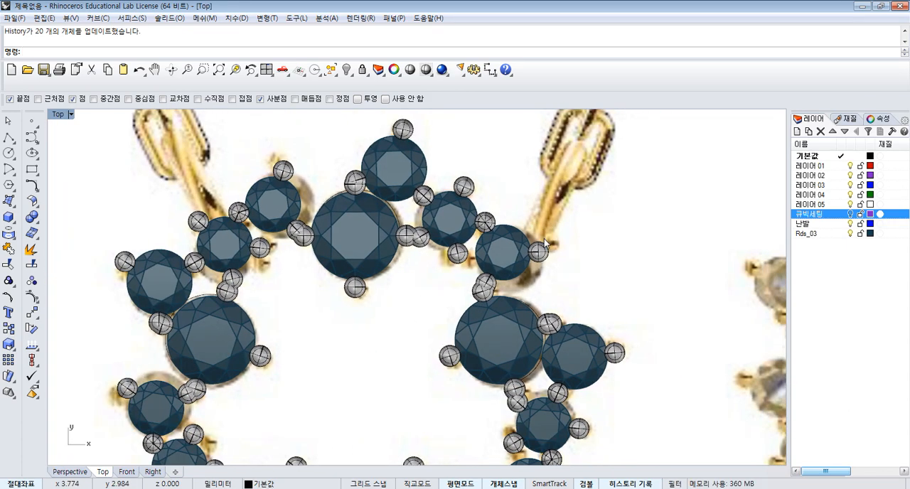
scroll(544, 244, "up", 4)
scroll(499, 241, "down", 2)
scroll(518, 270, "up", 3)
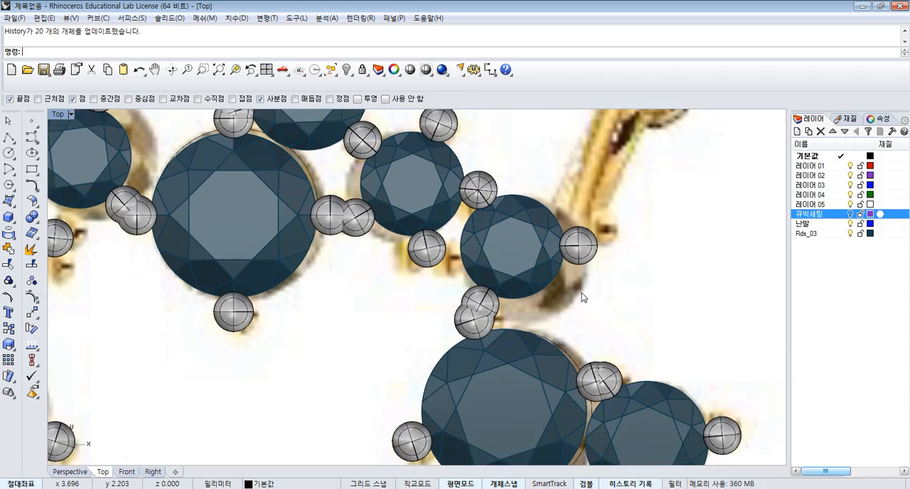
scroll(497, 298, "down", 2)
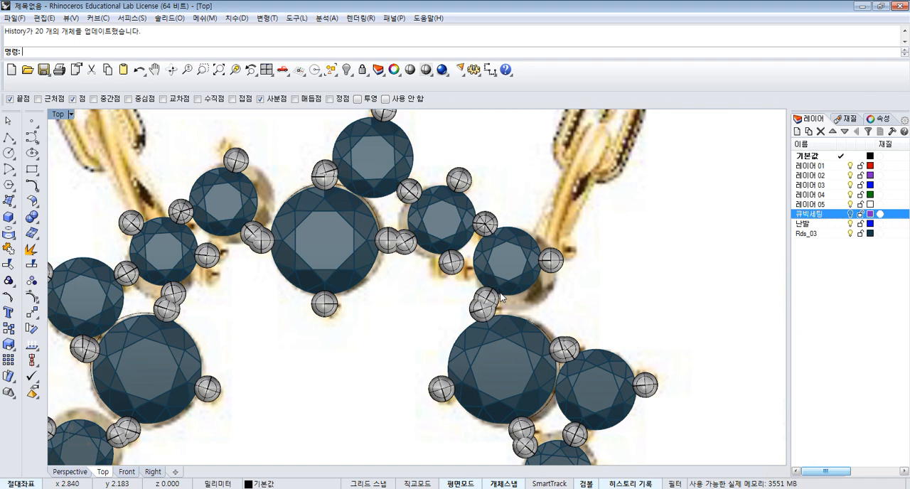
right_click_drag(559, 294, 559, 302)
right_click_drag(434, 180, 435, 216)
scroll(392, 179, "up", 4)
scroll(498, 241, "down", 3)
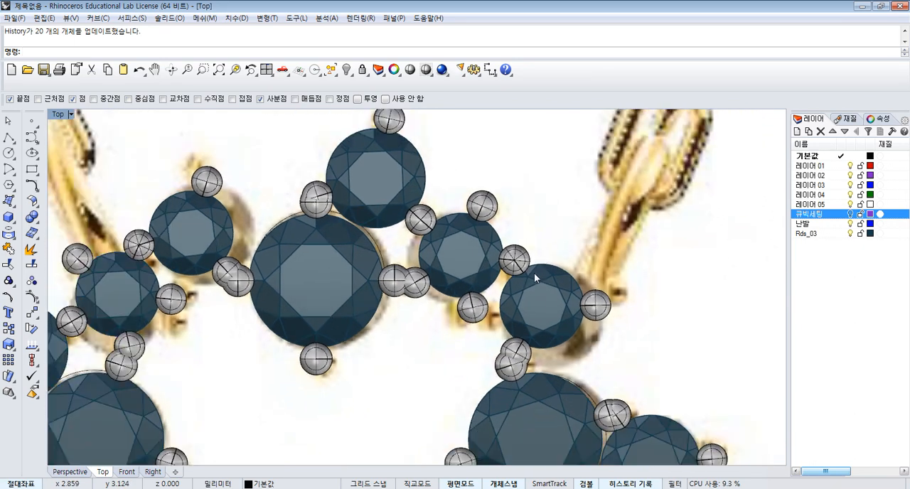
- Try rotating the source cluster's outermost small gem and its three prongs clockwise about the gem's centre
scroll(562, 263, "up", 3)
left_click_drag(563, 331, 564, 334)
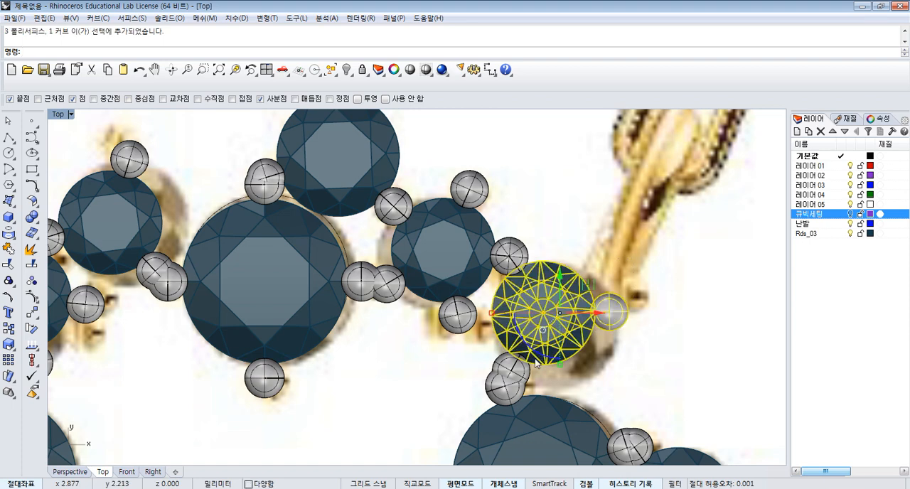
left_click(521, 366, "shift")
left_click_drag(624, 343, 564, 309)
left_click(644, 345)
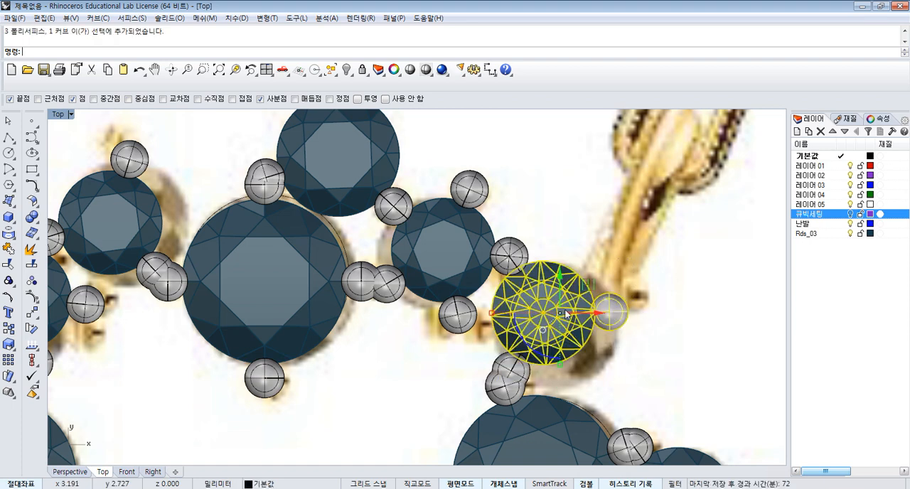
left_click(520, 364, "shift")
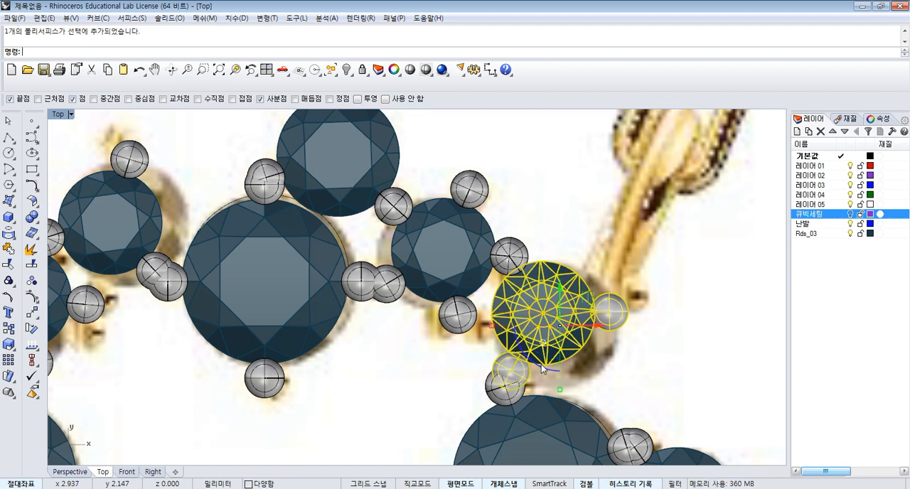
left_click(527, 268, "shift")
left_click(538, 285)
type("ro")
key("Return")
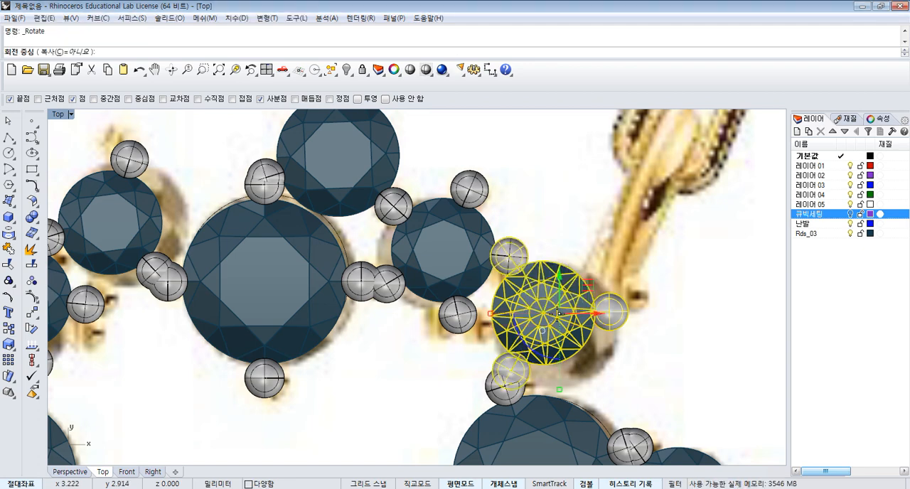
left_click(543, 312)
left_click(642, 281)
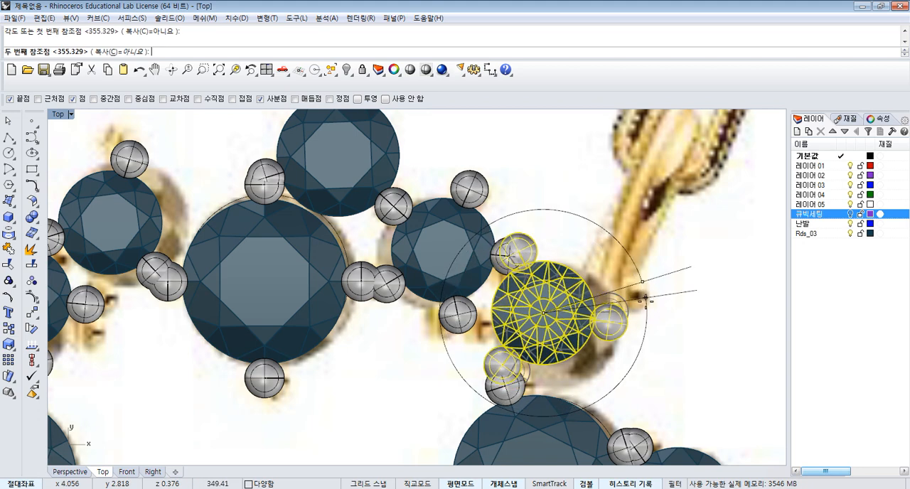
left_click(642, 339)
scroll(624, 262, "down", 3)
key("Escape")
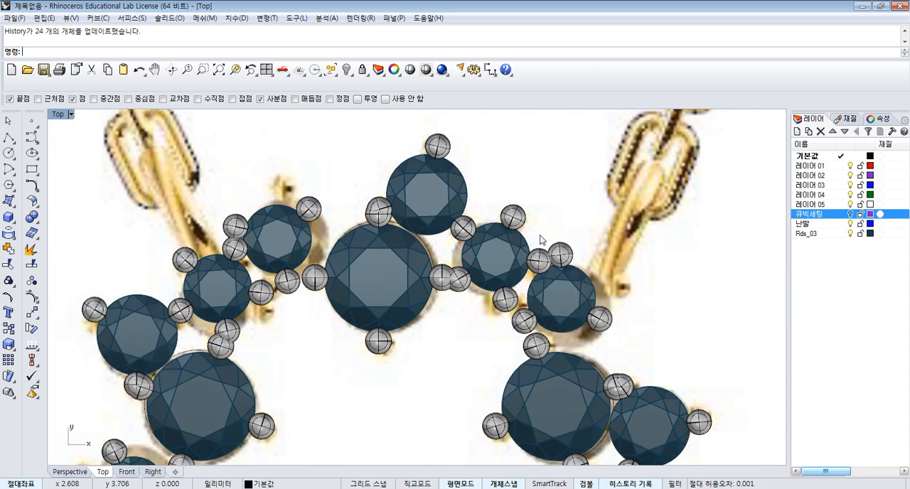
scroll(541, 239, "down", 3)
scroll(526, 247, "up", 1)
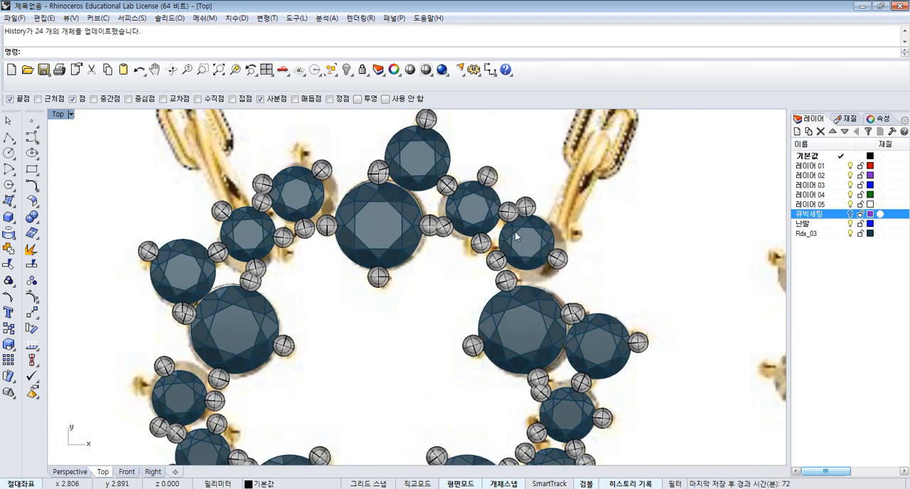
- Undo the last rotation of the outermost small gem and its three prongs
key("ctrl+z")
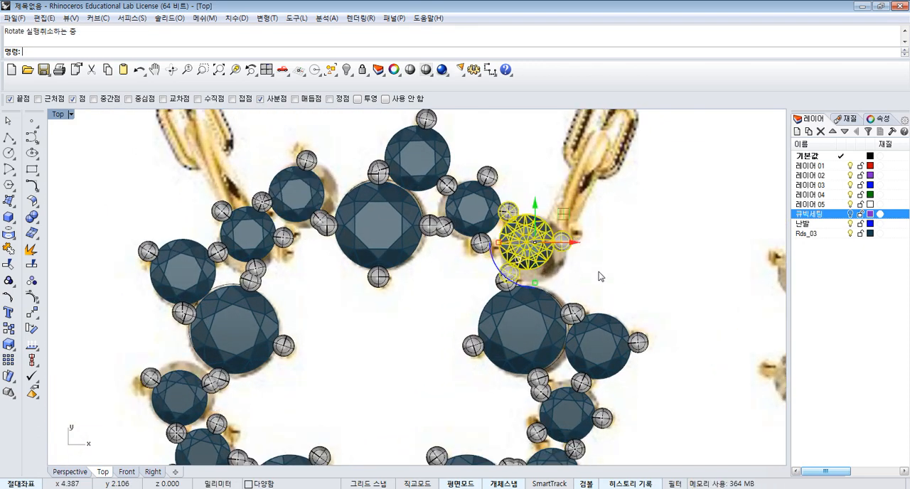
key("Escape")
scroll(490, 216, "up", 2)
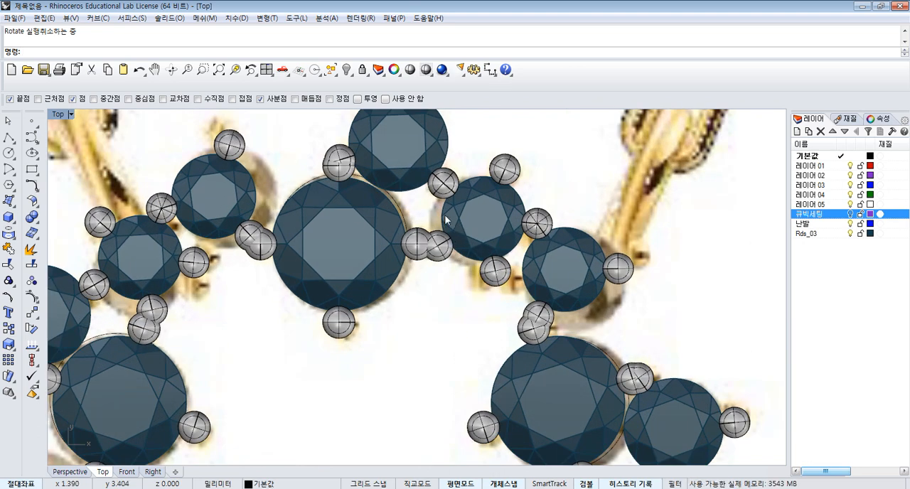
scroll(446, 221, "down", 2)
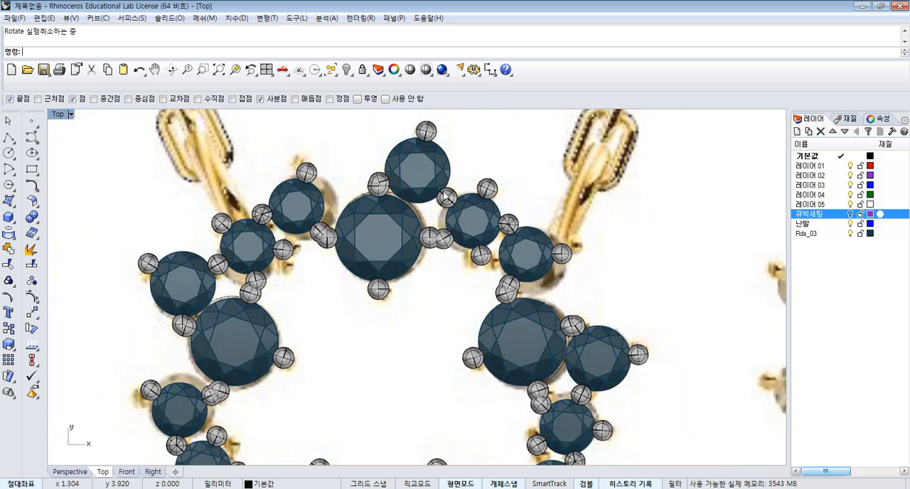
- Rotate only the outermost small gem's lower-left prong counterclockwise about that gem's centre, to directly below the gem
right_click_drag(562, 294, 546, 283)
scroll(525, 273, "up", 2)
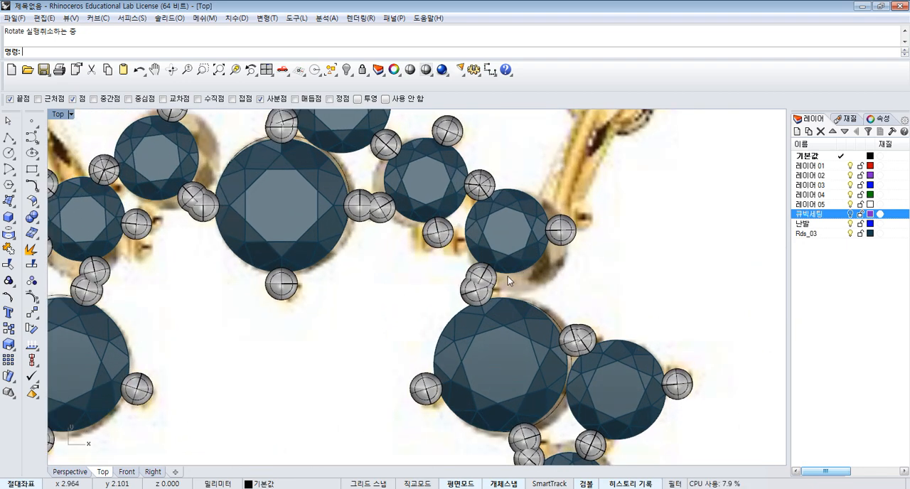
scroll(496, 280, "up", 1)
left_click(492, 282)
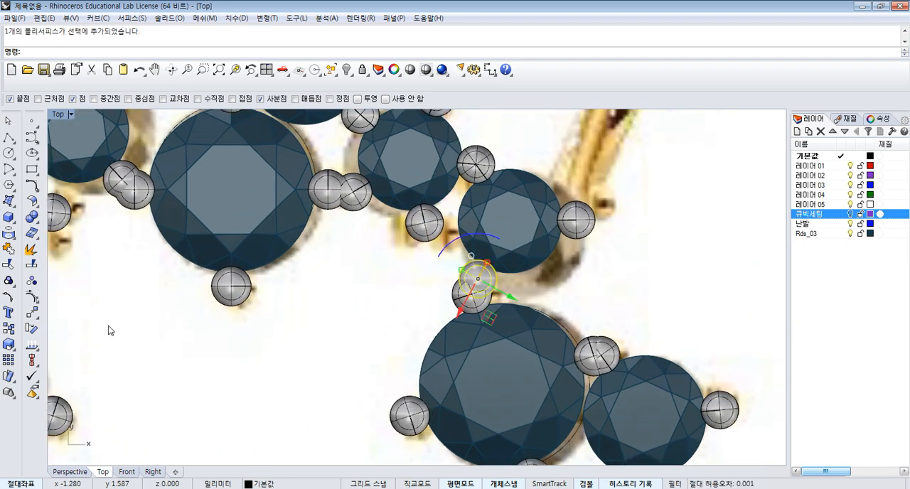
left_click(31, 328)
left_click(510, 221)
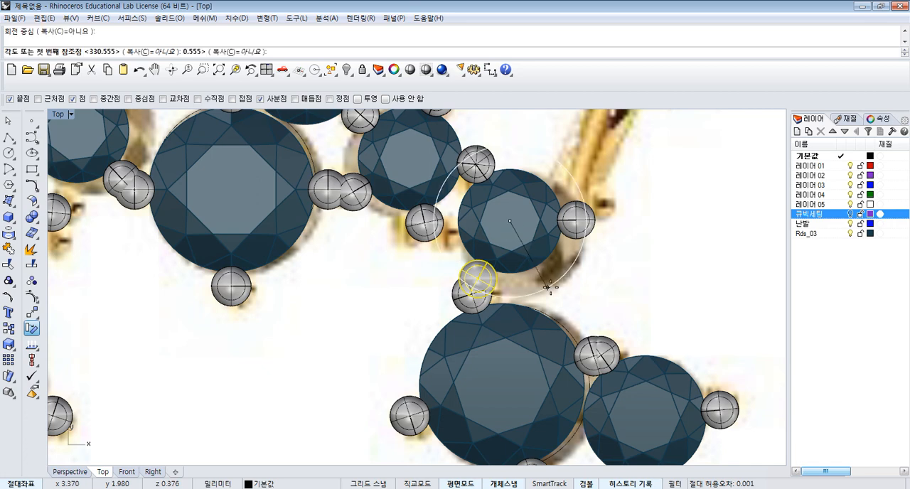
left_click(592, 278)
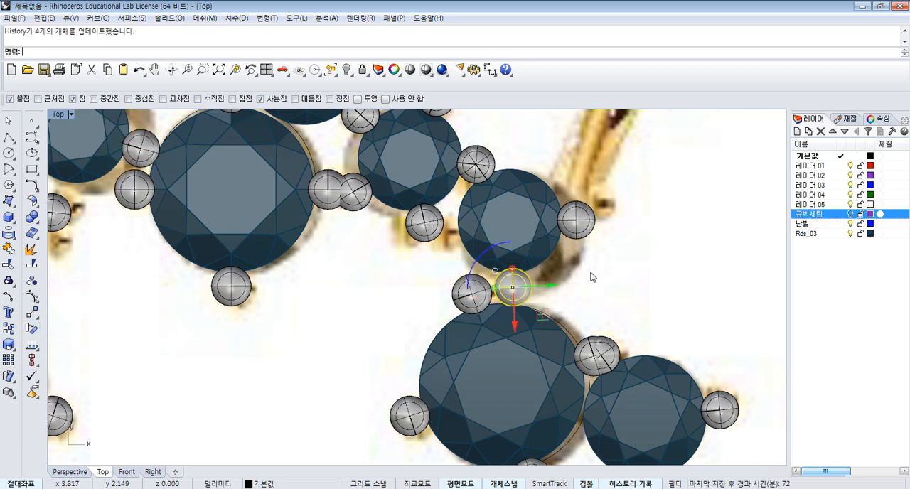
- Ungroup the setting of the small gem next to the outermost one in the source cluster
scroll(591, 273, "down", 4)
left_click(626, 269)
scroll(482, 245, "up", 2)
left_click(481, 247)
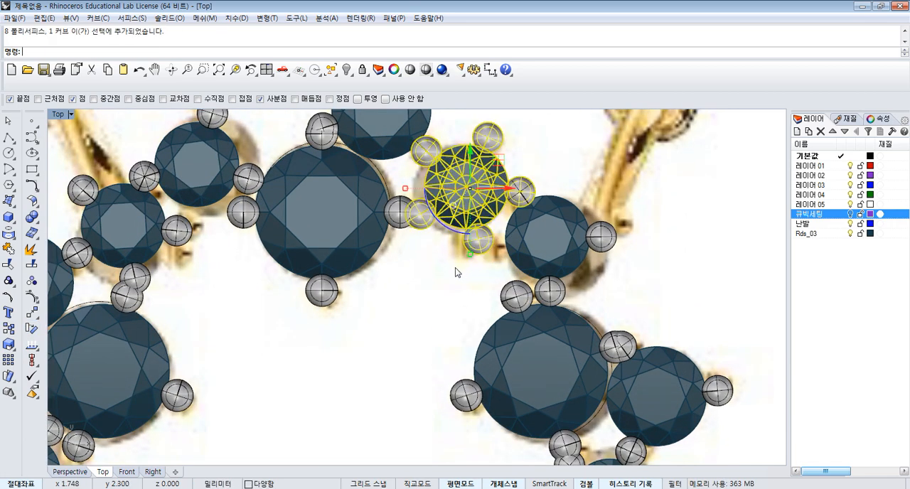
left_click(33, 285)
left_click(419, 302)
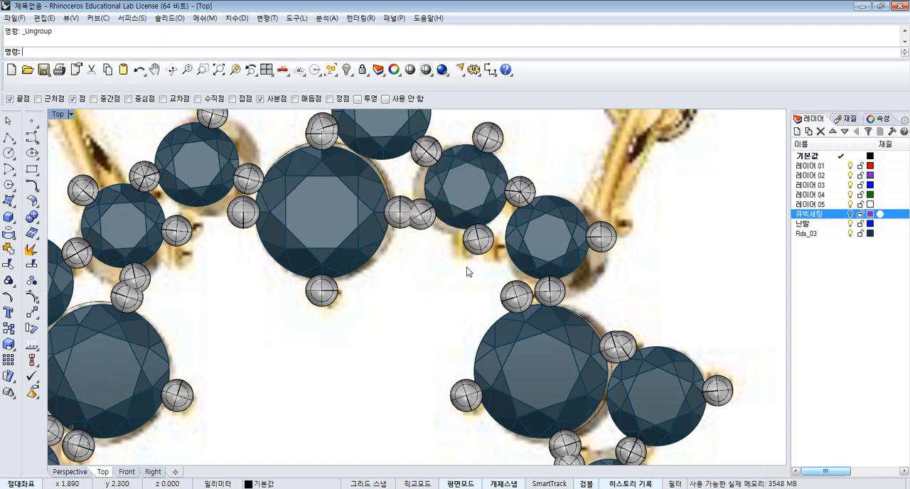
- Rotate only that small gem's lower prong counterclockwise about the gem's centre, until it sits against the outermost small gem
left_click(481, 248)
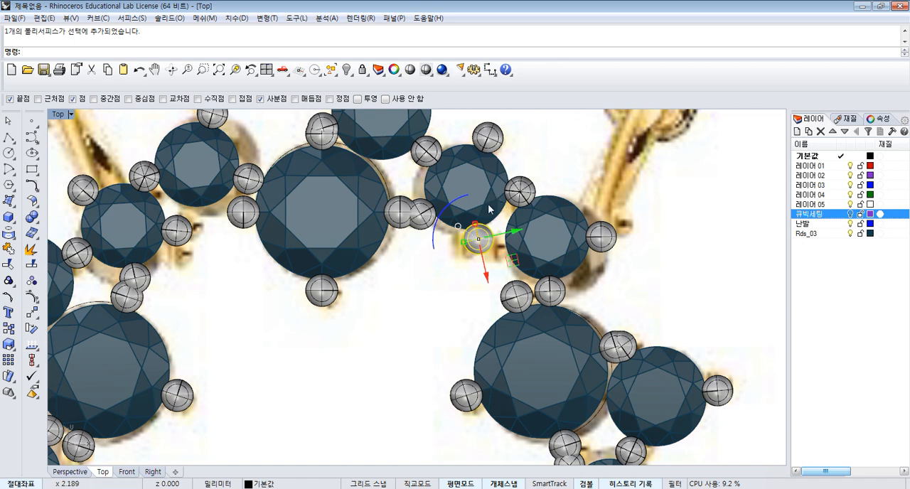
left_click(32, 327)
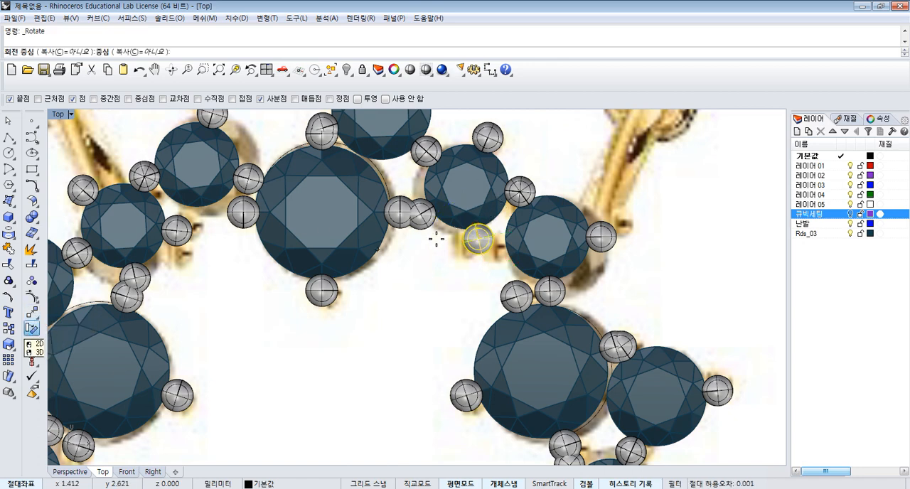
left_click(467, 185)
left_click(449, 260)
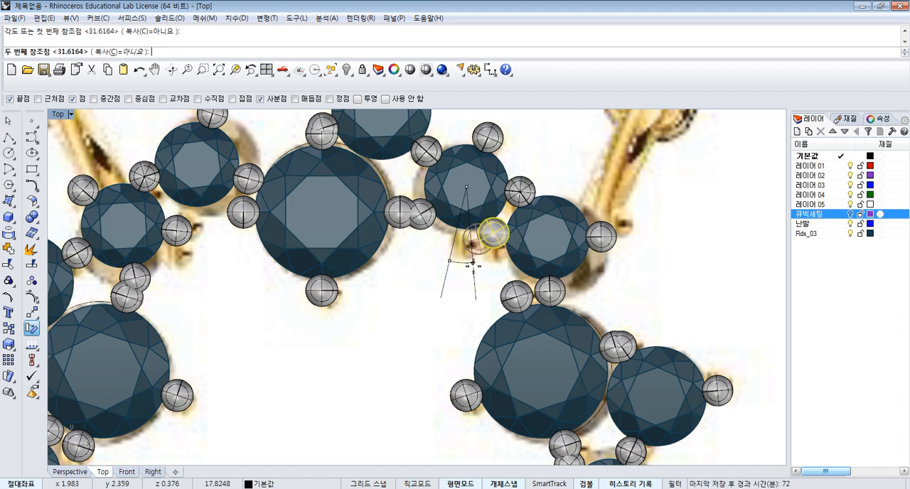
left_click(471, 265)
left_click(431, 244)
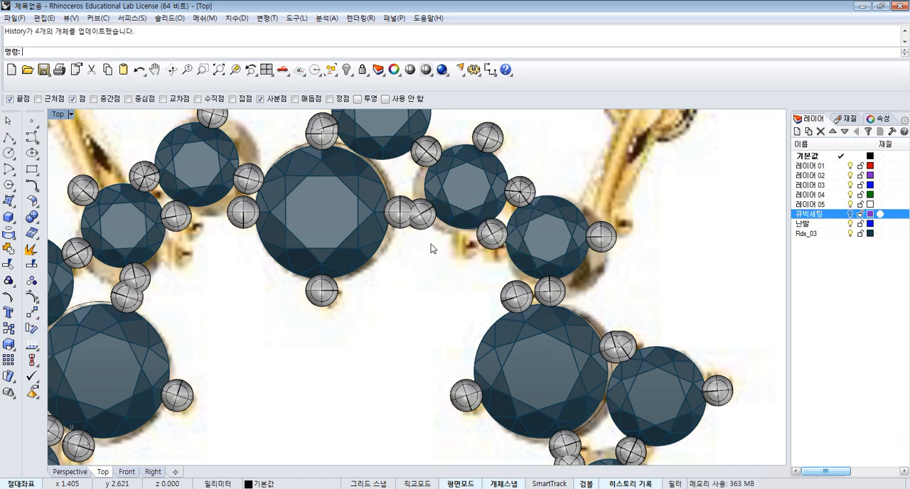
- Examine how the prongs sit around the whole pendant and compare them with the gems in the reference picture
scroll(472, 243, "down", 4)
right_click_drag(548, 184, 531, 182)
scroll(511, 215, "down", 3)
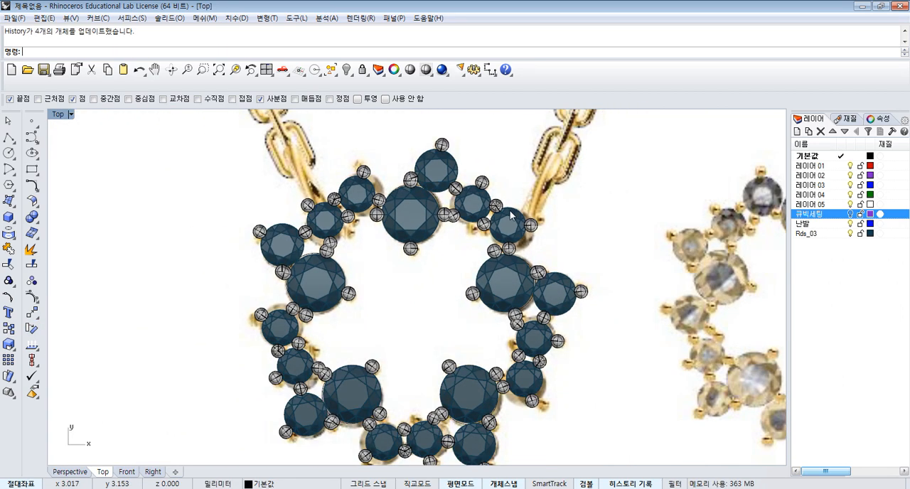
scroll(409, 203, "up", 1)
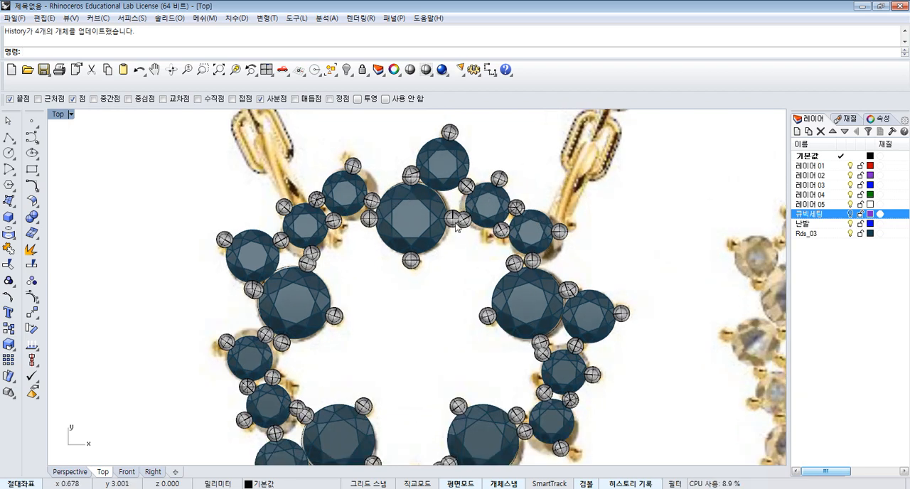
scroll(534, 267, "up", 1)
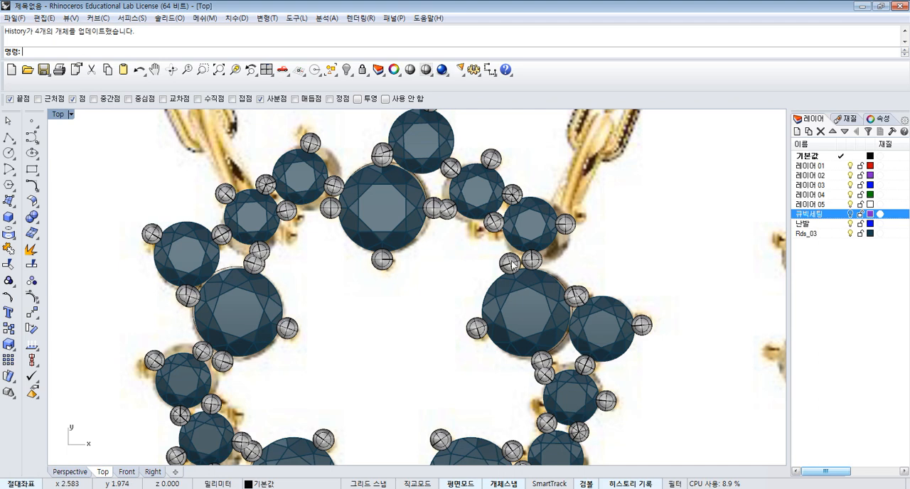
scroll(512, 264, "down", 1)
scroll(604, 250, "down", 3)
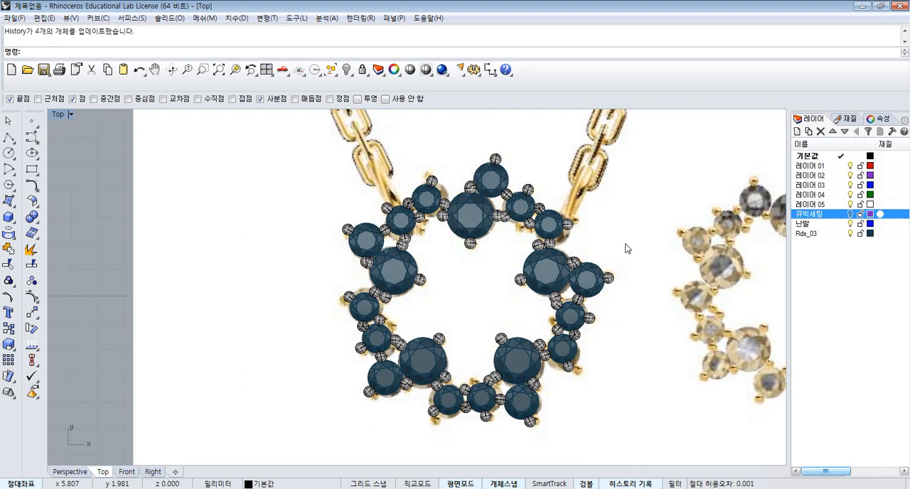
right_click_drag(625, 244, 569, 236)
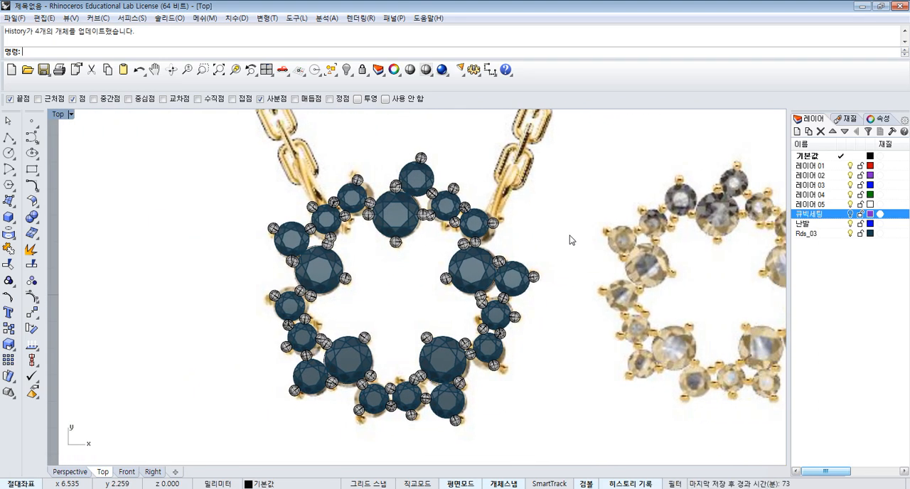
scroll(509, 223, "up", 6)
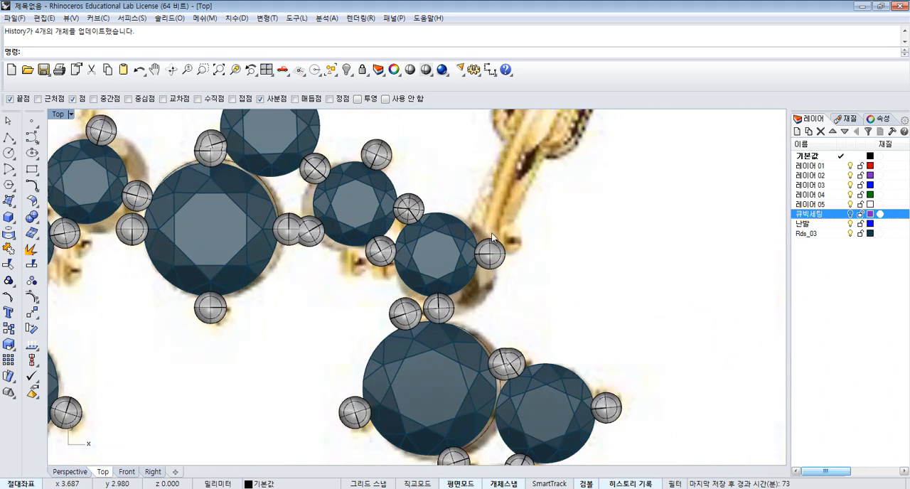
scroll(493, 237, "down", 1)
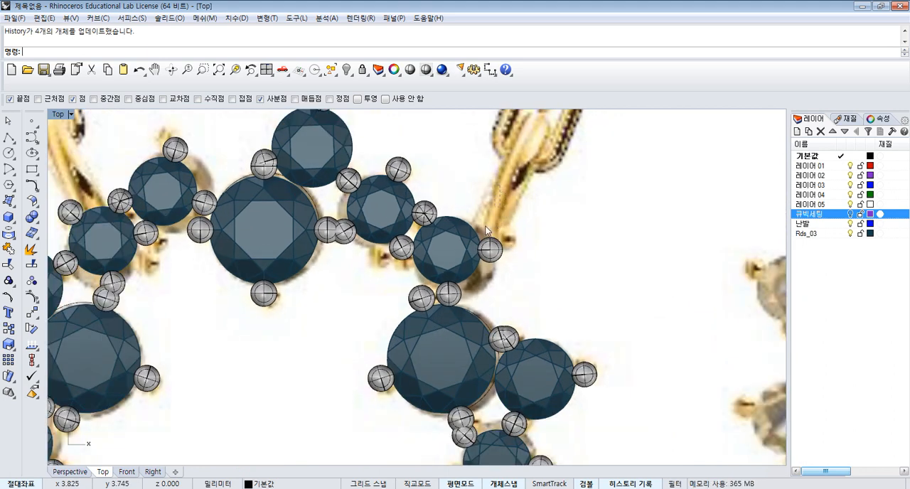
left_click_drag(500, 185, 439, 287)
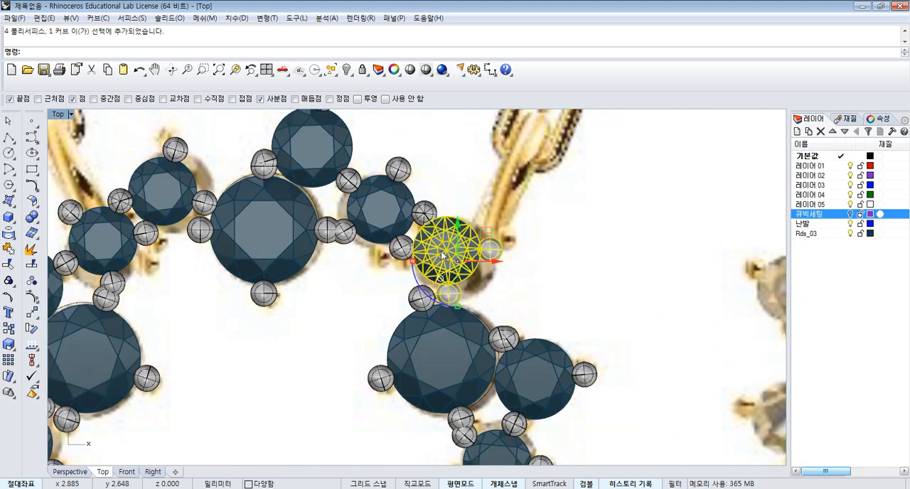
left_click(424, 215)
key("Return")
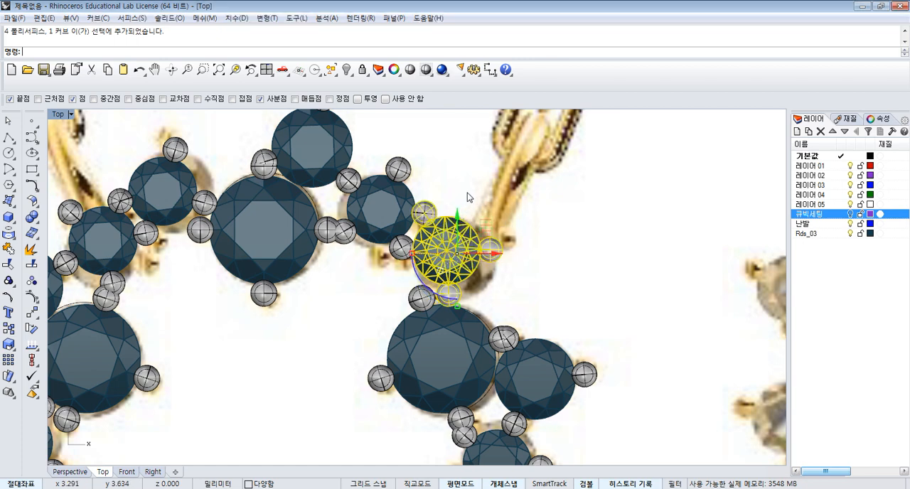
key("Escape")
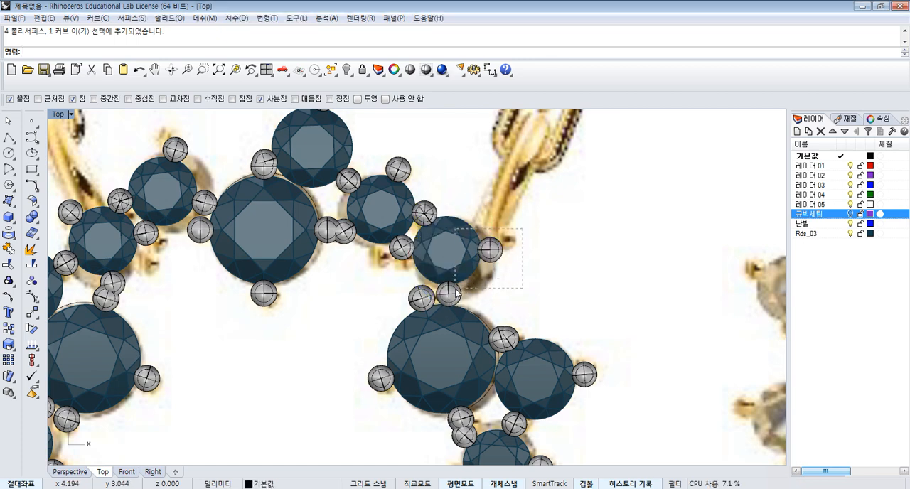
- Group the source cluster's outermost small gem with its right and lower prongs and the prong shared with the neighbouring small gem
left_click_drag(456, 291, 456, 291)
scroll(449, 235, "up", 3)
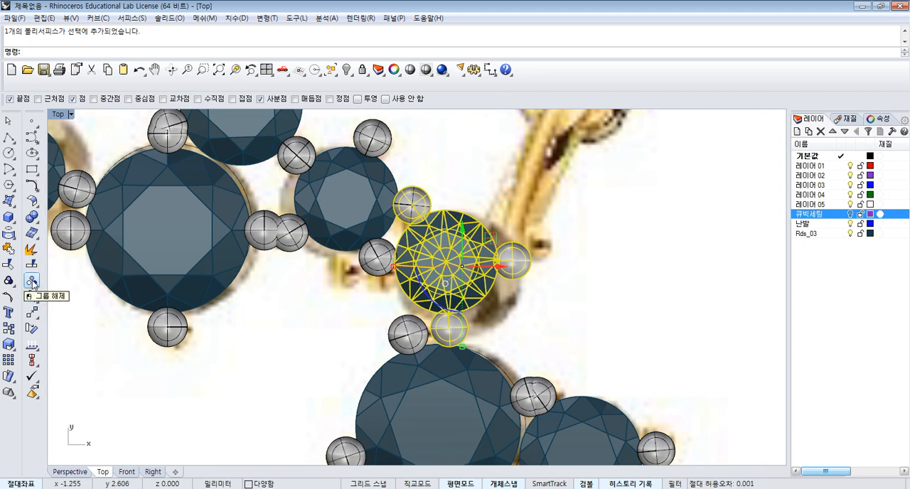
left_click(9, 282)
- Group the neighbouring small gem with its five surrounding prongs, including the one shared with the outermost small gem
left_click_drag(412, 123, 346, 162)
left_click(306, 167, "shift")
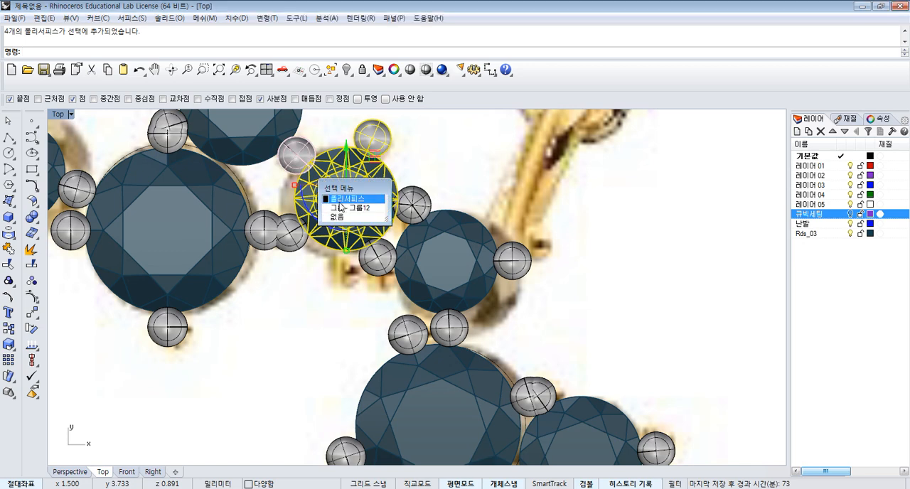
left_click(349, 199)
left_click(295, 226, "shift")
left_click(409, 213)
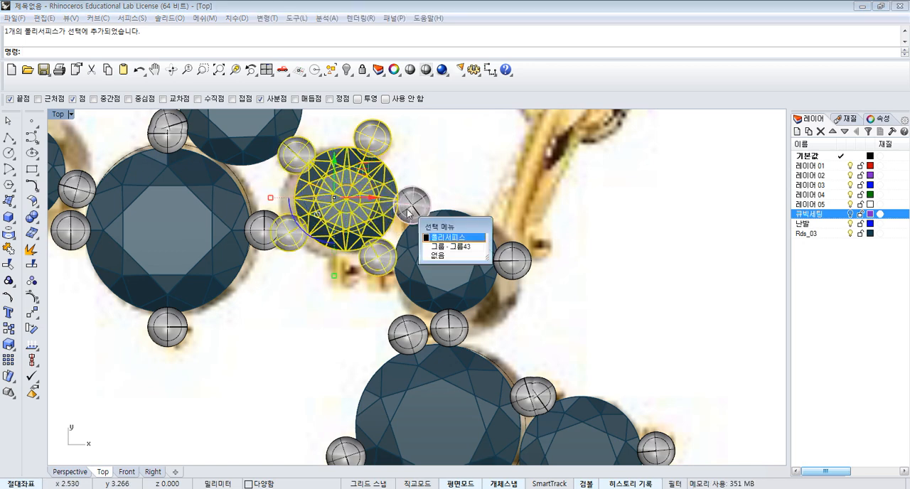
key("Return")
left_click(11, 281)
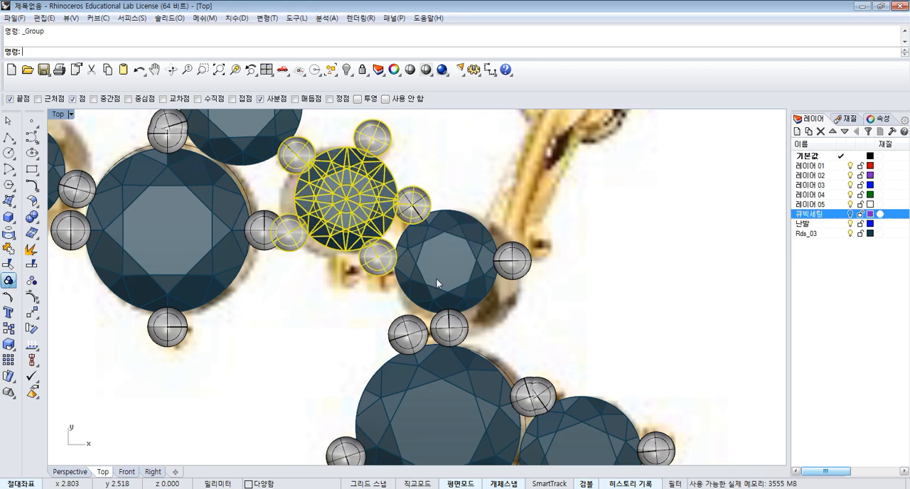
- Check which prongs are grouped with the medium gem and with the large gem of the source cluster
scroll(430, 275, "down", 6)
right_click_drag(429, 274, 461, 309)
scroll(386, 221, "up", 4)
left_click_drag(410, 156, 341, 222)
scroll(318, 236, "up", 2)
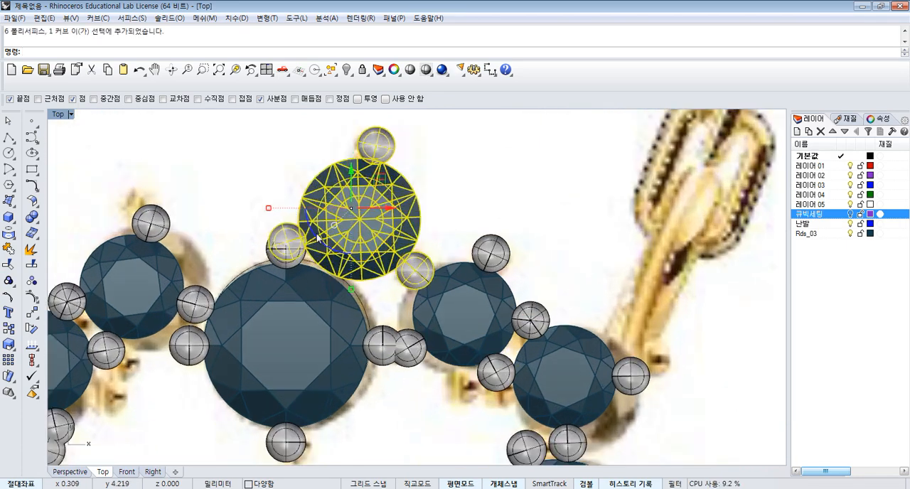
left_click(347, 322)
scroll(388, 278, "down", 4)
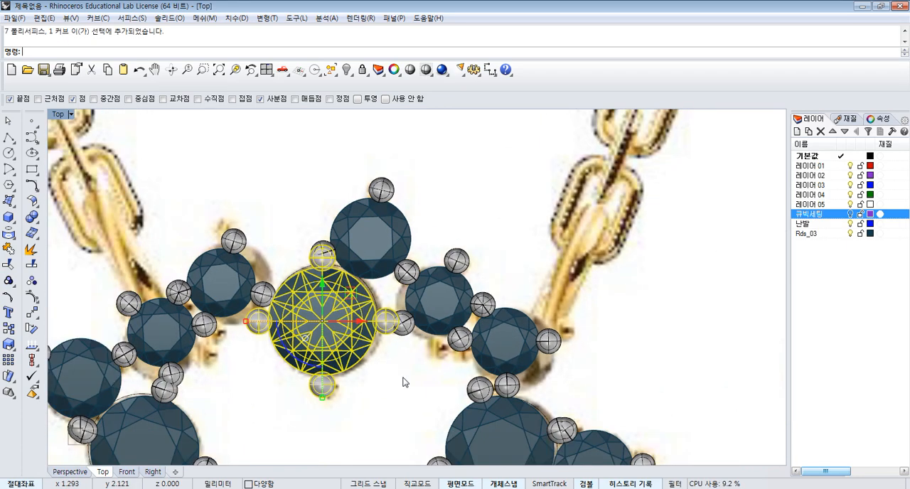
key("Escape")
- Delete the arrayed copies around the ring, keeping the source cluster of four gem settings
scroll(441, 239, "down", 8)
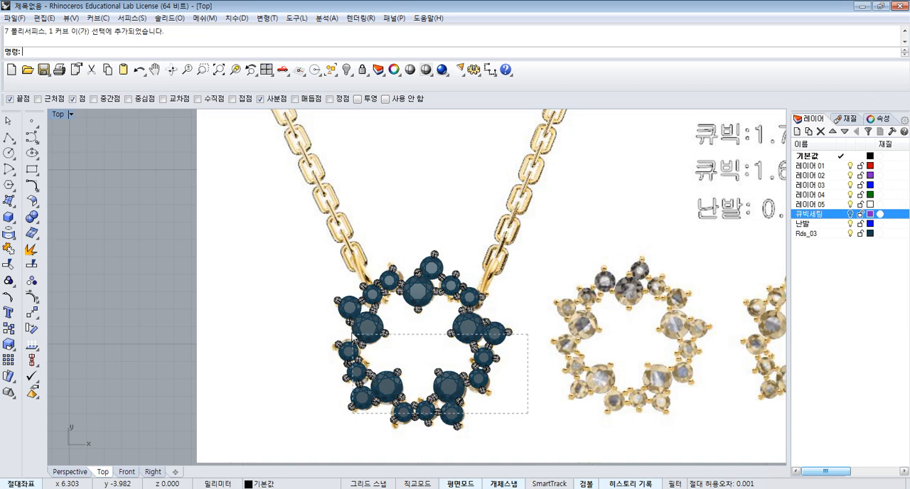
left_click_drag(353, 412, 353, 412)
key("Delete")
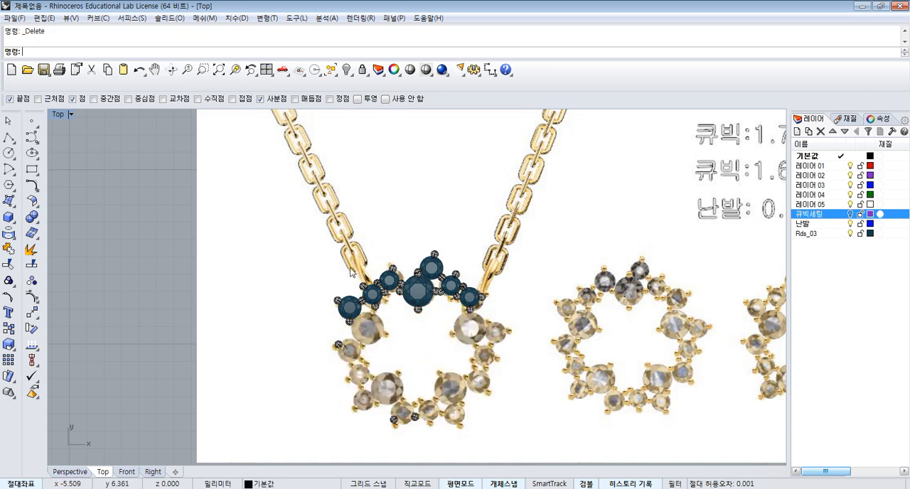
left_click_drag(321, 229, 384, 334)
key("Delete")
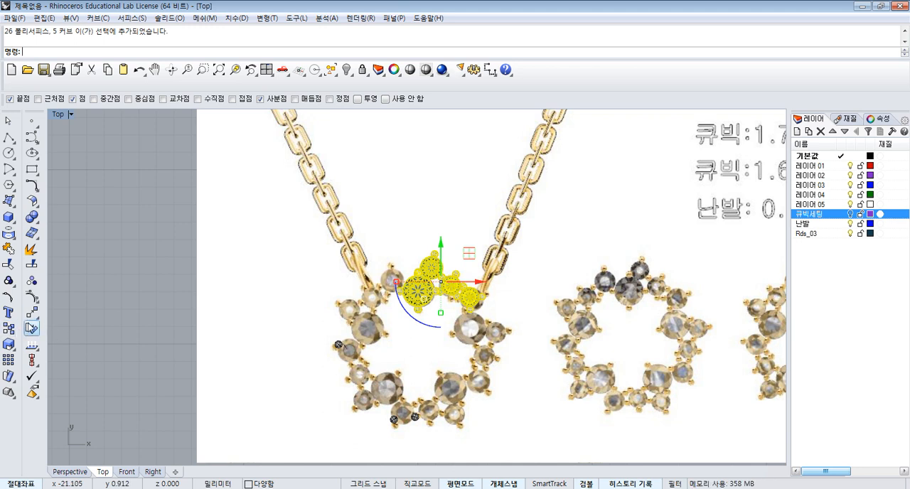
- Polar array the source cluster around the origin (0) with 5 items over a 360-degree fill angle
left_click(33, 318)
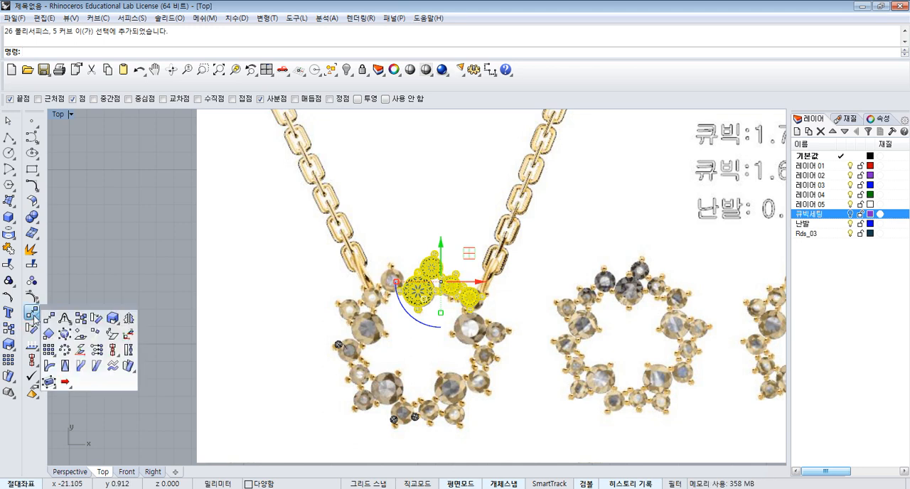
left_click(65, 349)
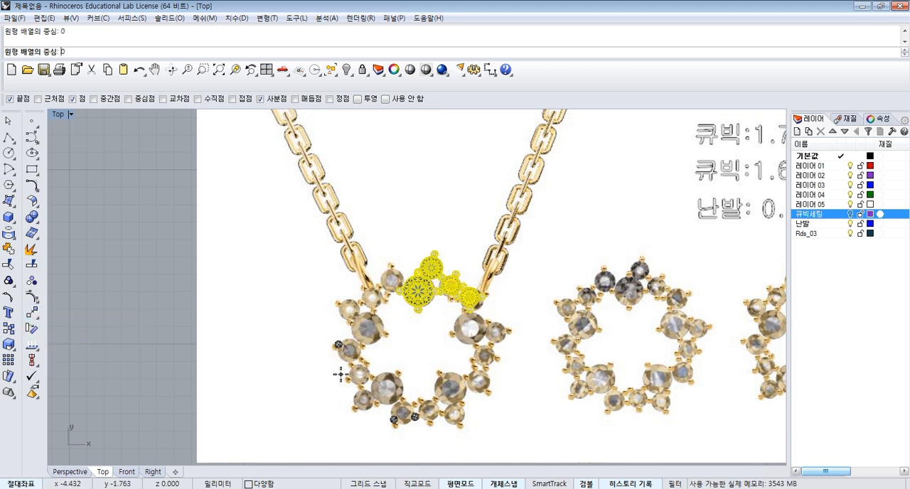
key("Return")
key("Return")
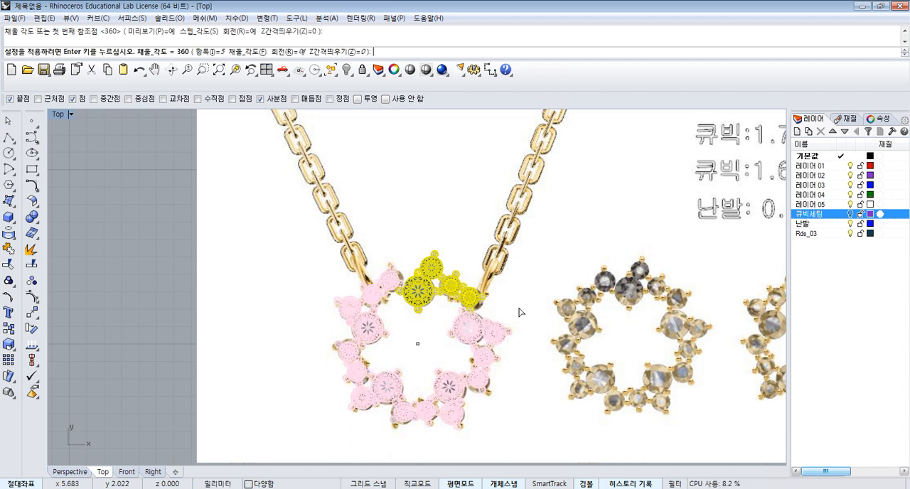
key("Return")
left_click(538, 287)
- Show all four viewports at full extents and isolate the arrayed pendant settings, hiding the spare gem settings outside the picture
right_click_drag(412, 156, 366, 144)
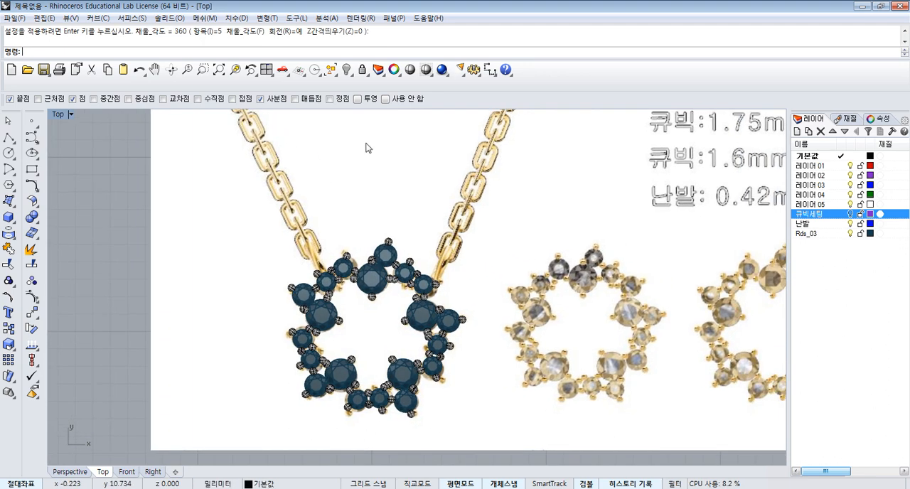
left_click(267, 69)
key("ctrl+shift+e")
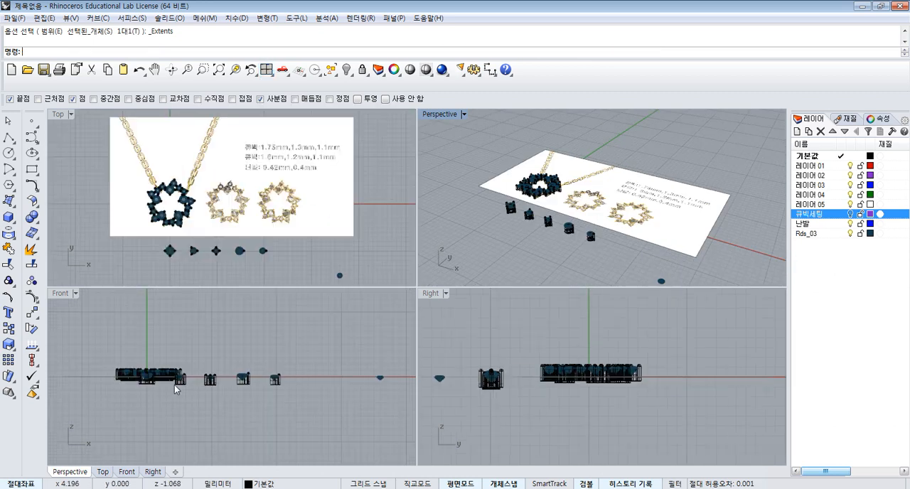
scroll(144, 388, "up", 3)
left_click_drag(87, 159, 200, 236)
right_click_drag(218, 216, 318, 228)
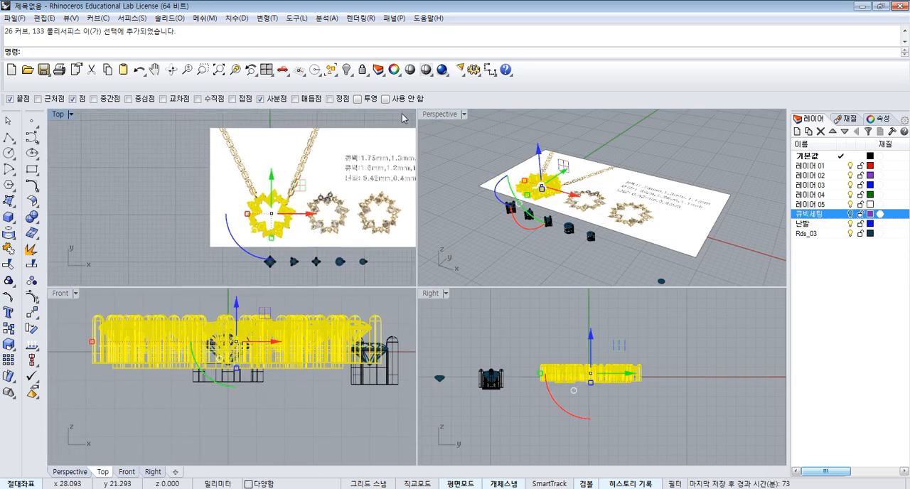
left_click(345, 74)
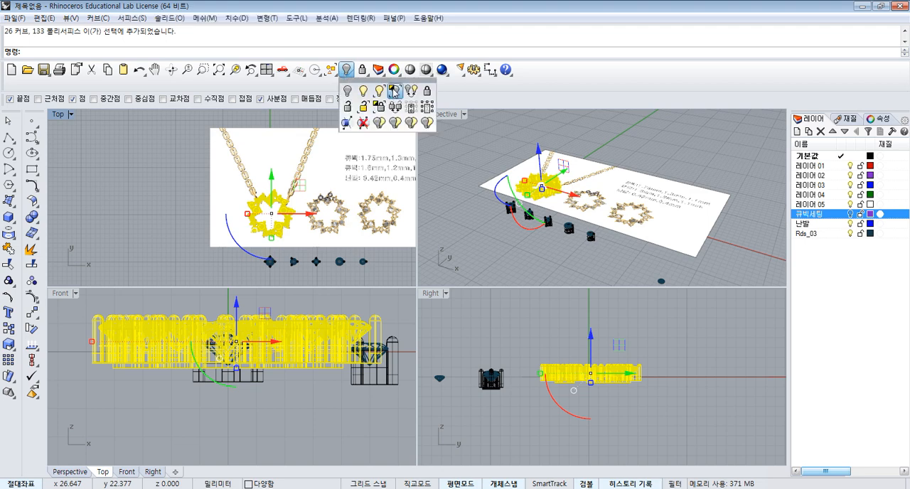
left_click(394, 90)
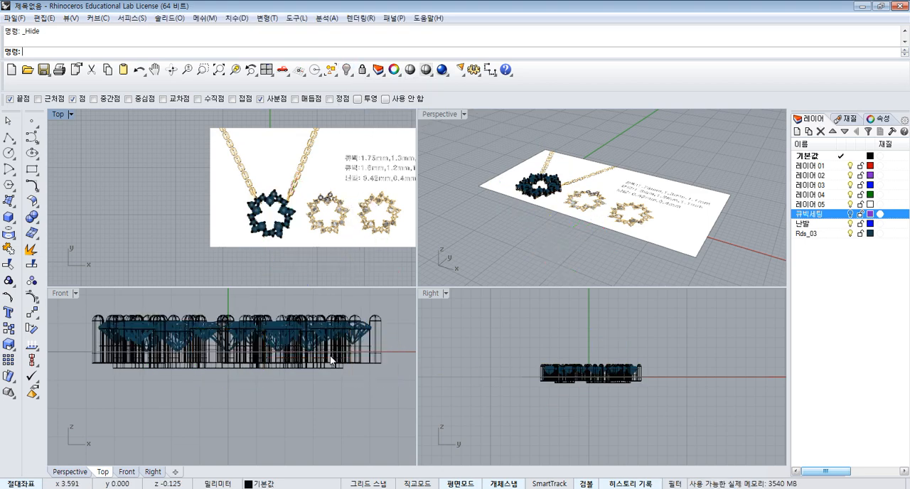
- Select all arrayed gem settings in the Front view and align them along their bottoms
scroll(330, 361, "up", 1)
right_click_drag(240, 346, 270, 363)
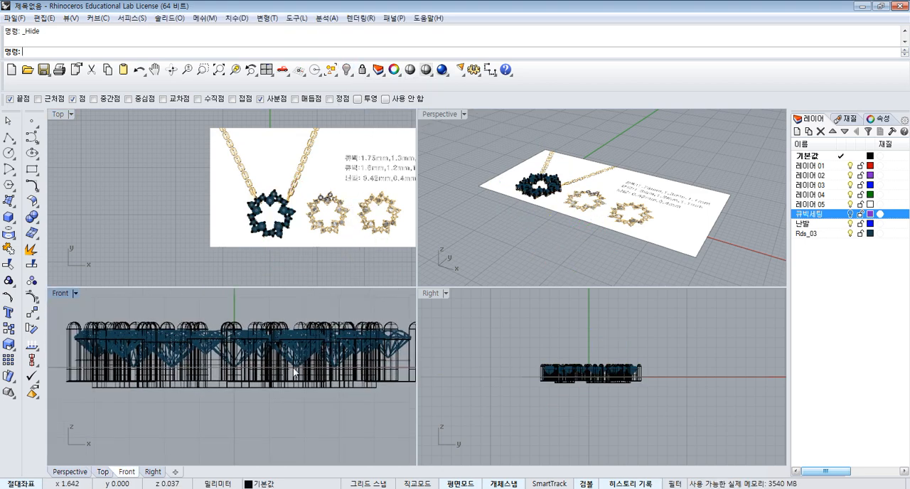
left_click(304, 386)
left_click(298, 399)
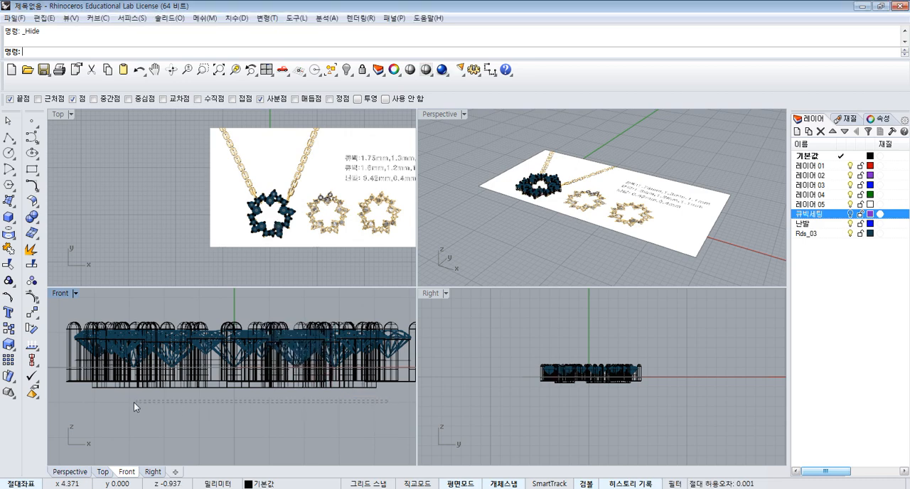
left_click_drag(91, 390, 103, 391)
scroll(180, 370, "down", 4)
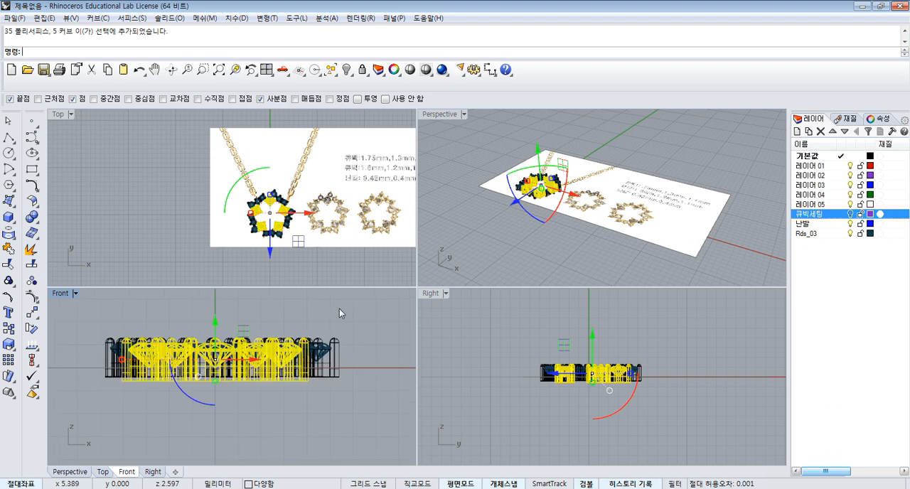
left_click_drag(341, 309, 85, 408)
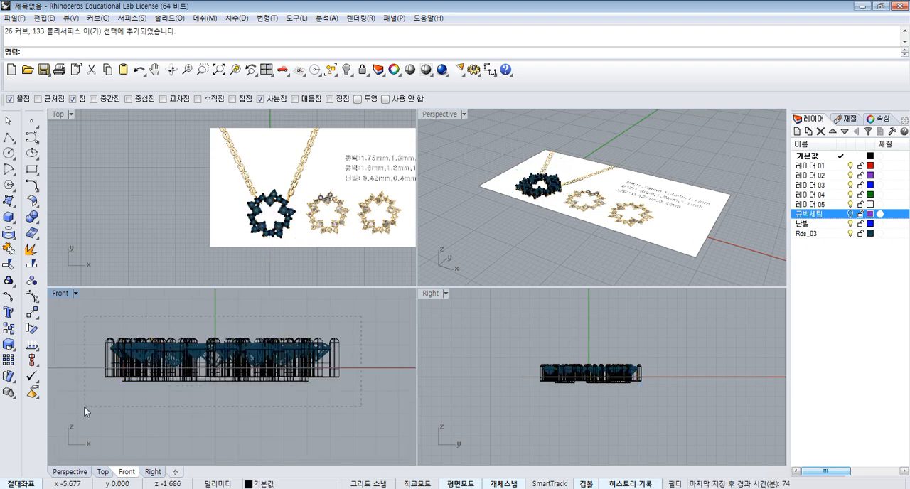
left_click(32, 345)
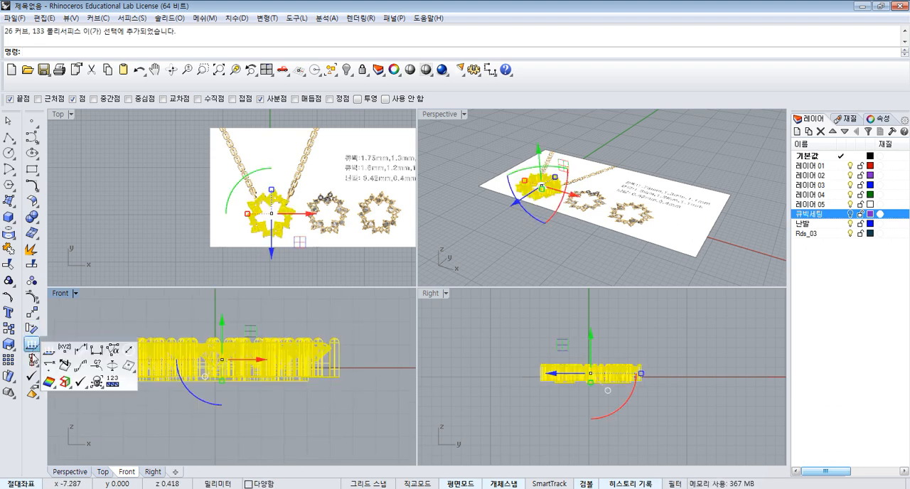
left_click(32, 360)
left_click(64, 366)
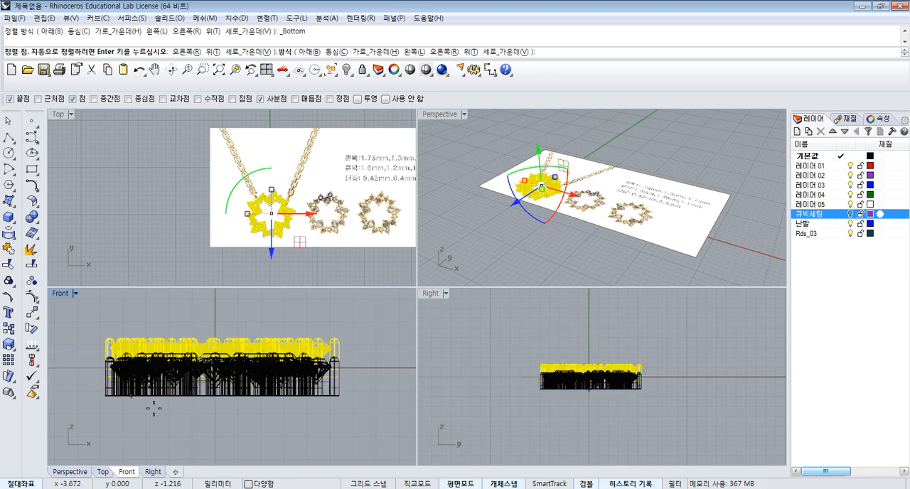
left_click(367, 374)
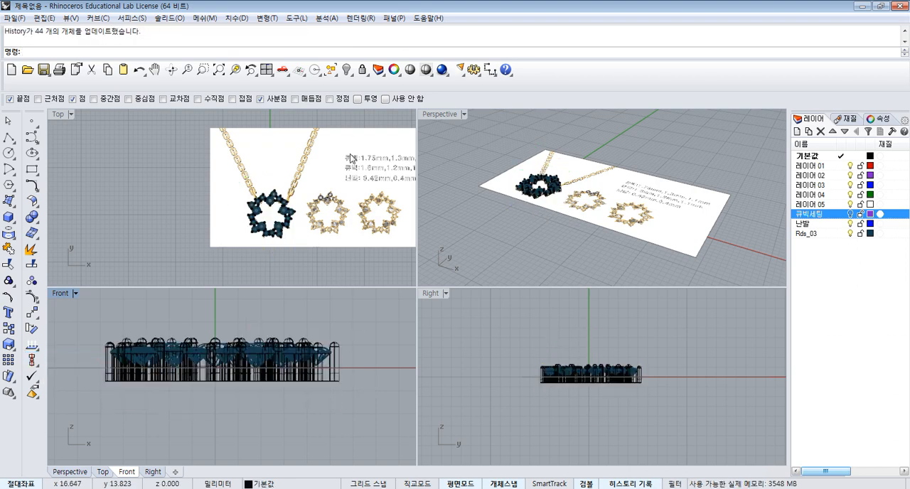
- Hide the reference picture and fit the pendant settings to the extents of all four viewports
left_click(366, 129)
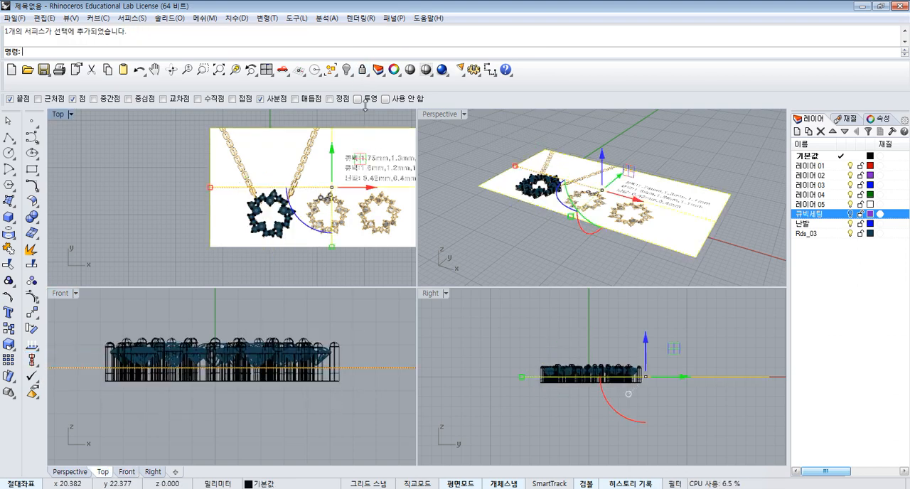
left_click(347, 71)
scroll(312, 169, "up", 6)
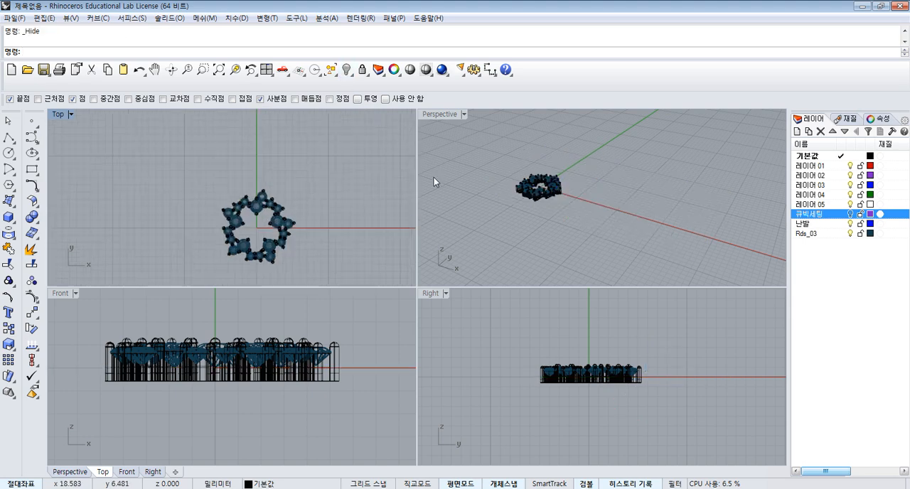
scroll(433, 177, "up", 2)
left_click(268, 71)
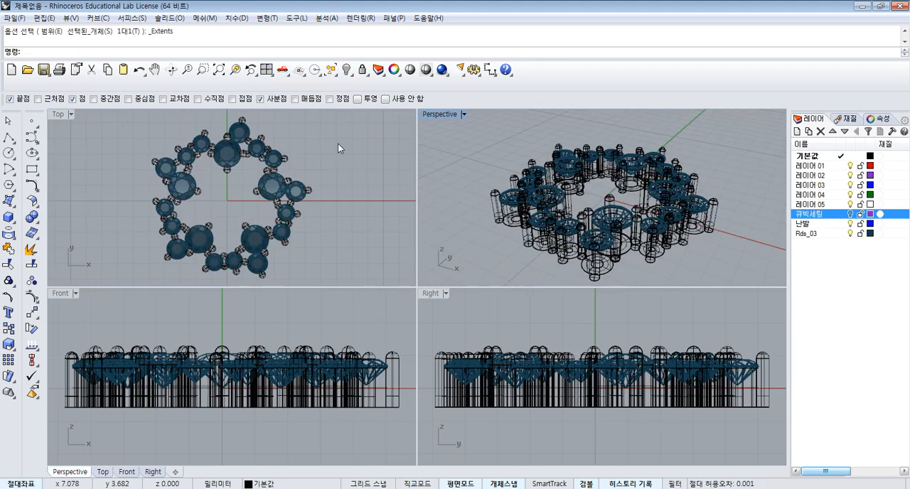
- Set the Perspective, Right and Front viewports to the Shaded display mode
left_click(429, 115)
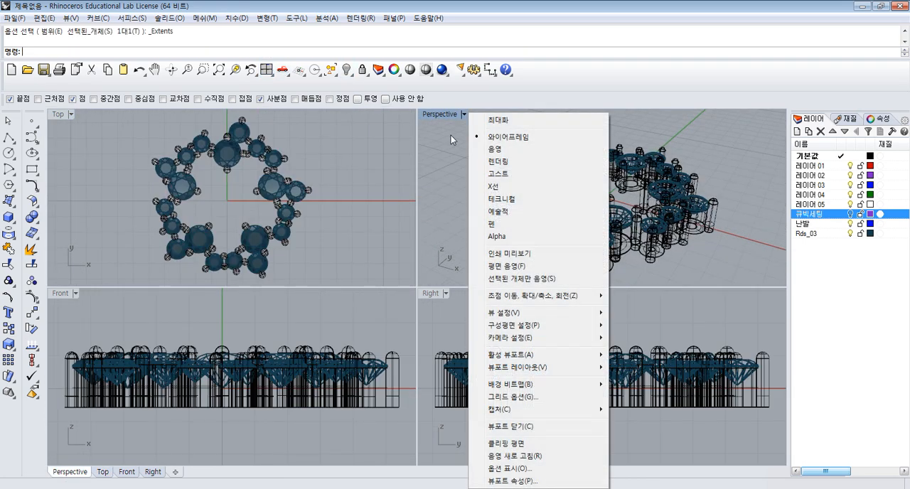
left_click(506, 152)
left_click(544, 329)
key("ctrl+alt+s")
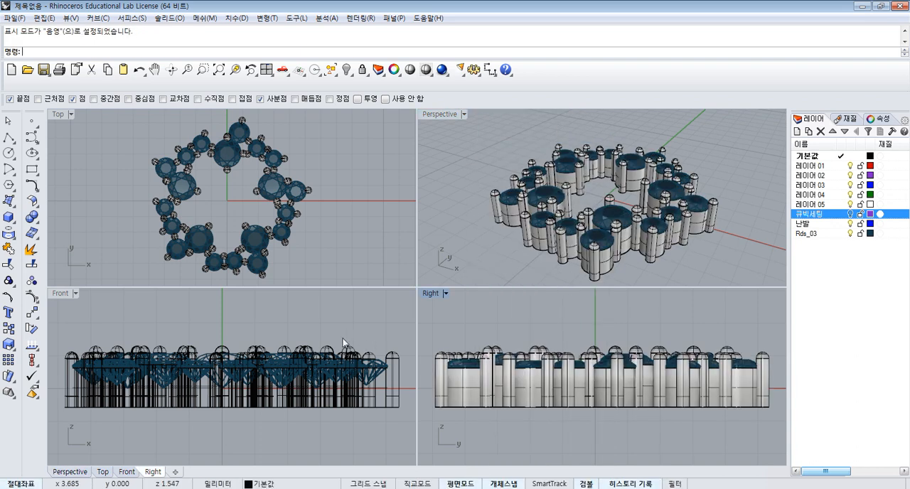
left_click(342, 340)
key("ctrl+alt+s")
- Examine the undersides of the settings and how the prongs of neighbouring gems meet around the ring
right_click_drag(536, 245, 627, 230)
scroll(627, 230, "up", 10)
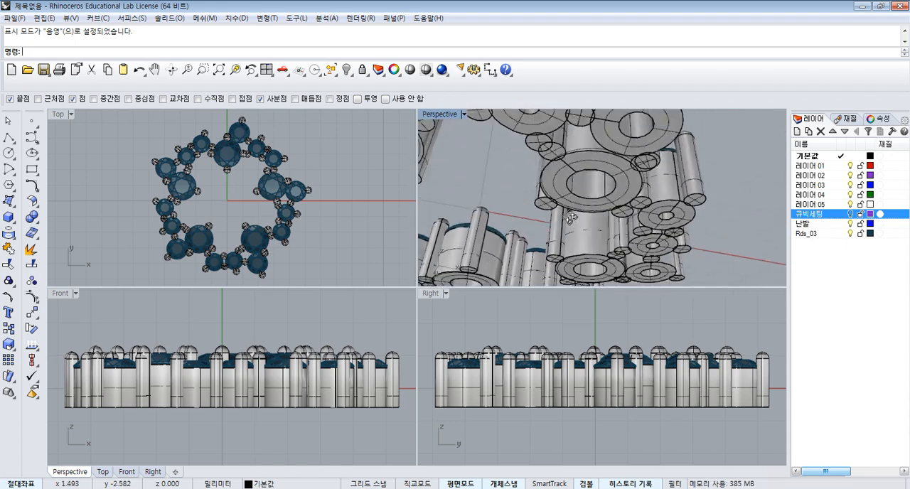
right_click_drag(579, 148, 584, 120)
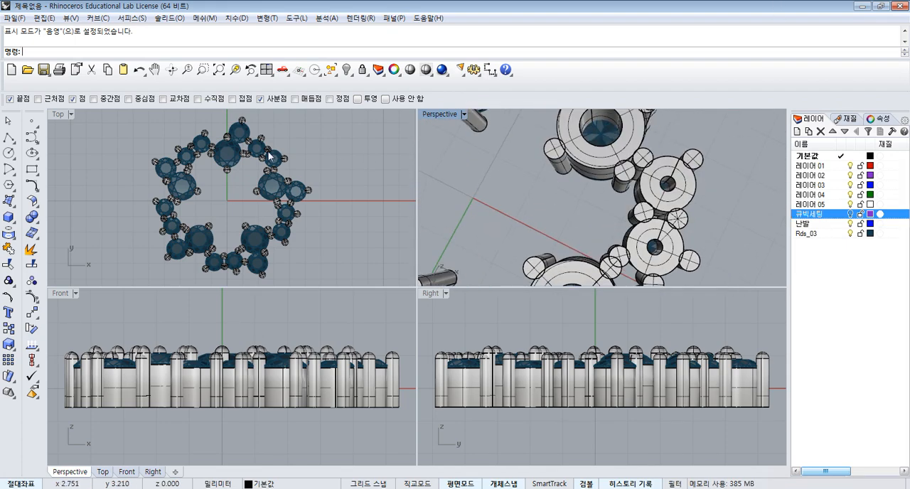
scroll(268, 155, "up", 6)
scroll(357, 229, "down", 3)
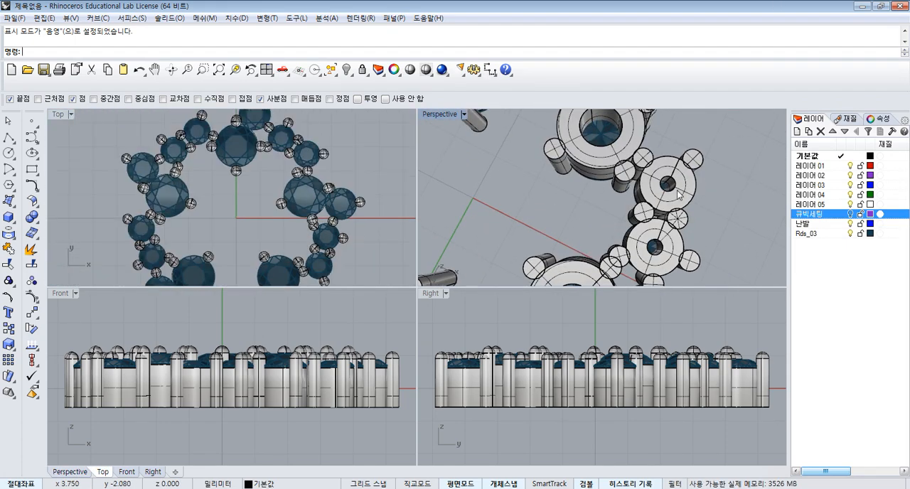
scroll(679, 196, "down", 8)
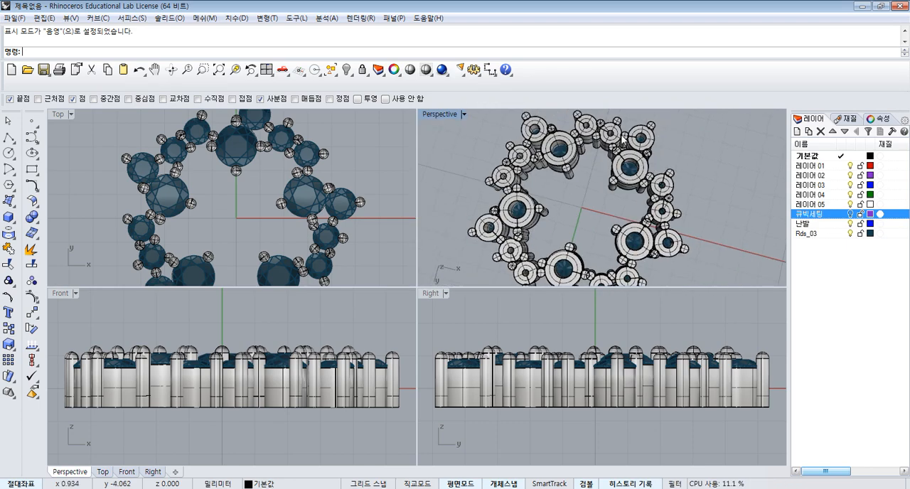
scroll(622, 142, "up", 5)
scroll(701, 232, "down", 3)
scroll(701, 268, "up", 3)
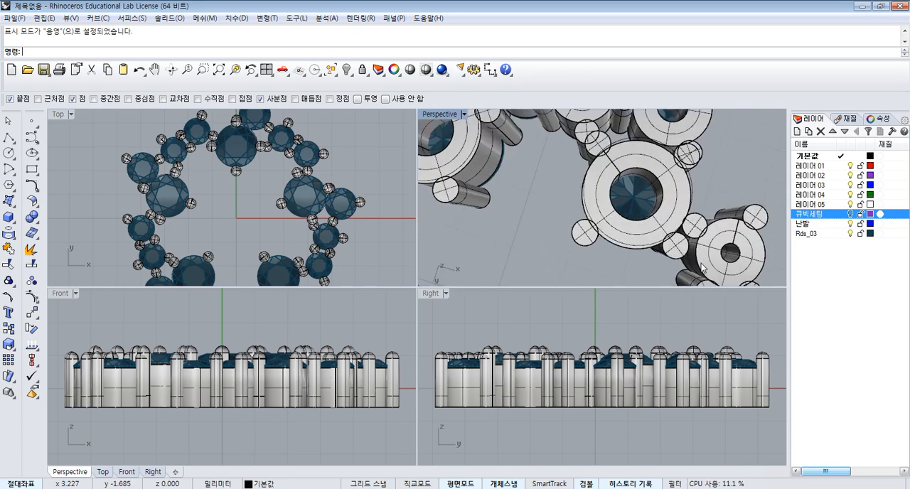
scroll(702, 267, "up", 4)
left_click(691, 222)
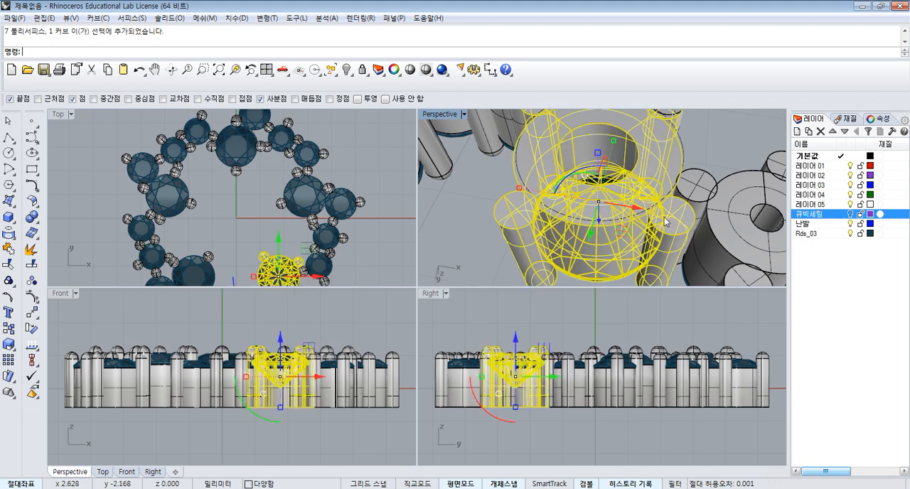
scroll(274, 190, "up", 10)
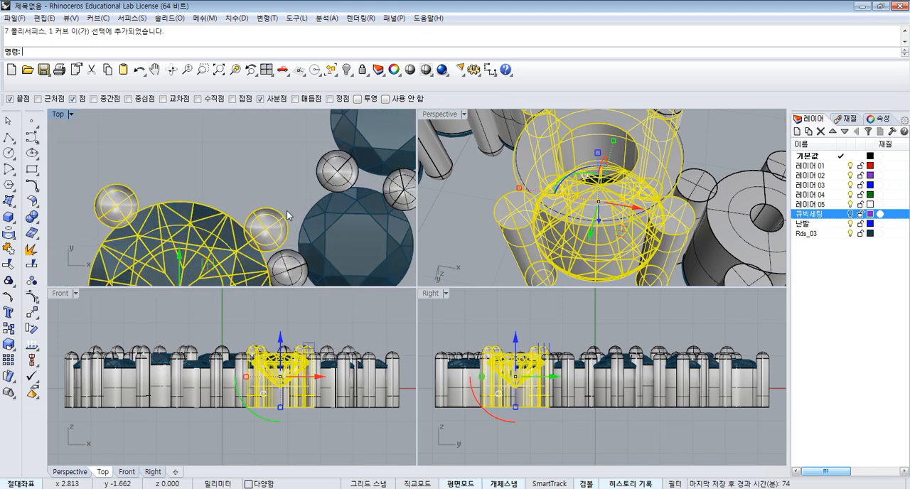
left_click(277, 193)
scroll(278, 189, "down", 5)
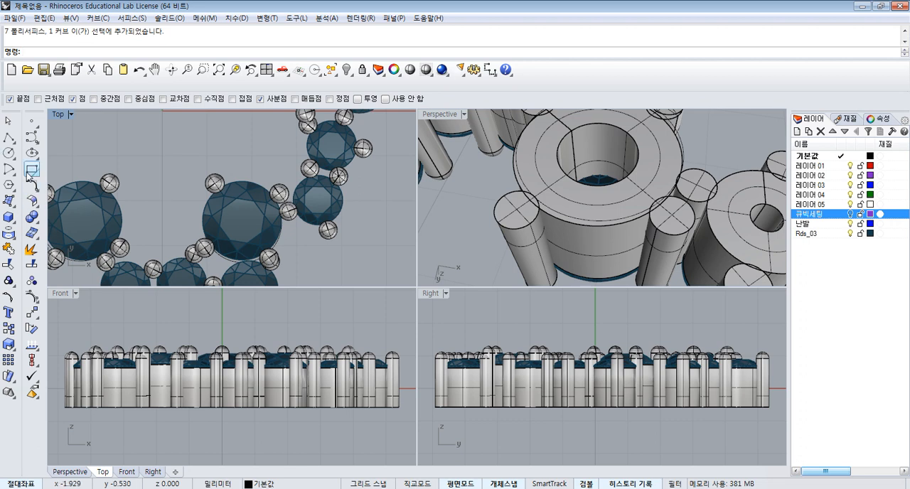
- Create a sphere about 0.37 mm in diameter and move it between the touching prongs of a large gem and its small neighbour
left_click(8, 139)
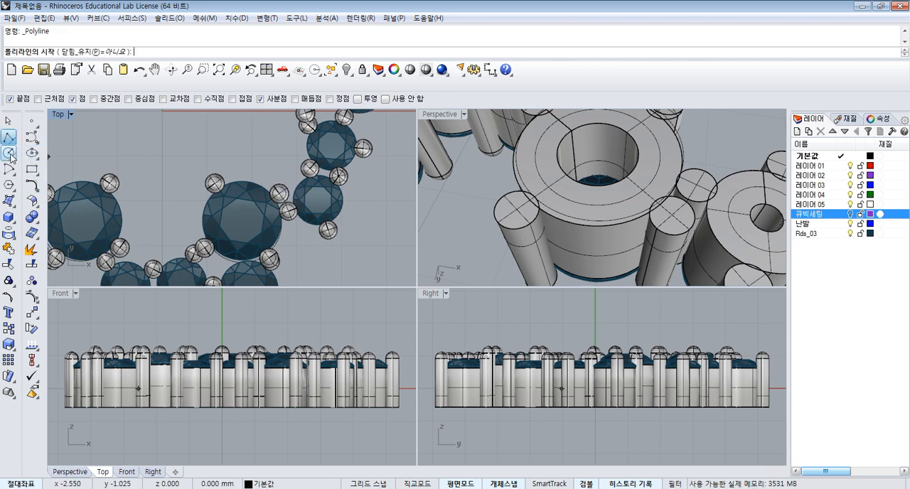
left_click(9, 217)
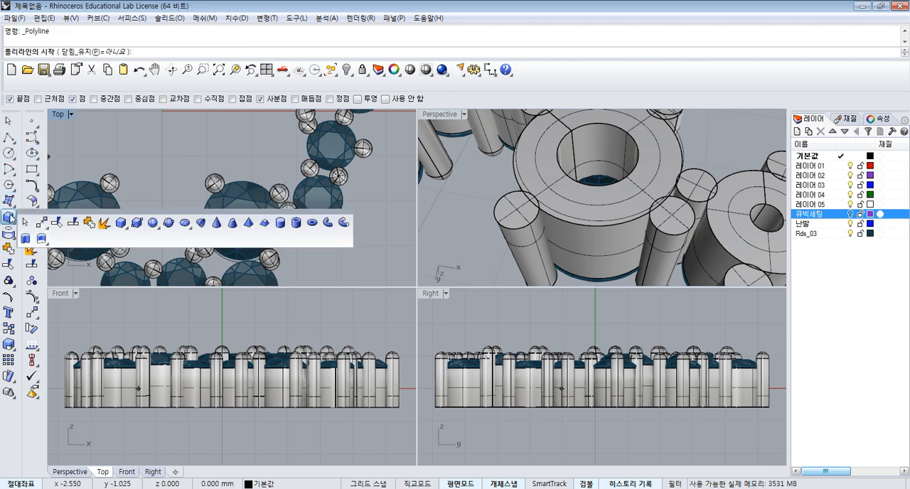
left_click(153, 224)
scroll(298, 206, "up", 10)
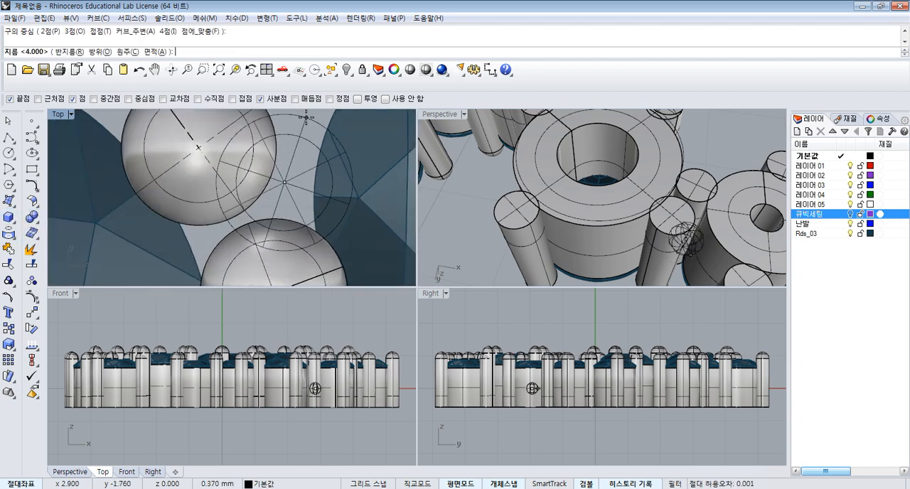
left_click(300, 135)
left_click_drag(299, 154, 268, 195)
scroll(680, 206, "up", 6)
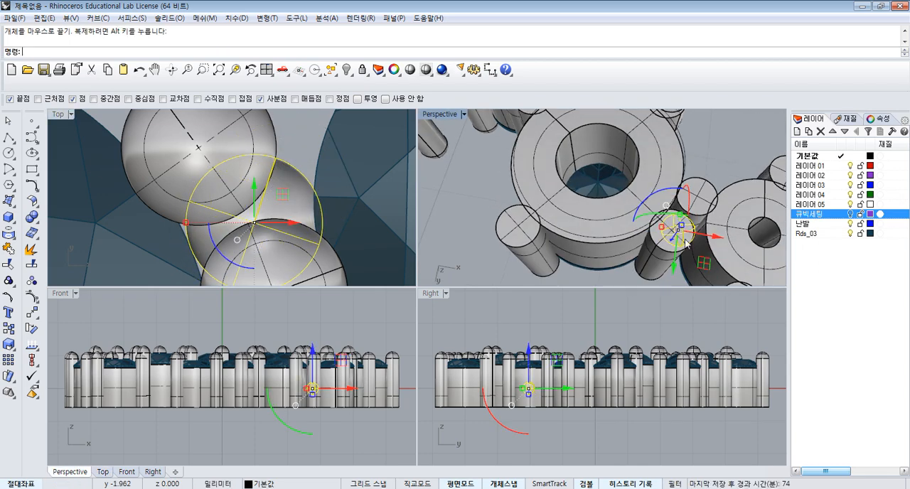
scroll(650, 197, "down", 6)
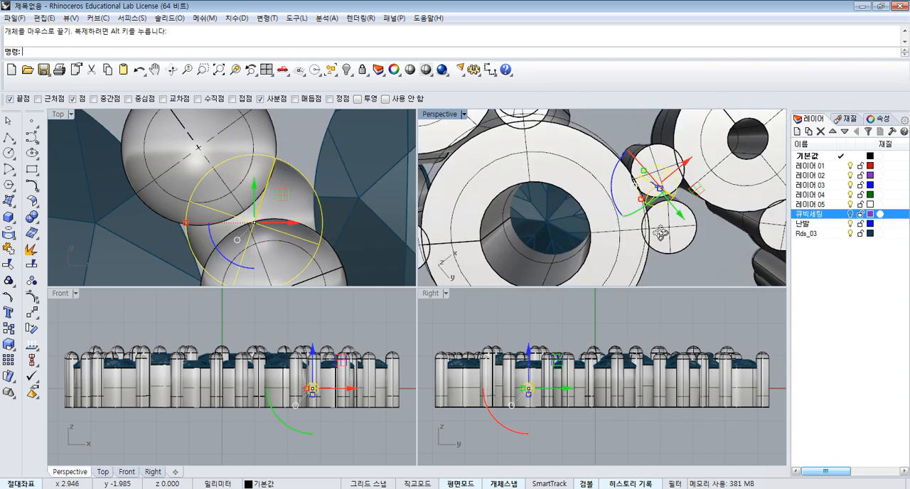
scroll(335, 343, "up", 3)
scroll(334, 343, "up", 1)
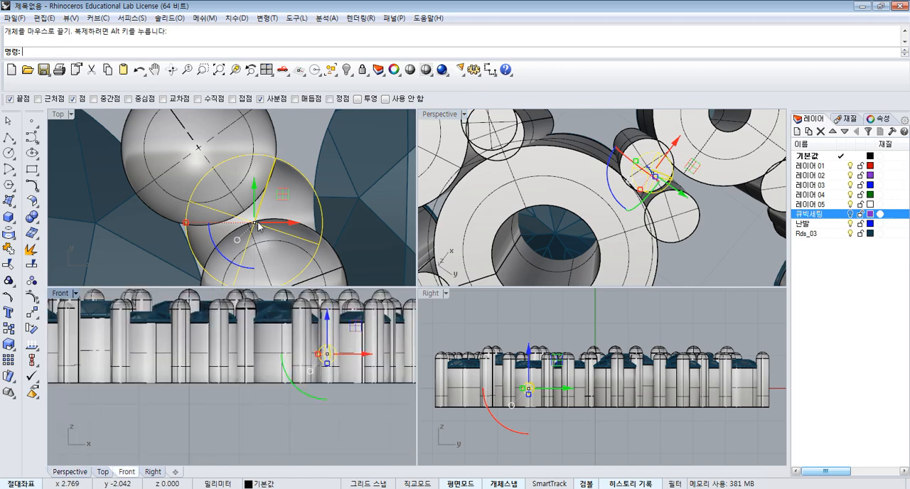
- Enlarge the connecting sphere and shift it slightly so that it bridges both neighbouring prongs
left_click_drag(186, 223, 164, 224, "shift")
scroll(357, 169, "down", 8)
left_click(741, 235)
right_click_drag(726, 242, 448, 263)
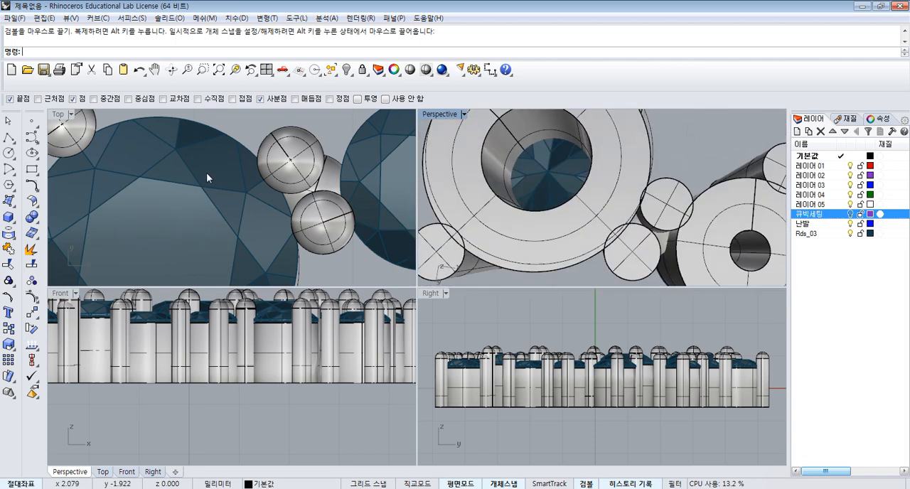
left_click(329, 180)
scroll(348, 188, "down", 3)
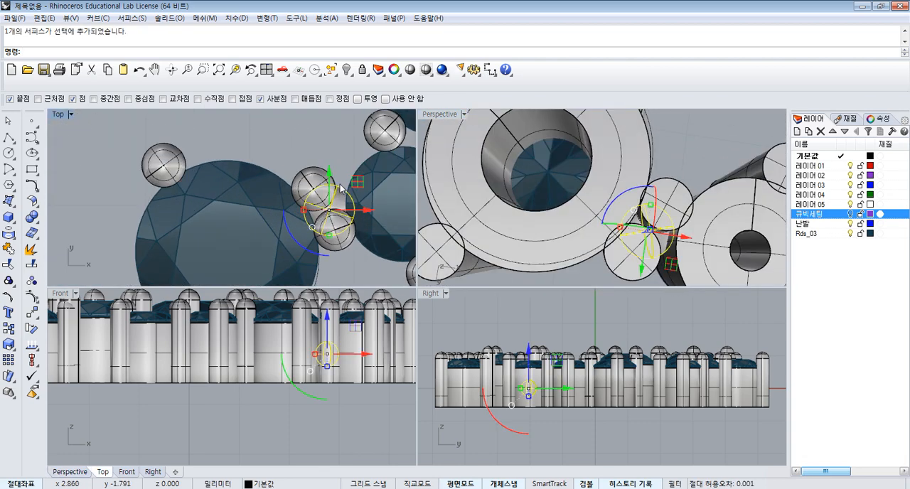
left_click_drag(354, 191, 324, 208)
scroll(341, 197, "up", 2)
scroll(320, 210, "down", 6)
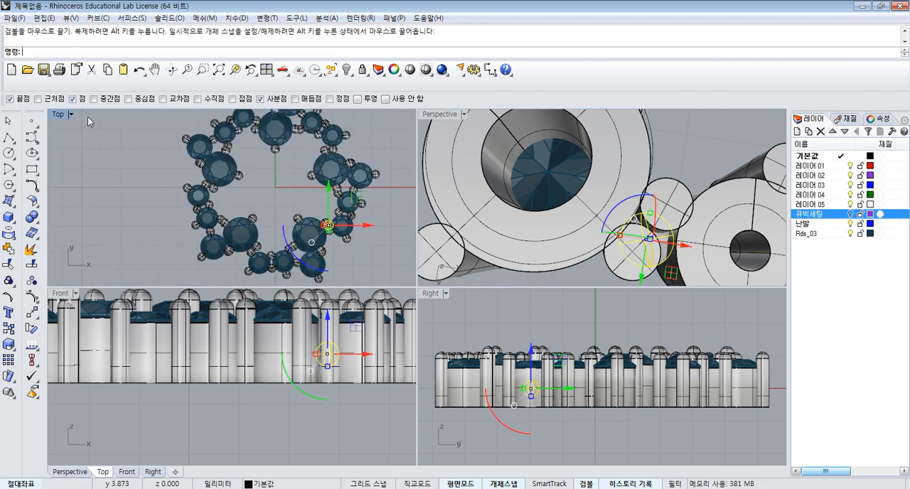
- Polar array the connecting sphere around the origin (0) with 5 items over a 360-degree fill angle
left_click(30, 312)
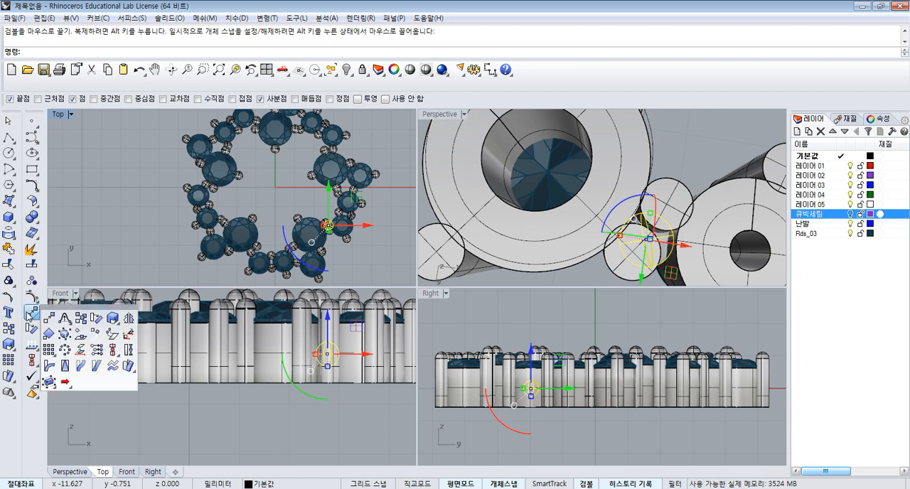
left_click(66, 349)
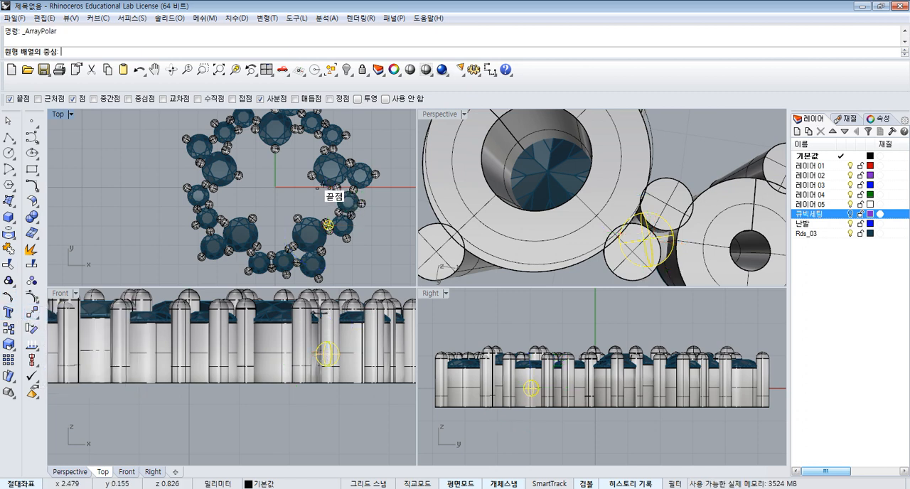
type("0")
key("Return")
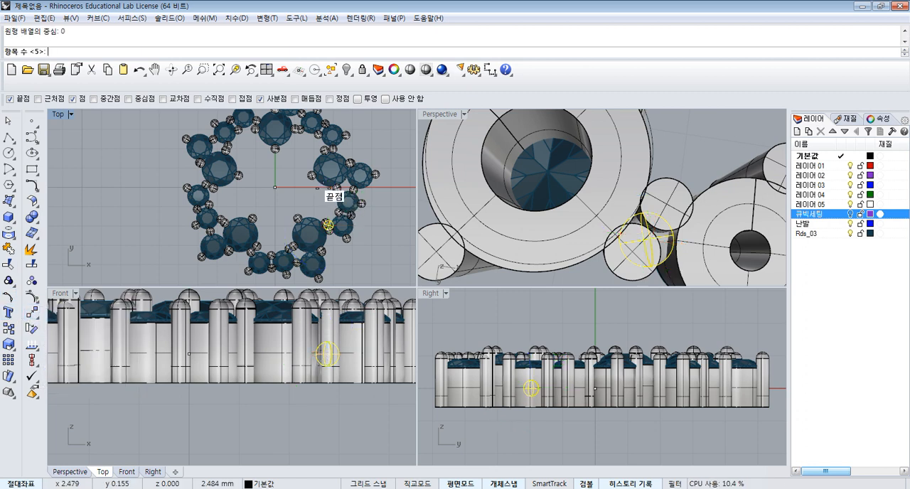
key("Return")
key("Return")
key("Return")
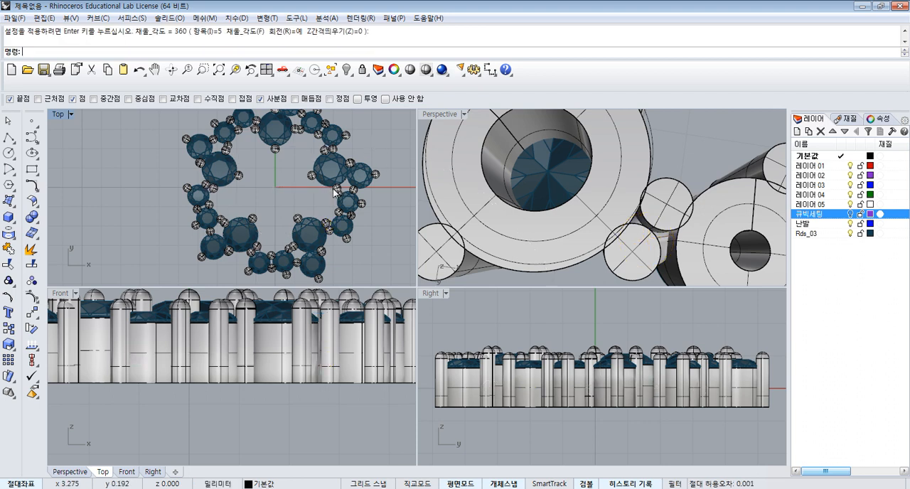
- Draw a circle 1.3 mm in diameter standing upright above the settings in the Right view
scroll(348, 189, "down", 3)
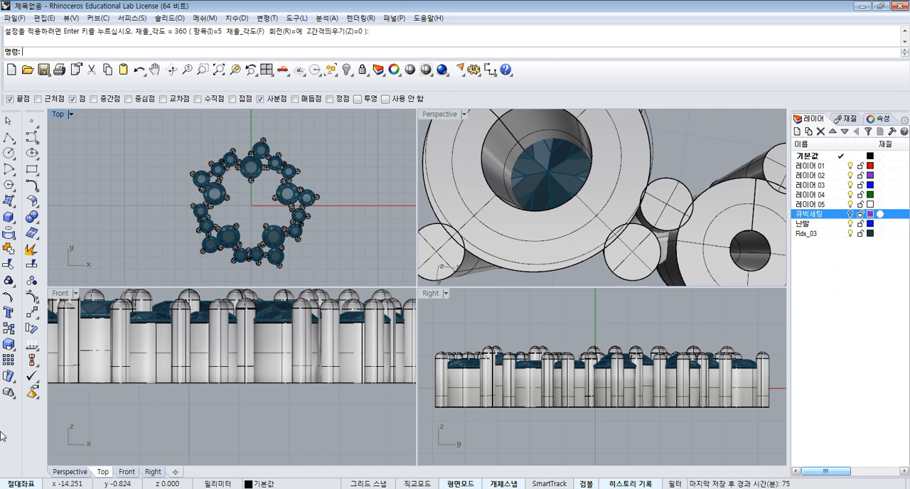
left_click(9, 153)
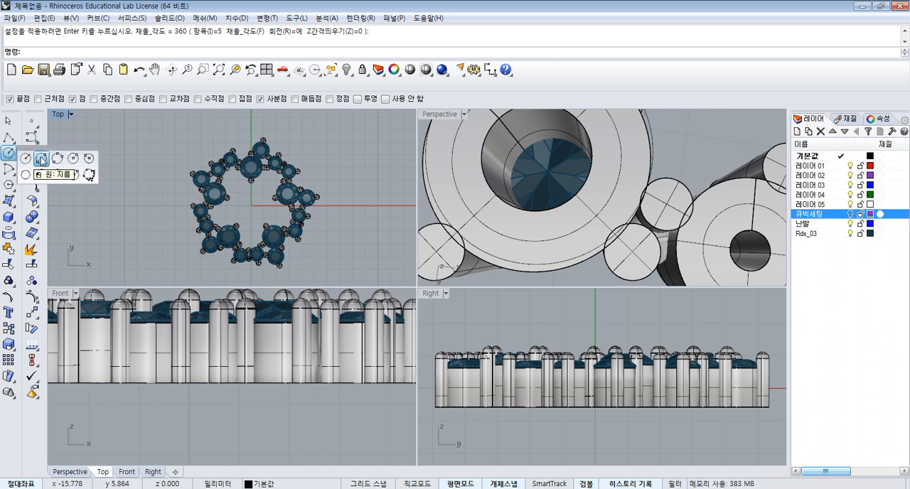
left_click(41, 160)
scroll(335, 370, "down", 5)
scroll(449, 374, "down", 4)
scroll(256, 361, "down", 3)
right_click_drag(252, 387, 237, 460)
scroll(195, 371, "up", 4)
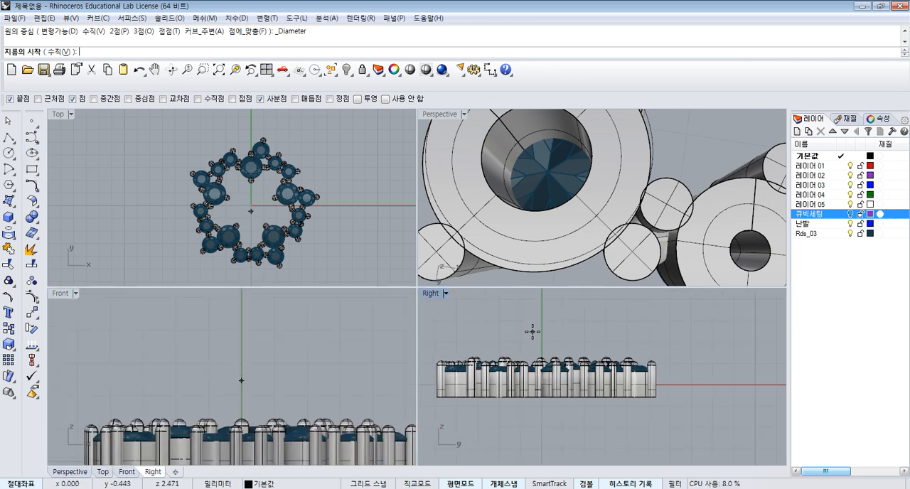
left_click(533, 330)
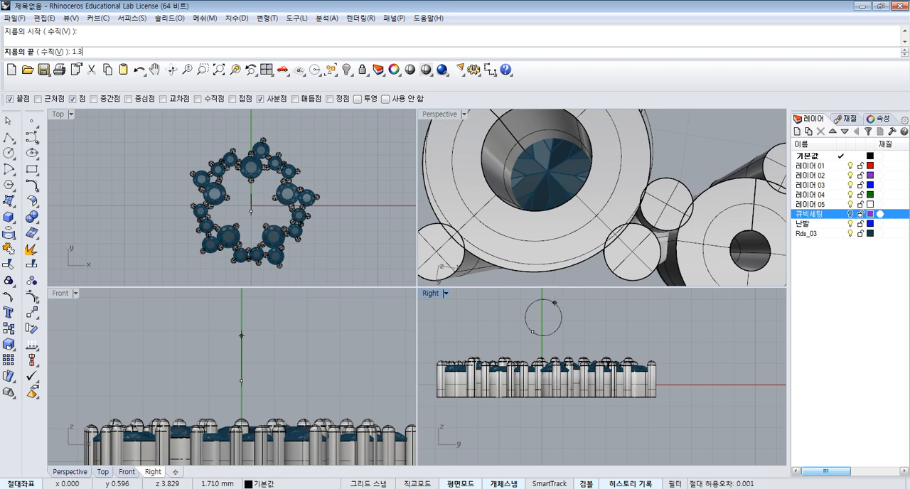
scroll(552, 328, "down", 4)
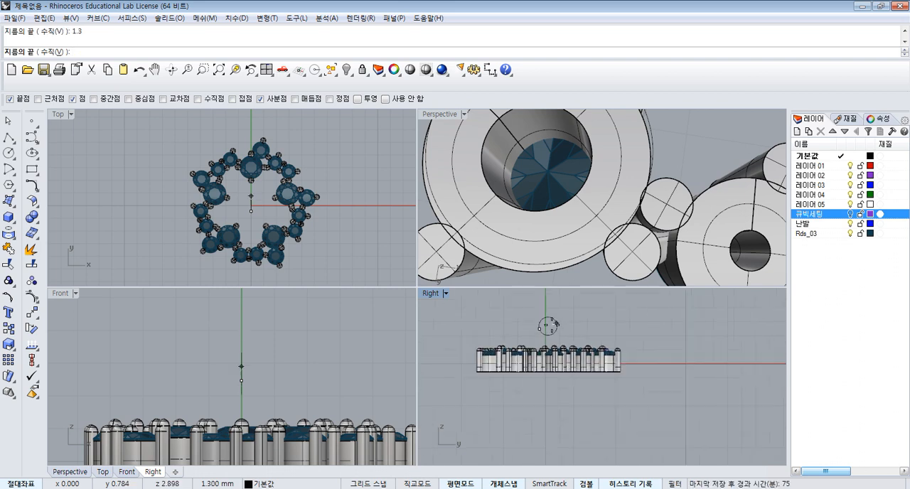
scroll(546, 310, "up", 4)
key("F8")
scroll(266, 197, "down", 4)
scroll(261, 199, "up", 5)
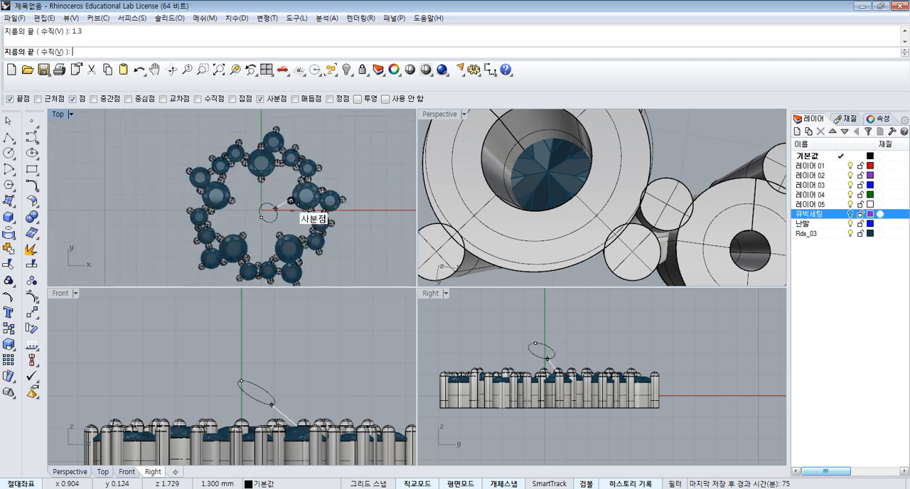
left_click(552, 320)
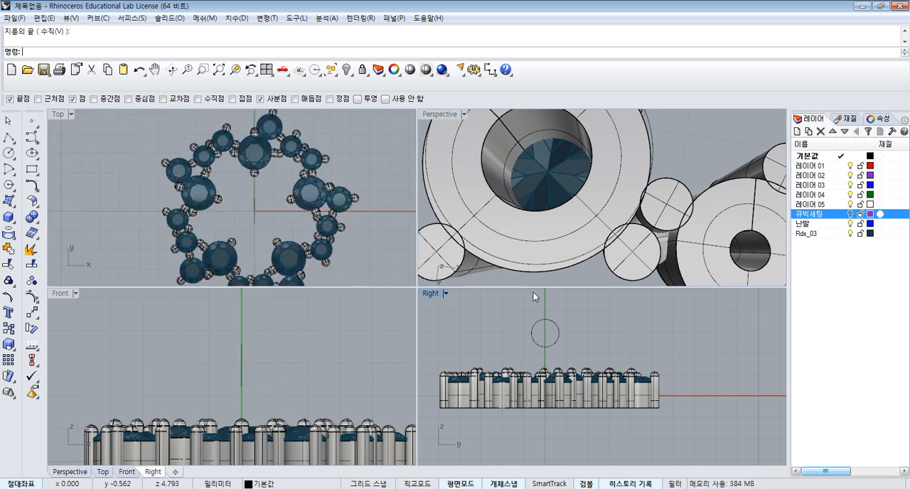
- Draw a circle 0.55 mm in diameter, perpendicular to the first circle and starting at its quadrant point
right_click(242, 207)
scroll(262, 200, "up", 2)
left_click(254, 198)
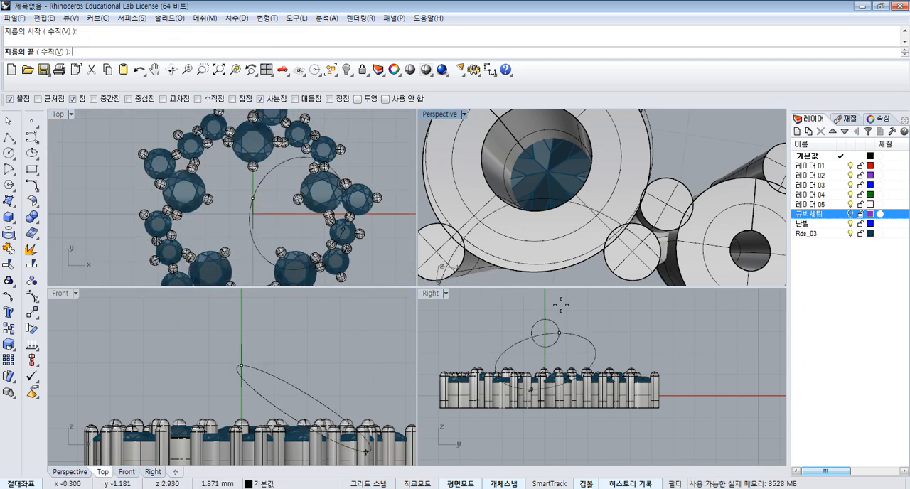
scroll(574, 319, "up", 4)
scroll(260, 188, "up", 2)
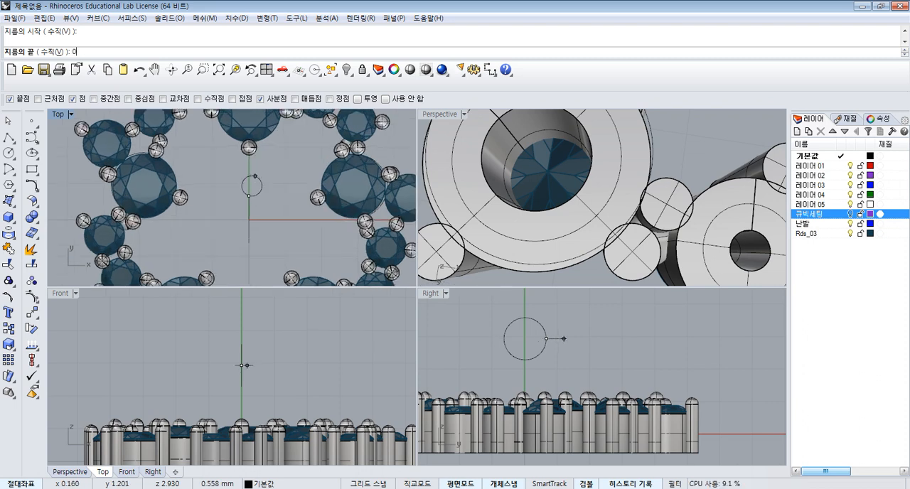
type("0.55")
key("Return")
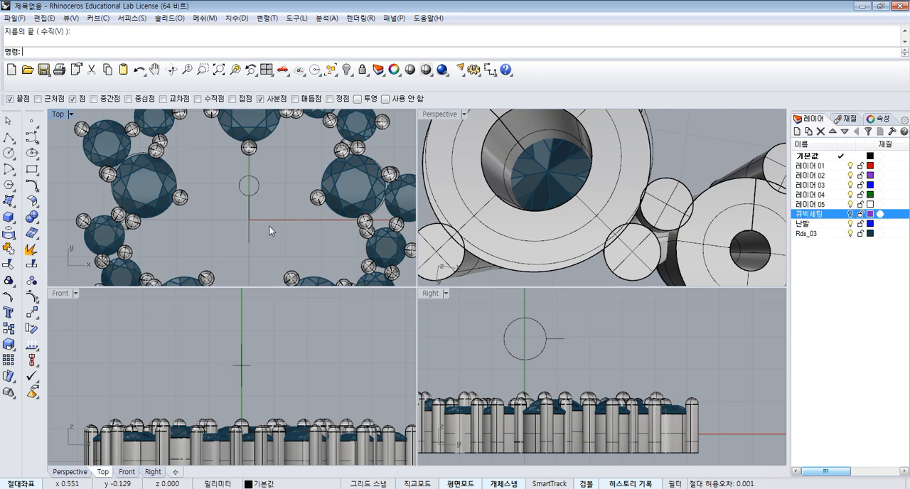
- Move both circles away from the origin to the empty area above and left of the pendant
scroll(267, 242, "down", 4)
scroll(268, 243, "up", 4)
left_click_drag(273, 245, 234, 195)
scroll(272, 220, "down", 9)
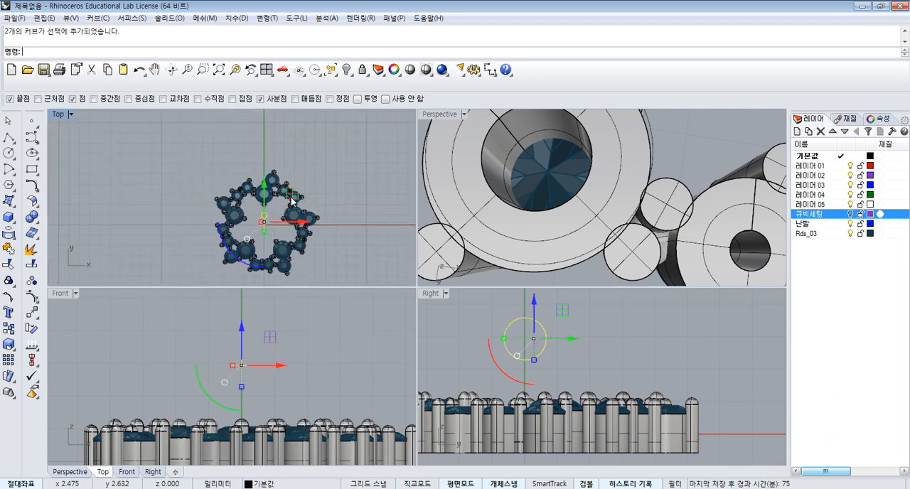
left_click_drag(292, 201, 231, 170)
scroll(245, 169, "up", 6)
left_click(283, 146)
scroll(263, 151, "up", 4)
right_click_drag(246, 160, 272, 154)
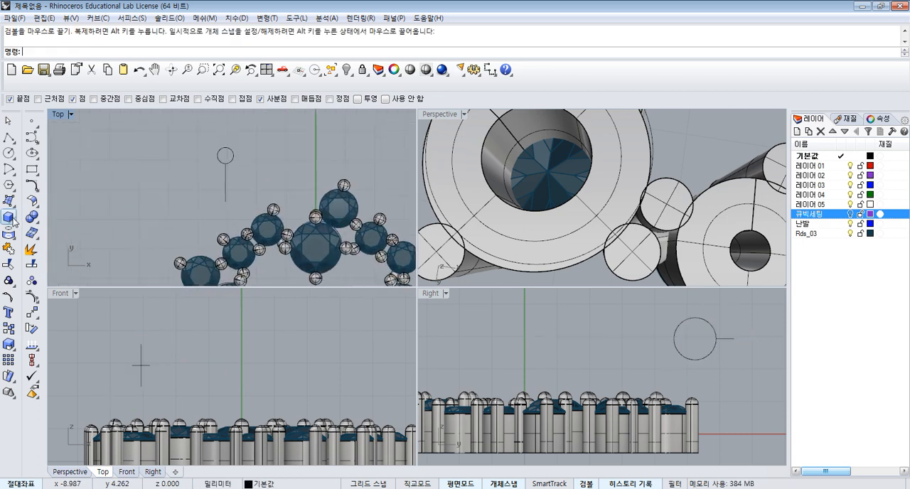
- Sweep the small circle along the large circle with a one-rail sweep to form a solid ring
left_click(8, 202)
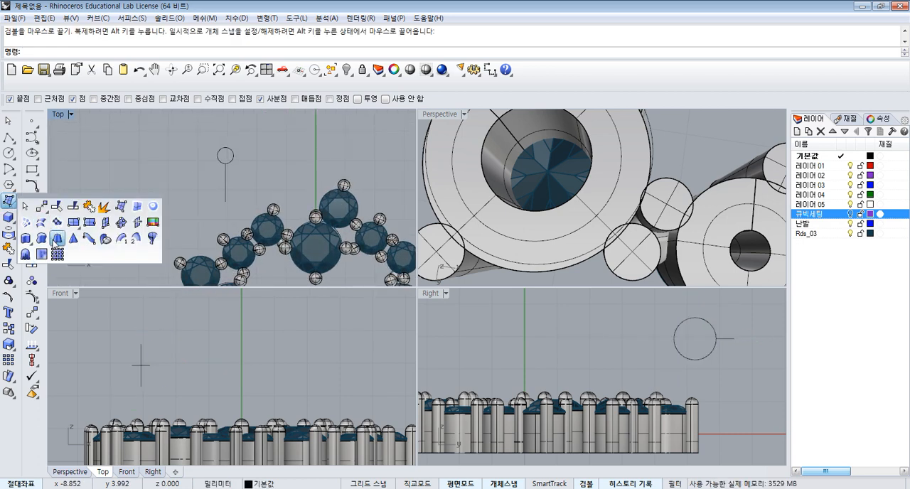
left_click(125, 239)
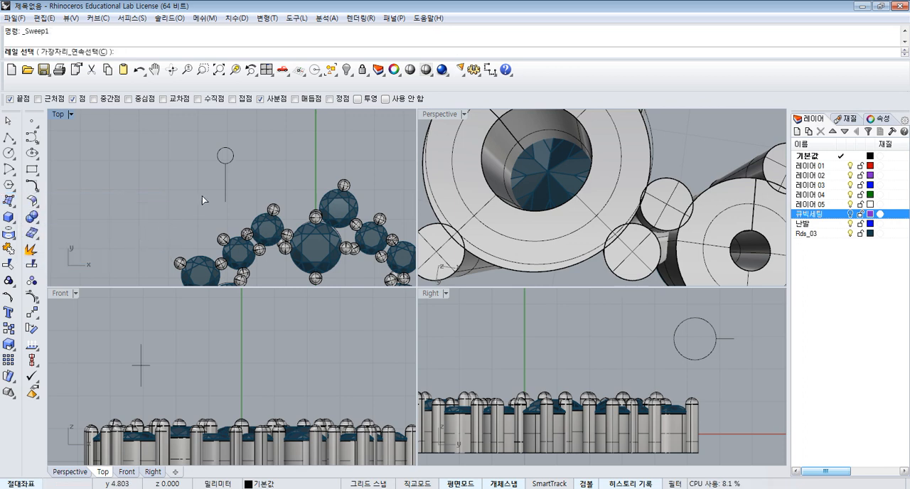
left_click(226, 182)
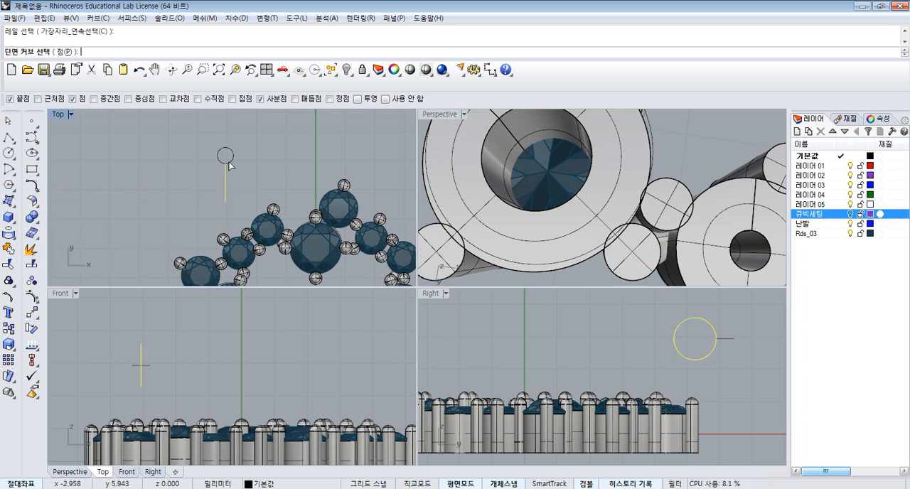
key("Return")
key("Return")
key("Return")
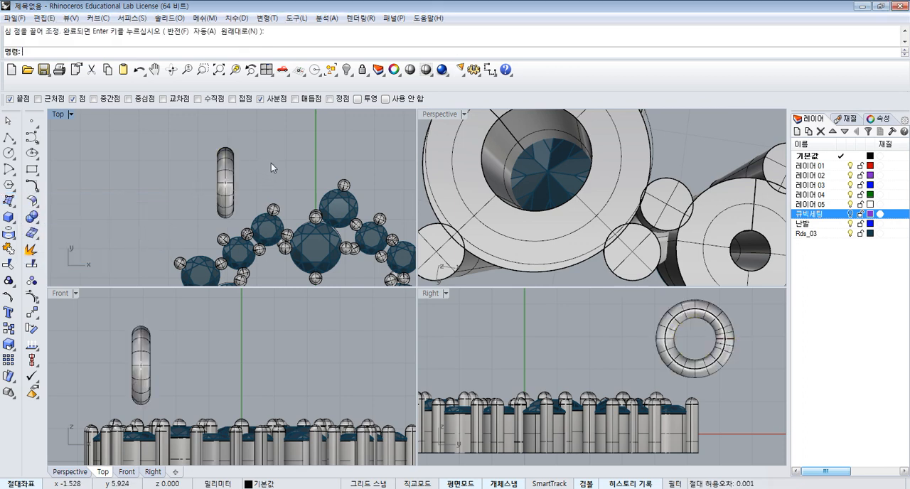
- Rotate the ring diagonally in plan, place it beside the pendant's upper-left settings and lower it to their underside
left_click_drag(206, 182, 178, 225)
left_click_drag(246, 151, 196, 216)
scroll(236, 178, "up", 2)
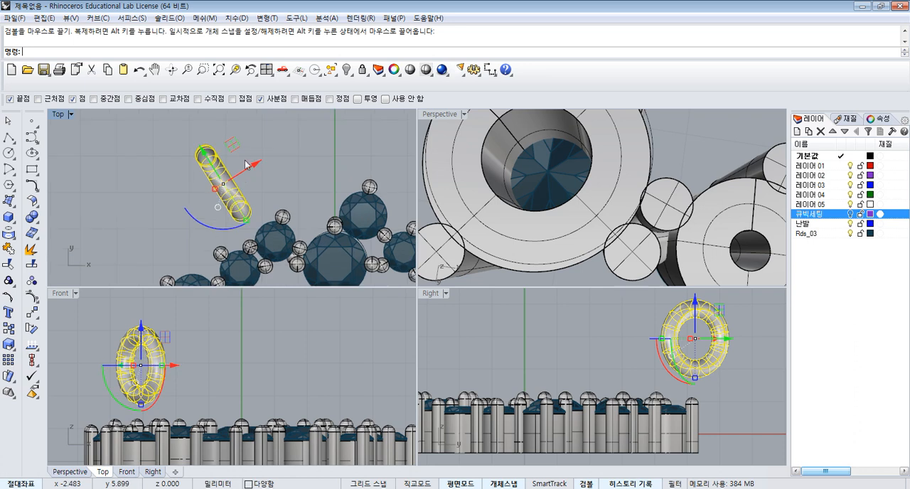
left_click_drag(246, 165, 226, 208)
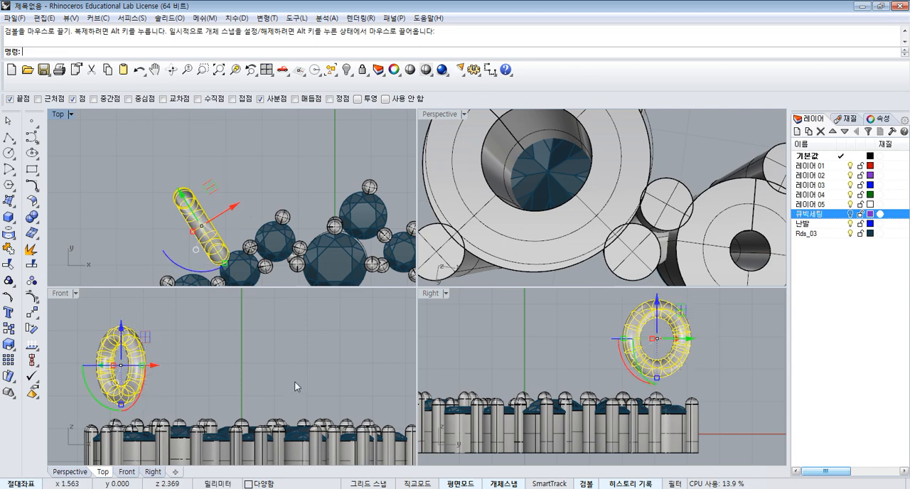
scroll(246, 363, "down", 5)
left_click_drag(215, 336, 215, 384)
scroll(307, 196, "down", 2)
scroll(313, 200, "down", 2)
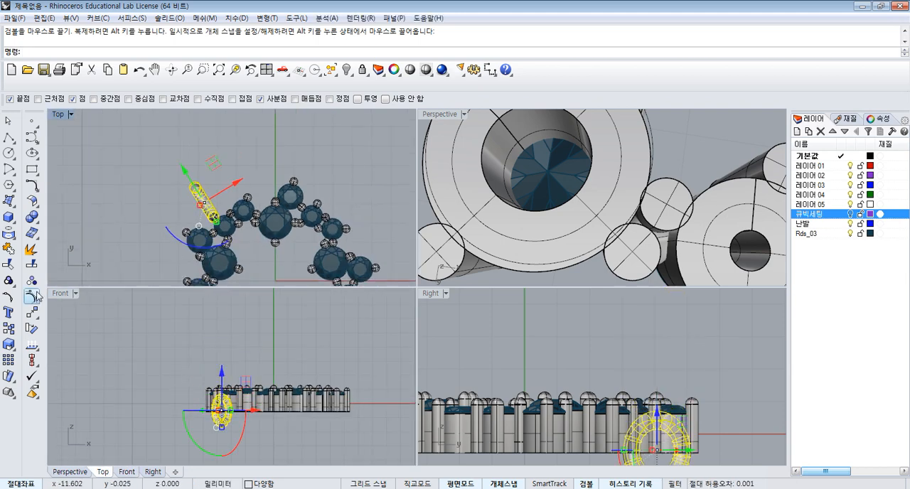
- Mirror the ring across the vertical axis through the origin (0), keeping the original
left_click(31, 317)
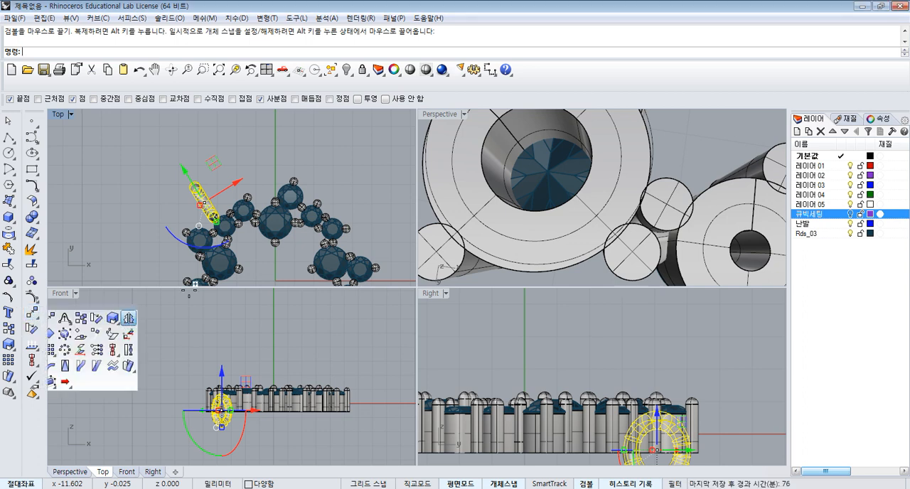
left_click(128, 319)
type("0")
key("Return")
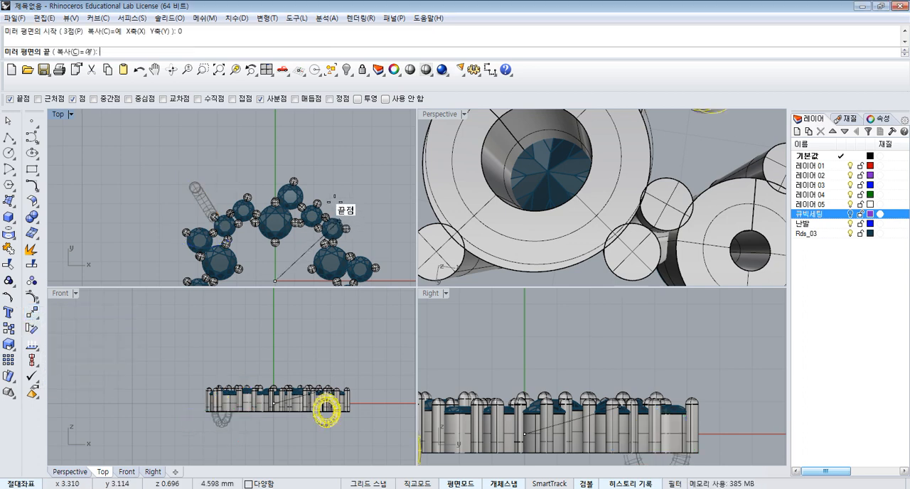
left_click(329, 143)
left_click(329, 143)
scroll(596, 202, "down", 8)
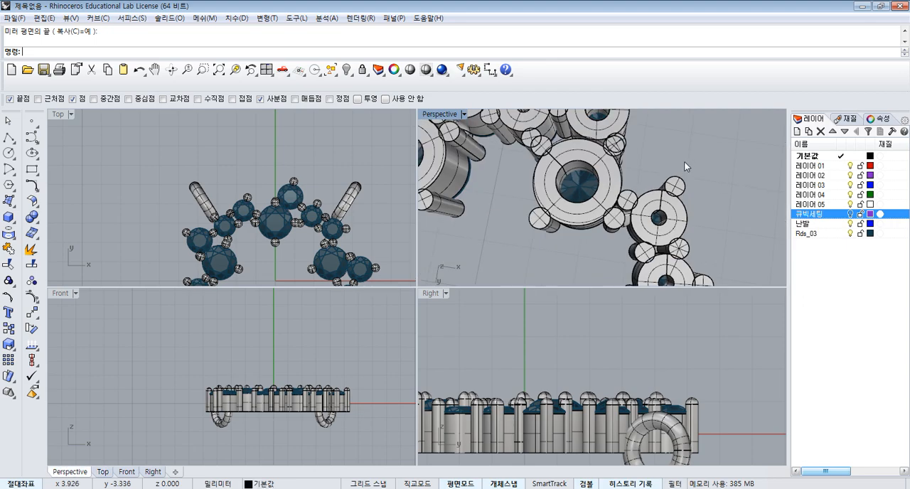
- Raise the chain ring slightly relative to the settings and check how both rings sit against the pendant
right_click_drag(684, 161, 757, 267)
right_click_drag(674, 431, 665, 405)
scroll(665, 411, "up", 2)
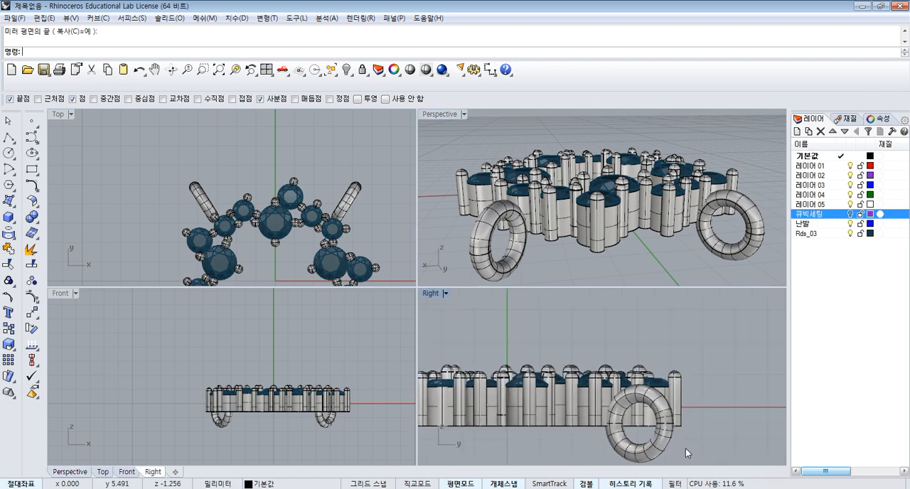
left_click_drag(686, 451, 656, 442)
scroll(647, 402, "up", 2)
left_click_drag(637, 392, 637, 369)
left_click(730, 138)
right_click_drag(730, 139, 668, 169)
scroll(679, 150, "down", 5)
scroll(322, 185, "down", 6)
right_click_drag(322, 185, 315, 182)
right_click_drag(623, 191, 592, 229)
right_click_drag(273, 187, 269, 187)
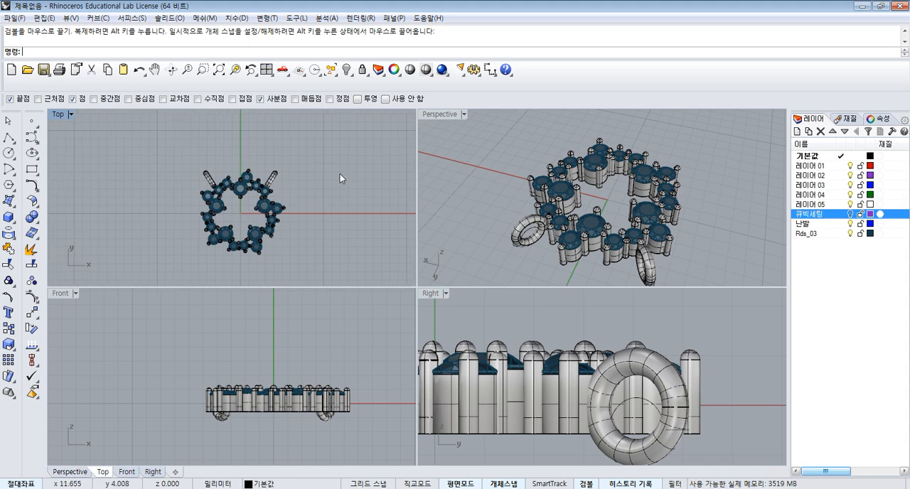
- Fit the model in all views and show all hidden objects, including the reference picture and single settings
left_click(267, 69)
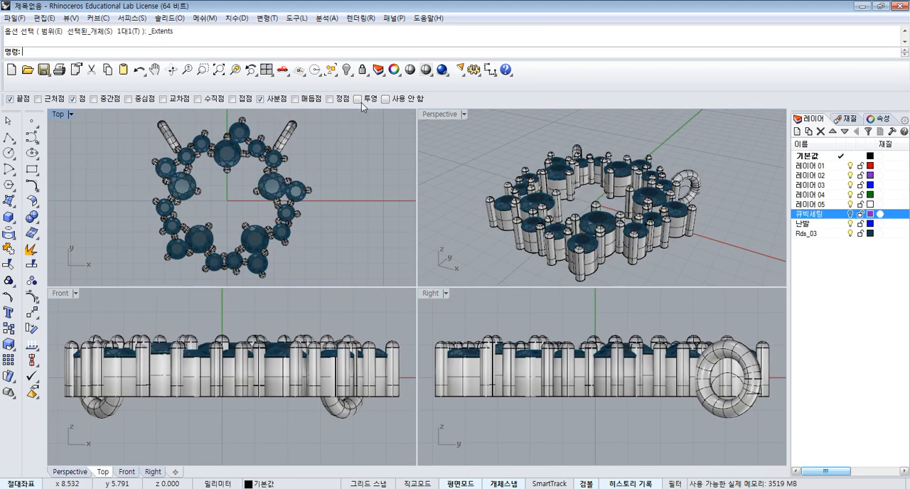
left_click(346, 69)
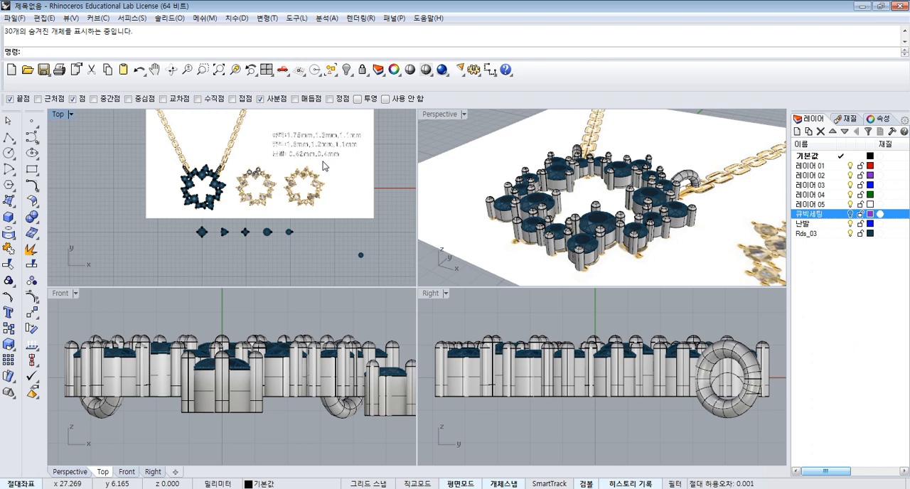
scroll(257, 224, "up", 3)
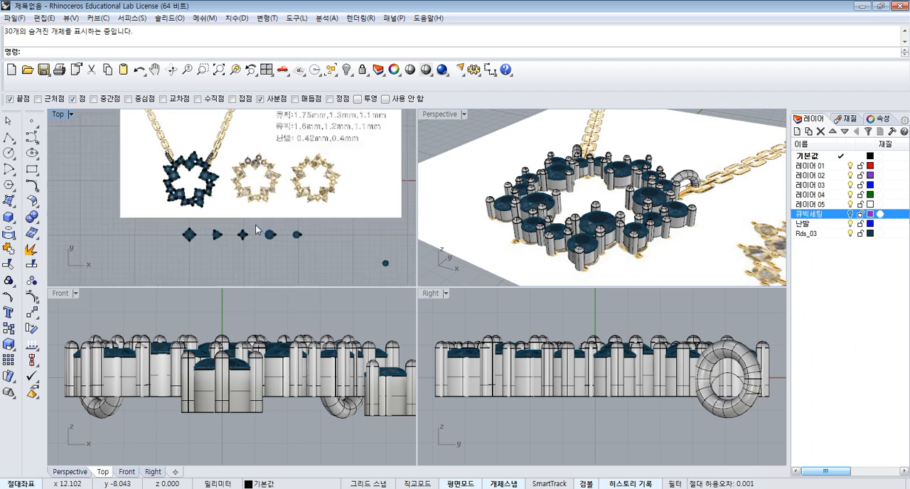
right_click_drag(279, 178, 293, 185)
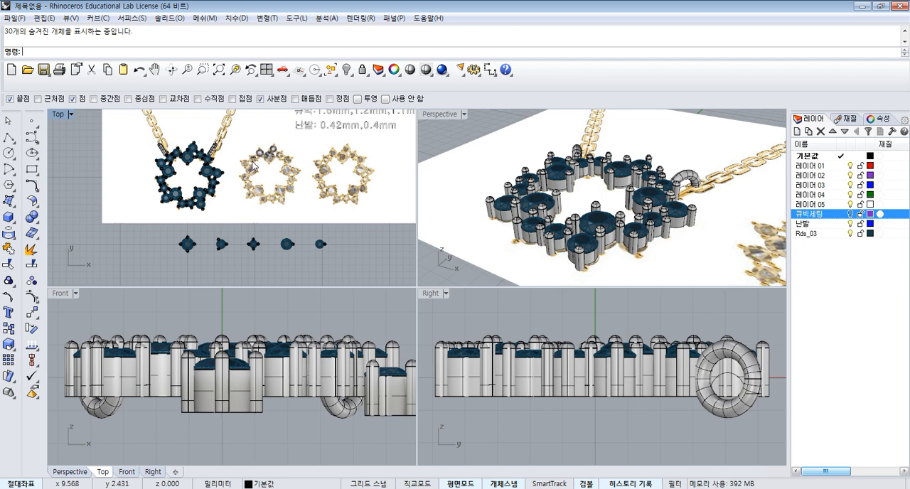
scroll(245, 172, "down", 2)
scroll(265, 166, "up", 2)
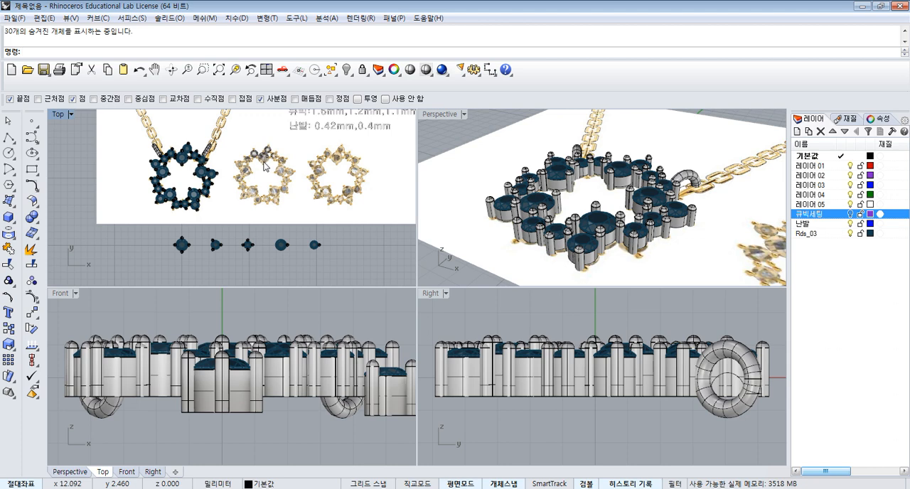
scroll(264, 166, "down", 1)
scroll(217, 216, "up", 2)
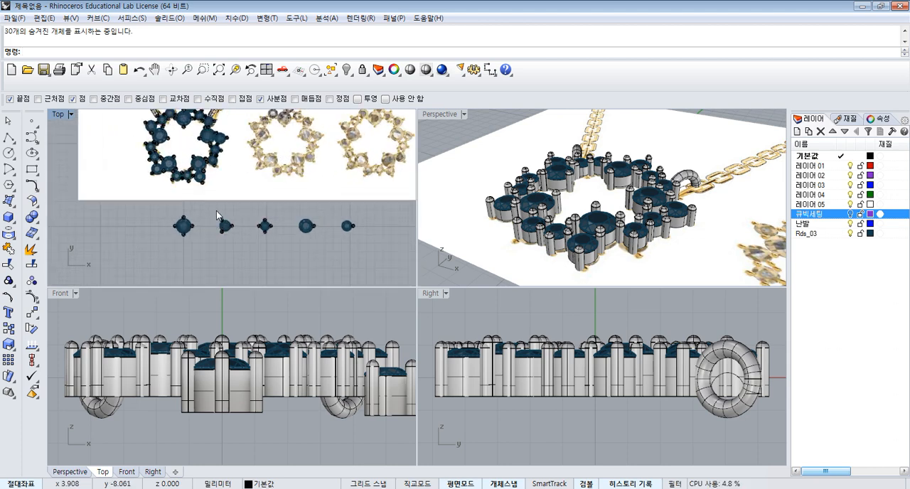
scroll(265, 168, "down", 2)
- Move the complete pendant with its rings off the reference picture to the empty area on its left
left_click_drag(147, 120, 264, 186)
right_click_drag(273, 159, 329, 168)
left_click_drag(318, 169, 197, 167)
left_click(238, 225)
scroll(230, 211, "up", 2)
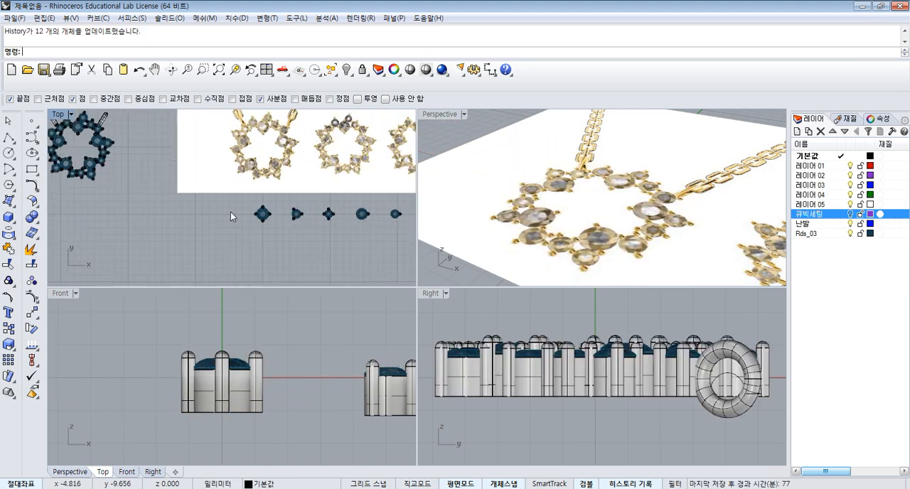
- Move the reference picture so the centre of its middle star sits on the origin (0)
left_click(329, 145)
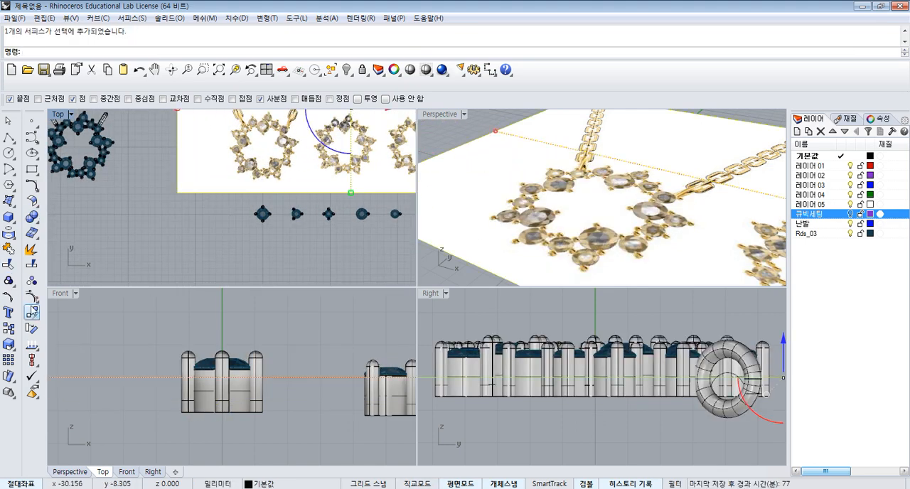
left_click(33, 312)
scroll(332, 155, "up", 3)
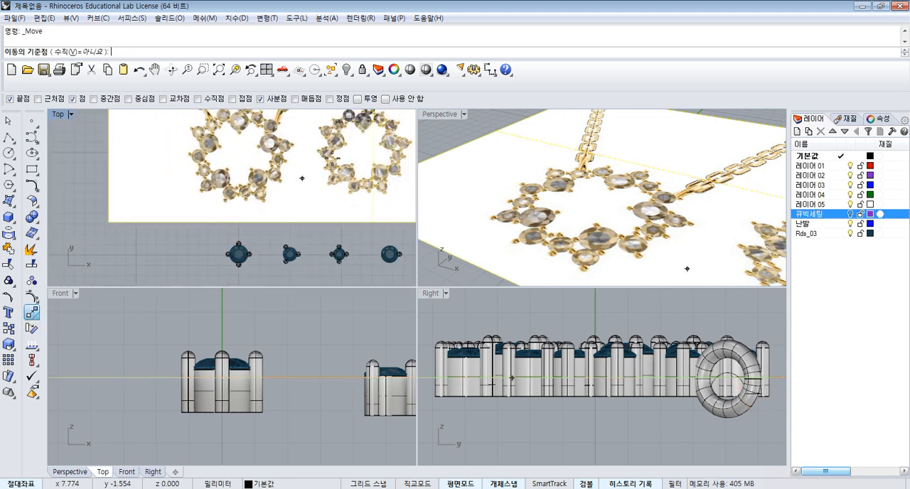
scroll(327, 186, "down", 4)
right_click_drag(366, 155, 317, 173)
scroll(311, 180, "up", 8)
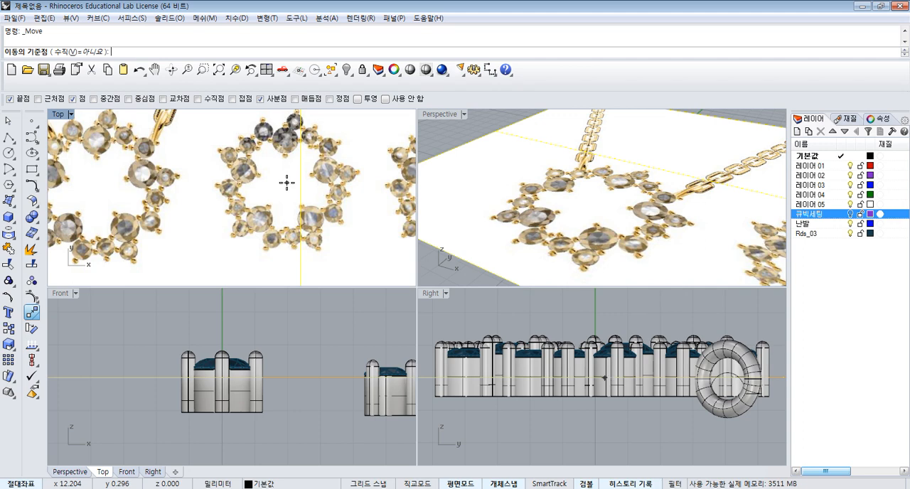
left_click(286, 182)
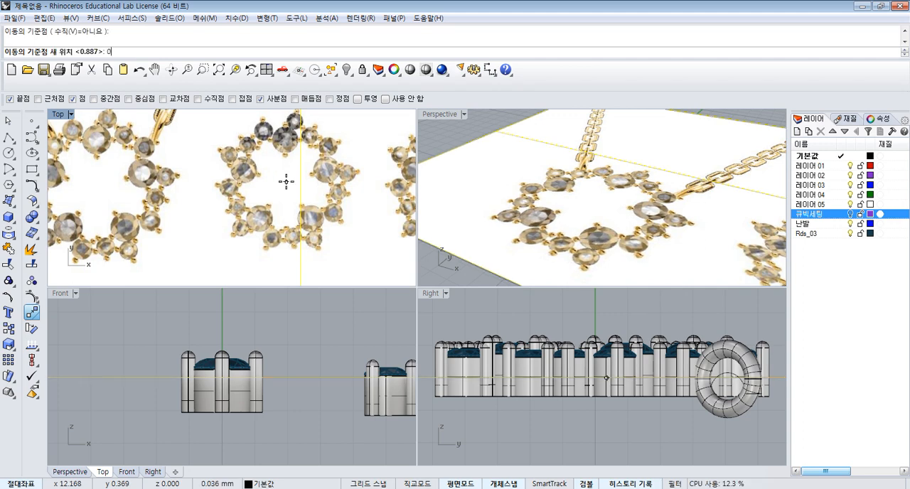
key("Return")
scroll(286, 182, "down", 5)
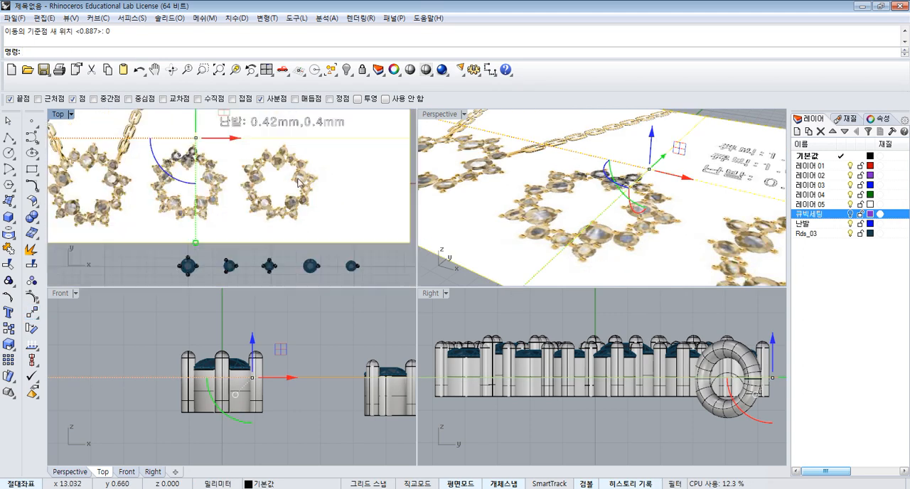
- Lock the reference picture and select the large four-prong setting below it in the maximized Top view
left_click(362, 71)
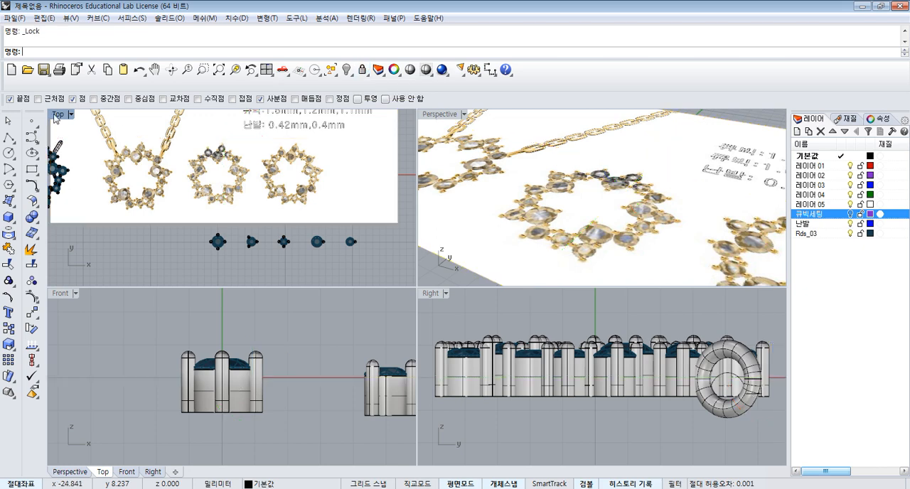
double_click(56, 118)
scroll(442, 299, "up", 4)
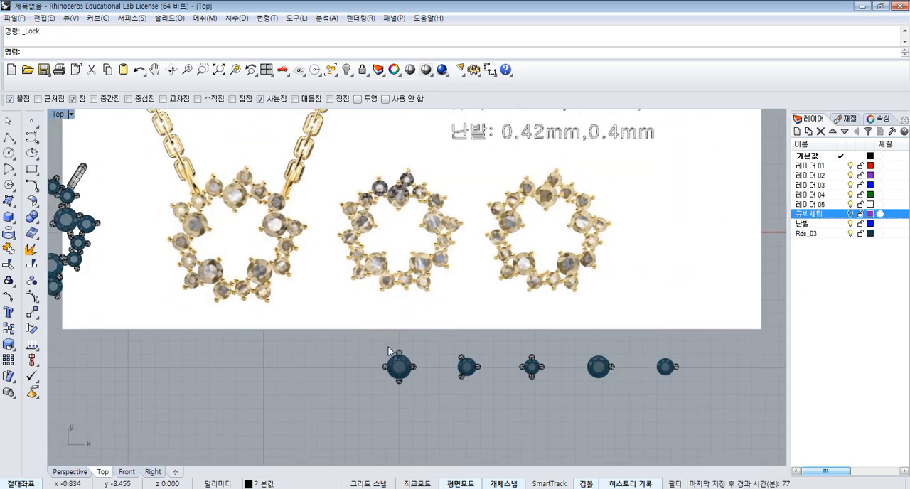
left_click_drag(366, 341, 433, 403)
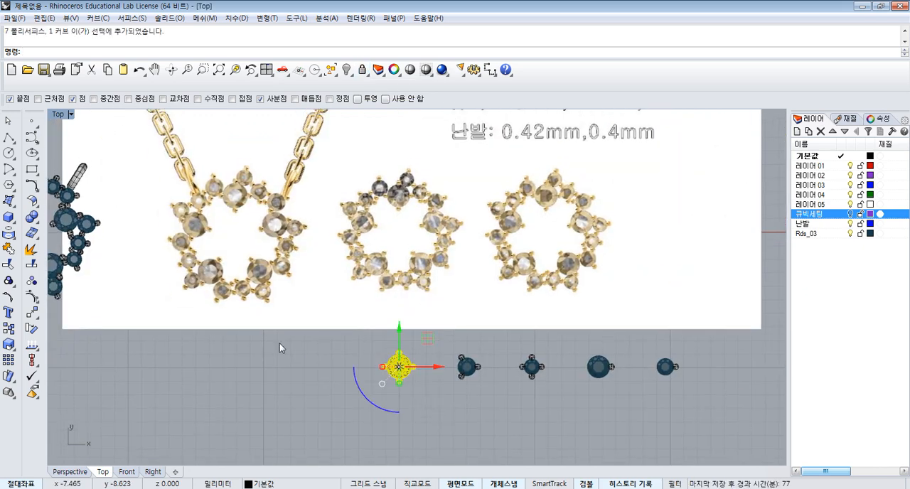
left_click(8, 345)
scroll(398, 367, "up", 2)
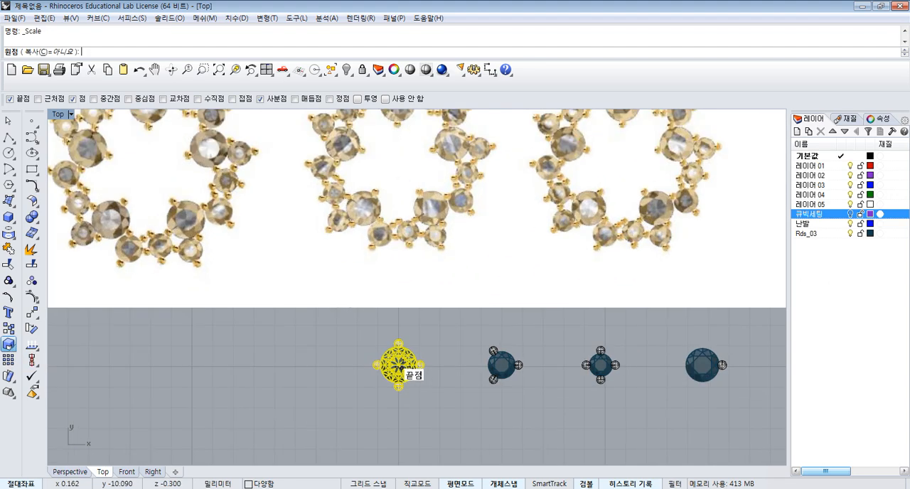
scroll(403, 365, "up", 10)
left_click(400, 364)
scroll(406, 352, "down", 6)
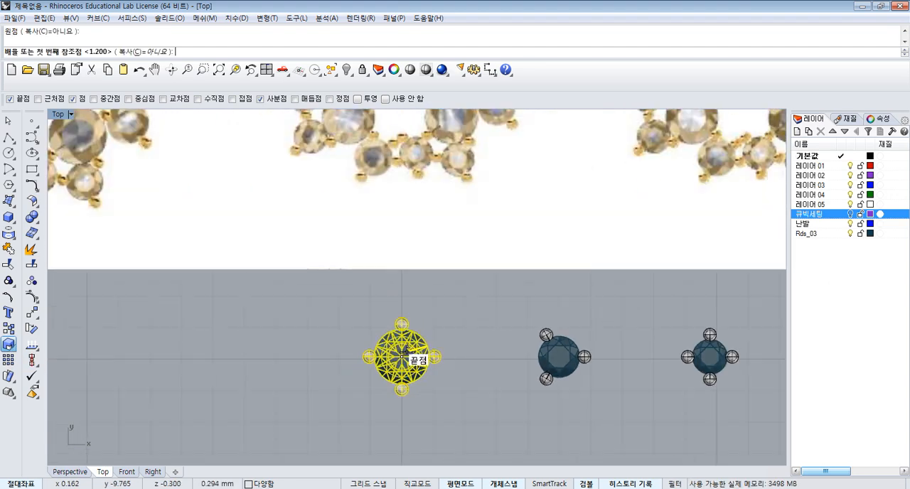
type("0")
key("Return")
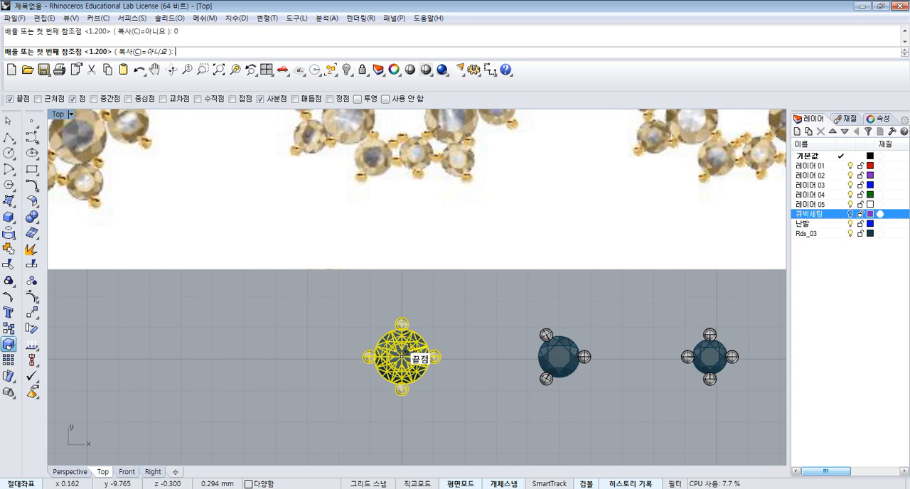
scroll(419, 355, "down", 3)
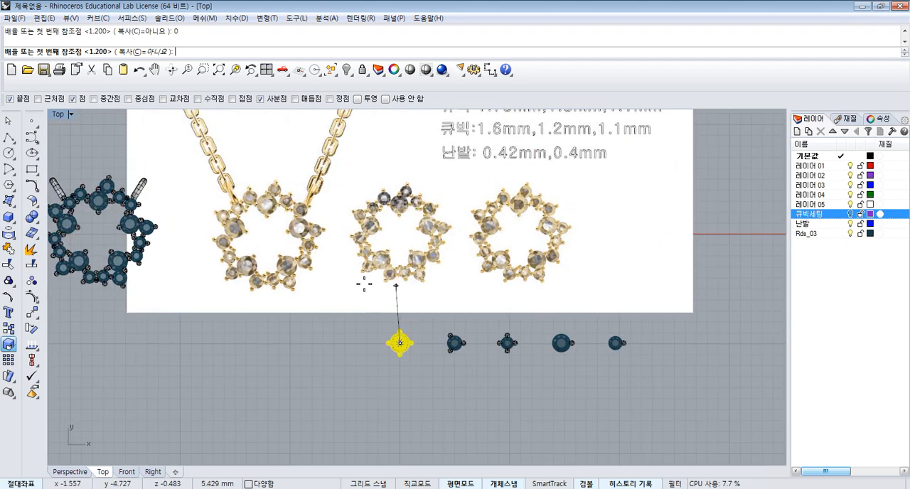
key("Escape")
- Copy the large four-prong setting from its stone centre to the origin (0)
left_click(8, 329)
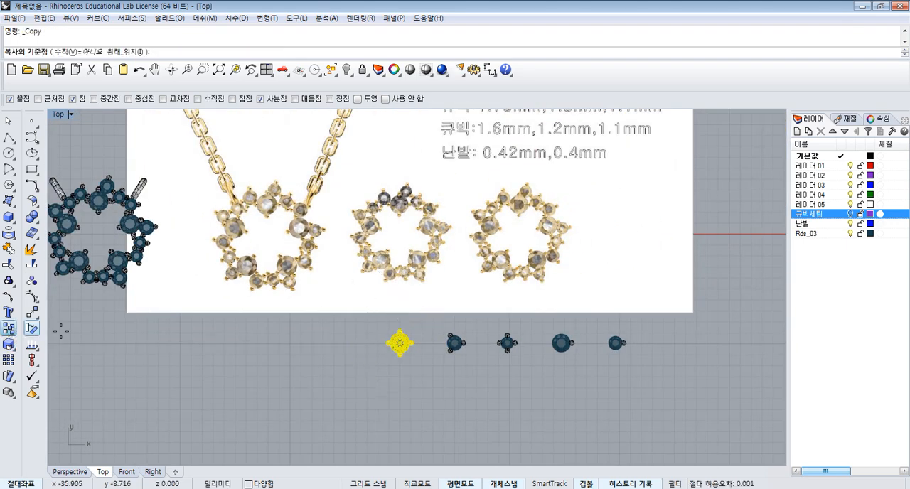
scroll(400, 343, "up", 8)
left_click(373, 363)
scroll(380, 366, "down", 6)
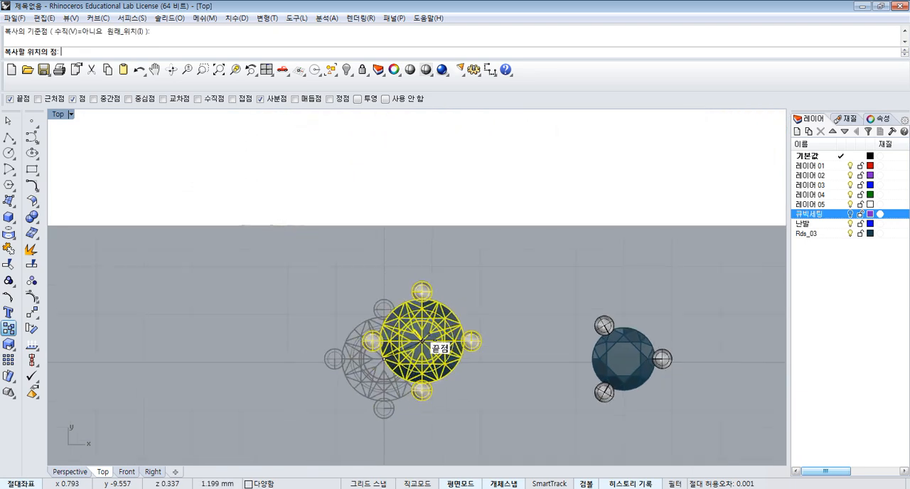
scroll(389, 381, "down", 3)
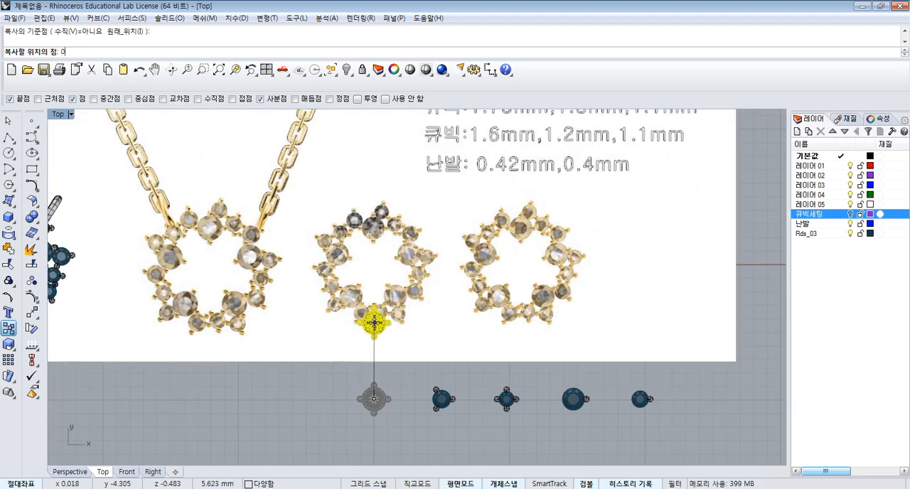
type("0")
key("Return")
key("Return")
scroll(387, 249, "up", 3)
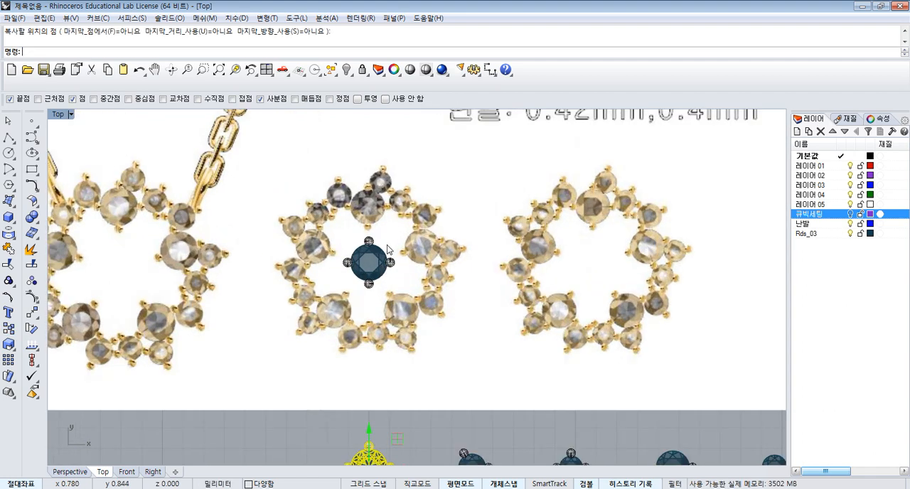
- Move the copied four-prong setting straight up about 2.7 mm onto the large upper stone of the middle star
scroll(387, 248, "down", 2)
left_click_drag(346, 283, 346, 285)
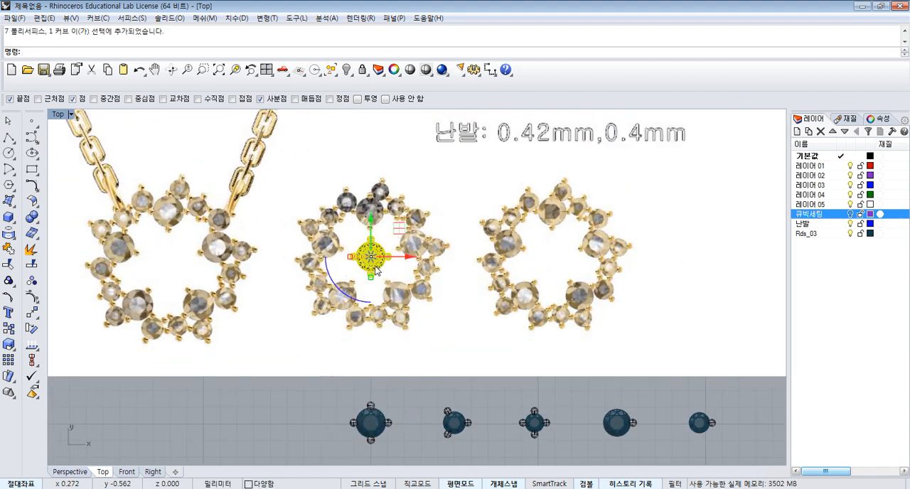
left_click_drag(373, 228, 373, 182)
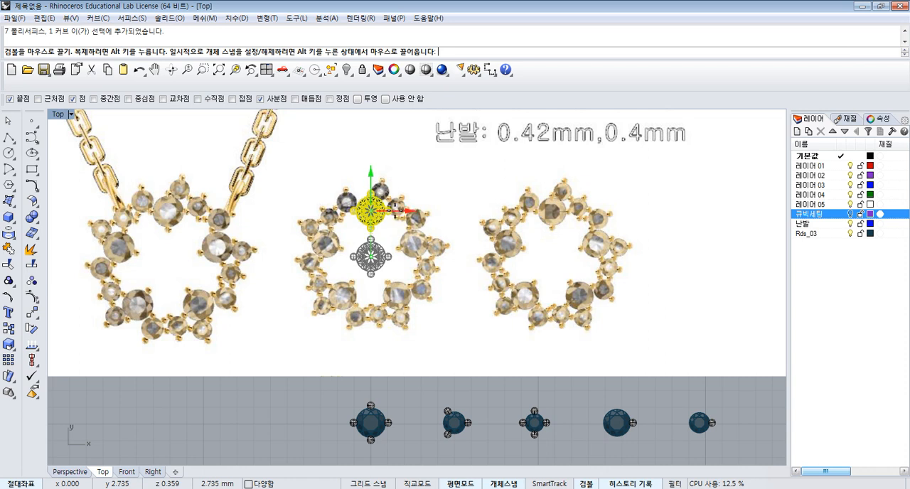
- Copy the three-prong setting from its centre onto the star's tip stone, just above and right of the large setting
right_click_drag(479, 414, 449, 393)
left_click(459, 385)
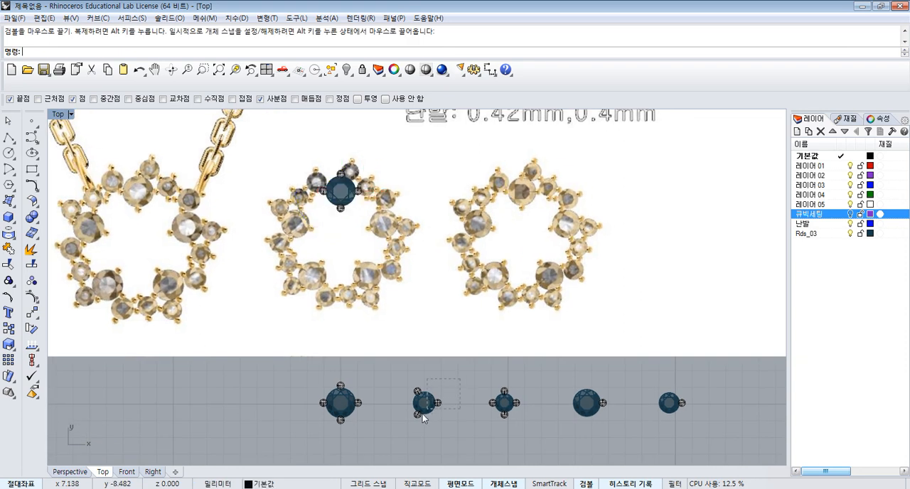
left_click_drag(424, 418, 410, 431)
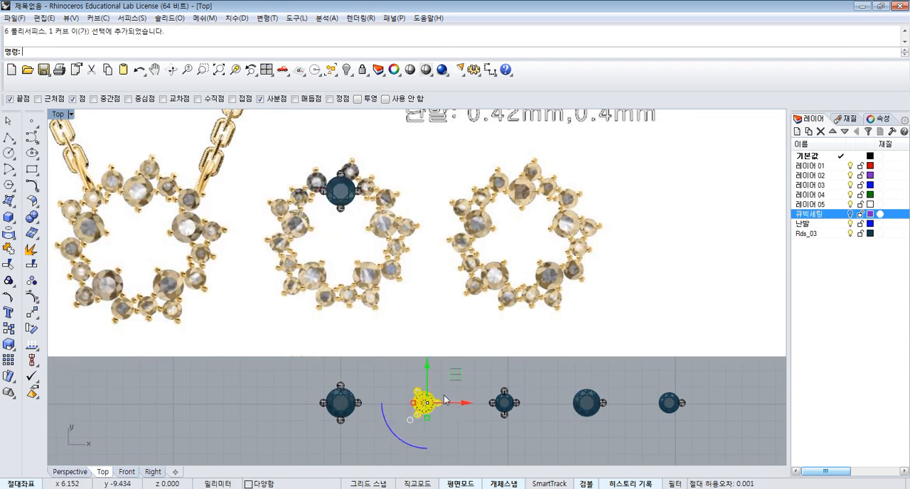
left_click(8, 329)
scroll(417, 400, "up", 4)
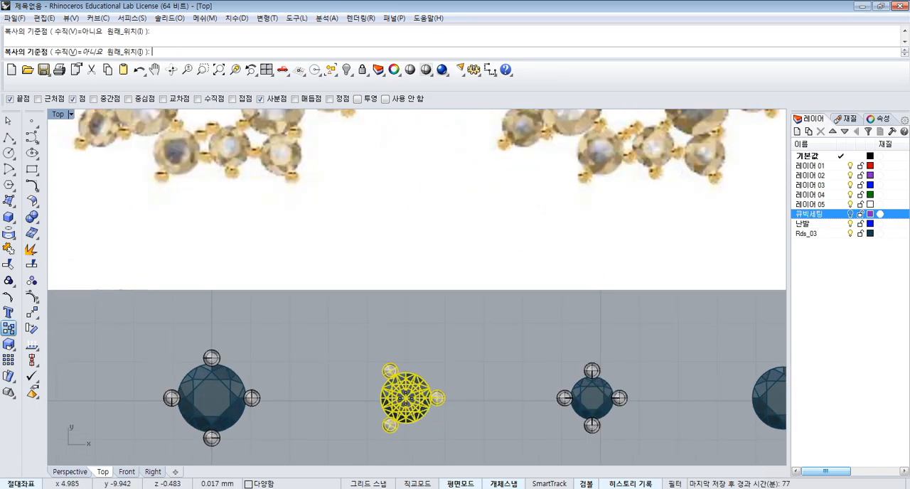
left_click(406, 398)
scroll(466, 393, "down", 14)
right_click_drag(431, 324, 424, 299)
scroll(418, 281, "up", 8)
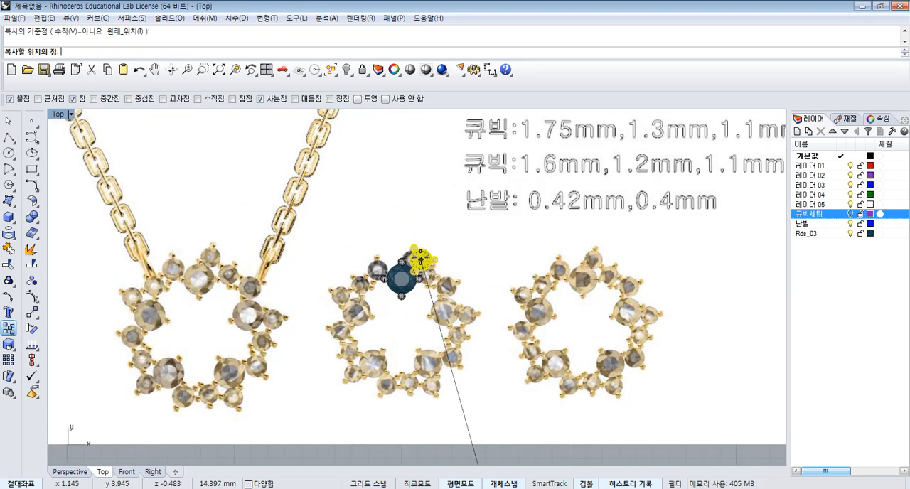
scroll(419, 262, "up", 5)
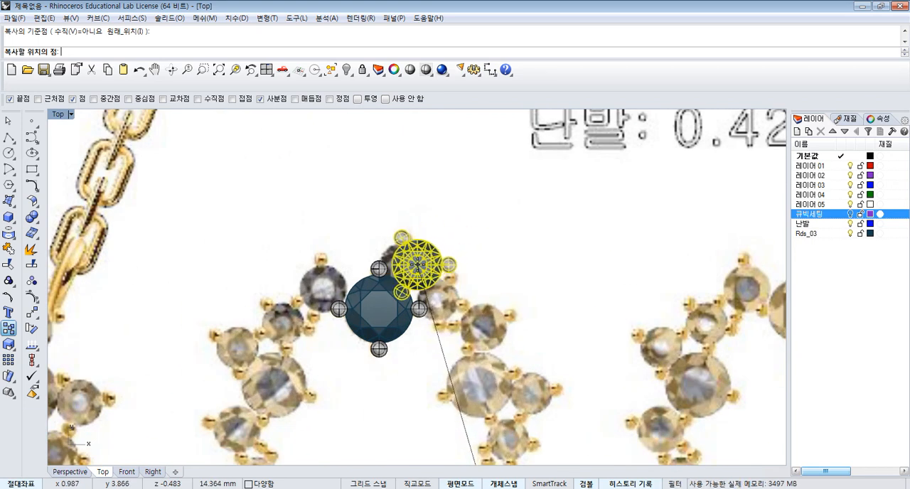
left_click(418, 263)
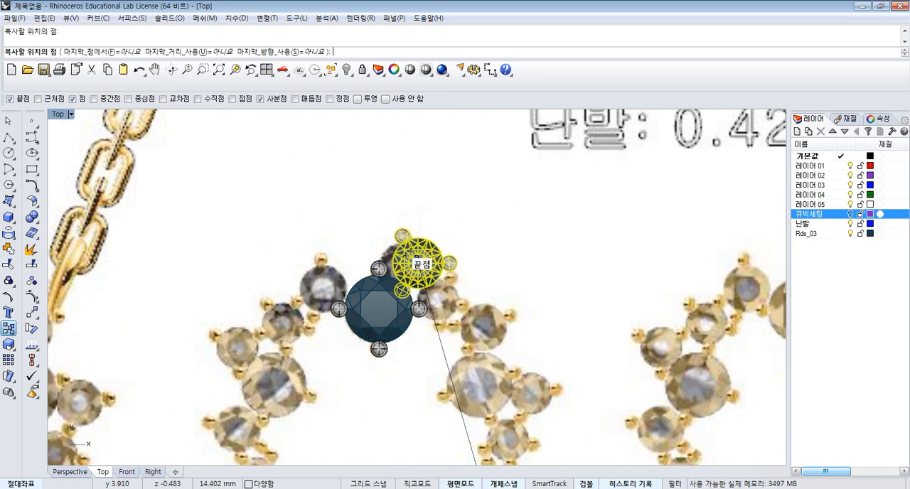
scroll(418, 261, "down", 4)
right_click(435, 262)
- Copy the small four-prong setting twice, onto the two stones following to the right of the large setting
scroll(460, 282, "down", 8)
right_click_drag(553, 450, 513, 395)
scroll(509, 386, "up", 8)
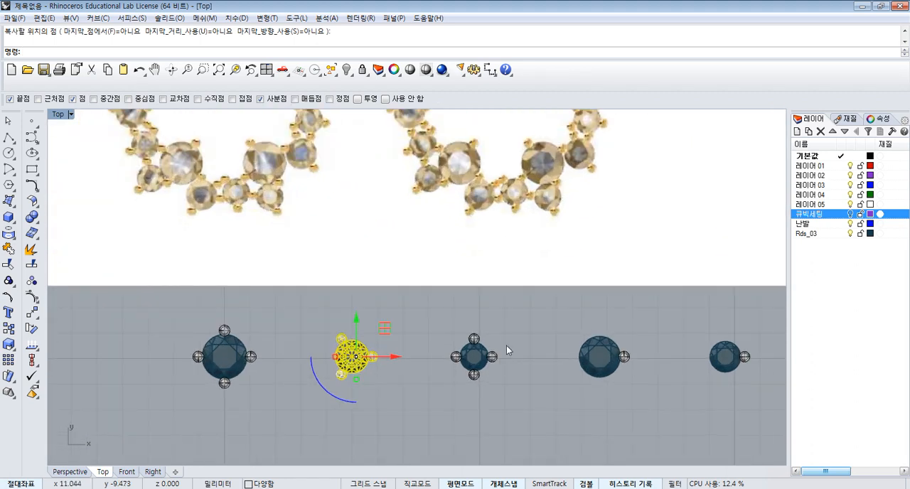
left_click_drag(507, 326, 451, 393)
right_click(491, 380)
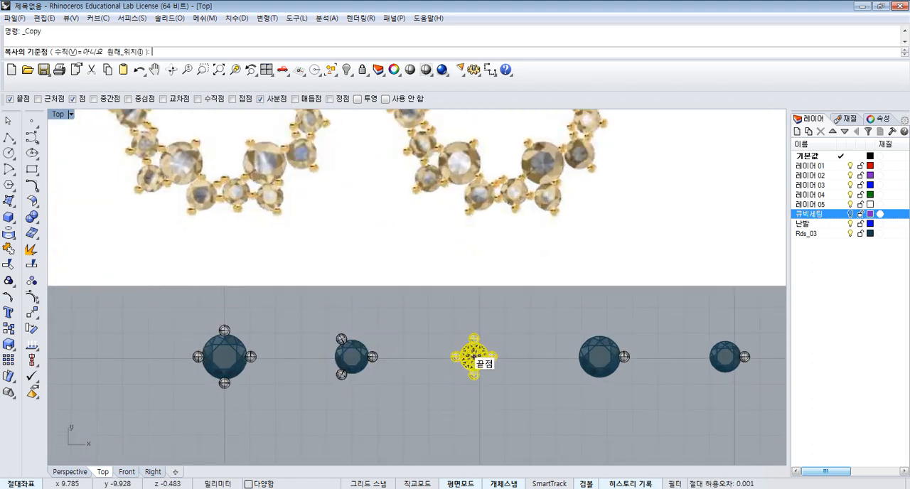
left_click(474, 357)
scroll(417, 263, "down", 4)
scroll(362, 92, "up", 6)
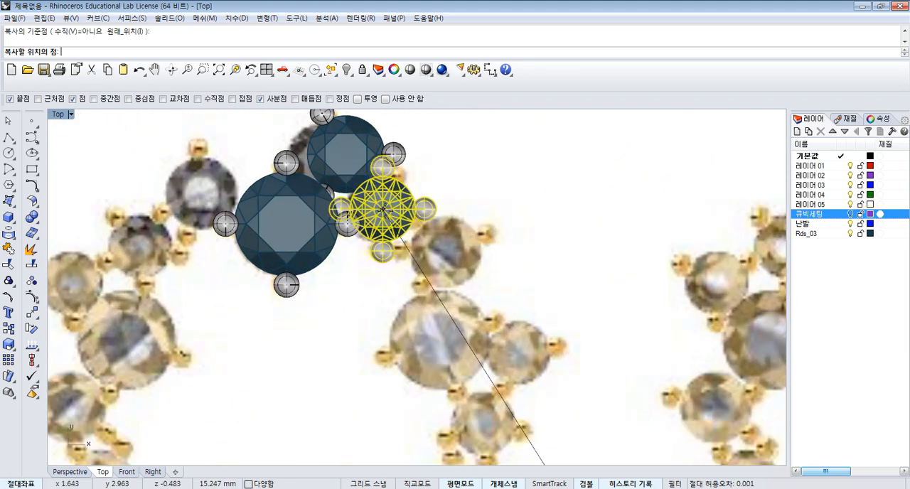
left_click(389, 213)
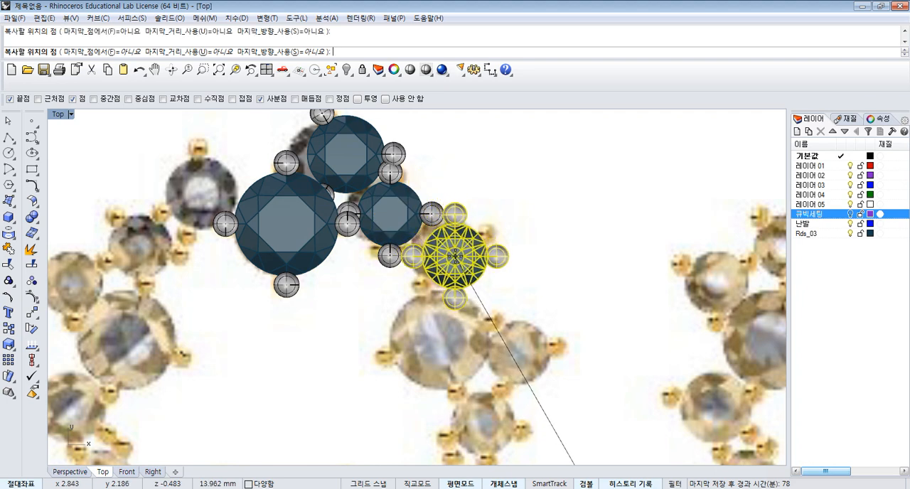
right_click(455, 256)
scroll(451, 244, "down", 4)
scroll(396, 203, "up", 4)
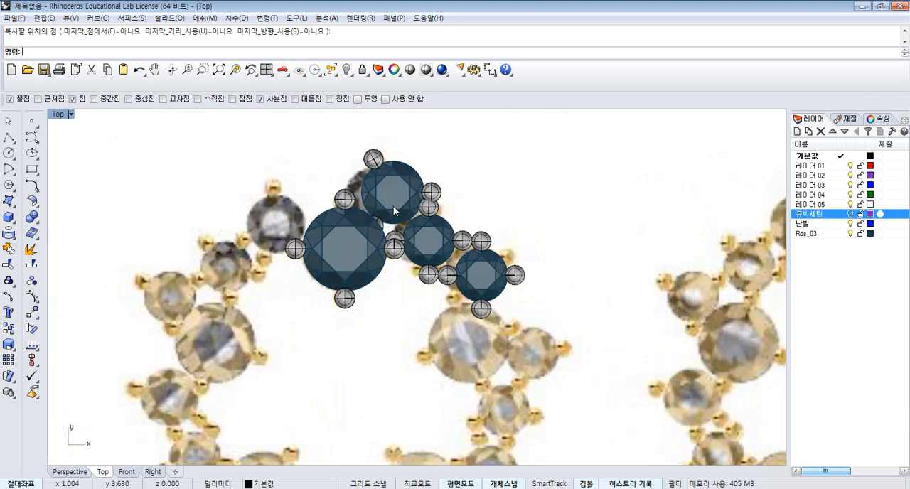
- Rotate the copied three-prong setting about its stone centre so its lower prong points to the large setting's upper prong
left_click(395, 193)
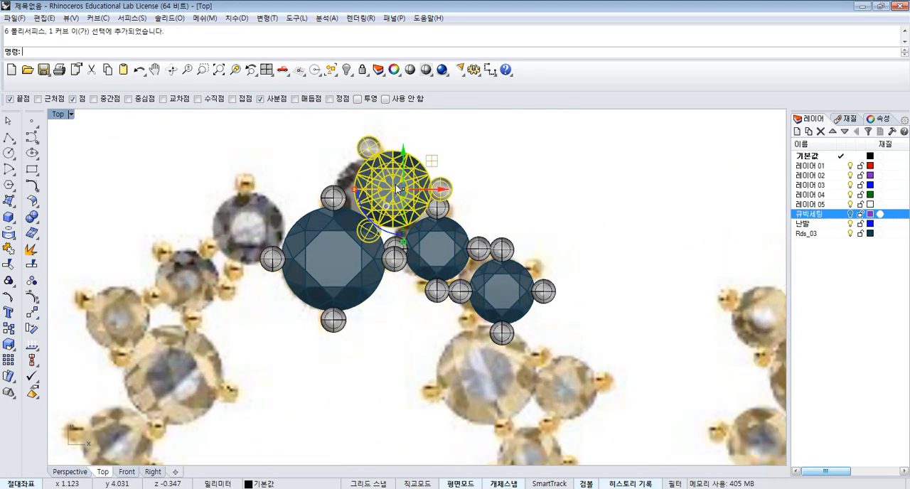
left_click(32, 328)
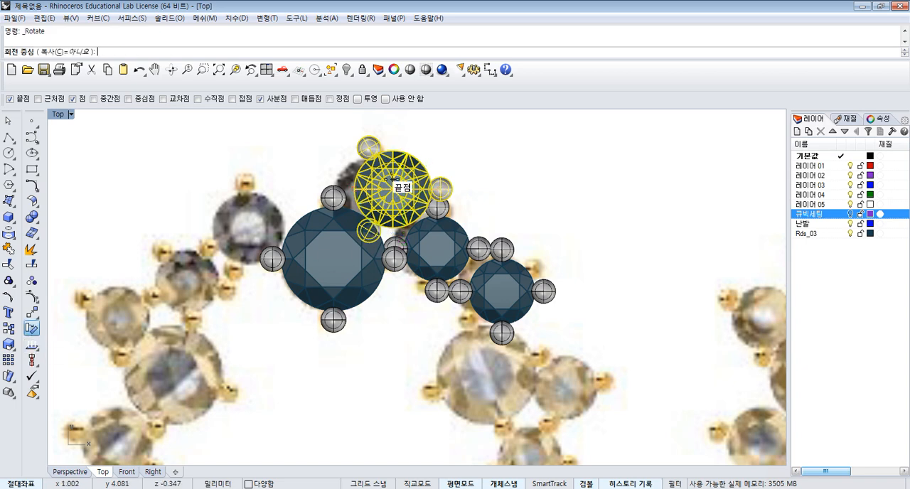
left_click(393, 188)
left_click(368, 230)
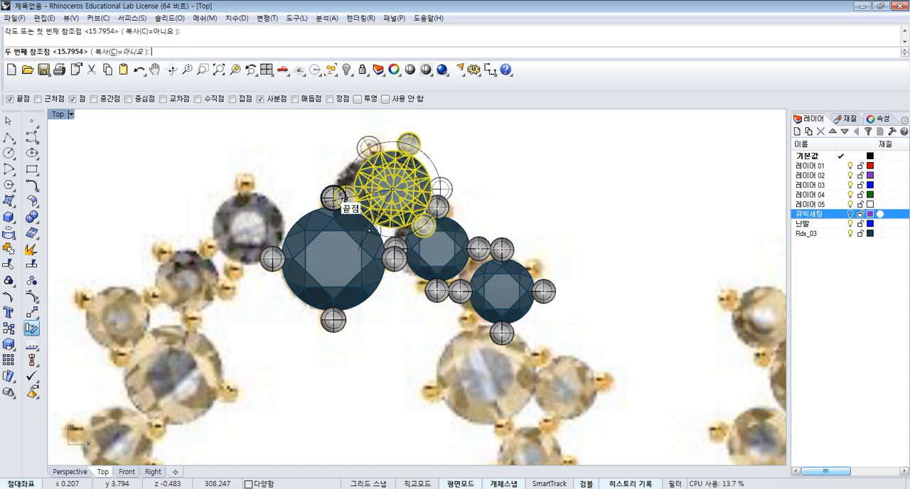
left_click(343, 195)
scroll(442, 181, "up", 2)
- Move the three-prong setting so its left prong's centre coincides with the centre of the large setting's upper prong
left_click_drag(398, 159, 349, 195)
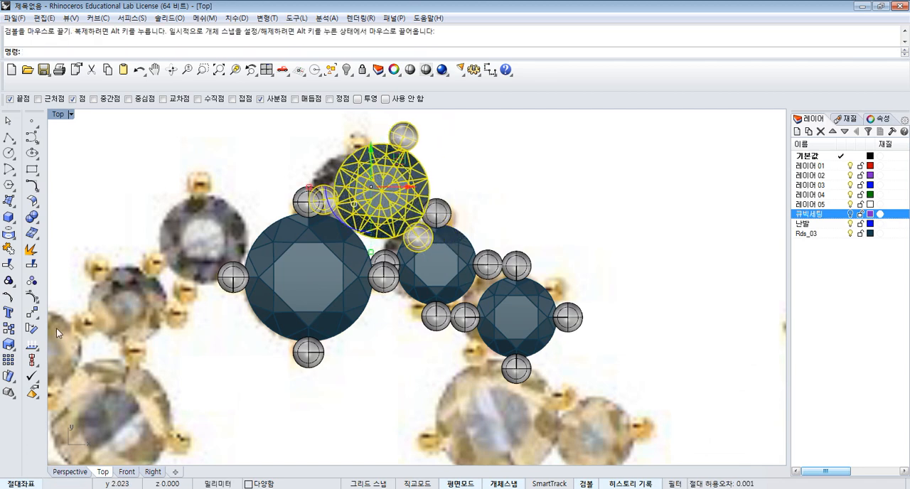
left_click(32, 312)
scroll(341, 213, "up", 2)
left_click(292, 203)
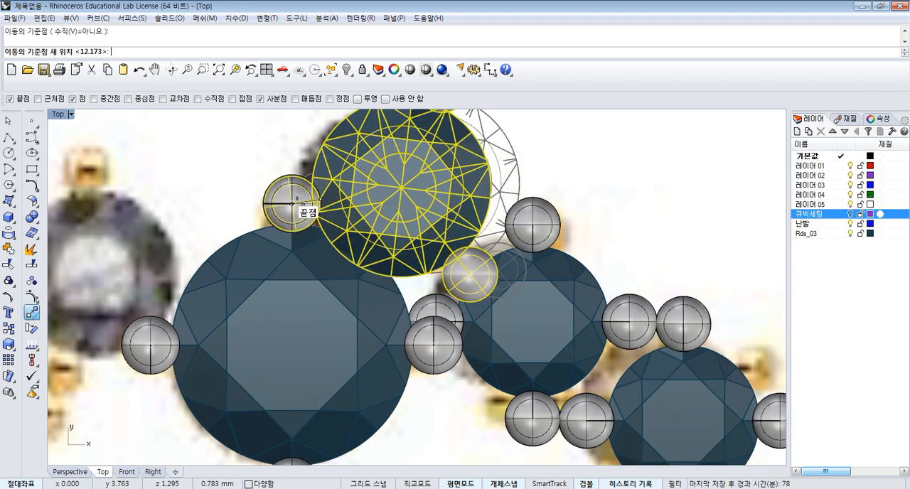
- Rotate the three-prong setting counterclockwise about the prong it shares with the large setting, raising its stone onto the pictured tip stone
scroll(376, 212, "down", 2)
left_click(32, 329)
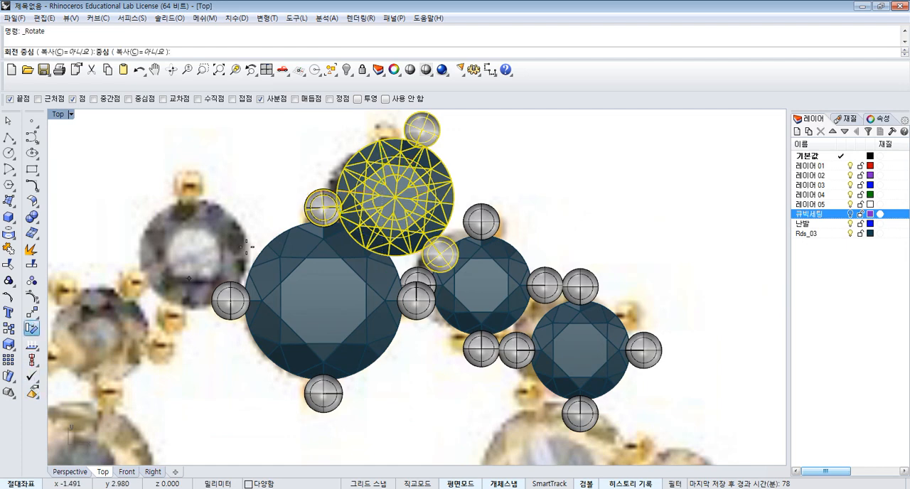
left_click(322, 205)
scroll(355, 245, "down", 2)
left_click(470, 200)
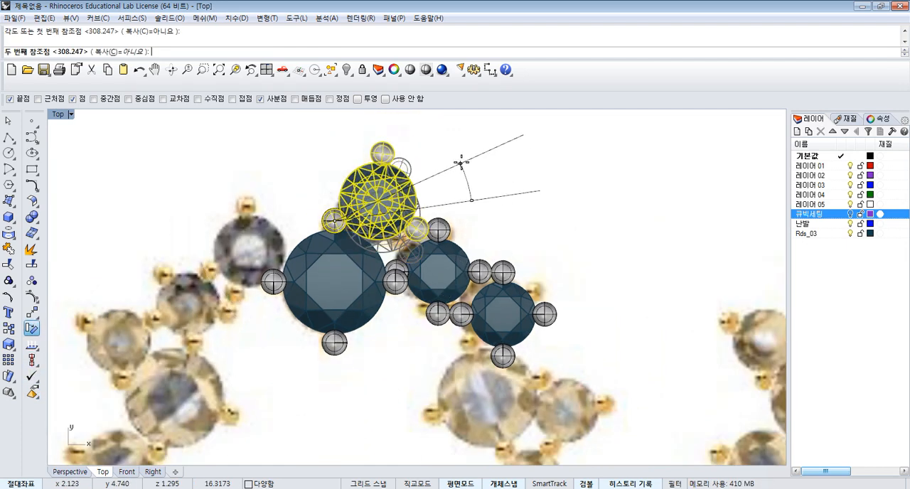
left_click(460, 156)
- Ungroup the small setting nearest the large one and delete its upper, left and lower prongs
right_click_drag(603, 299, 564, 248)
scroll(412, 214, "up", 2)
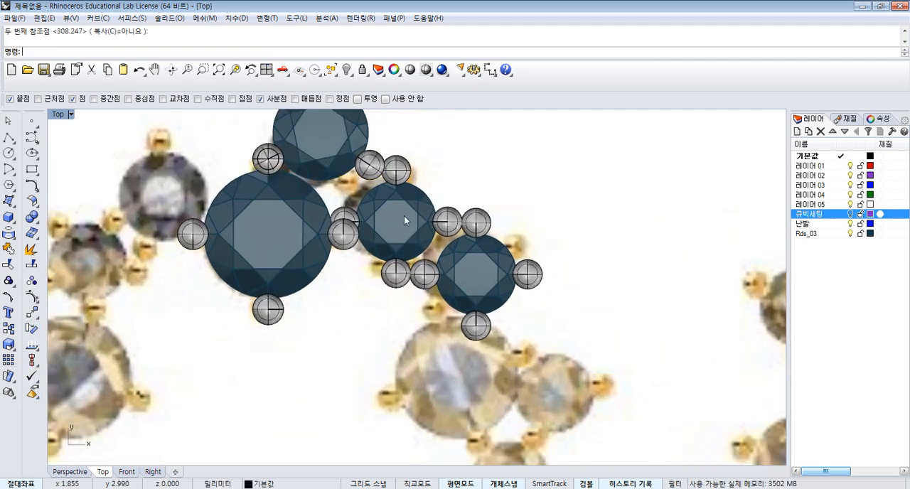
left_click(410, 220)
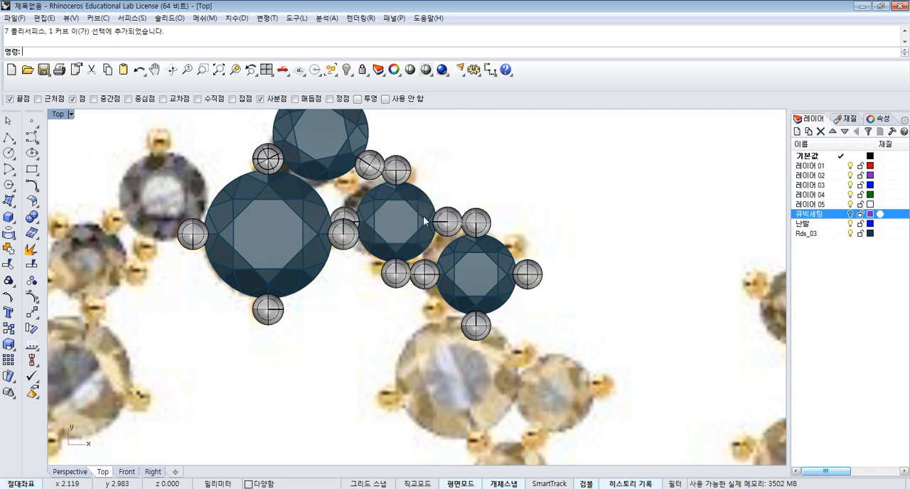
left_click(31, 282)
key("Escape")
left_click(408, 176)
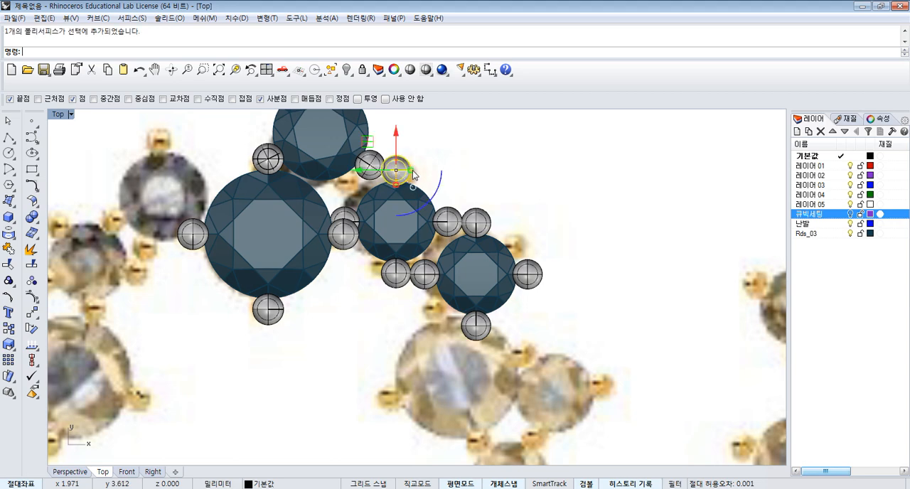
key("Delete")
scroll(346, 216, "up", 4)
left_click(346, 216)
key("Delete")
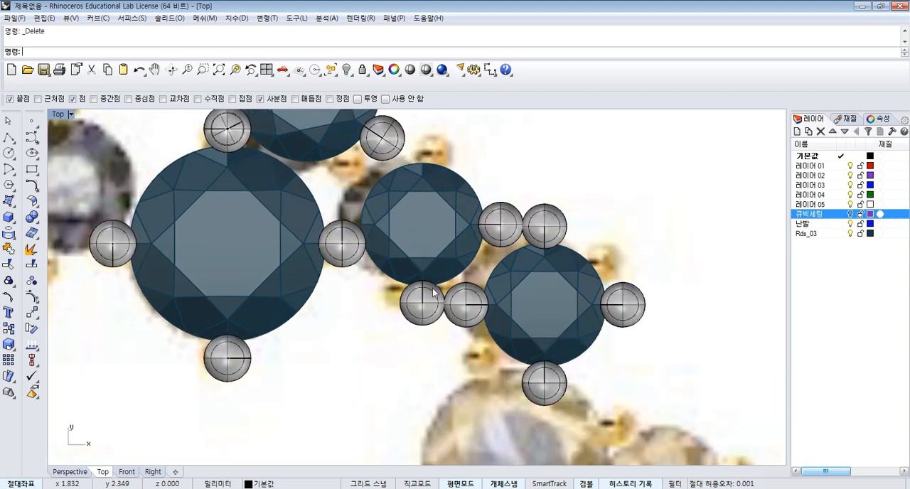
left_click(426, 301)
- Polar array the remaining right prong around the small stone's centre with 5 items over 360 degrees
left_click_drag(422, 302, 501, 225)
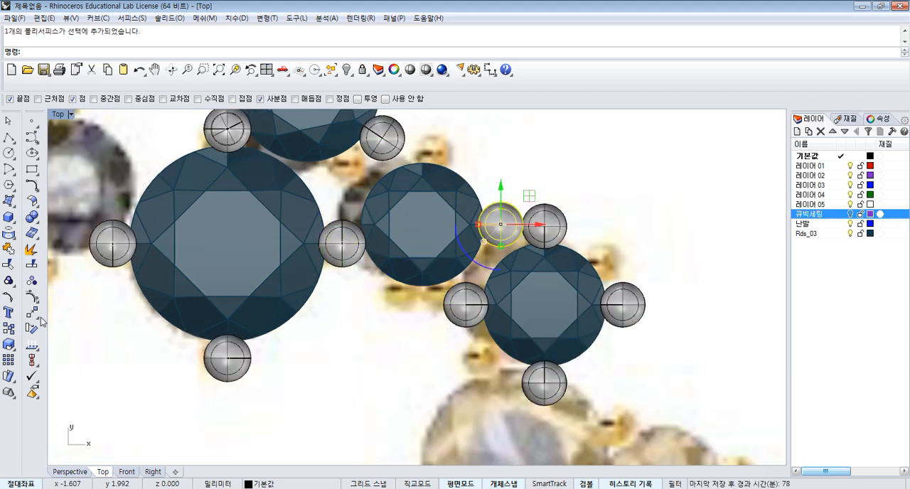
left_click(34, 315)
left_click(69, 350)
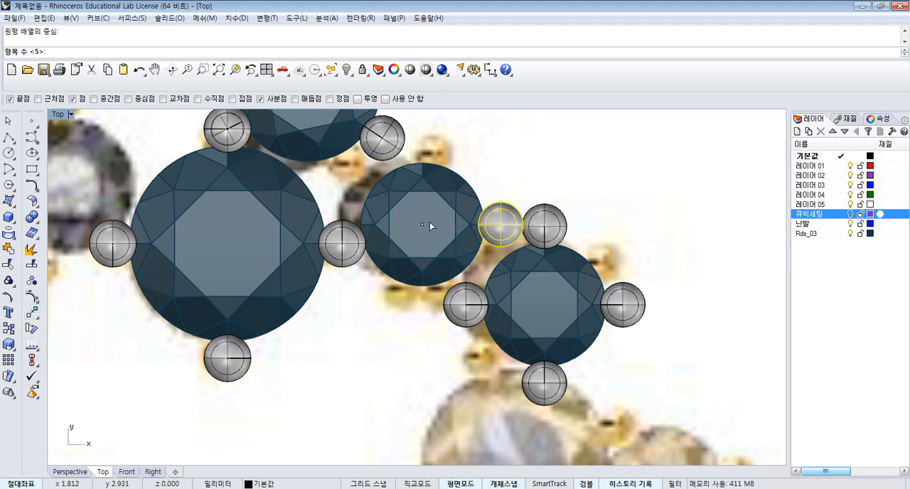
type("5")
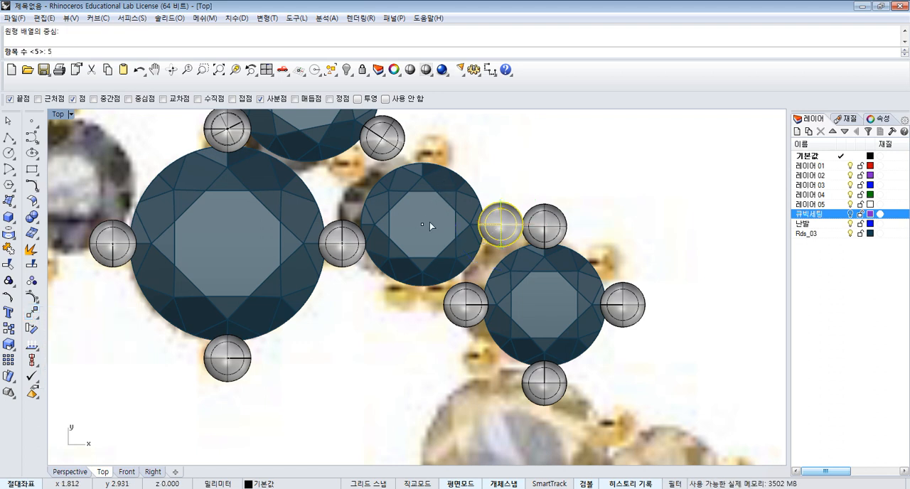
key("Return")
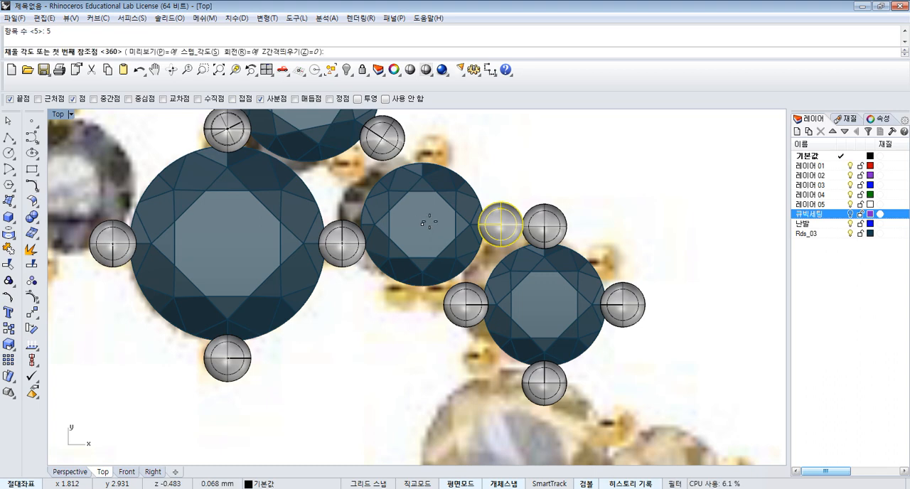
key("Return")
scroll(453, 208, "down", 2)
key("Return")
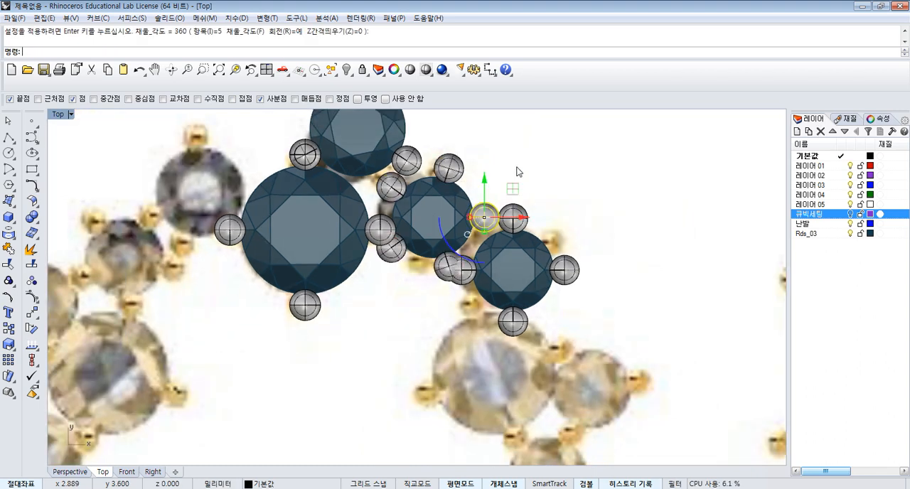
- Group the small stone with its five arrayed prongs
left_click_drag(443, 220, 442, 218)
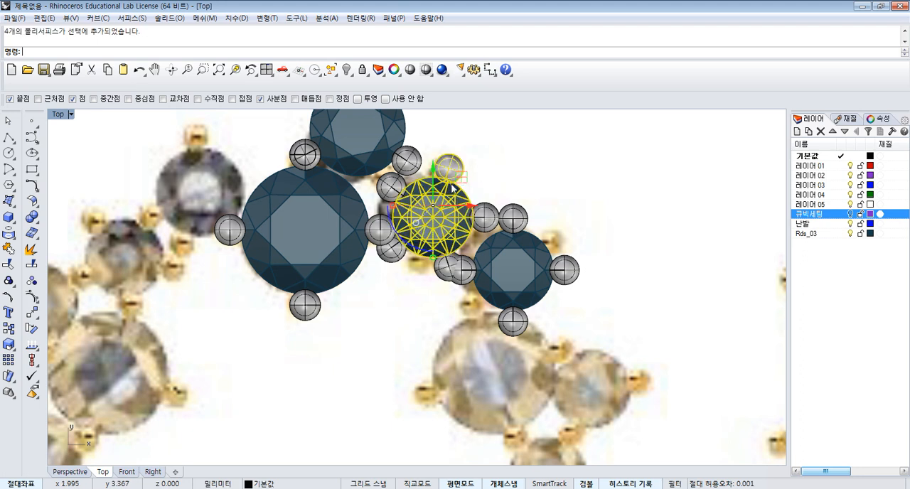
left_click_drag(477, 139, 449, 227)
left_click(398, 187, "shift")
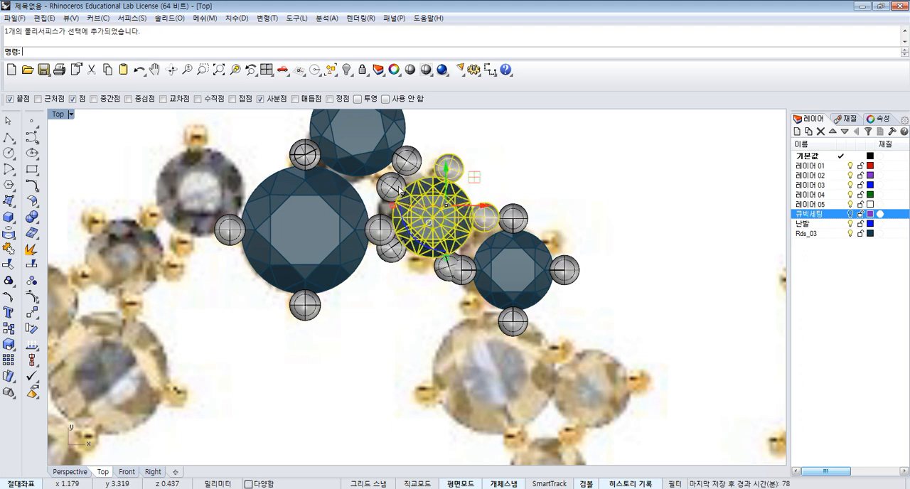
left_click(396, 255, "shift")
left_click(438, 261)
left_click(446, 274, "shift")
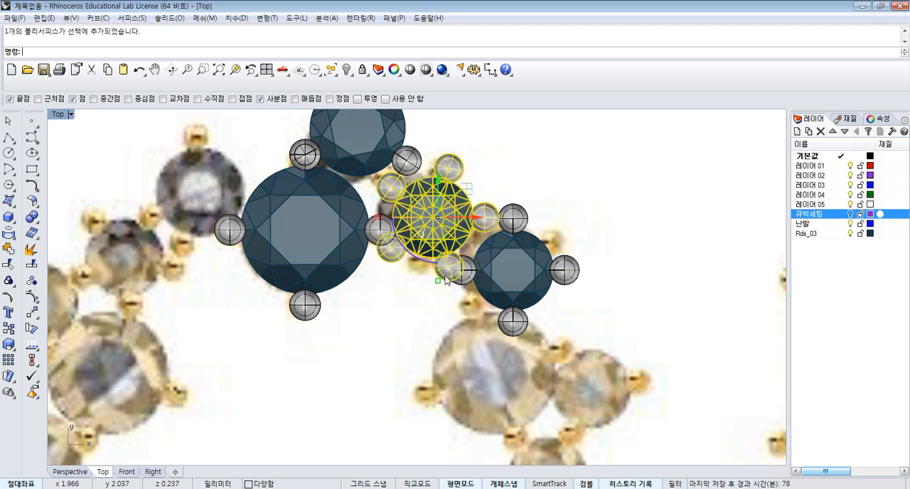
left_click(14, 281)
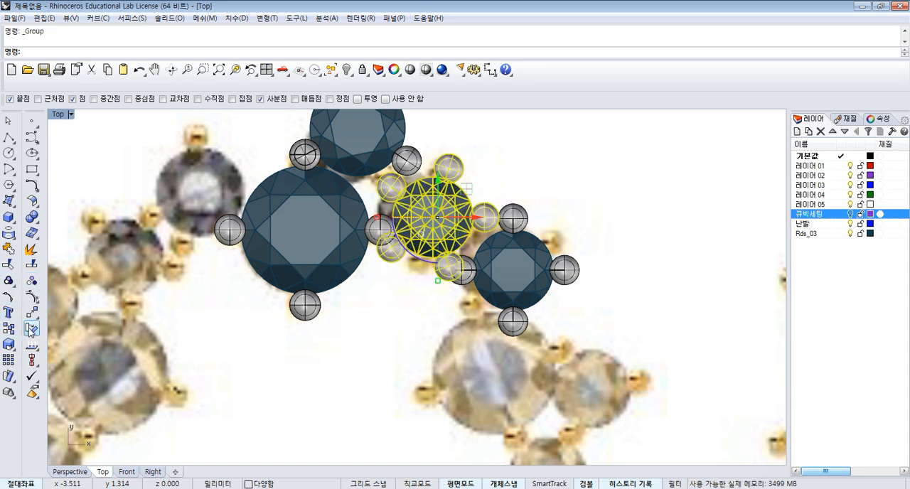
- Move the five-prong setting so its upper-right prong's centre coincides with the tip setting's lower-right prong
left_click(32, 314)
left_click(448, 168)
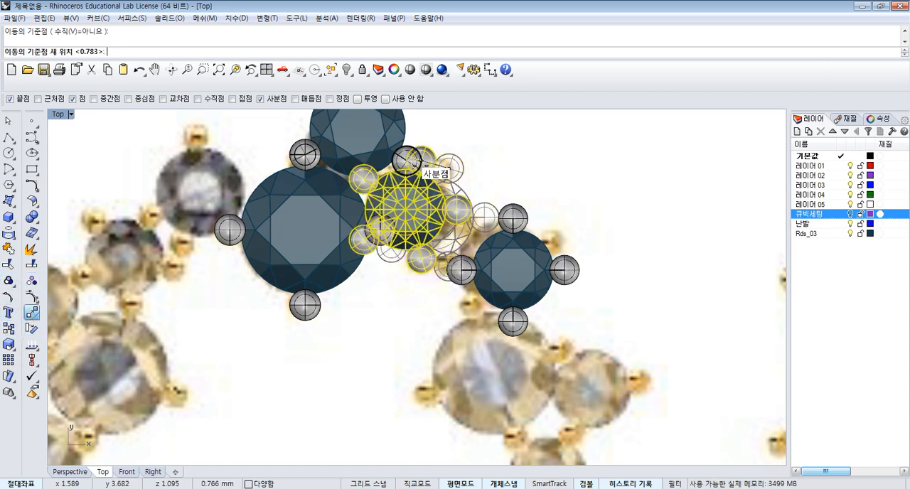
left_click(404, 161)
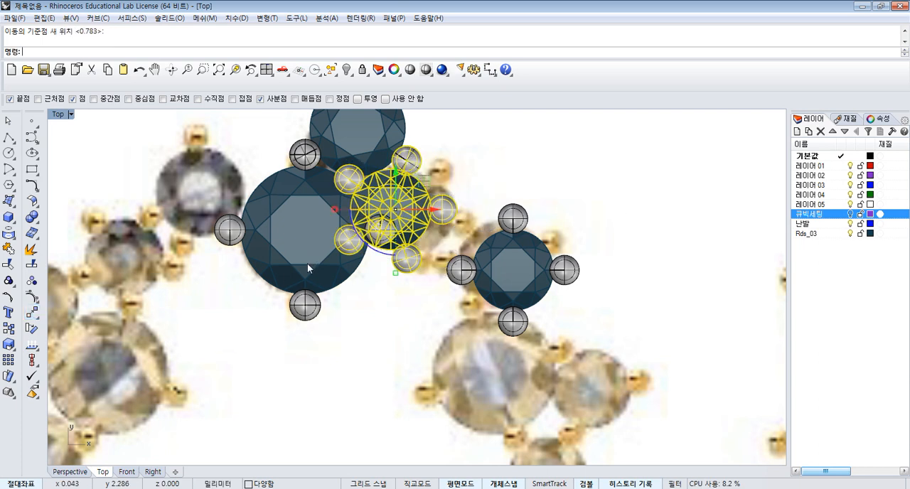
- Rotate the five-prong setting about 54 degrees counterclockwise around the prong it shares with the tip setting
left_click(33, 328)
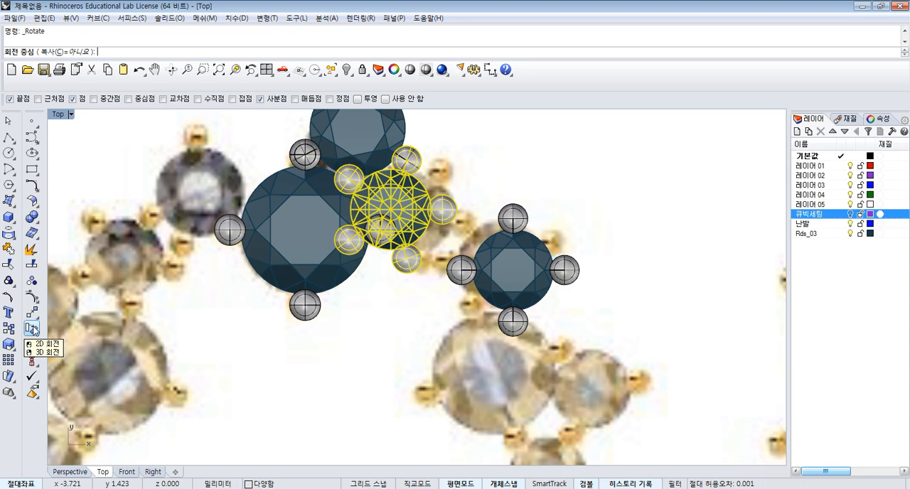
left_click(405, 161)
left_click(371, 347)
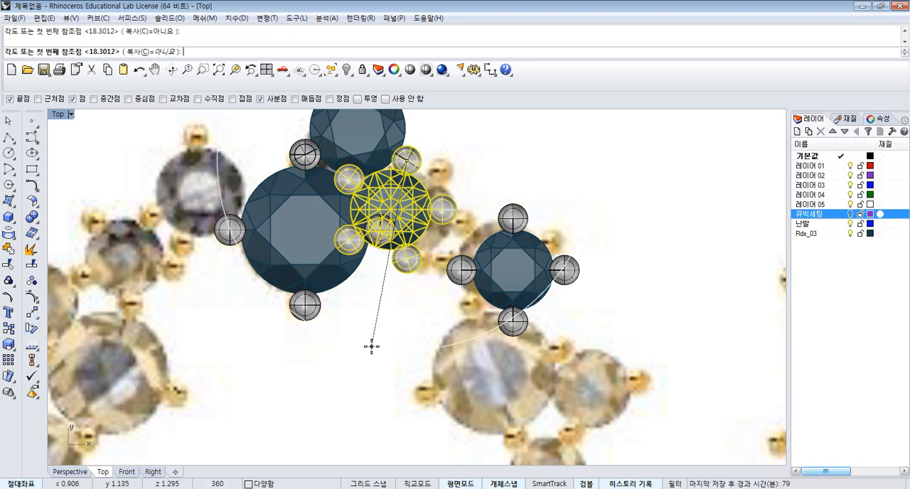
left_click(547, 307)
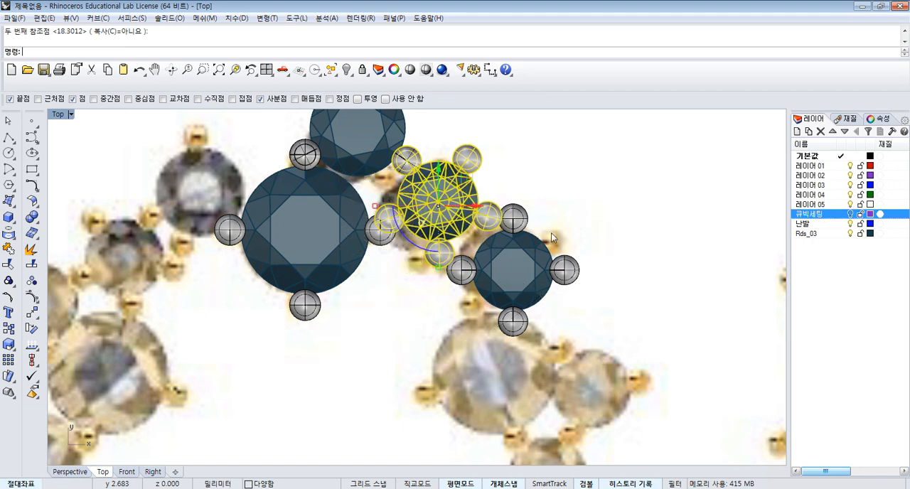
key("Escape")
- Ungroup the outer small four-prong setting and delete its left, lower and upper prongs
left_click(547, 268)
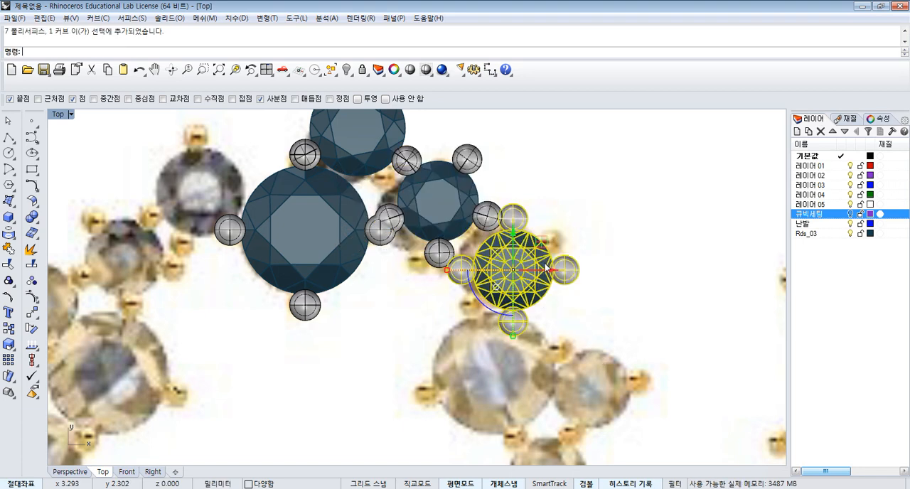
left_click(31, 283)
left_click(532, 211)
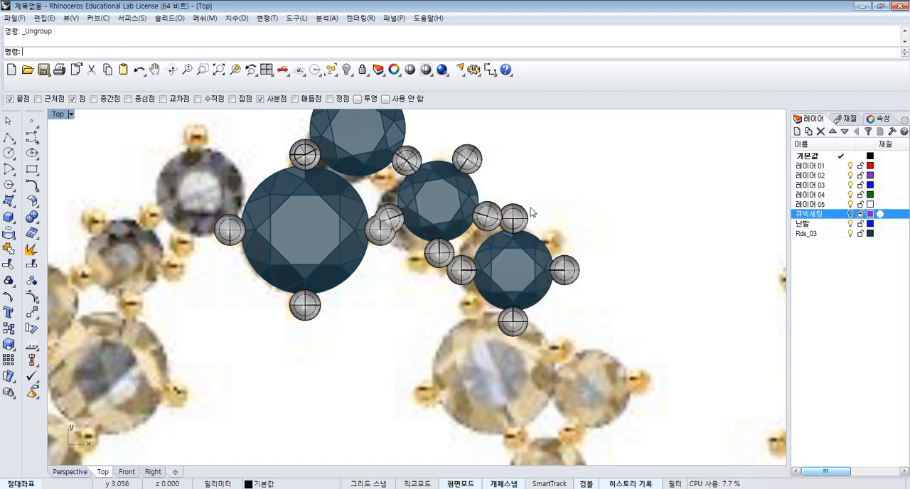
left_click(472, 278)
key("Delete")
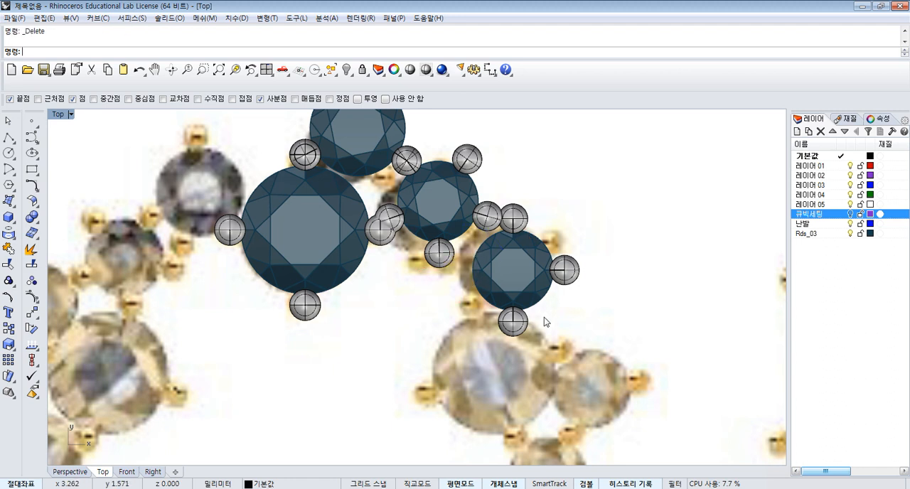
left_click(523, 324)
key("Delete")
left_click(522, 223)
key("Delete")
- Polar array the outer stone's remaining prong around the stone's centre with 3 items over 360 degrees
left_click(563, 269)
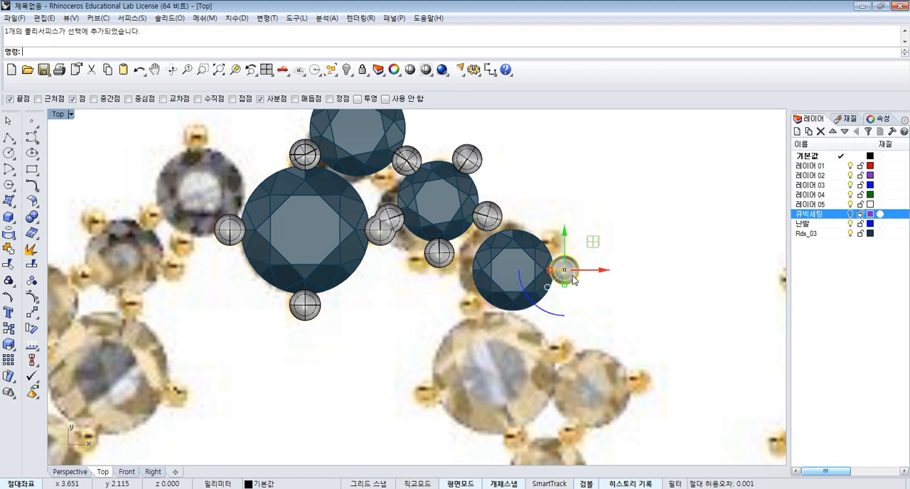
left_click(31, 313)
left_click(64, 350)
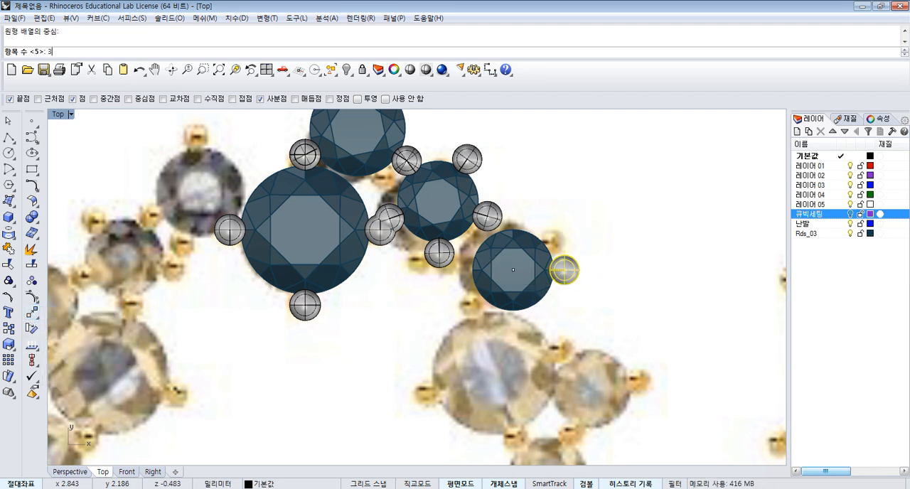
key("Return")
key("Return")
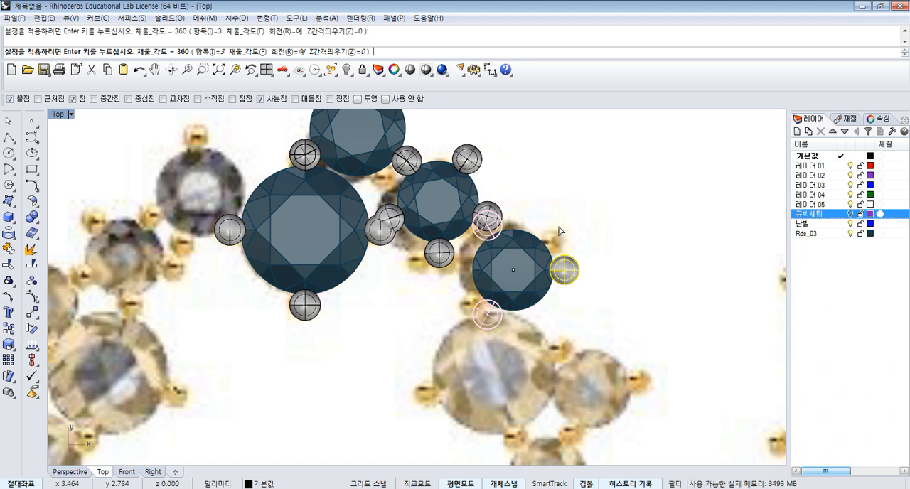
key("Return")
- Move the outer stone with its three prongs so its upper-left prong's centre coincides with the five-prong setting's right prong
left_click_drag(478, 284, 478, 283)
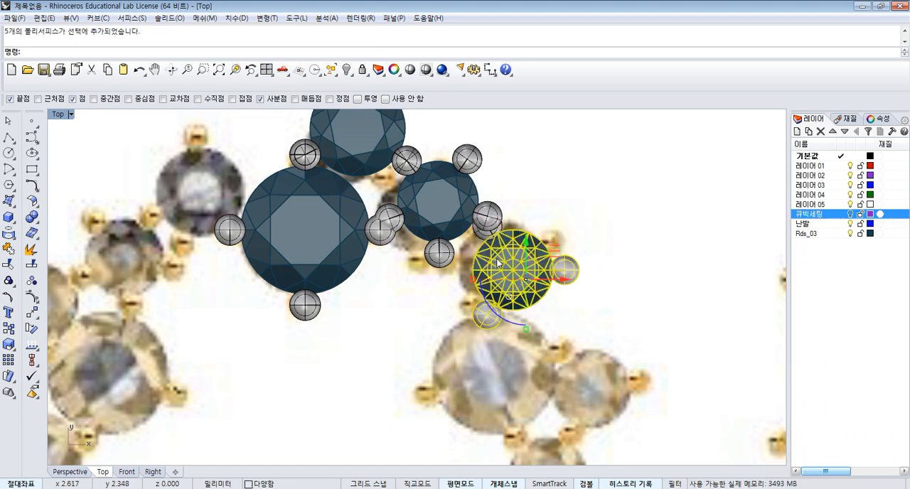
scroll(575, 262, "up", 2)
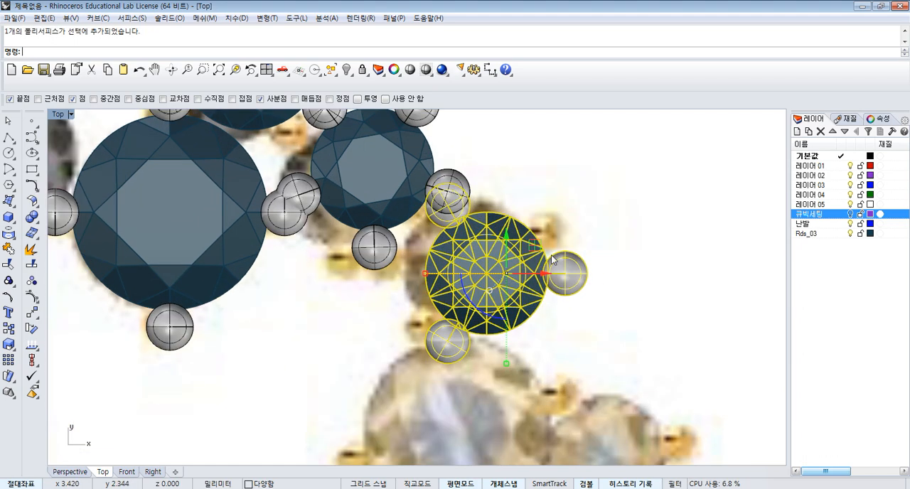
left_click_drag(534, 245, 507, 273)
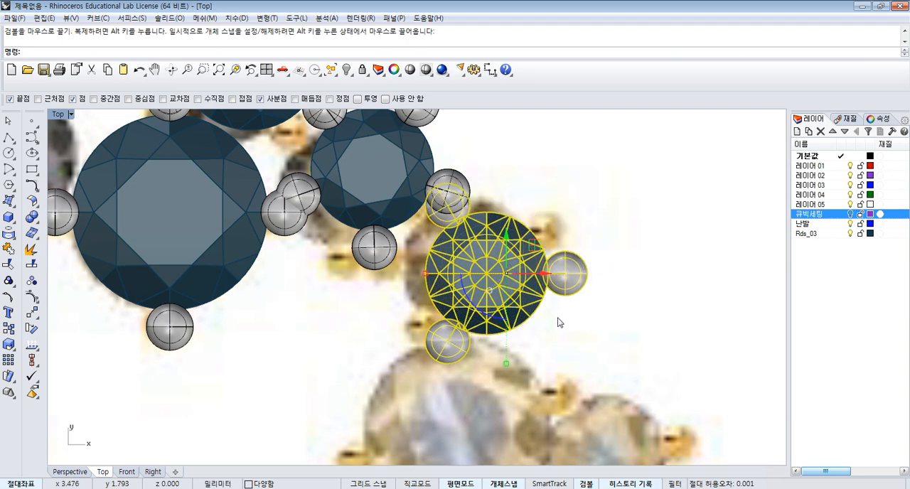
left_click(33, 313)
left_click(447, 206)
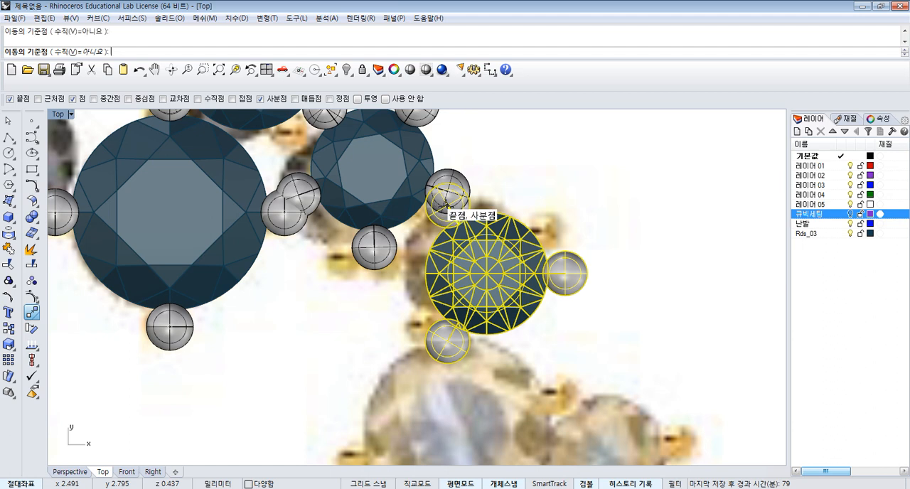
left_click(447, 191)
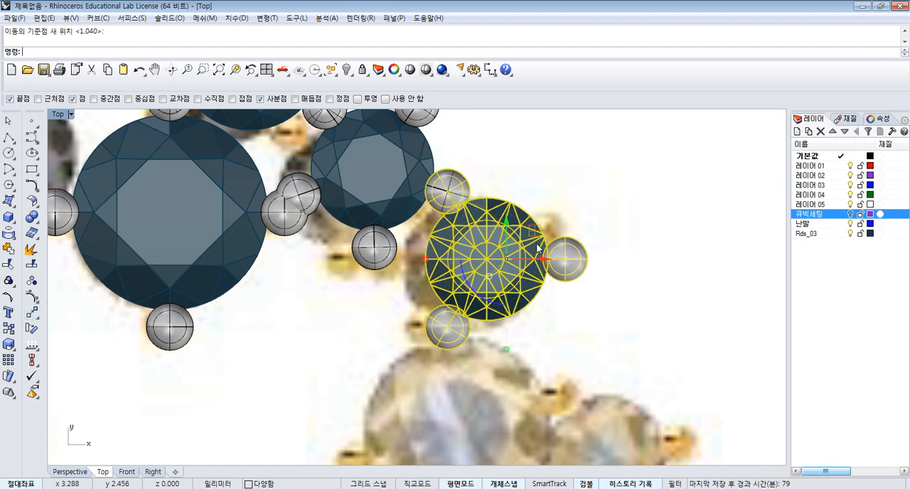
- Rotate the outer stone and its prongs slightly clockwise about the prong shared with the five-prong setting
left_click(32, 328)
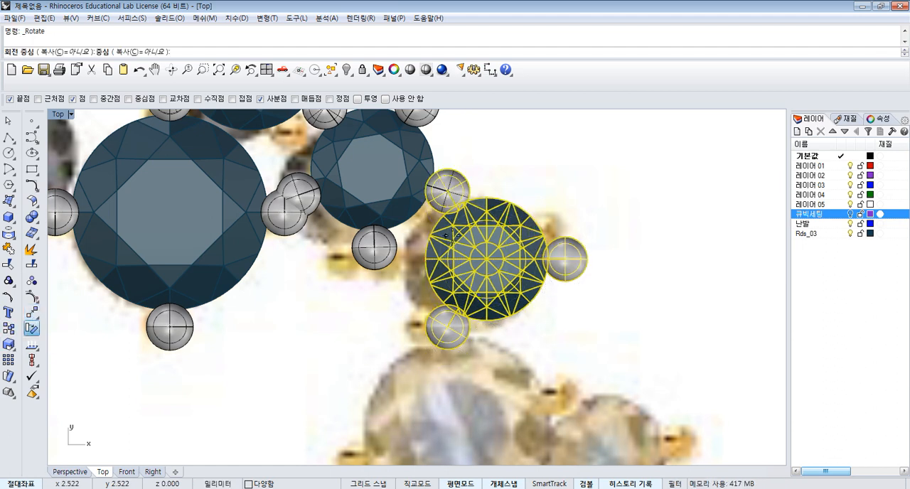
left_click(447, 192)
left_click(627, 211)
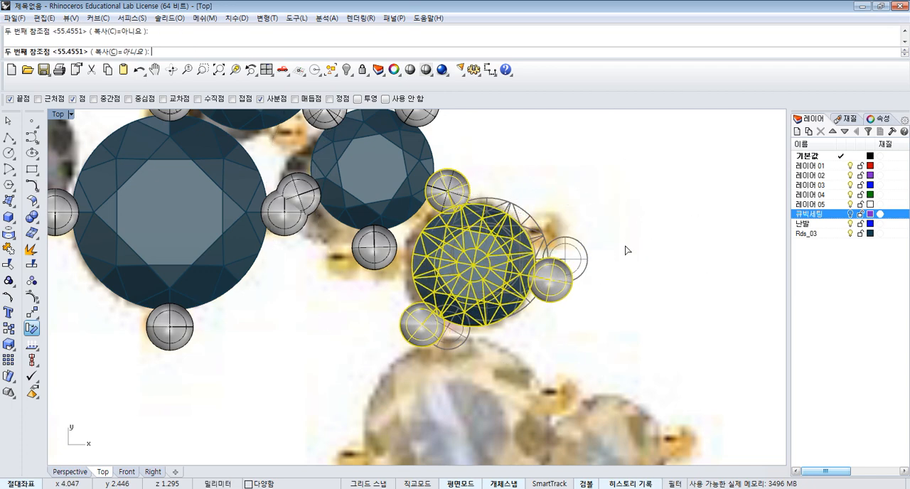
left_click(623, 251)
- Rotate only the outer stone's right prong about 28 degrees counterclockwise around the stone's centre
key("Return")
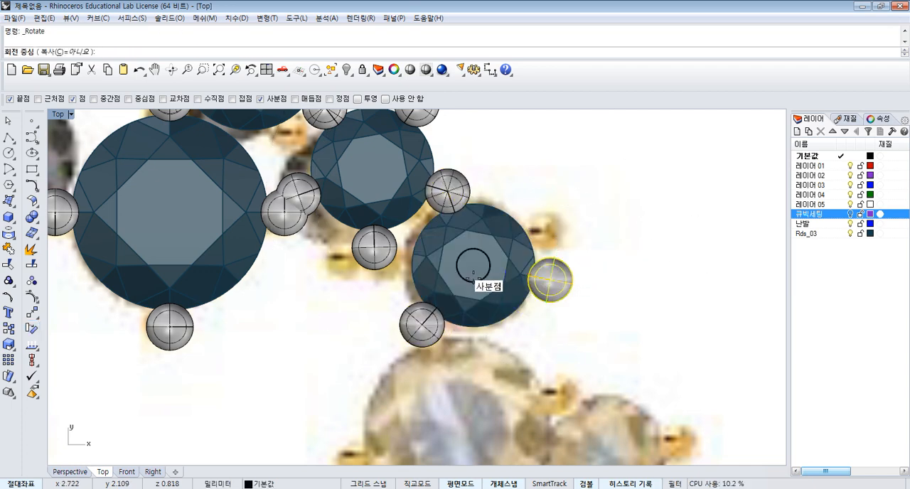
left_click(474, 267)
left_click(601, 289)
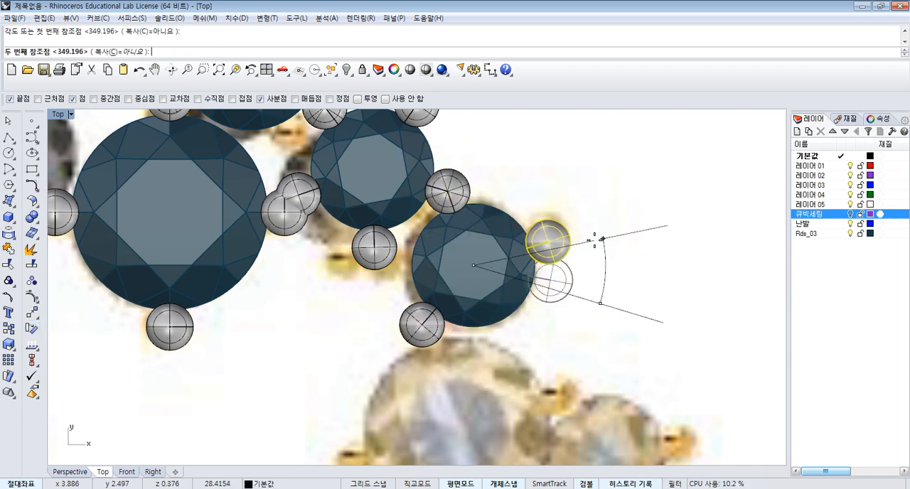
left_click(591, 241)
scroll(584, 315, "down", 1)
key("Escape")
- Select all four placed stone settings together with their prongs
scroll(585, 315, "down", 4)
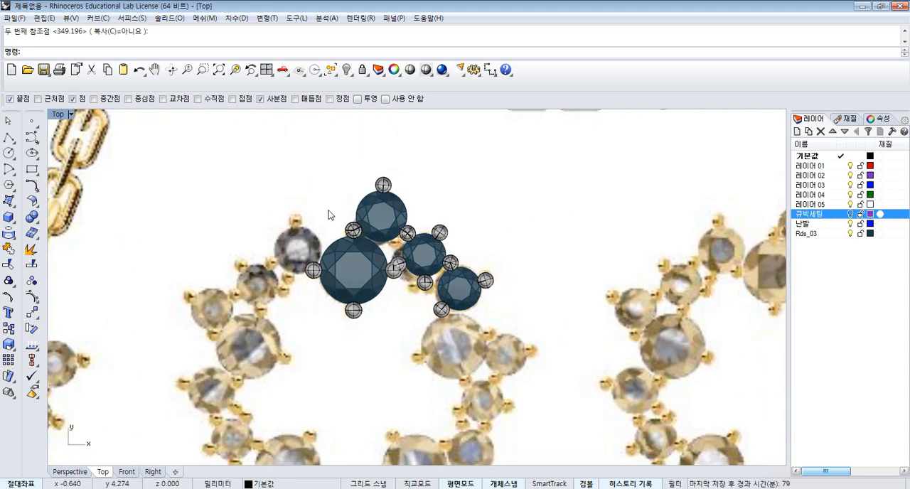
left_click_drag(346, 204, 548, 366)
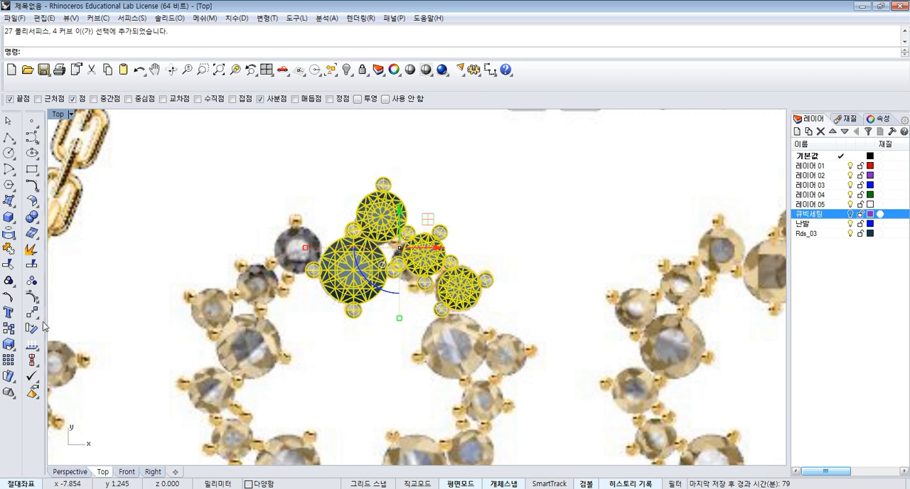
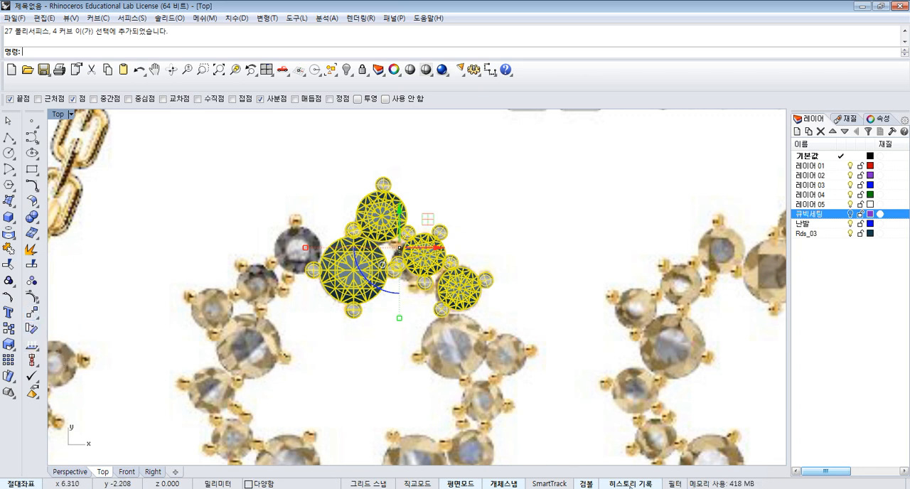
- Polar-array the four selected stone settings with their prongs around the origin as 5 items over 360 degrees
left_click(27, 313)
left_click(64, 349)
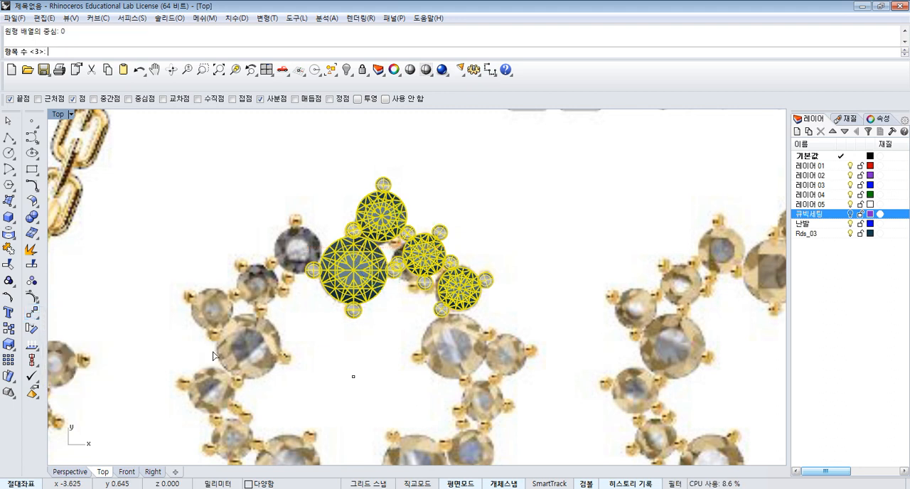
key("Return")
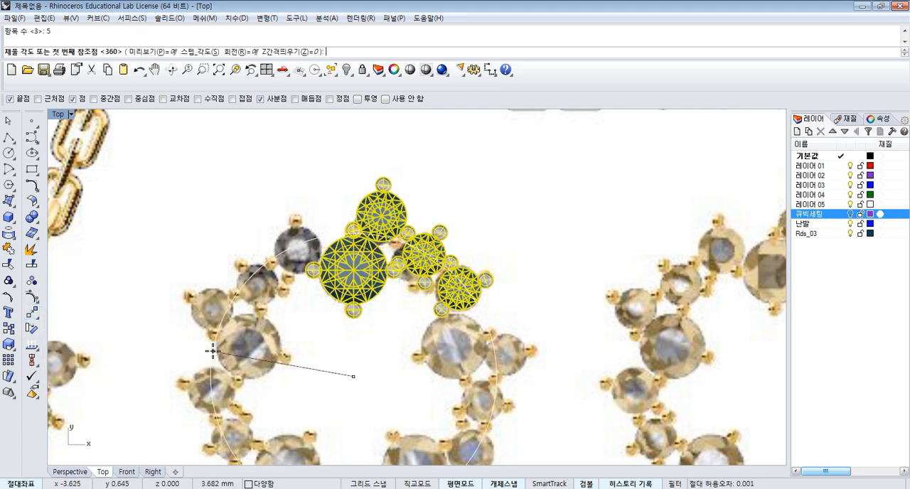
key("Return")
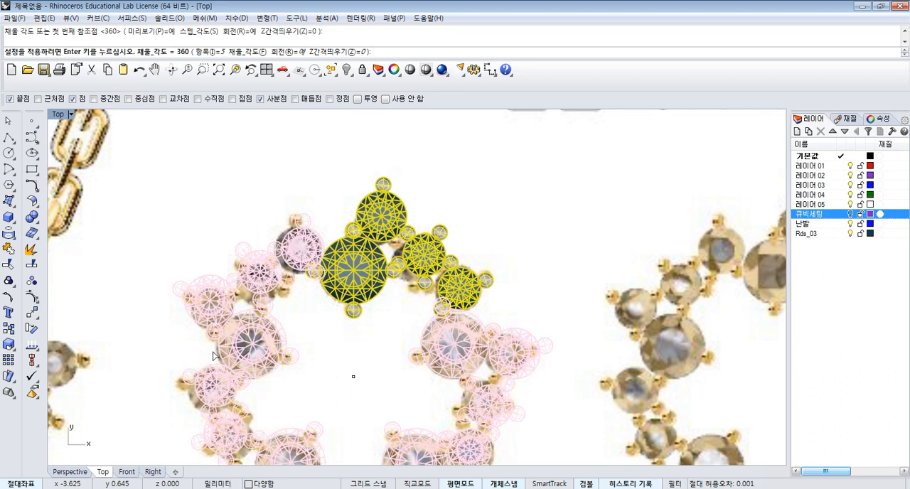
key("Return")
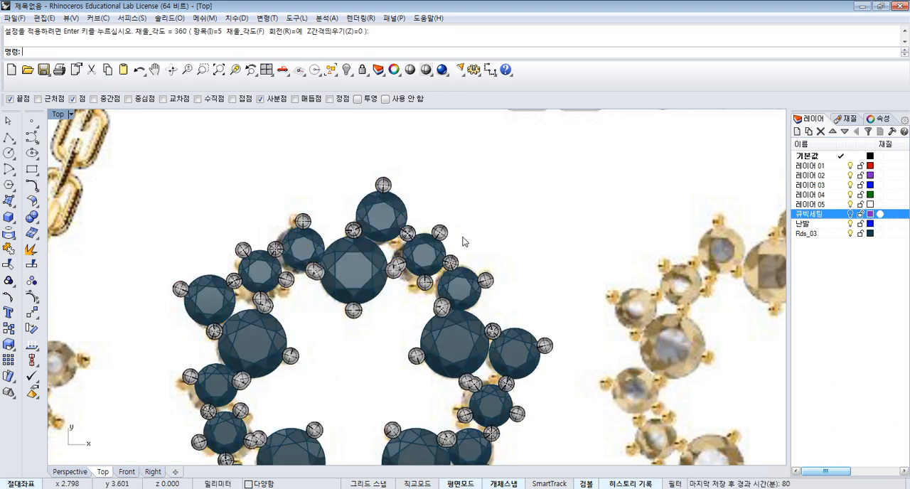
scroll(458, 235, "down", 3)
scroll(474, 335, "up", 5)
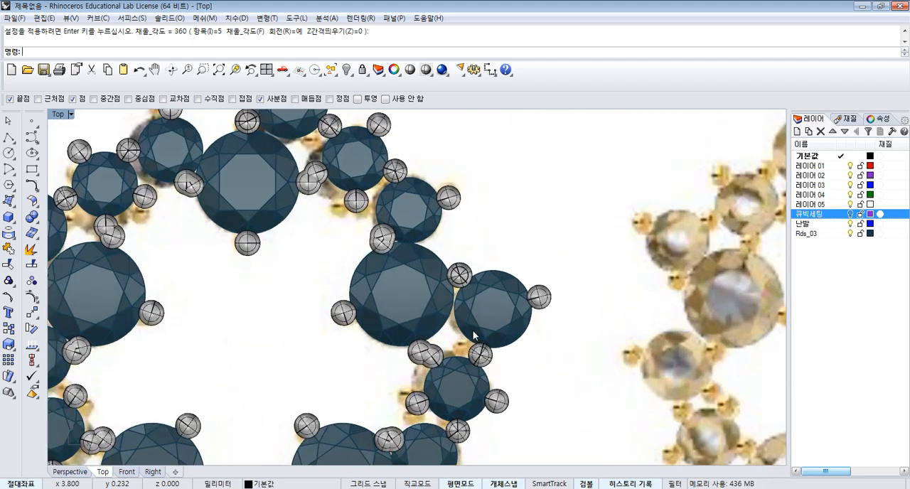
scroll(474, 335, "down", 2)
scroll(454, 255, "up", 3)
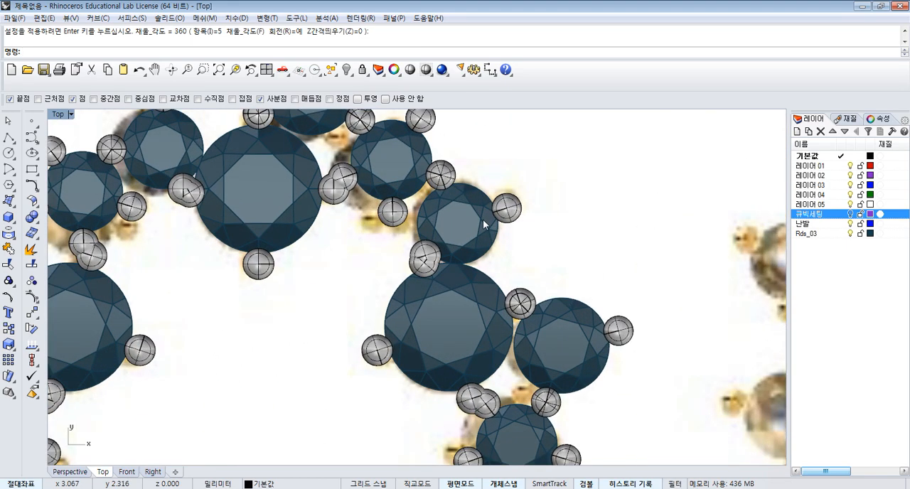
- Move the original outer stone with its right and lower-left prongs about 0.05 mm to align the lower-left prong with the neighbouring large stone's prong
left_click_drag(470, 228, 466, 257)
scroll(453, 242, "up", 2)
left_click(550, 213)
scroll(456, 265, "up", 4)
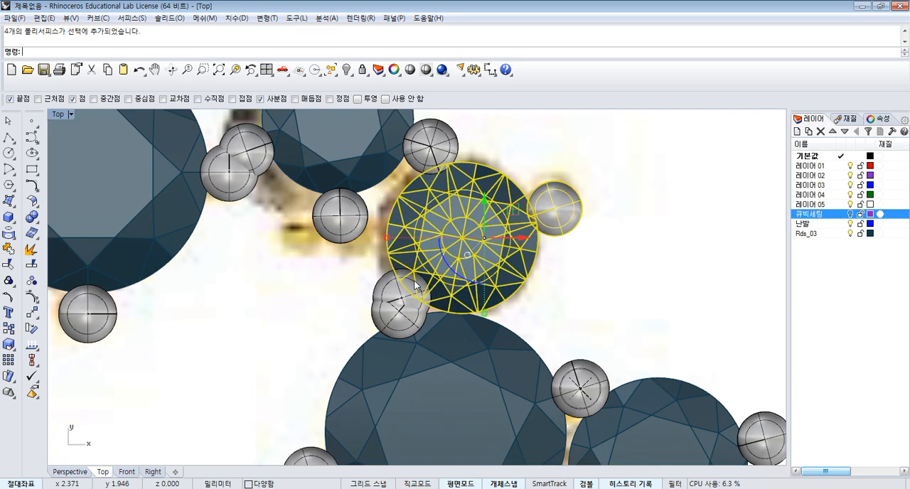
left_click(415, 283, "shift")
scroll(451, 283, "down", 4)
scroll(427, 290, "up", 2)
left_click(426, 290, "ctrl")
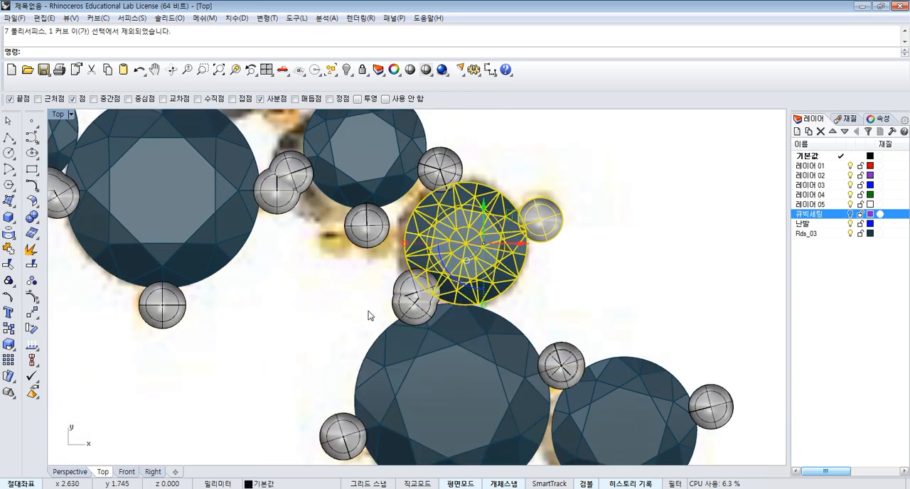
scroll(402, 285, "up", 2)
left_click(400, 279, "shift")
left_click(395, 311, "shift")
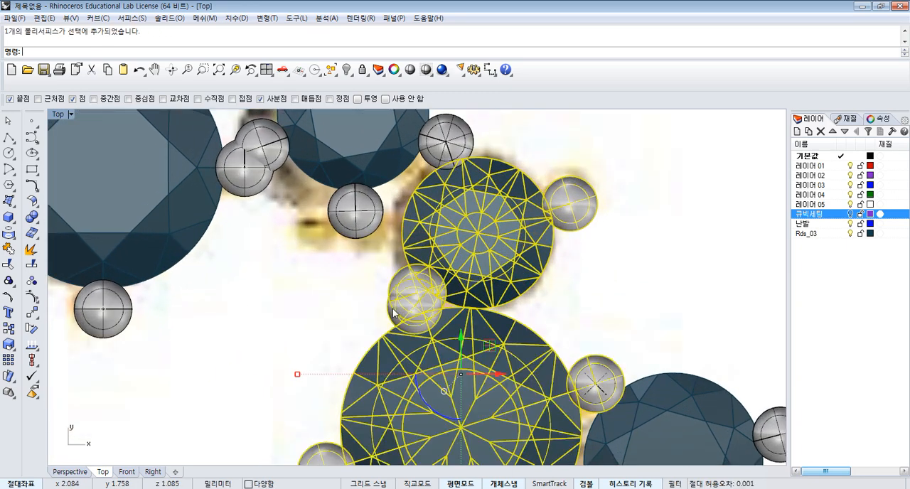
left_click(392, 293, "ctrl")
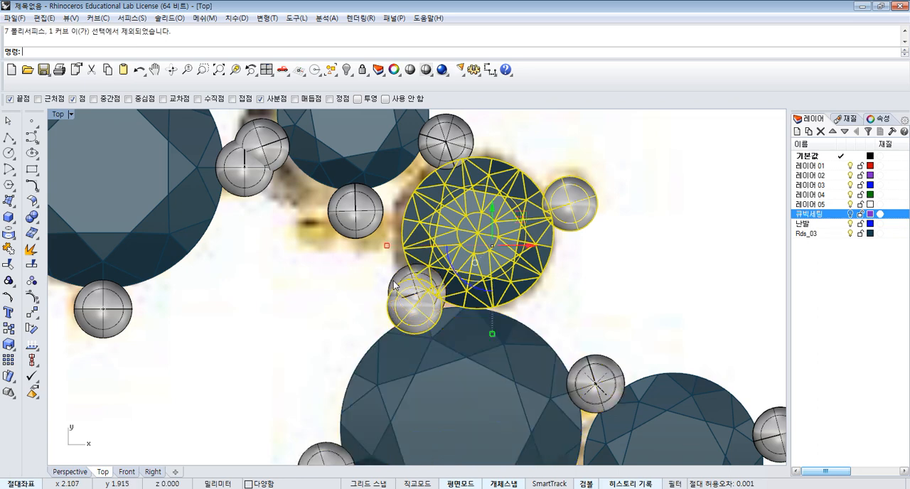
left_click(31, 311)
left_click(605, 178)
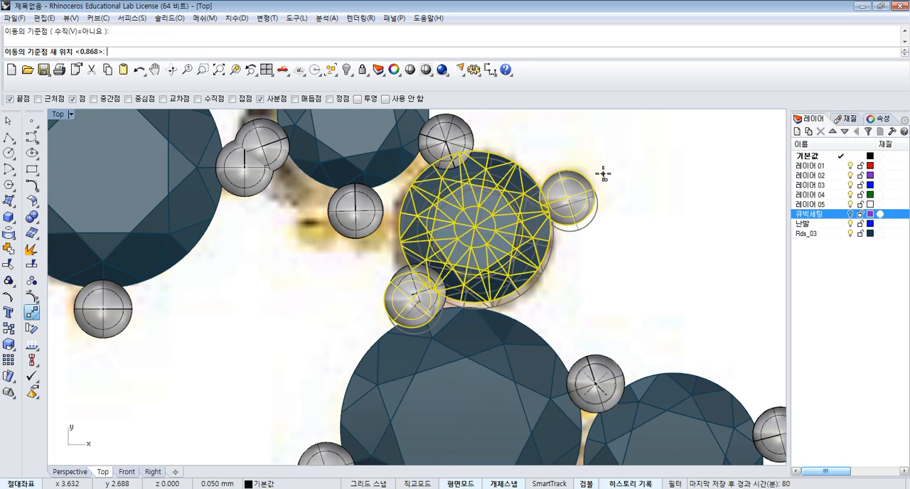
left_click(603, 174)
scroll(602, 177, "down", 5)
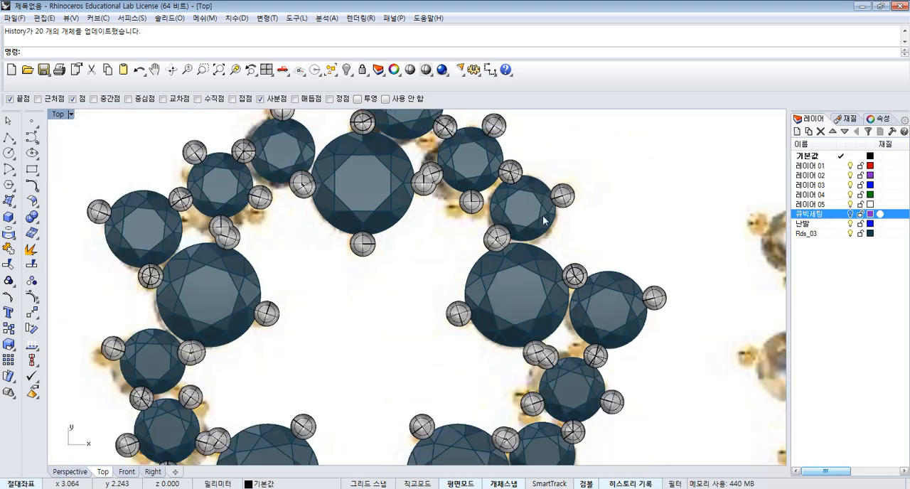
- Examine around the star how the prongs of neighbouring arrayed settings meet and overlap
right_click_drag(603, 177, 580, 203)
scroll(552, 207, "down", 3)
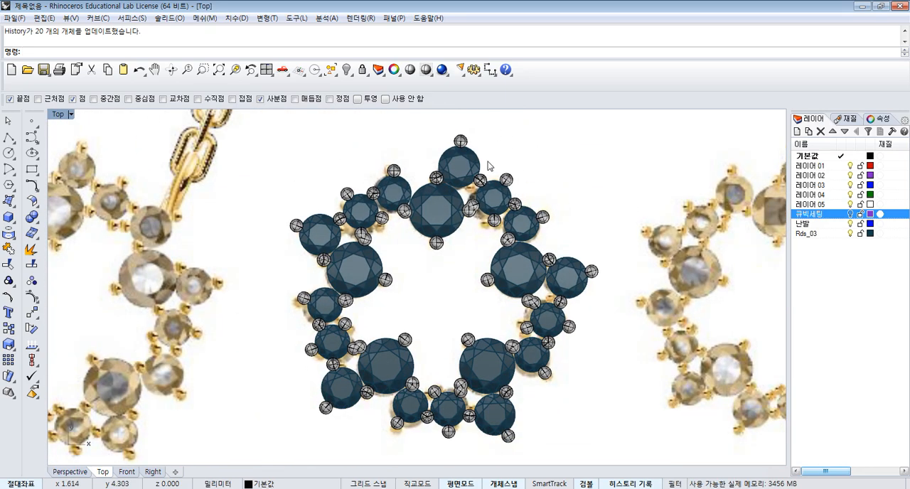
right_click_drag(488, 165, 467, 162)
scroll(389, 201, "up", 5)
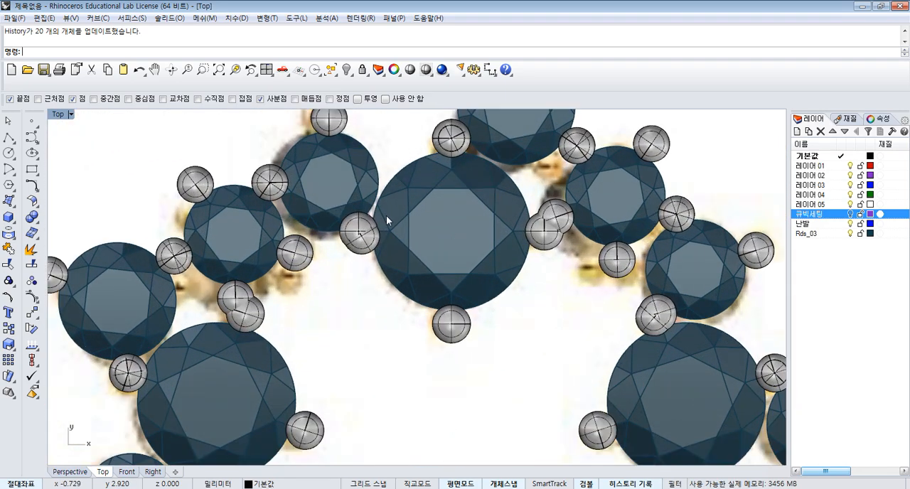
scroll(386, 215, "down", 2)
right_click_drag(624, 259, 603, 256)
scroll(603, 257, "up", 3)
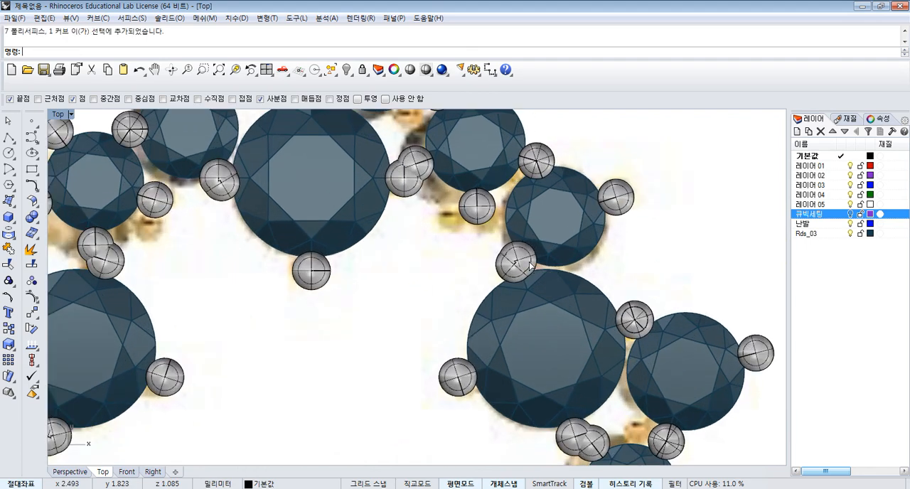
left_click(537, 264)
left_click(498, 266)
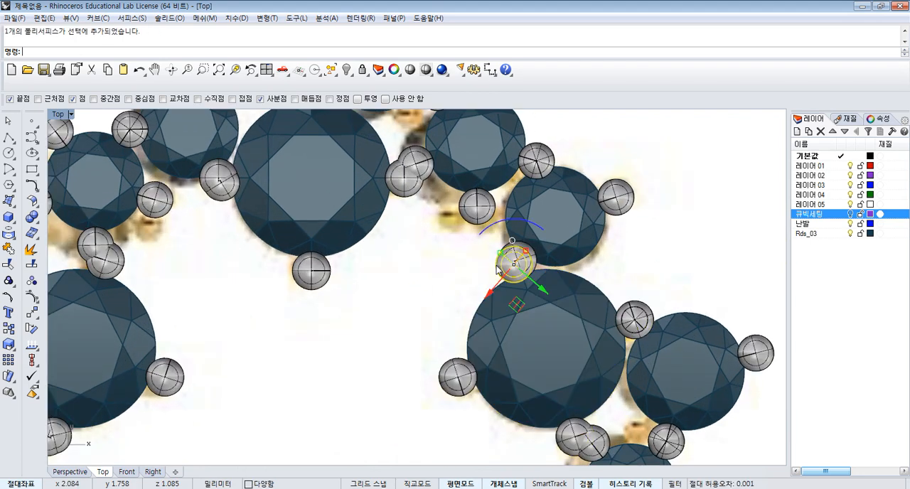
scroll(501, 263, "down", 1)
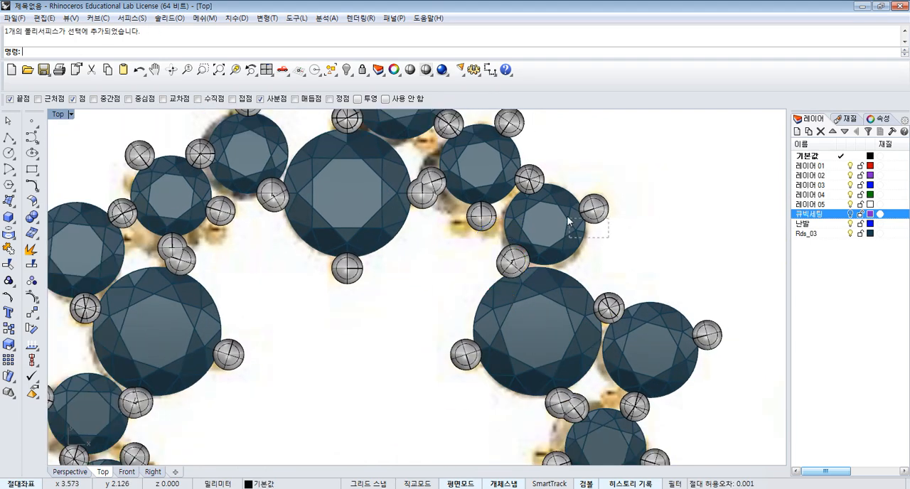
- Rotate the outer stone with its three prongs about 12 degrees clockwise around the centre of its upper-left prong
left_click(566, 215)
scroll(567, 205, "up", 3)
left_click(523, 177, "shift")
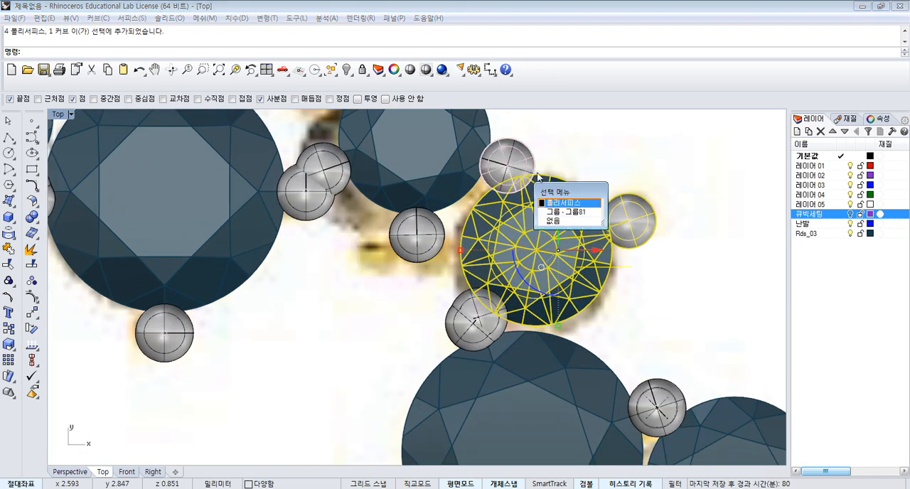
left_click(562, 211)
left_click(461, 332, "shift")
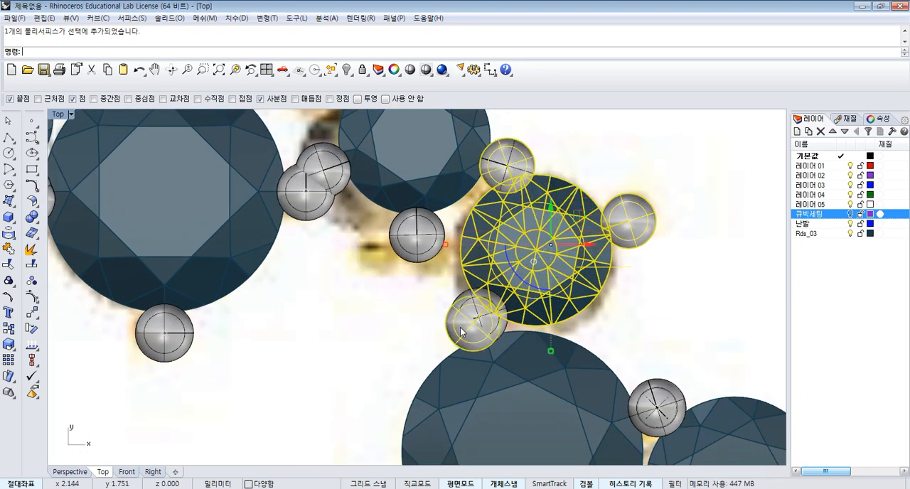
left_click(32, 328)
left_click(505, 162)
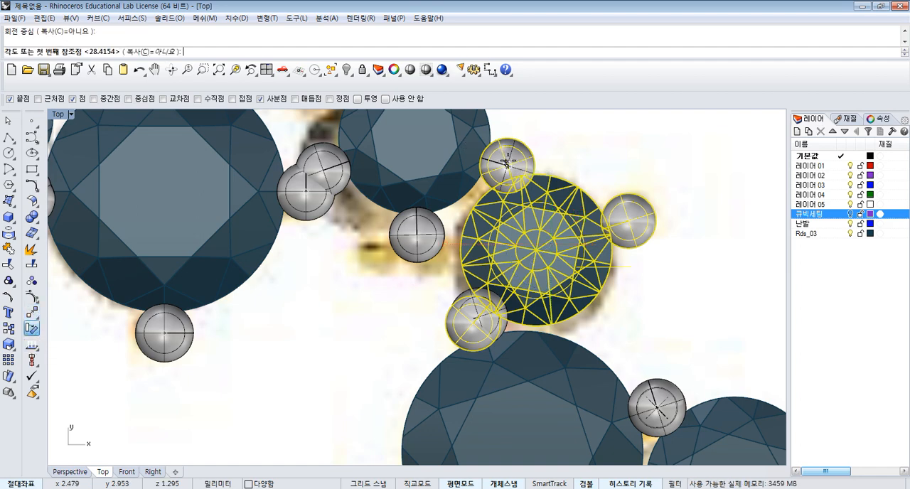
scroll(670, 178, "up", 2)
left_click(675, 181)
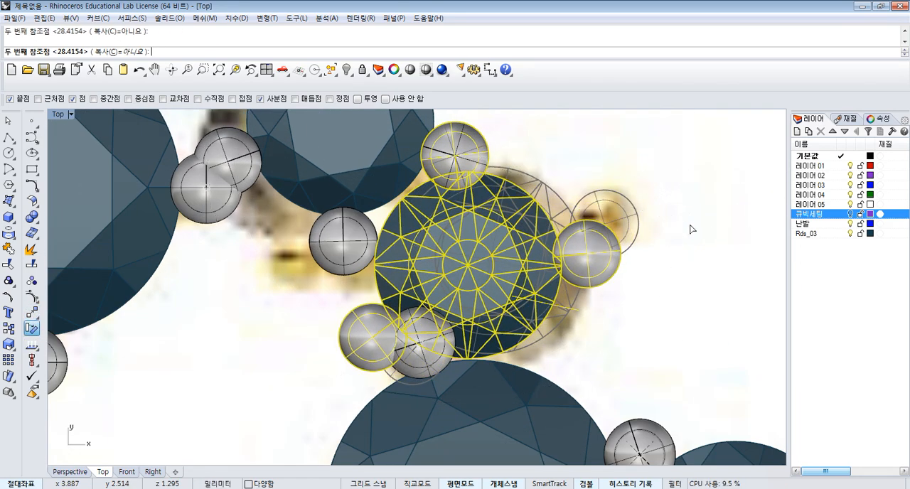
left_click(690, 225)
scroll(688, 227, "down", 4)
left_click(682, 255)
- Rotate only the outer stone's lower-left prong about 97 degrees counterclockwise around the stone's centre
left_click(465, 300)
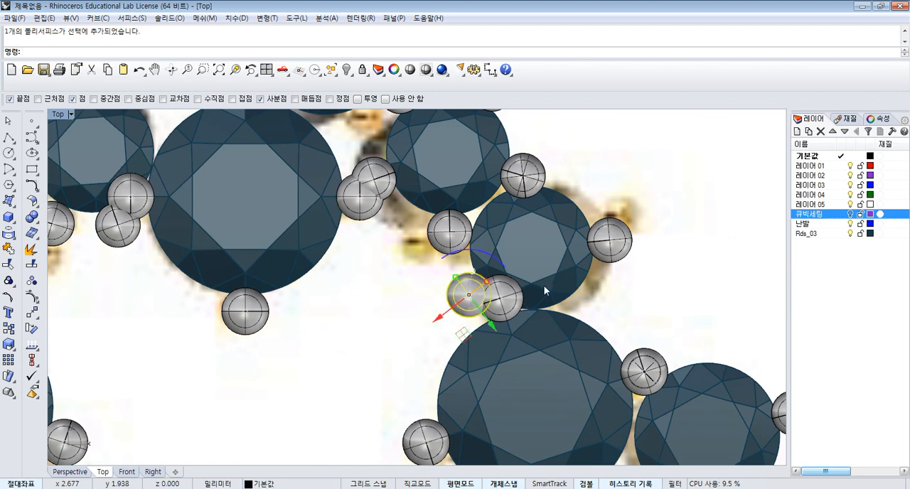
key("Return")
left_click(531, 247)
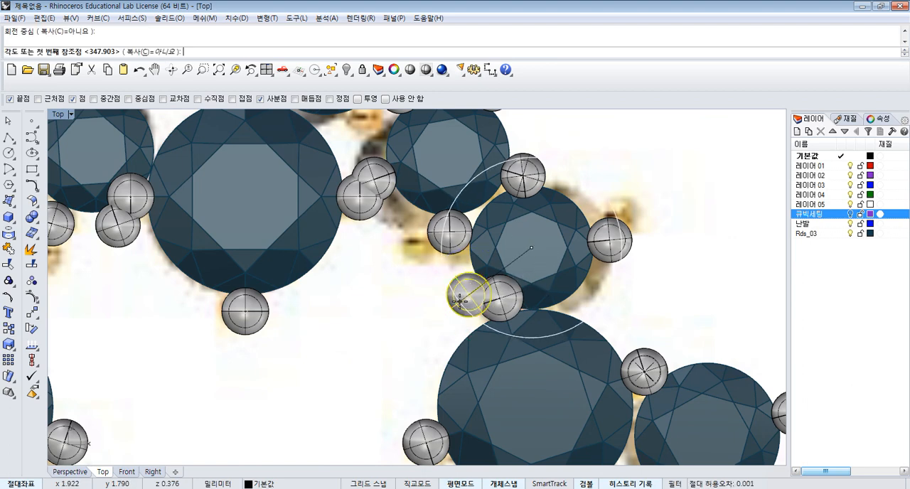
left_click(469, 294)
left_click(590, 299)
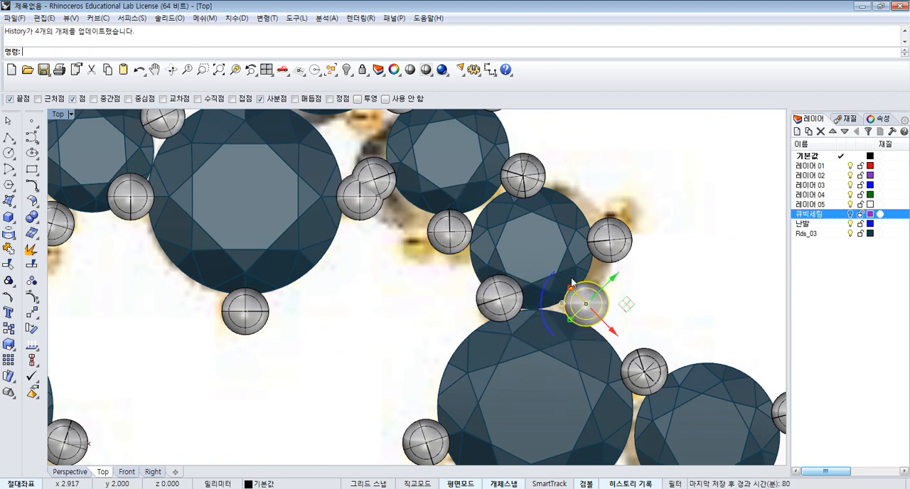
scroll(640, 212, "down", 5)
scroll(560, 279, "up", 3)
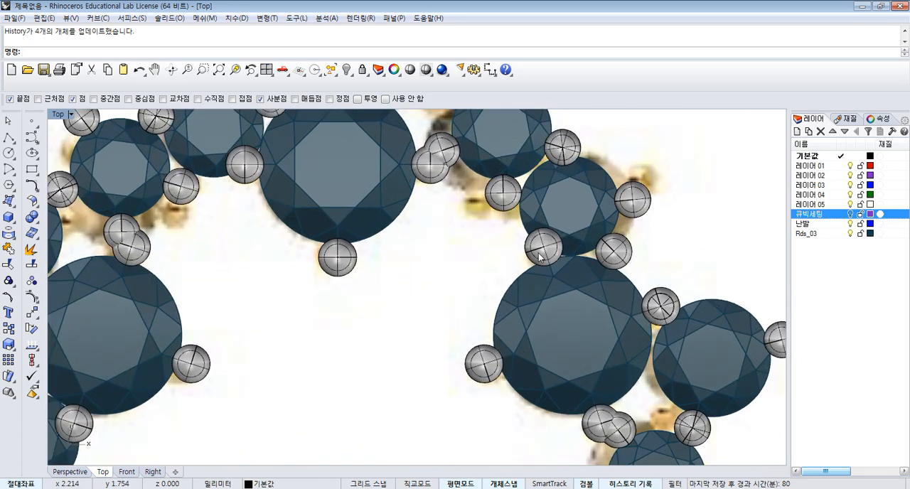
- Ungroup the original large stone setting at the star's top so its prongs can be selected individually
left_click(538, 260)
scroll(536, 258, "down", 2)
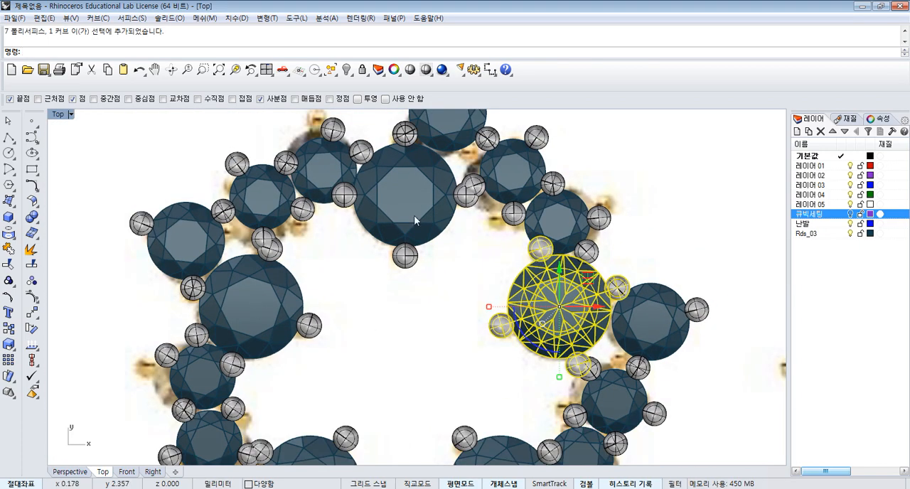
left_click(410, 212)
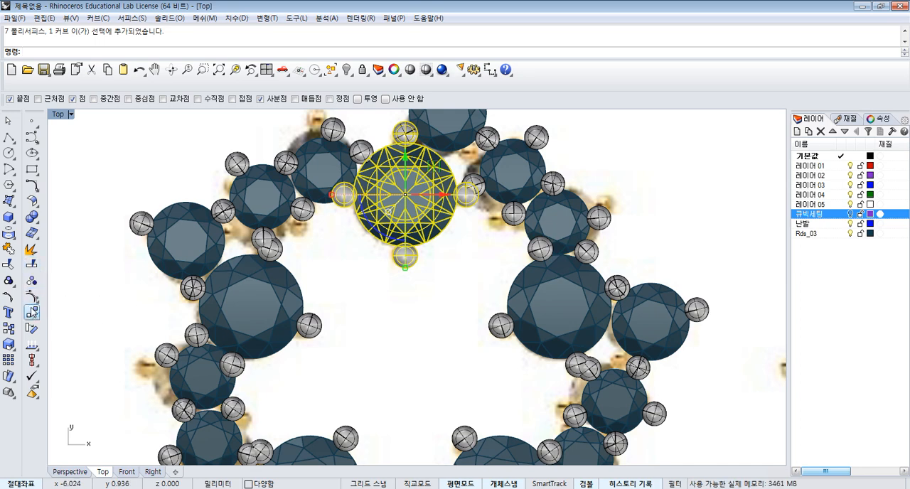
left_click(32, 282)
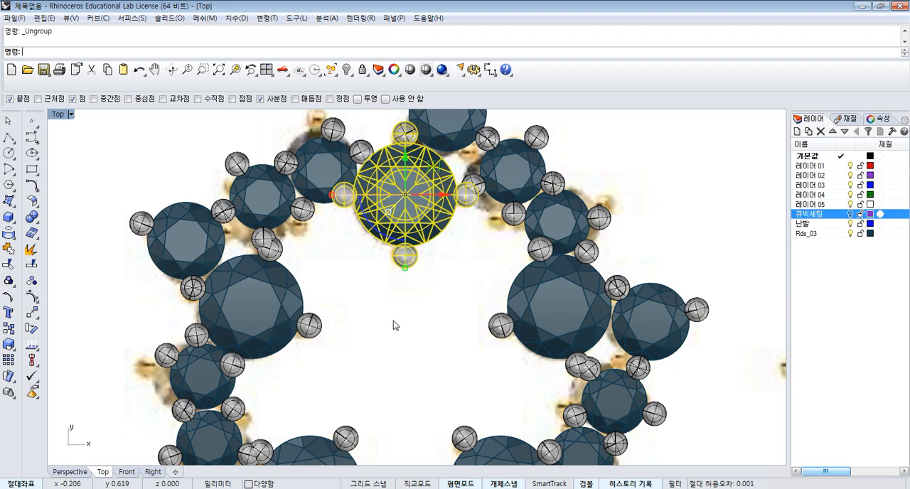
left_click(478, 221)
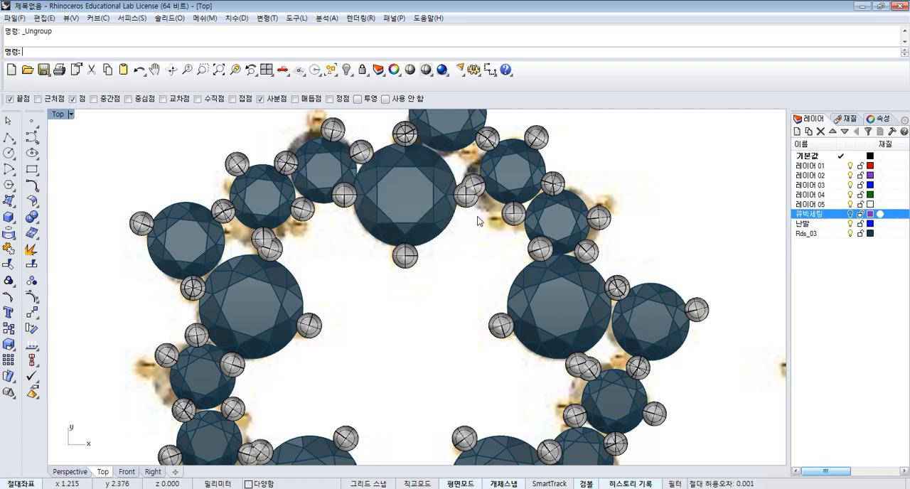
left_click(537, 253)
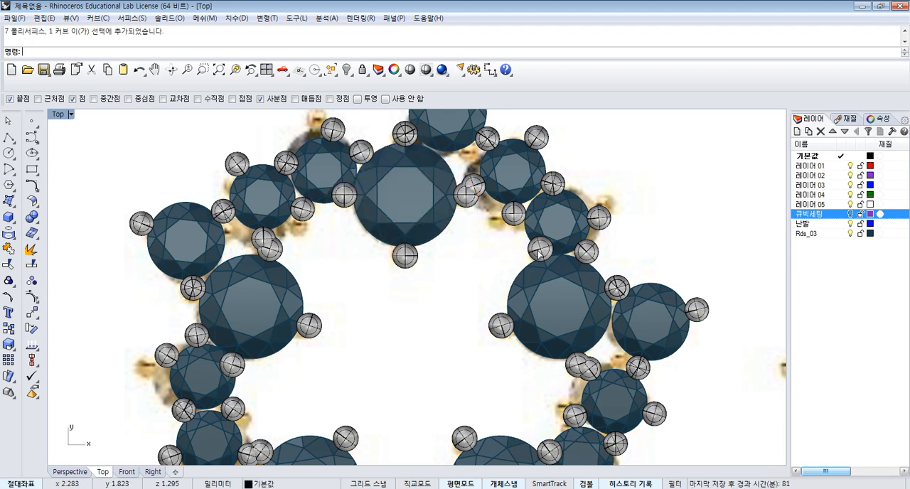
left_click(499, 253)
- Rotate only the top large stone's left prong about 10 degrees counterclockwise around the stone's centre
left_click(342, 202)
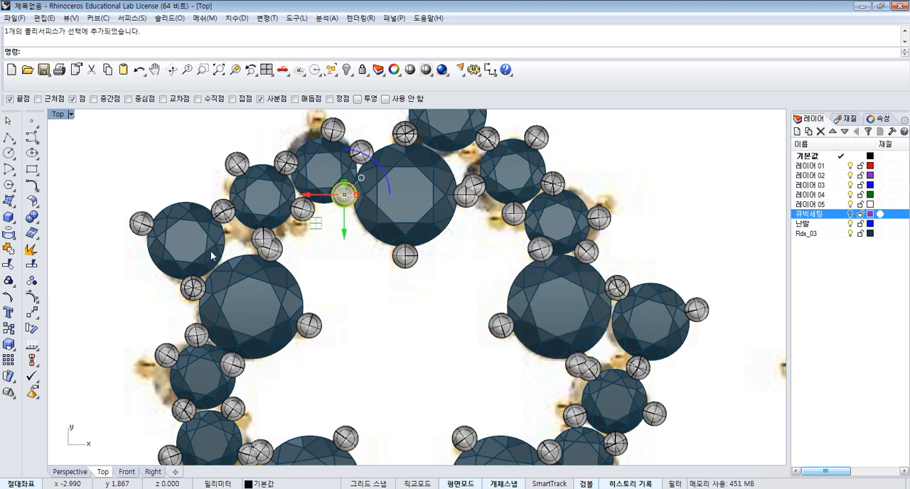
left_click(32, 328)
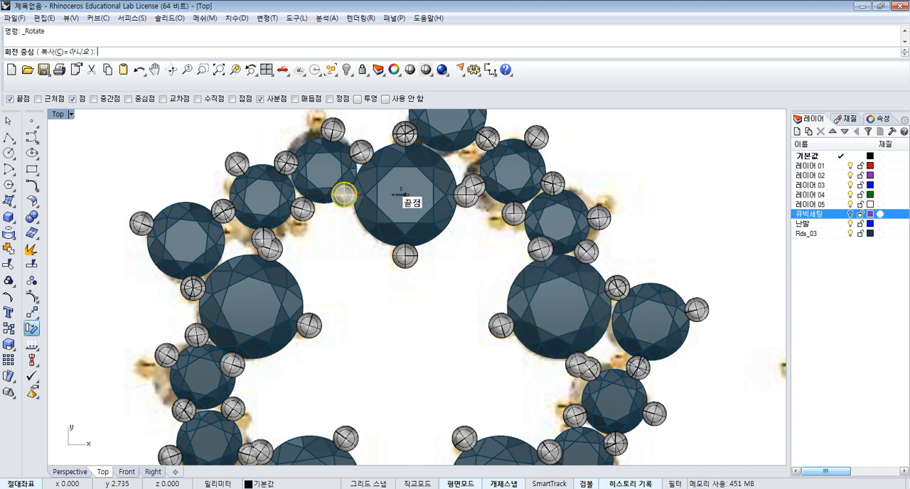
left_click(404, 194)
left_click(371, 264)
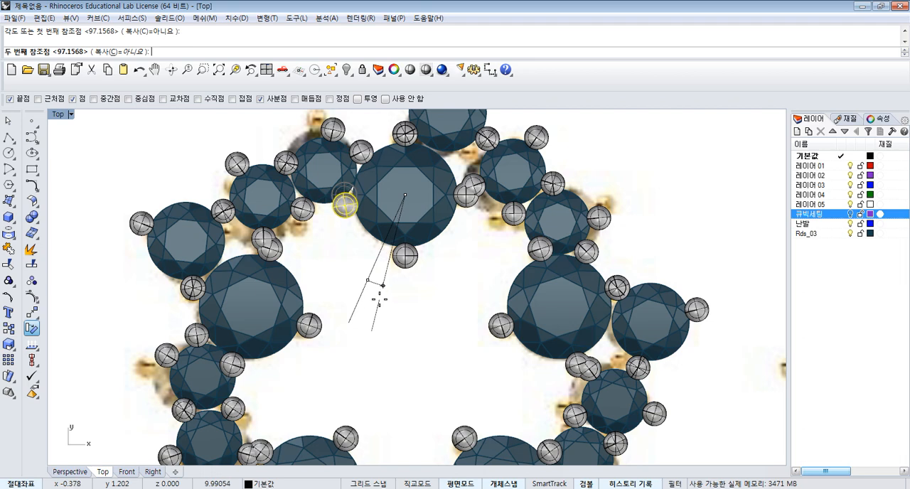
left_click(442, 294)
scroll(498, 213, "down", 5)
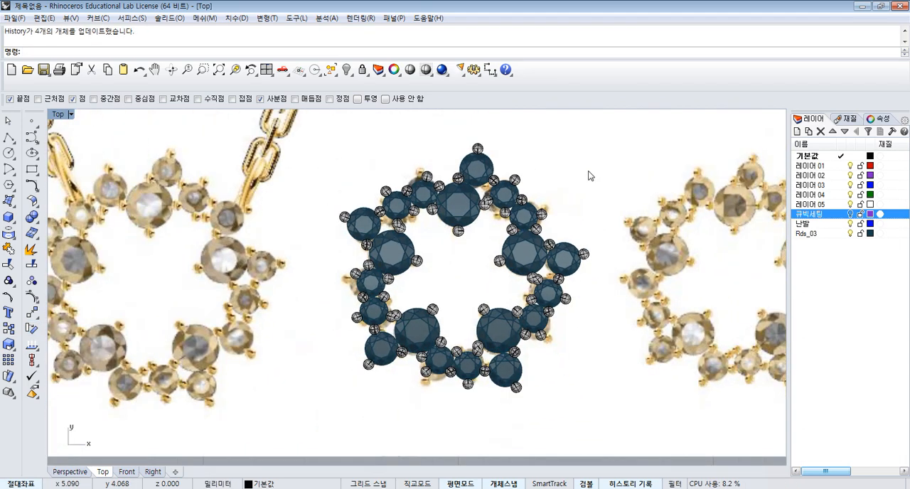
right_click_drag(589, 176, 567, 183)
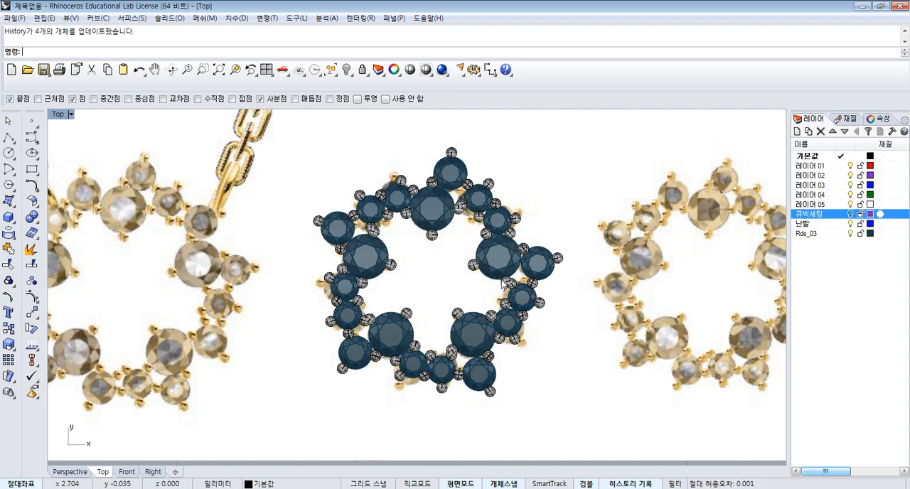
- Examine the arrayed star at close range, checking the shared and overlapping prongs between neighbouring settings against the reference photo
scroll(502, 283, "up", 6)
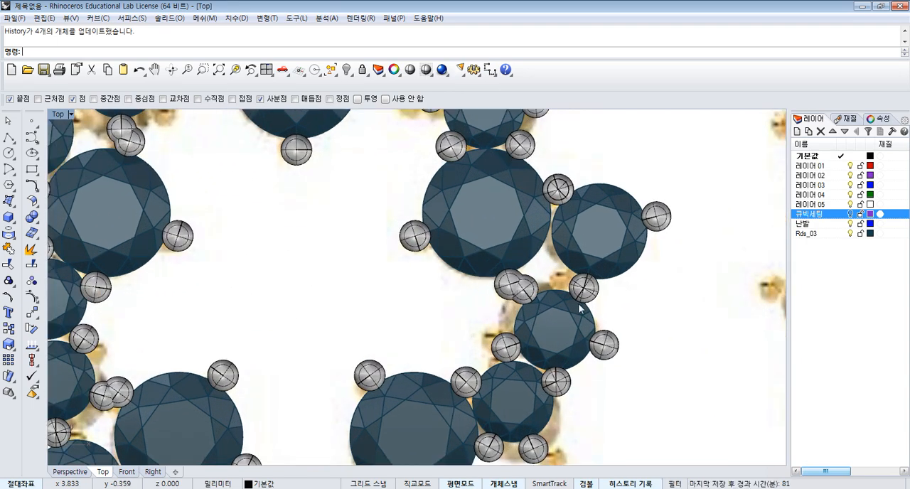
scroll(579, 307, "down", 4)
scroll(606, 280, "down", 3)
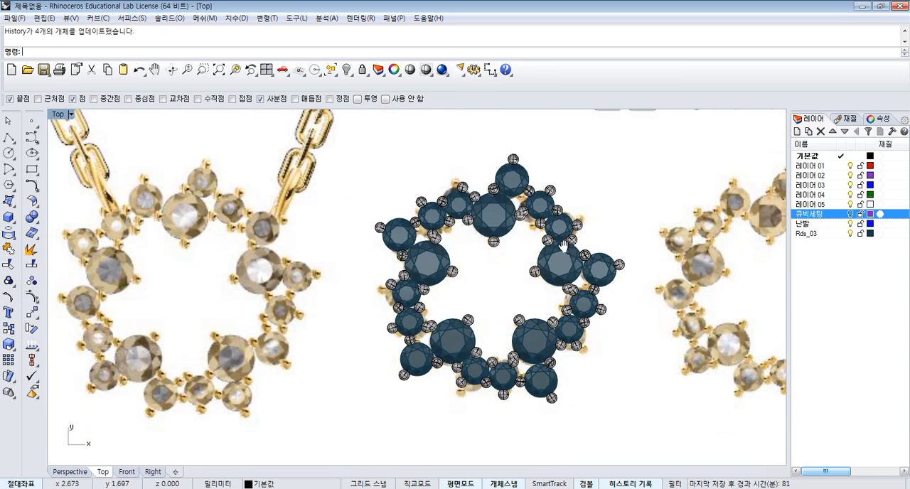
scroll(561, 241, "up", 2)
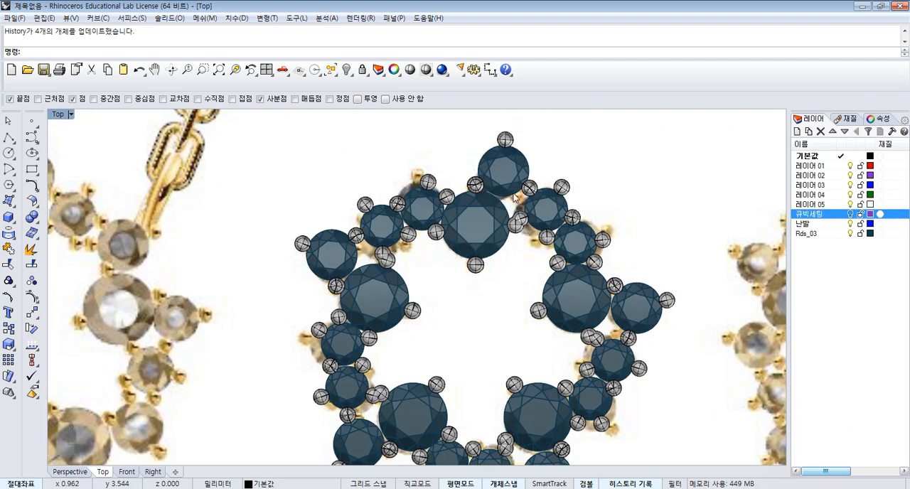
scroll(514, 197, "down", 3)
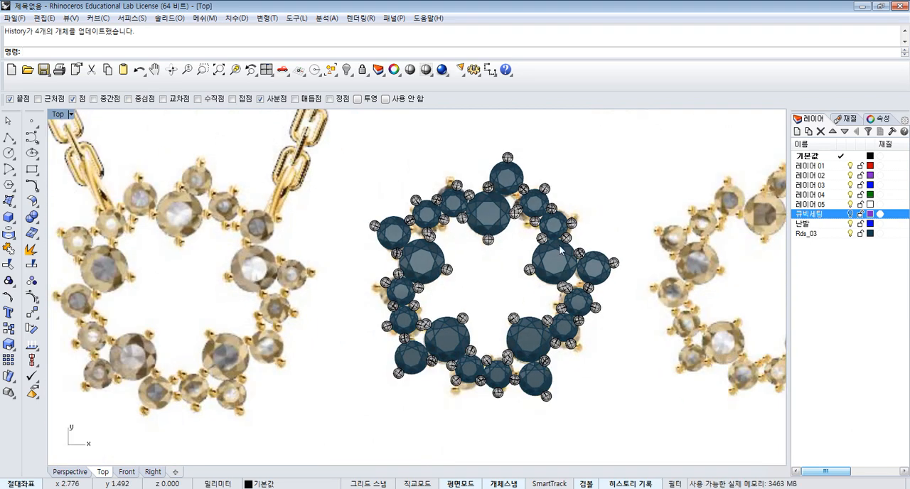
scroll(552, 250, "up", 1)
scroll(531, 216, "up", 3)
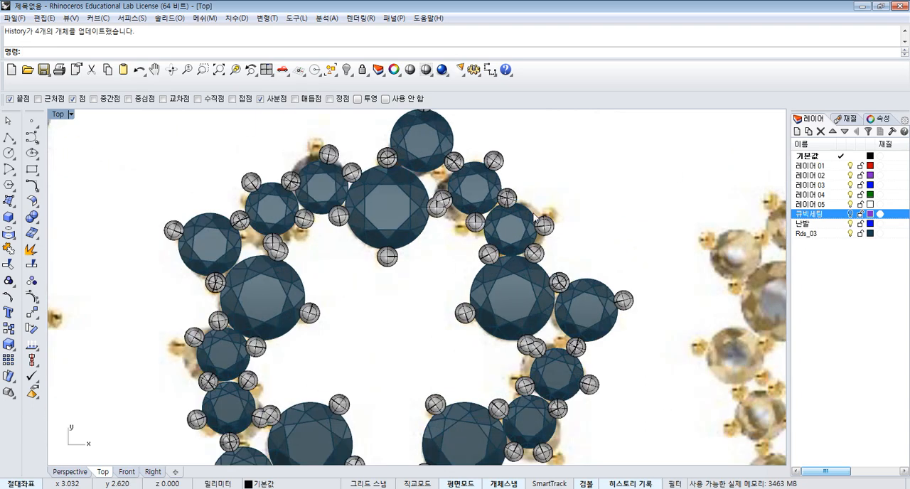
scroll(554, 255, "down", 3)
scroll(596, 341, "up", 2)
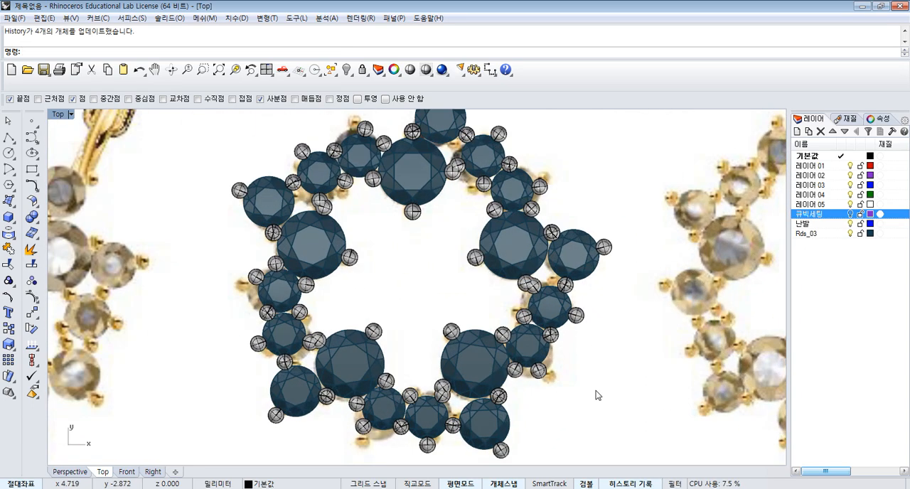
- Delete the arrayed settings in the lower half of the star, plus the large and outer settings on its left side
left_click_drag(297, 347, 298, 328)
key("Delete")
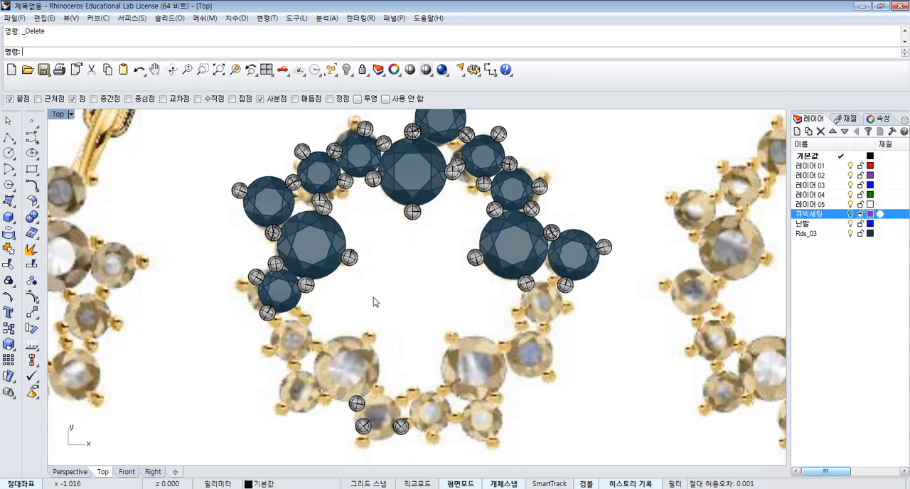
left_click_drag(371, 294, 271, 240)
key("Delete")
- Delete the two remaining small arrayed settings left of the top large stone, plus the stray prong at its upper left
right_click_drag(343, 179, 342, 217)
scroll(342, 189, "up", 4)
left_click(282, 234)
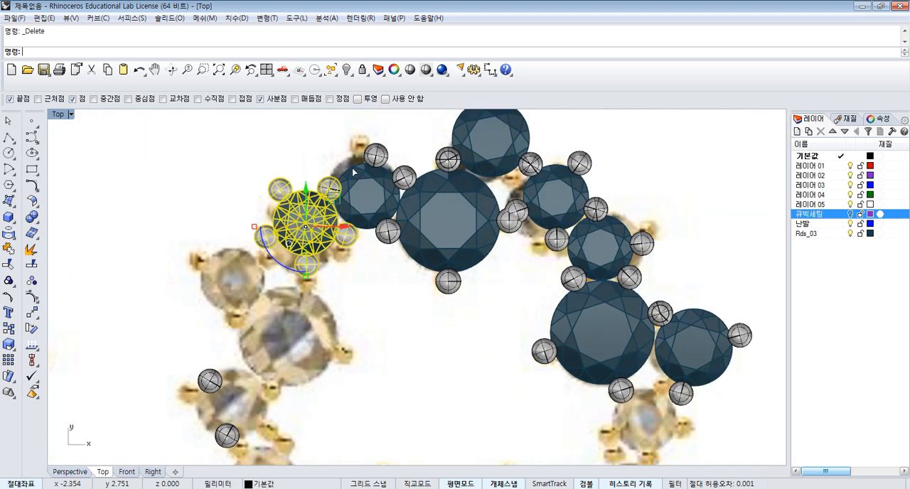
key("Delete")
left_click(341, 208)
key("Delete")
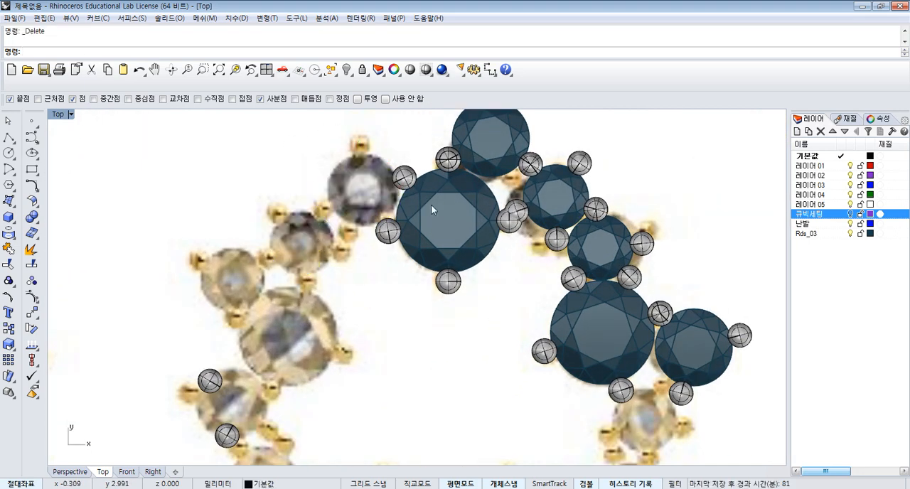
left_click(412, 174)
key("Delete")
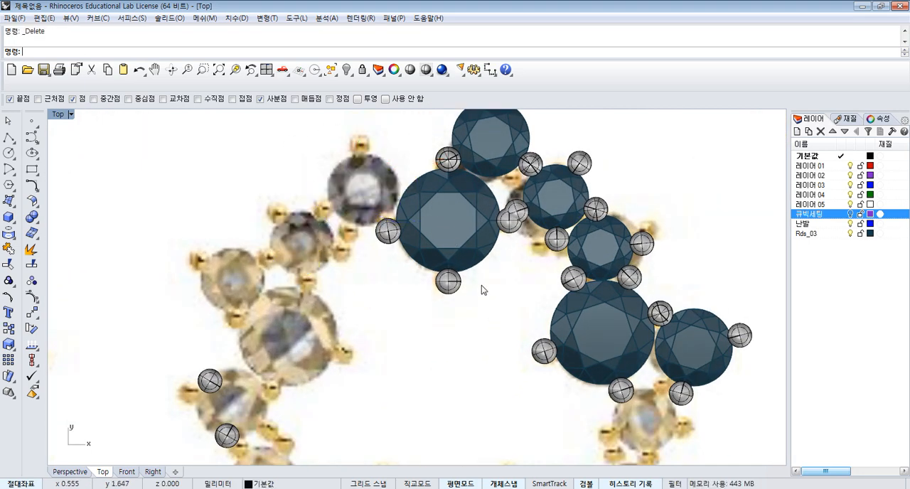
- Group the top large stone with its four surrounding prongs, leaving the adjoining outer stone out of the group
left_click_drag(425, 290, 365, 230)
scroll(467, 165, "up", 2)
left_click(452, 170, "shift")
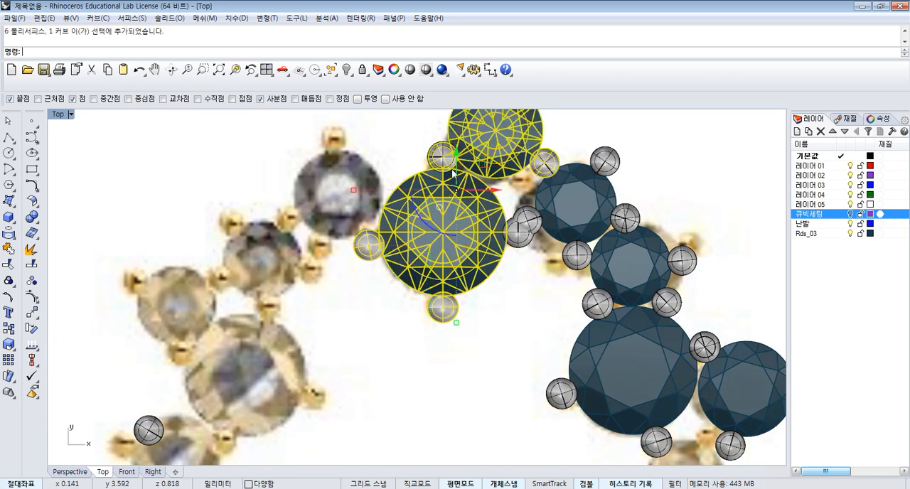
left_click(468, 169, "ctrl")
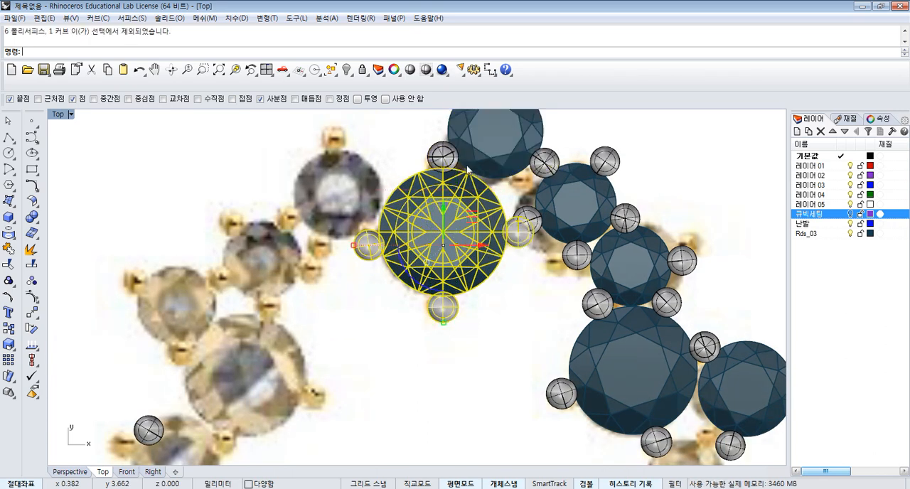
left_click(446, 165, "shift")
left_click(477, 193)
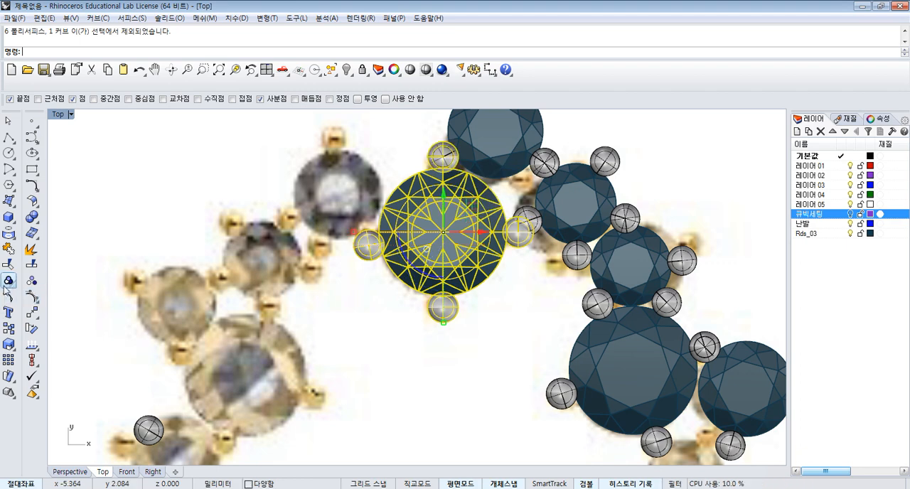
left_click(9, 281)
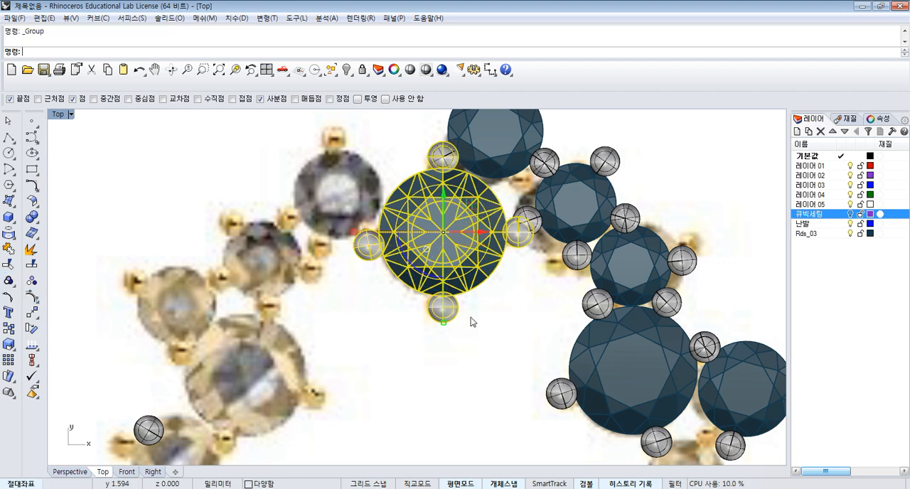
- Select the small stone directly right of the top large stone together with its five surrounding prongs
left_click(579, 198)
left_click(679, 185)
left_click(584, 212)
left_click(666, 257)
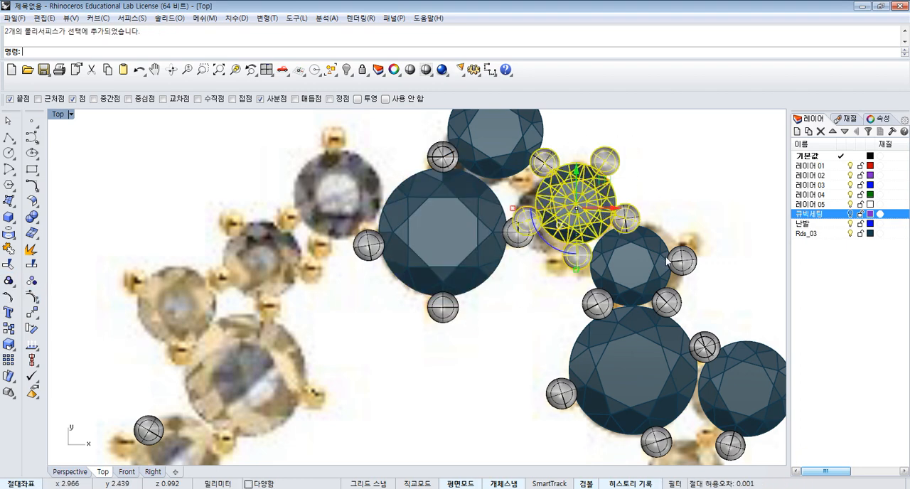
- Select the second small stone on the star's upper right with its upper and right prongs, excluding the neighbouring large setting
right_click_drag(741, 253, 617, 213)
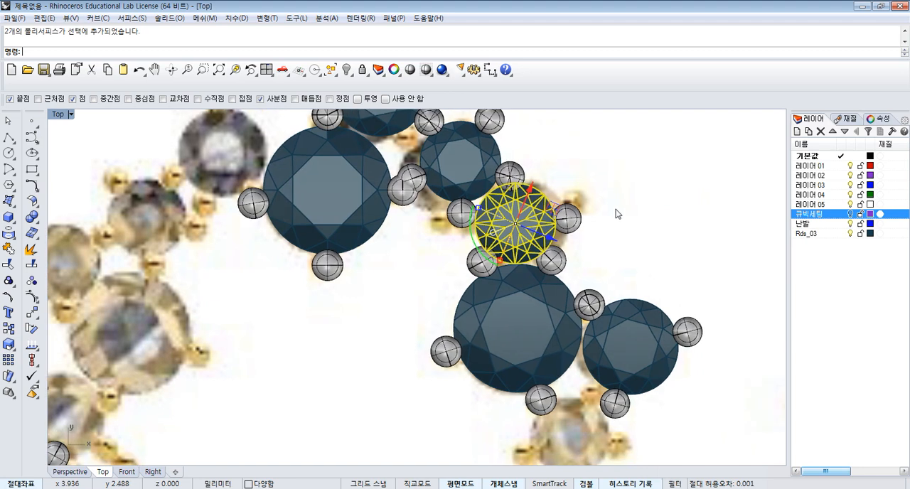
left_click(493, 244, "shift")
left_click(516, 323, "ctrl")
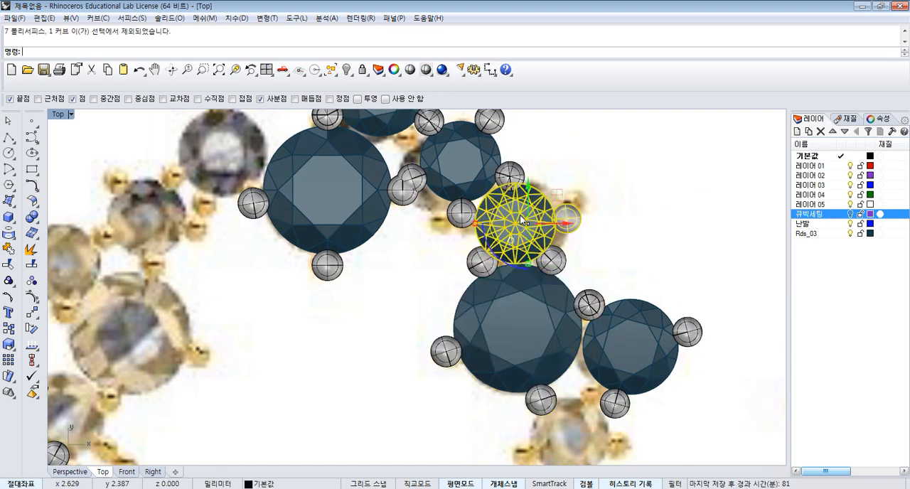
left_click(514, 174, "shift")
left_click(542, 202)
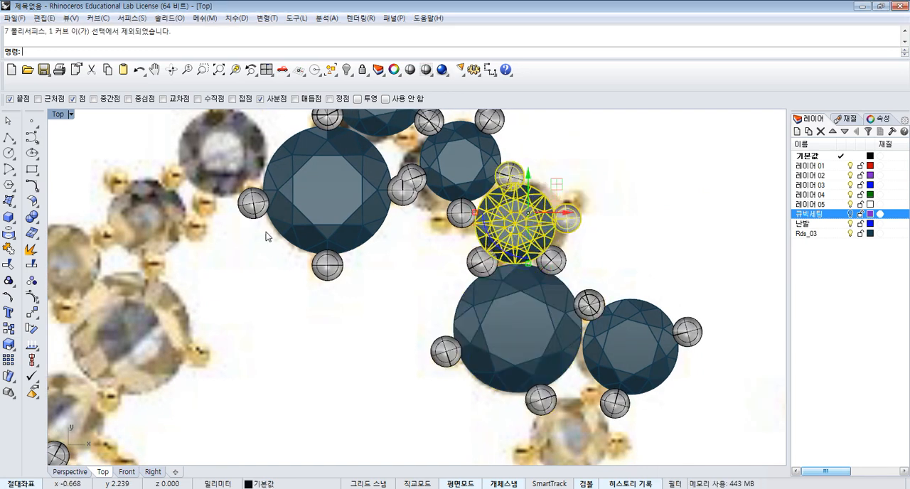
- Delete the arrayed large and outer stone settings below the second small stone on the star's right side
left_click_drag(683, 398, 503, 324)
key("Delete")
scroll(525, 293, "down", 3)
- Polar-array the remaining four-stone cluster with its prongs around origin 0, using 5 items over 360 degrees and leaving out the reference line
right_click_drag(552, 188, 516, 220)
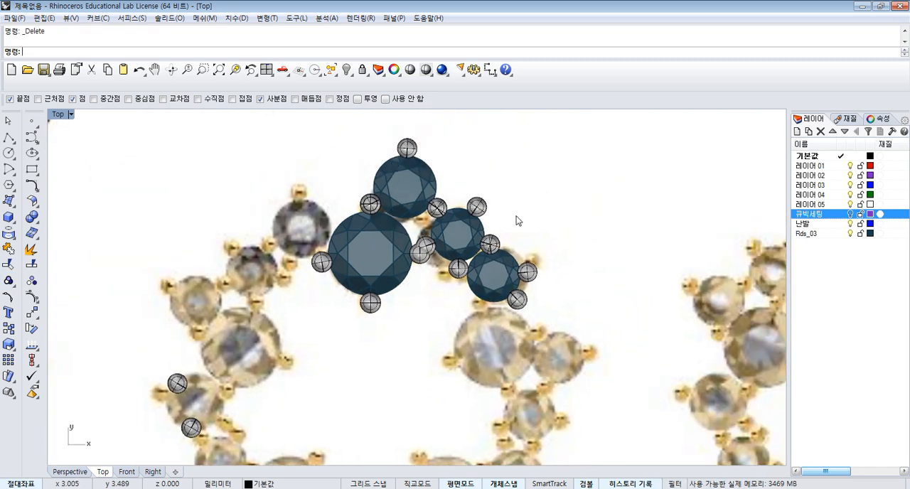
left_click_drag(399, 280, 360, 312)
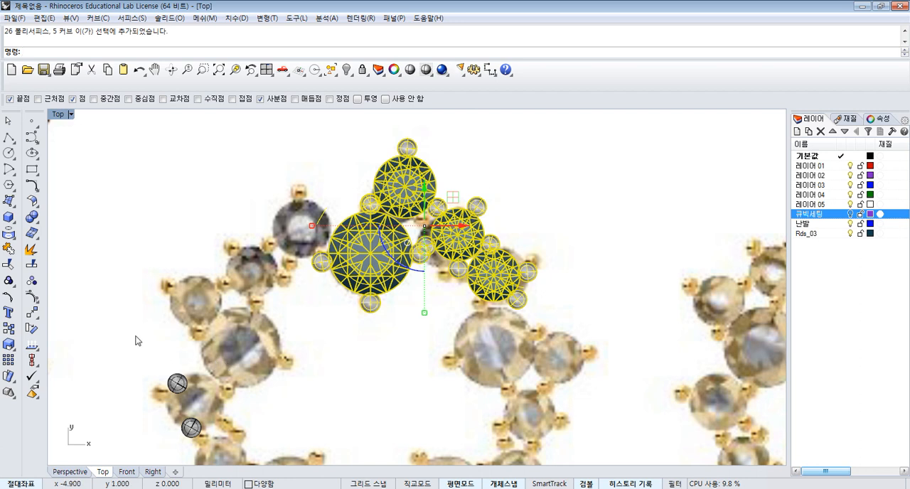
left_click(322, 217, "ctrl")
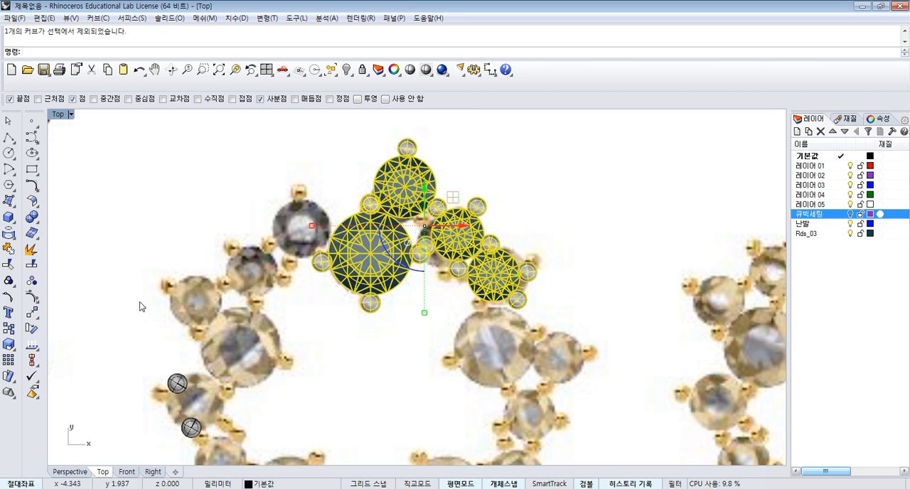
left_click(33, 312)
left_click(64, 349)
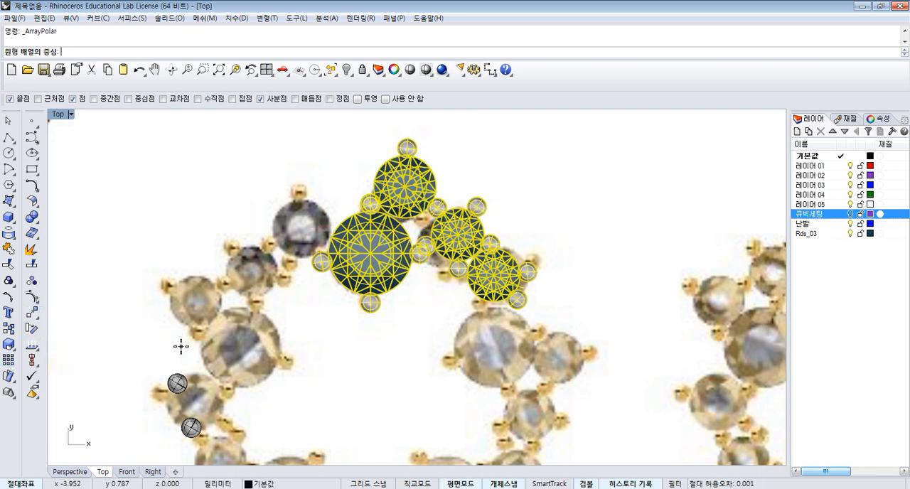
type("0")
key("Return")
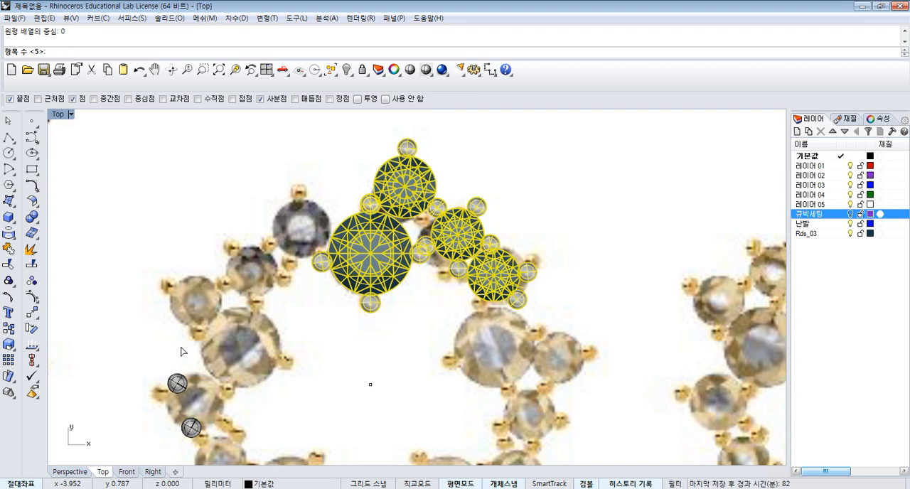
key("Return")
key("Return")
key("Return")
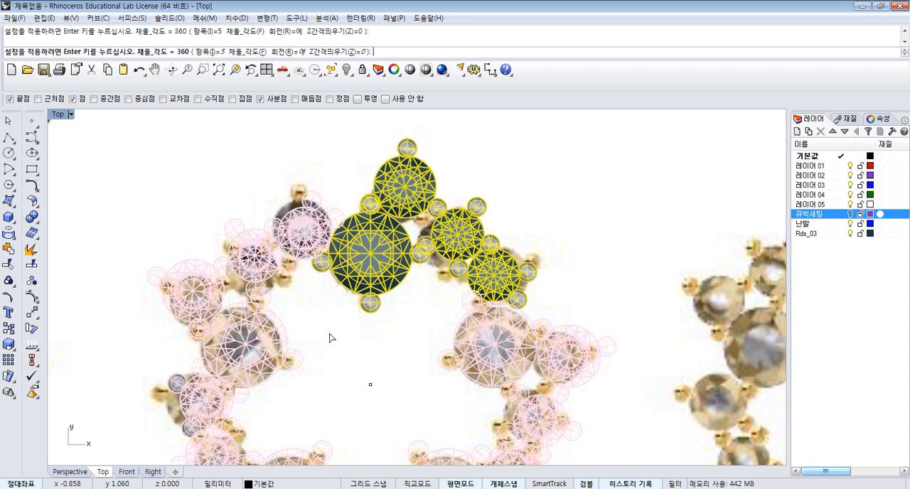
left_click(536, 174)
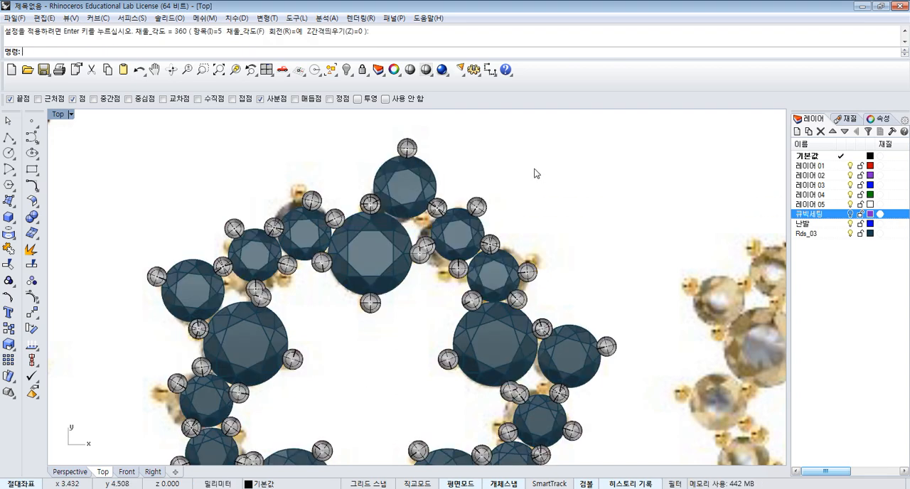
- Show all four viewports, then unlock the reference picture and hide it
left_click(266, 70)
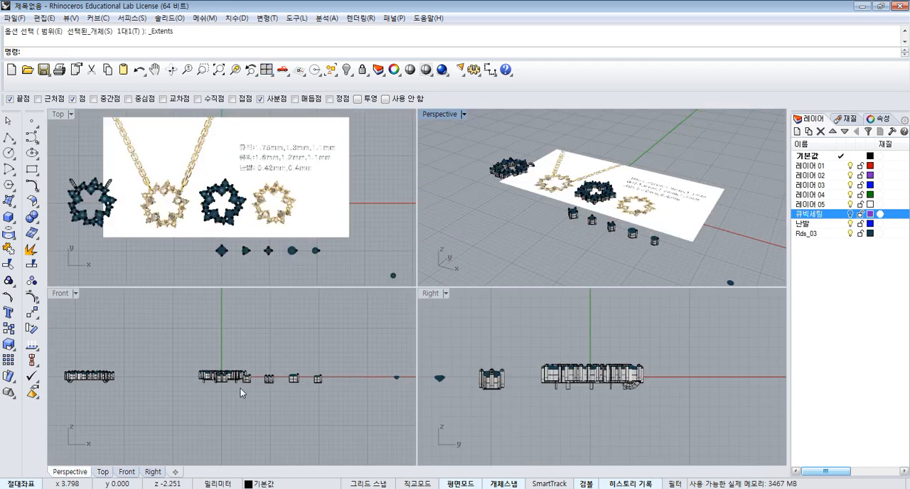
scroll(240, 388, "up", 4)
scroll(189, 149, "up", 8)
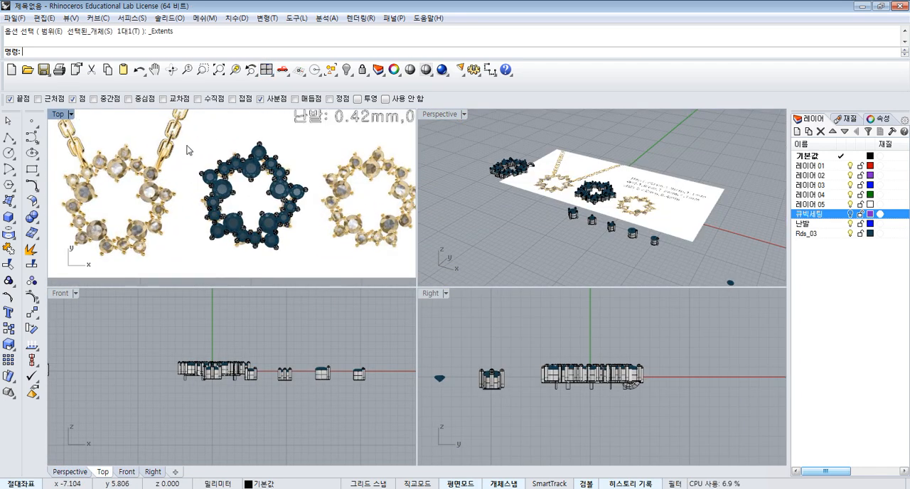
left_click_drag(188, 149, 348, 275)
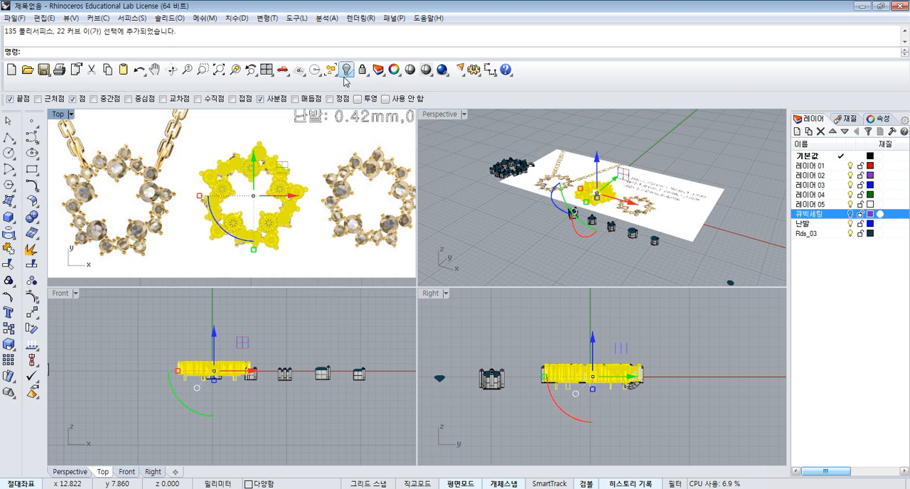
key("Escape")
right_click(363, 69)
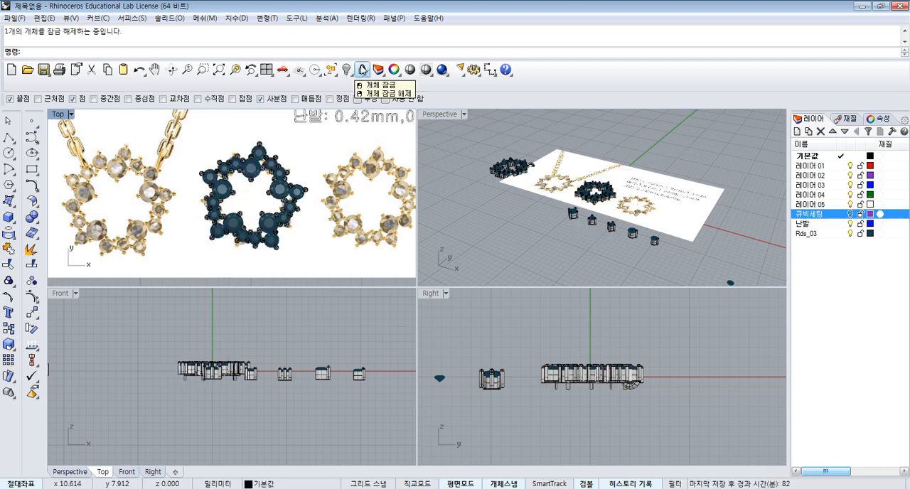
left_click(346, 69)
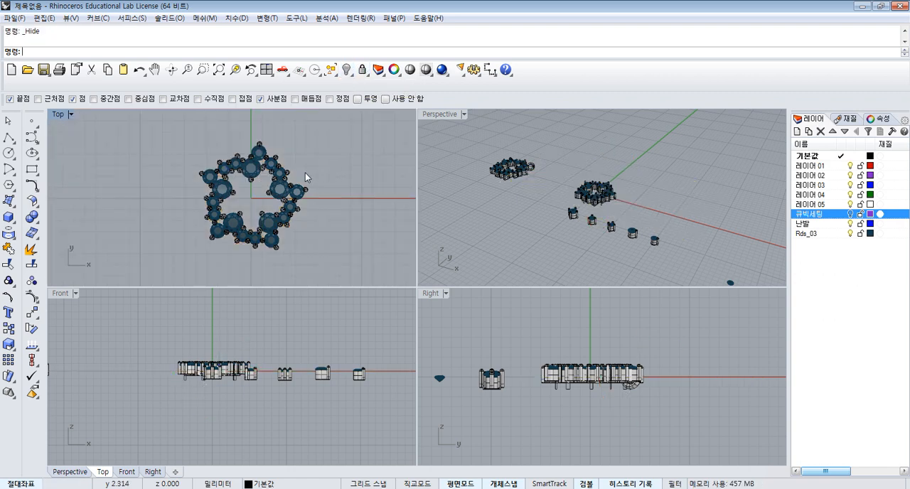
- Hide everything except the star setting at the origin by inverting the selection
left_click_drag(206, 143, 348, 272)
left_click(347, 69)
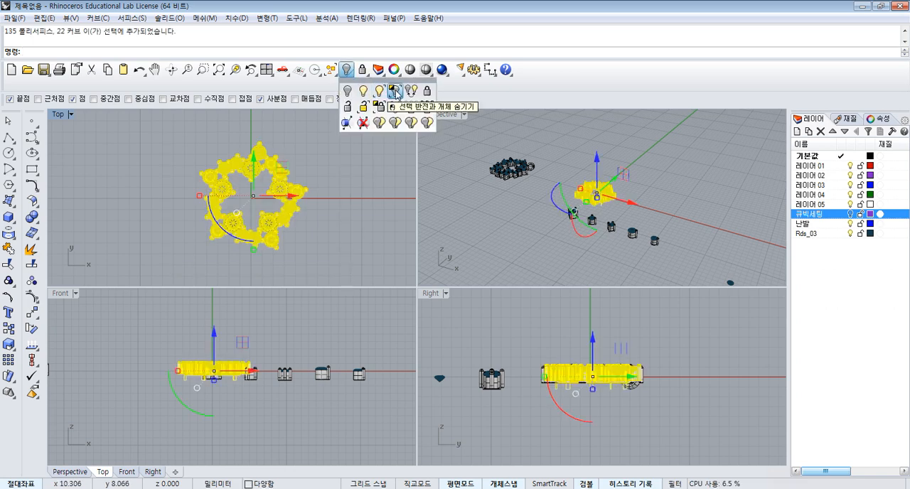
left_click(395, 91)
- Delete the leftover profile curves protruding below the star setting in the Front view
scroll(185, 374, "up", 5)
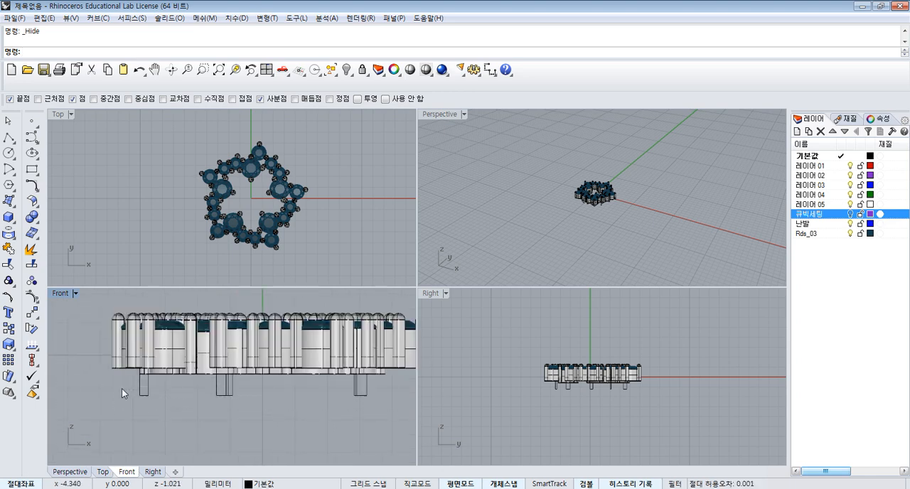
left_click_drag(383, 402, 197, 407)
left_click_drag(136, 392, 137, 393)
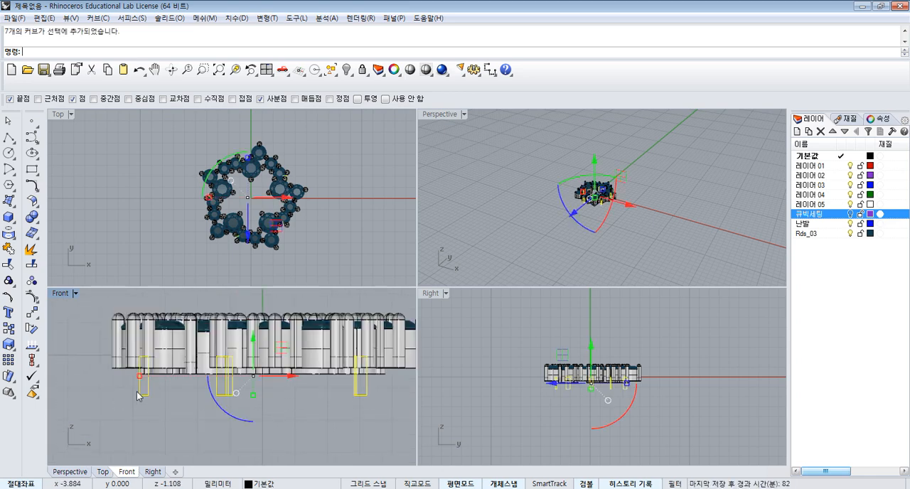
left_click(297, 409)
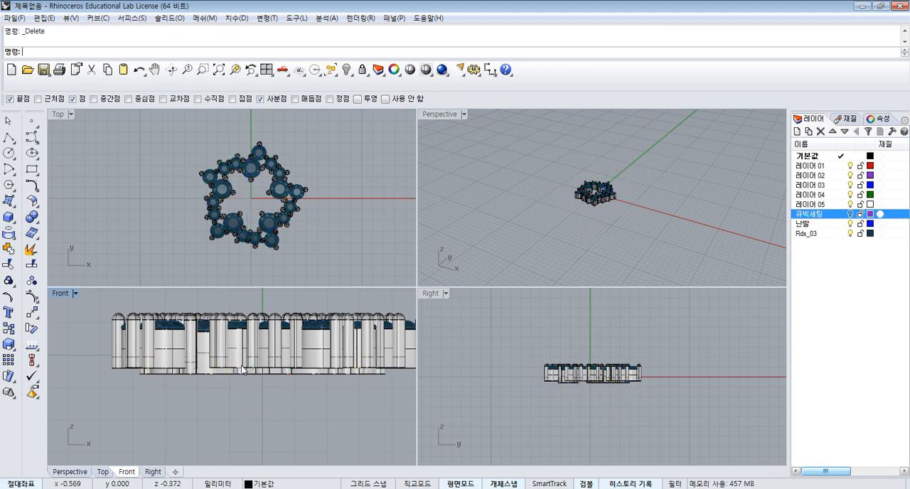
- Align all parts of the star setting to a common bottom edge in the Front view, using automatic alignment
scroll(248, 356, "down", 1)
left_click_drag(108, 304, 402, 387)
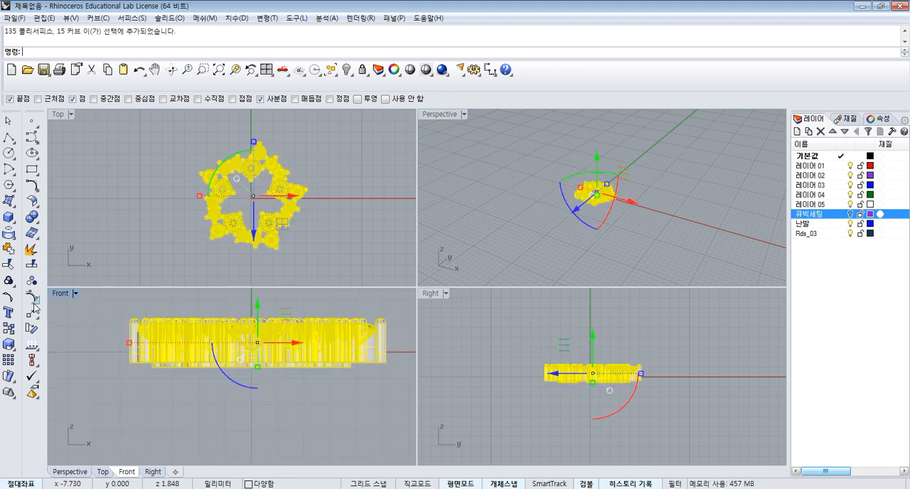
left_click(36, 365)
left_click(72, 369)
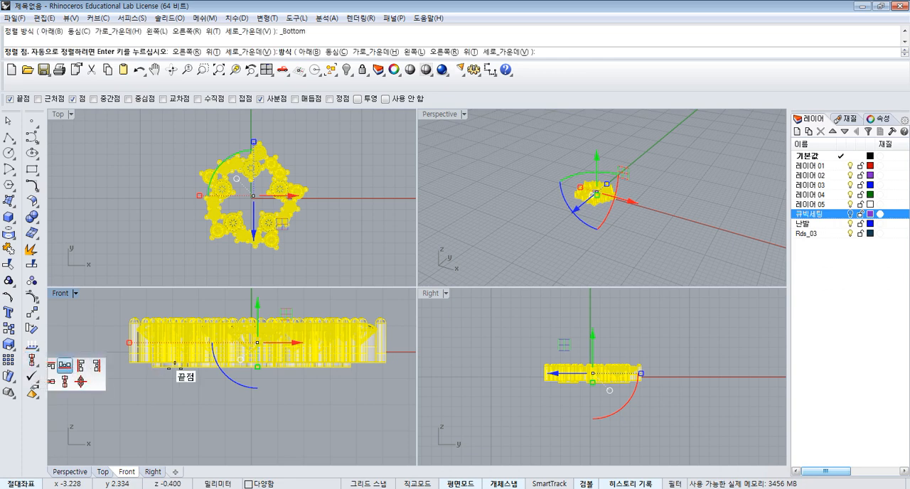
right_click(185, 377)
left_click(359, 240)
scroll(269, 176, "up", 6)
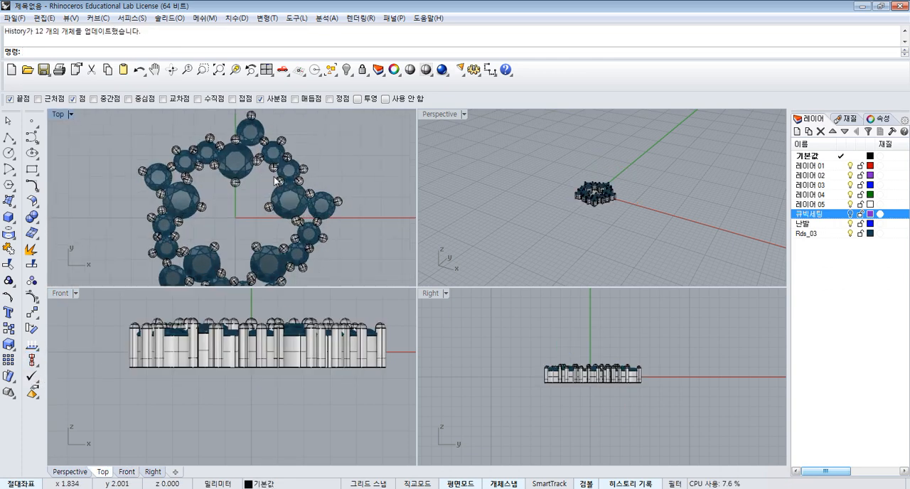
right_click_drag(315, 167, 349, 156)
scroll(349, 159, "down", 3)
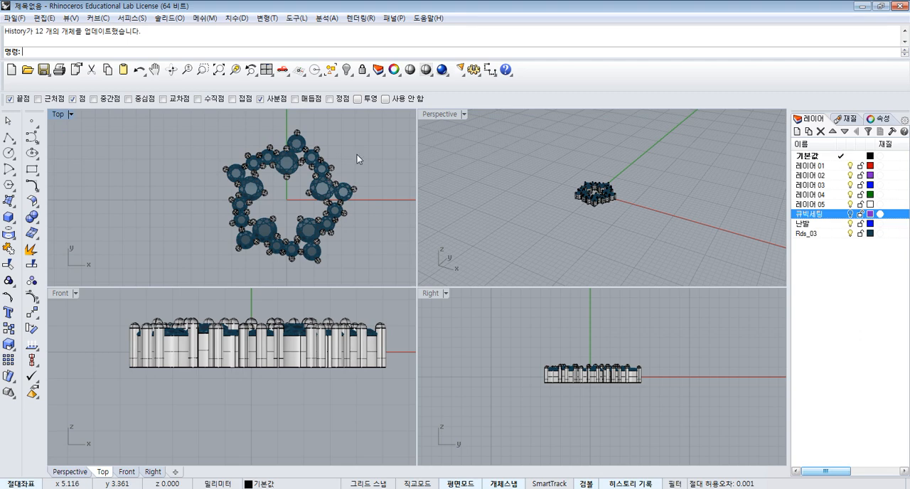
- Try extruding the base outline of one large stone's ring upward about 0.42 mm as an open surface, working from the star's underside
right_click_drag(595, 202, 583, 162)
scroll(581, 162, "up", 5)
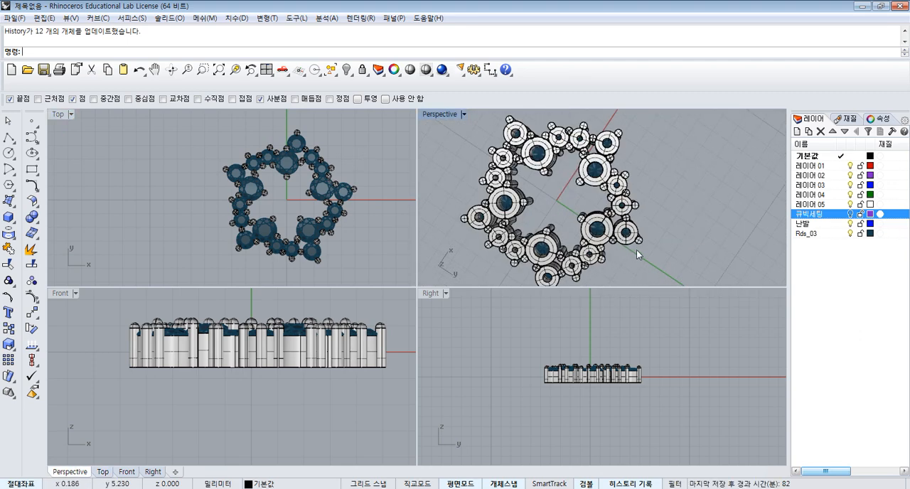
right_click_drag(636, 249, 619, 178)
scroll(579, 221, "up", 5)
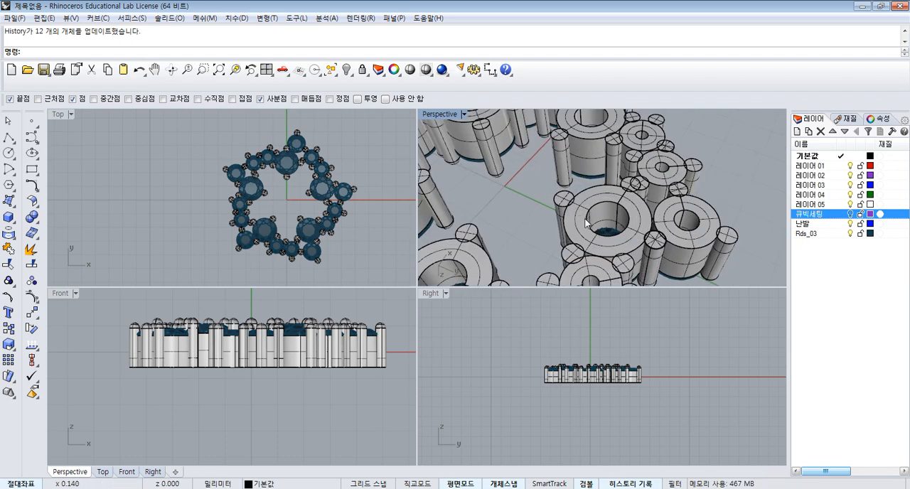
left_click(579, 218)
left_click(397, 158)
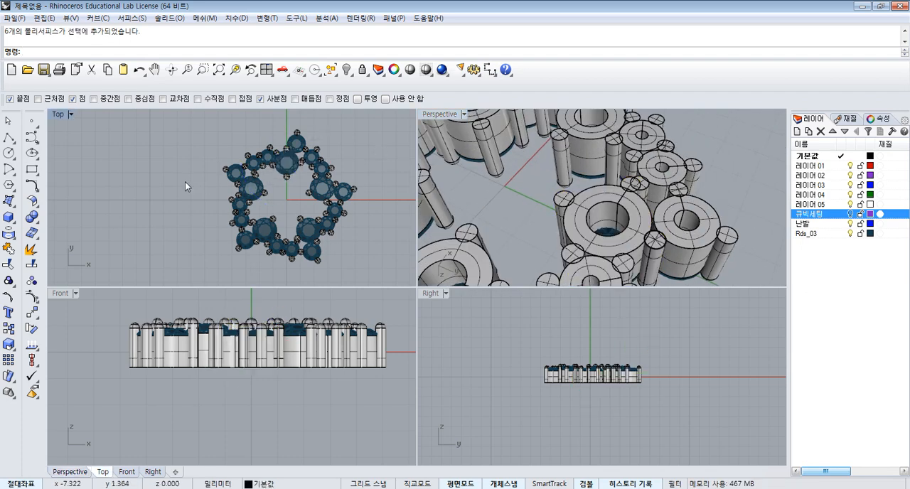
left_click(11, 201)
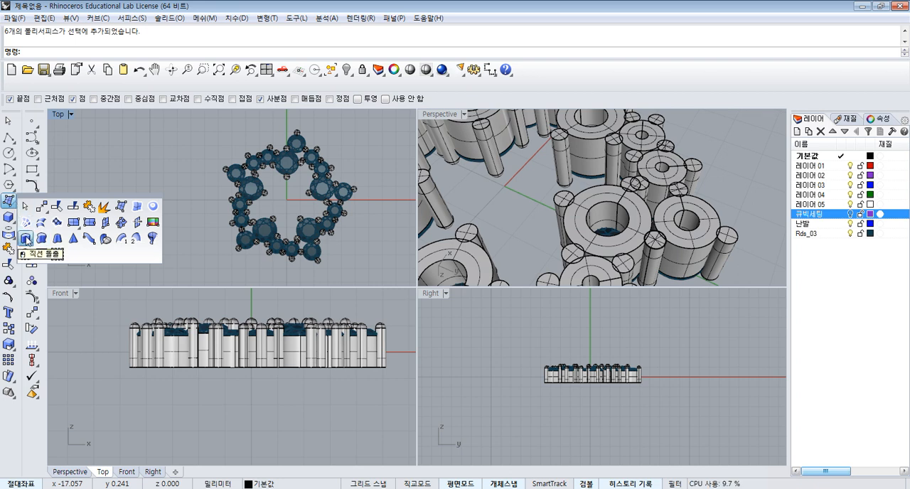
left_click(26, 240)
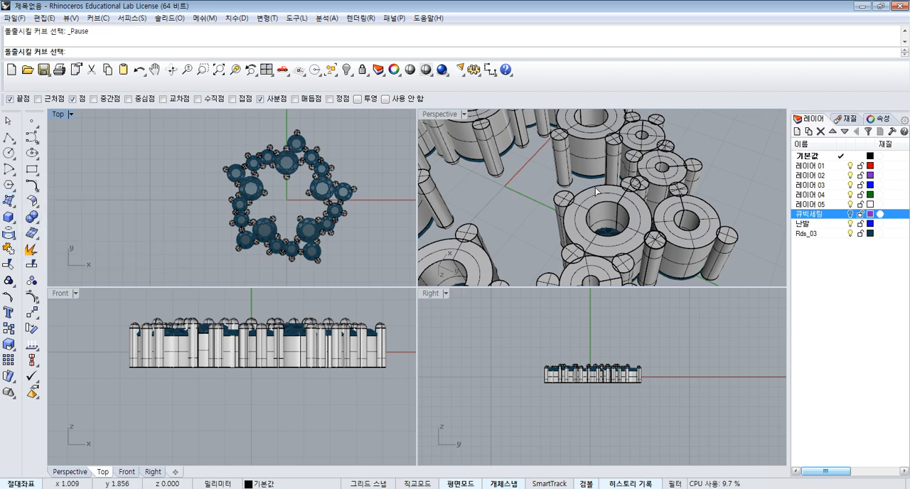
left_click(596, 191)
key("Return")
scroll(640, 369, "up", 5)
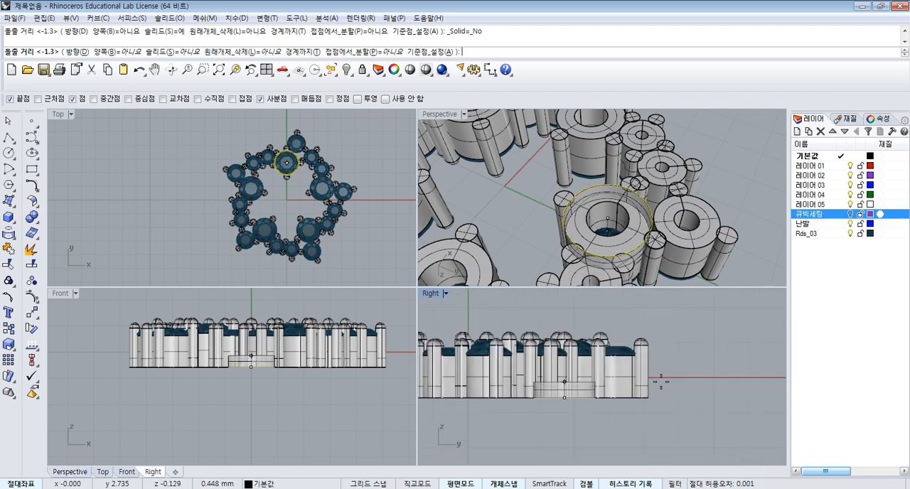
key("Return")
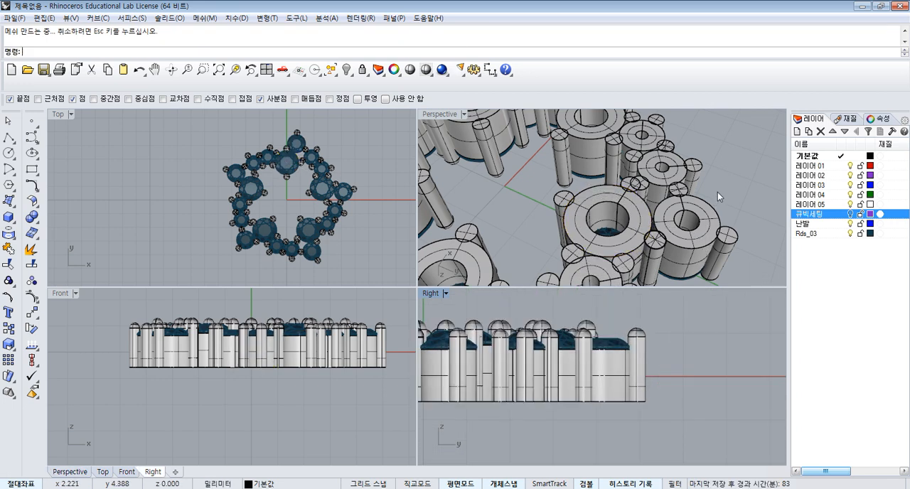
- Extrude the large ring's base outline upward about 0.57 mm with the solid option turned on
left_click(715, 193)
key("Return")
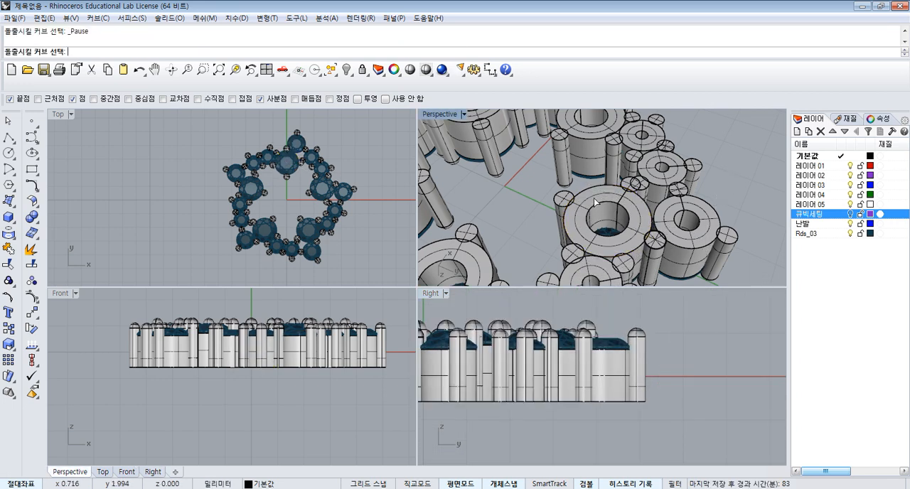
left_click(593, 190)
key("Return")
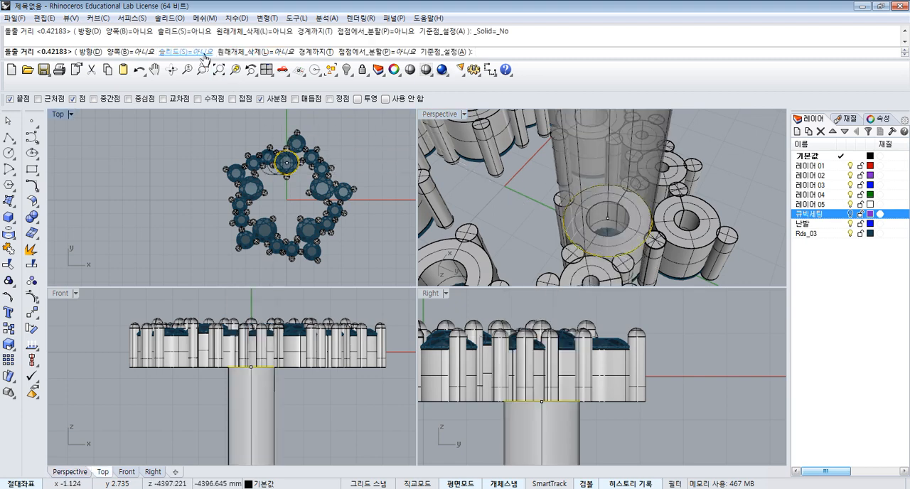
left_click(202, 52)
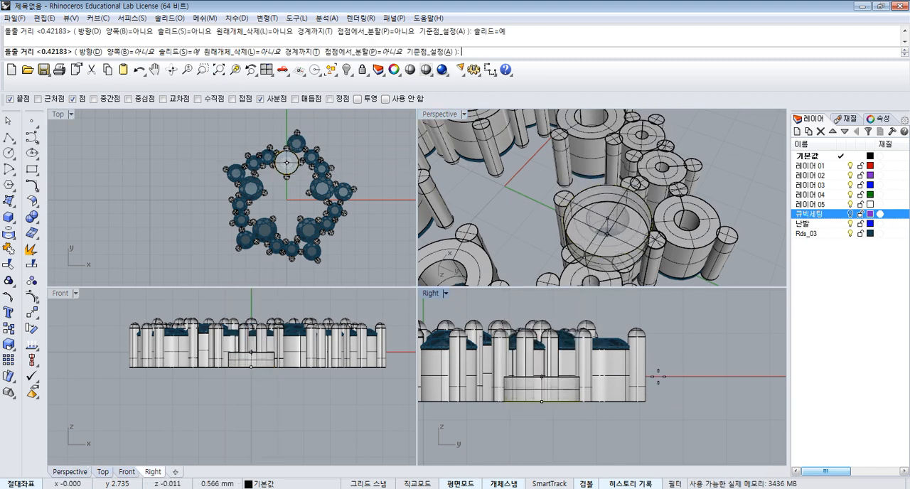
left_click(112, 237)
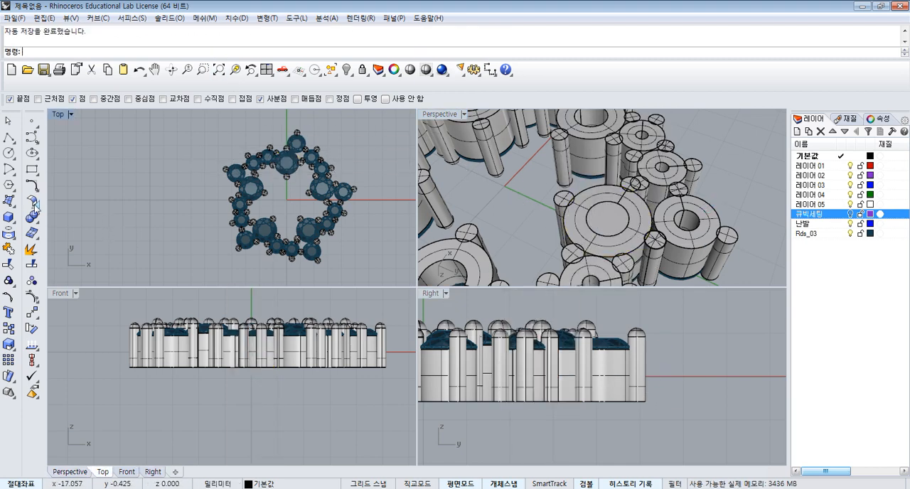
- Create a 0.8 mm diameter sphere at the centre of the new solid disc's underside, with centre snap enabled
left_click(11, 218)
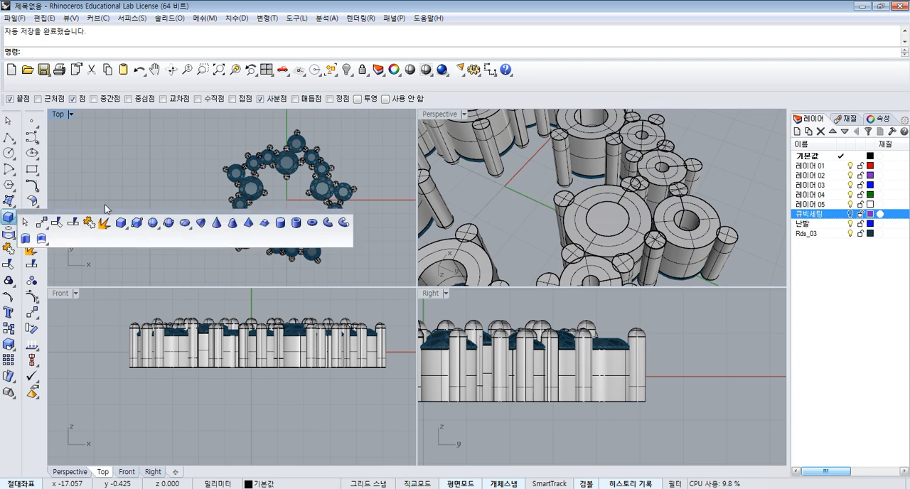
left_click(165, 225)
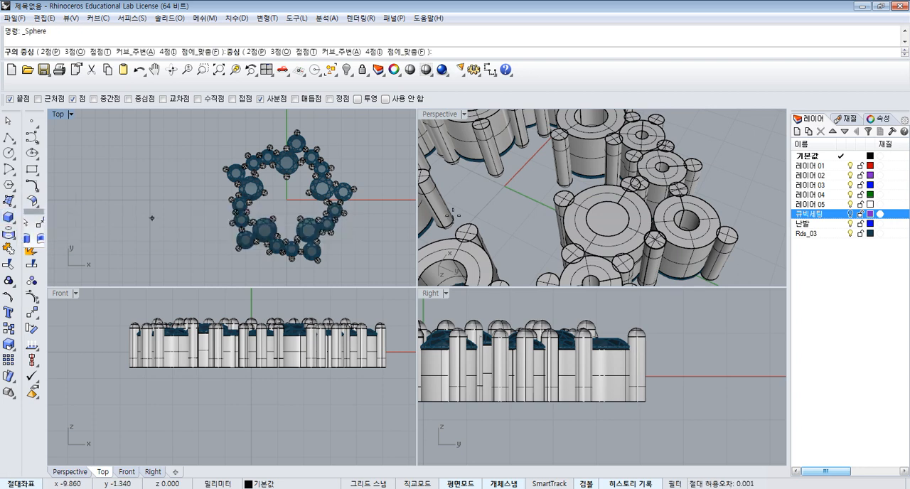
scroll(615, 211, "up", 3)
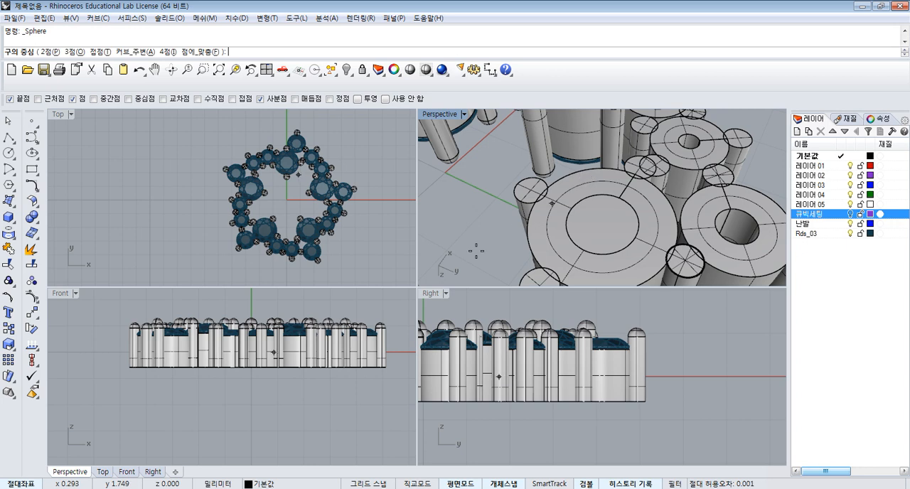
left_click(128, 98)
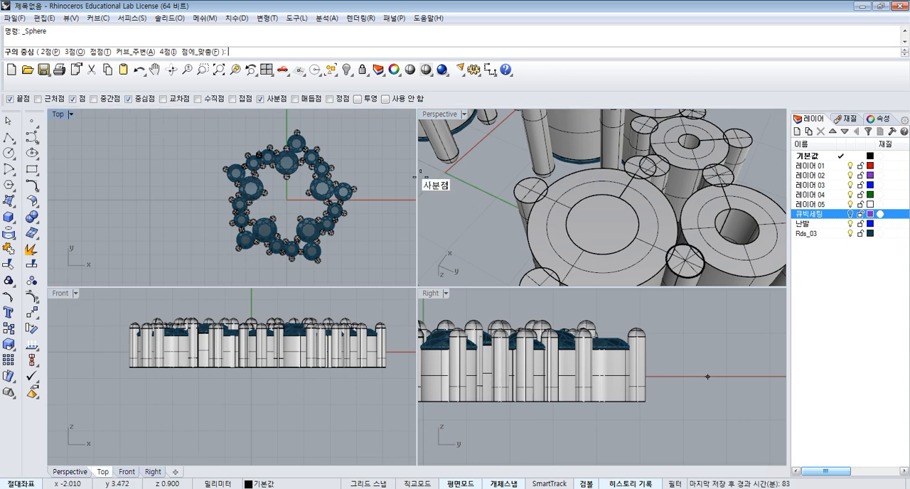
left_click(577, 170)
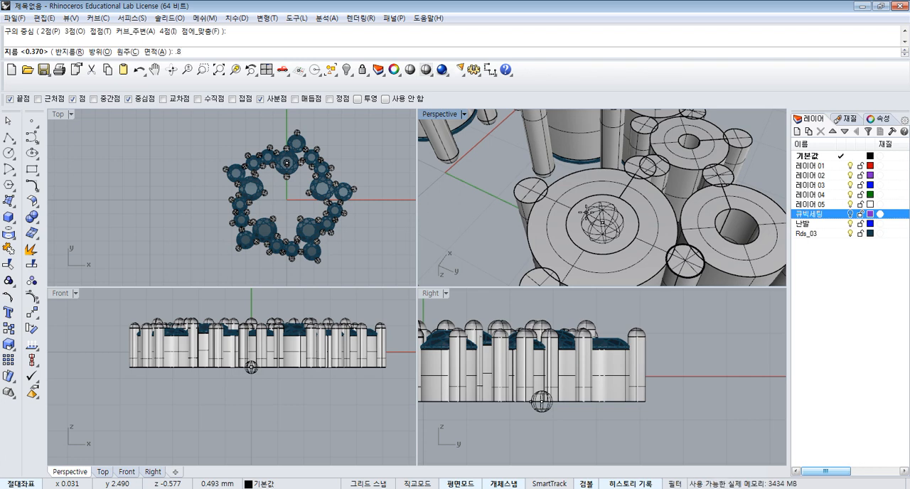
key("Return")
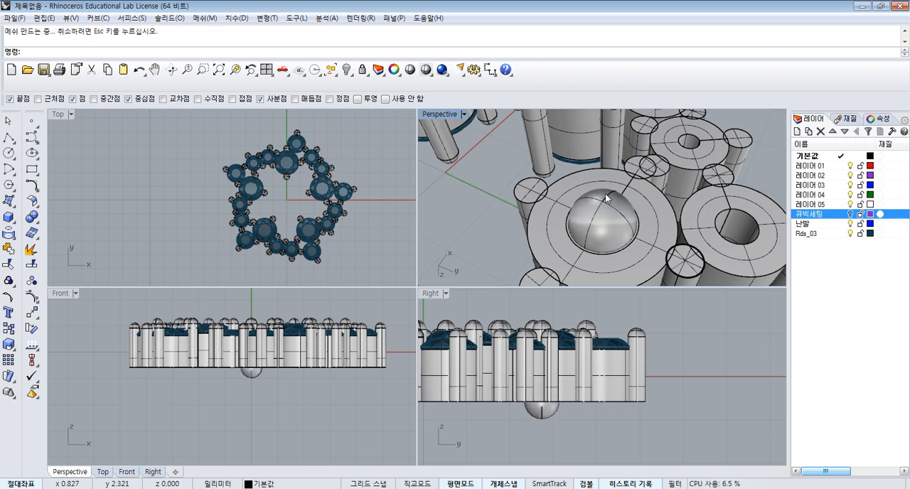
- Move the sphere slightly downward in the Right view so it only partly intersects the disc
left_click(622, 221)
scroll(547, 410, "up", 8)
right_click_drag(543, 407, 563, 378)
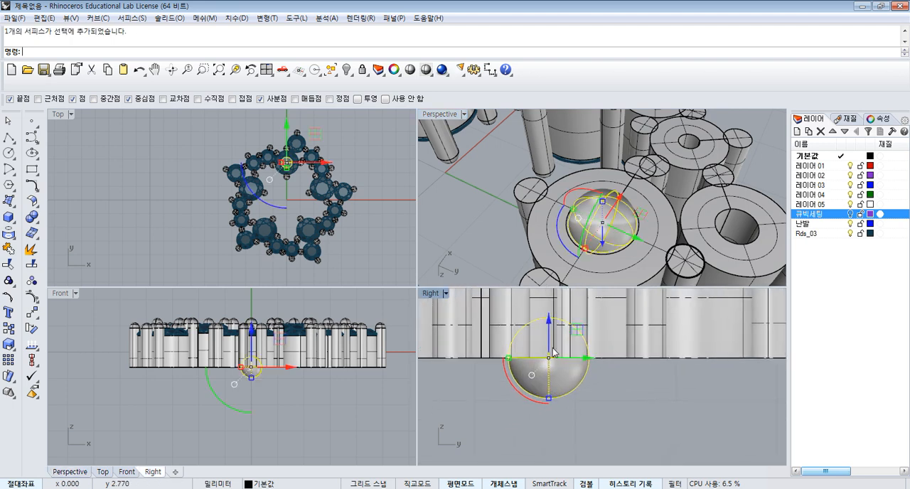
left_click_drag(549, 342, 559, 379)
left_click(624, 392)
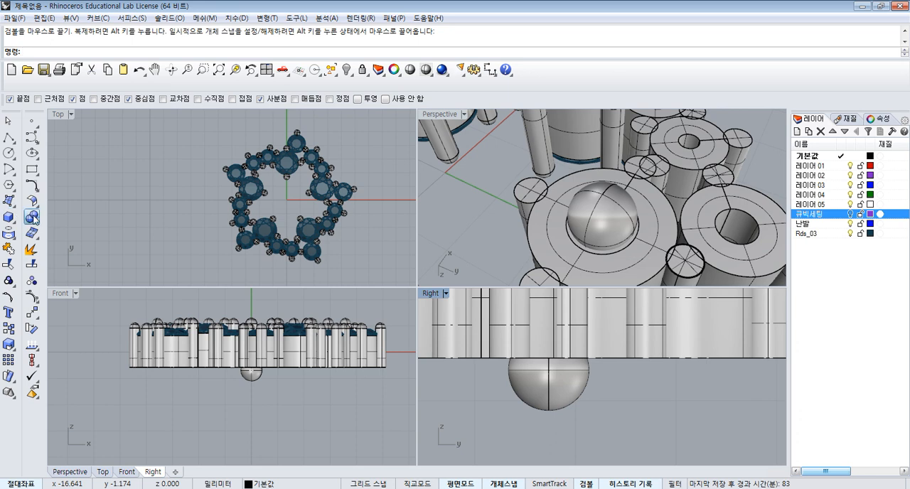
- Subtract the sphere from the extruded disc with Boolean Difference to form a rounded hollow in its underside
left_click(34, 218)
left_click(66, 222)
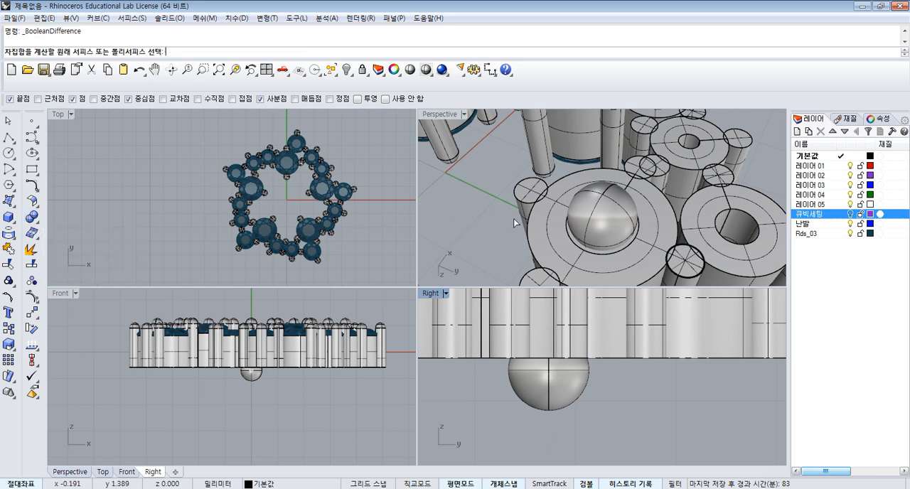
left_click(560, 226)
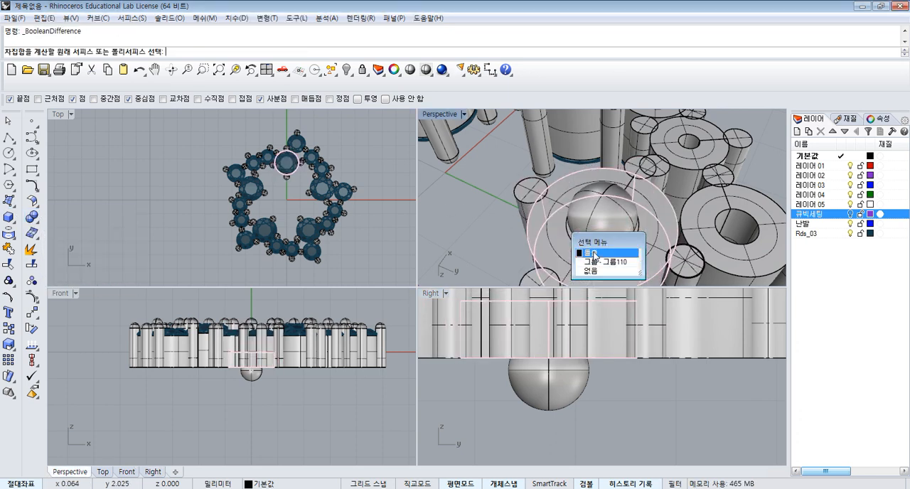
left_click(591, 253)
left_click(596, 227)
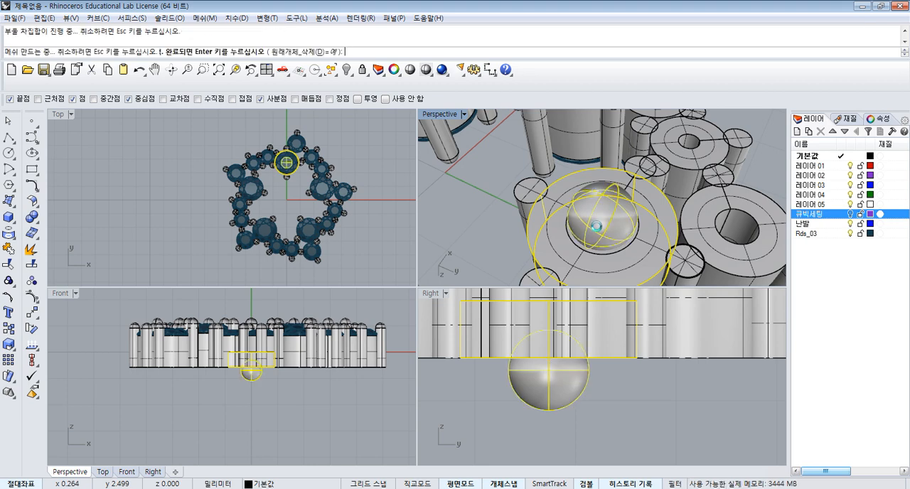
key("Return")
scroll(608, 209, "down", 5)
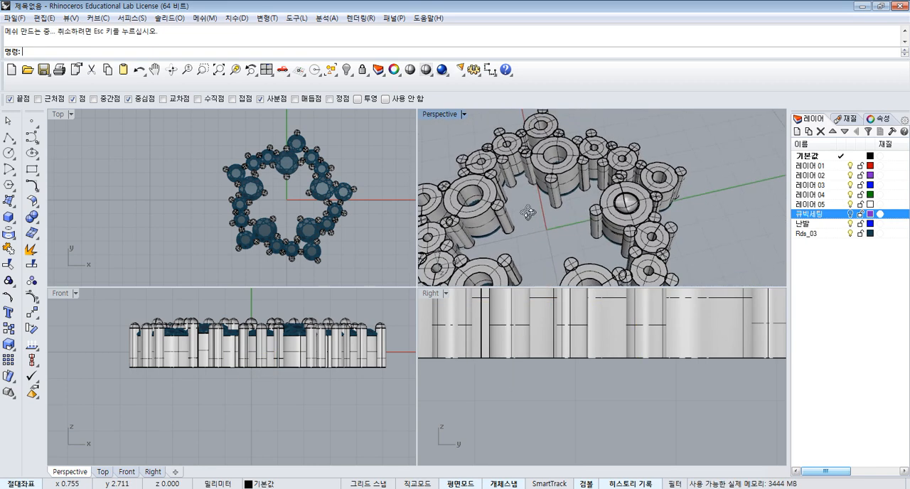
- Show all hidden objects and hide the reference picture again
scroll(324, 191, "down", 5)
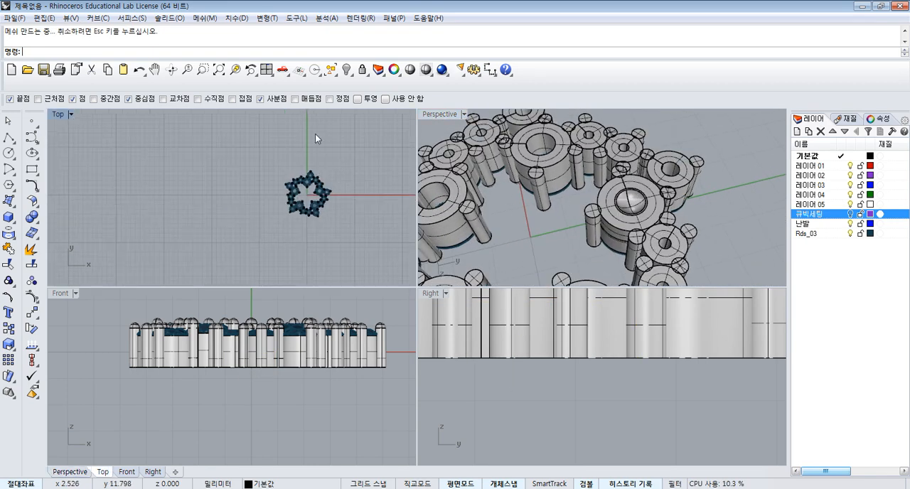
right_click(346, 69)
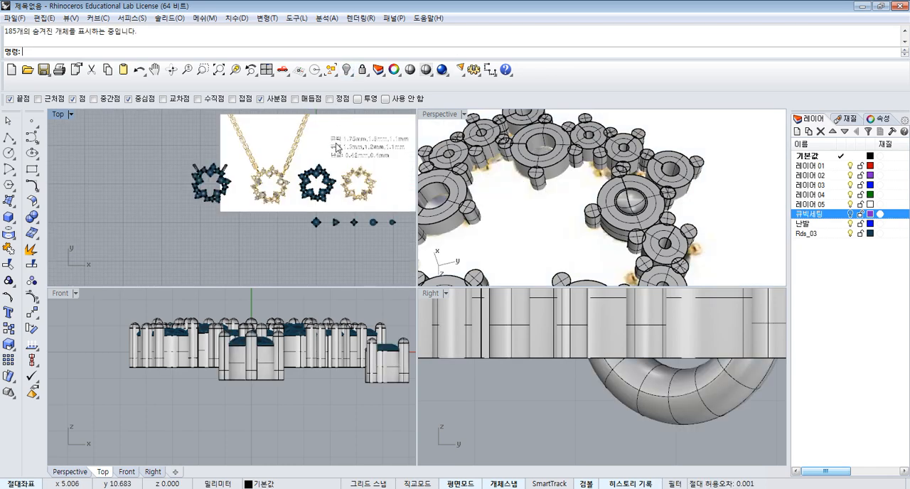
left_click(311, 149)
left_click(346, 69)
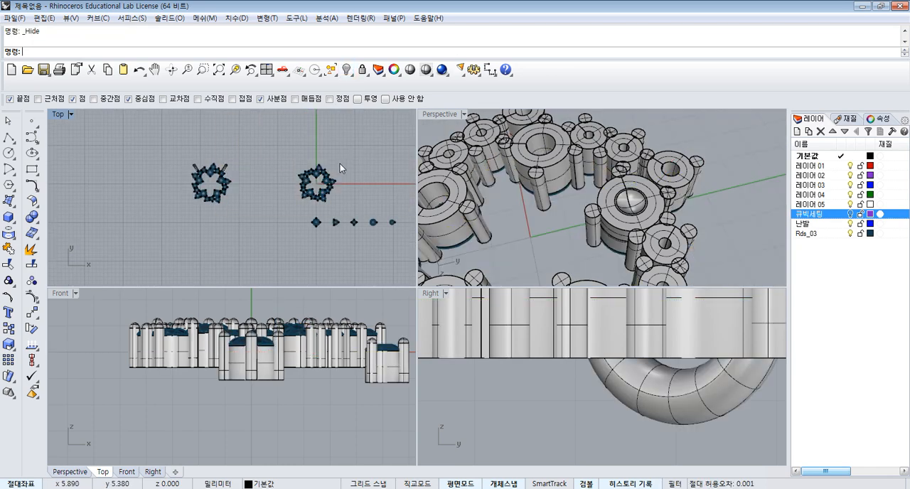
- Move the star setting about 12 mm from the origin along negative X, and hide everything except the two star settings
left_click_drag(295, 206, 270, 180)
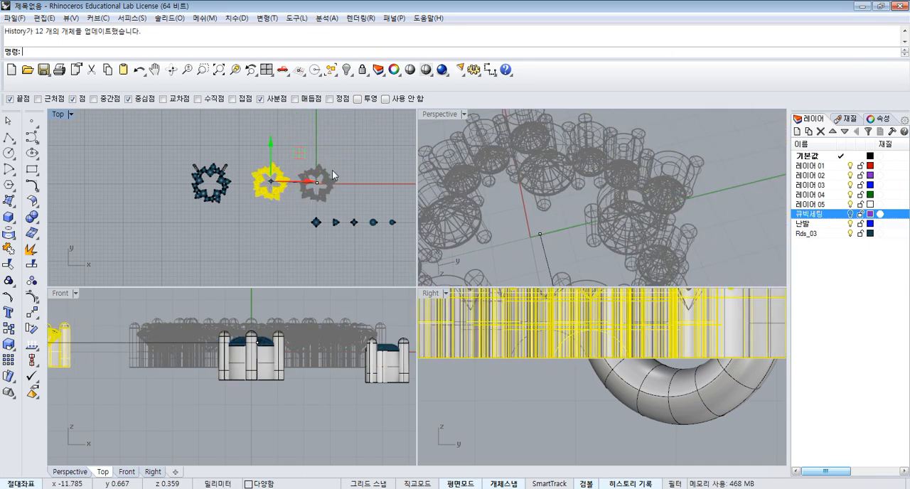
scroll(288, 164, "up", 2)
left_click_drag(114, 258, 114, 257)
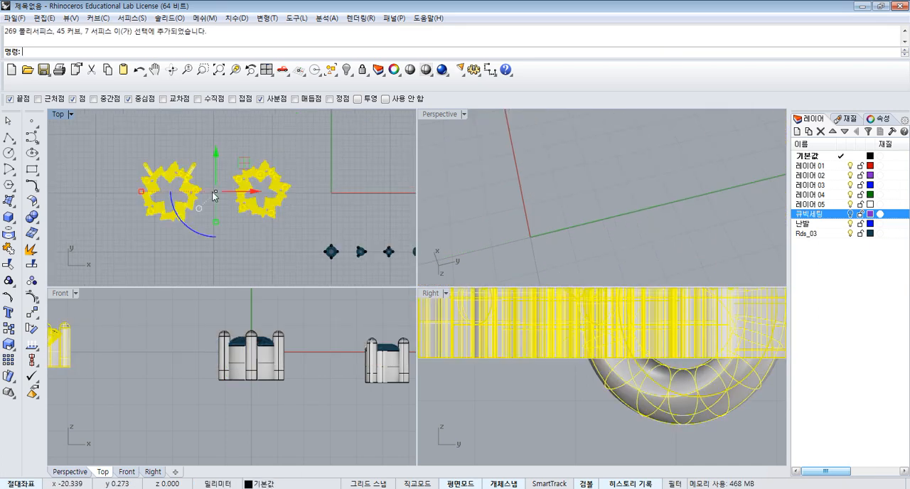
left_click(346, 70)
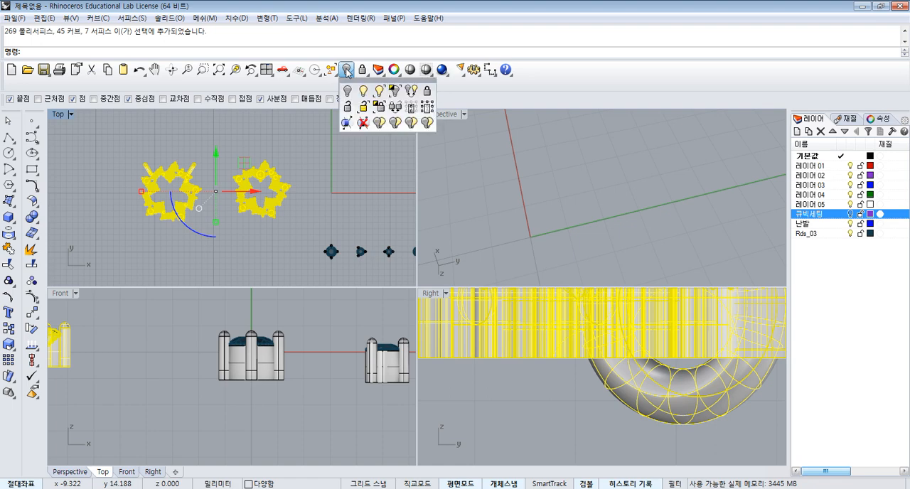
left_click(394, 92)
right_click_drag(353, 180, 370, 198)
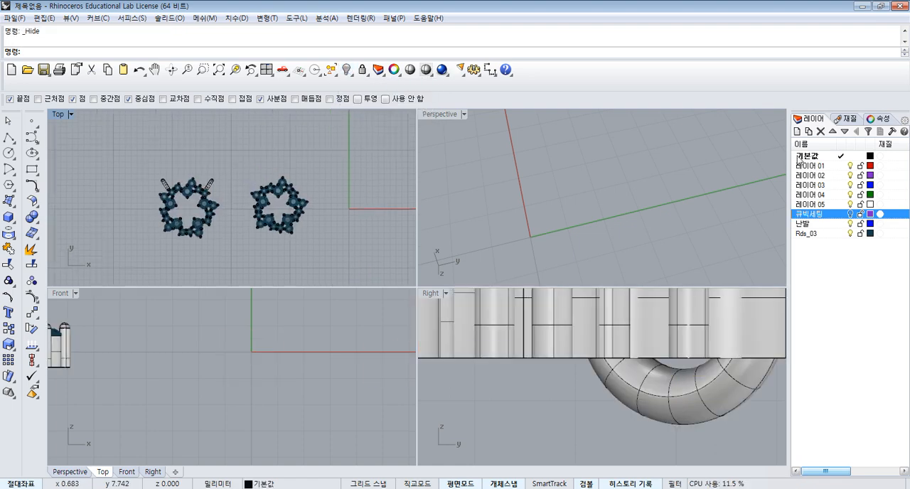
- Turn on the 큐빅세팅 layer and show all hidden objects
left_click(850, 214)
left_click(346, 70)
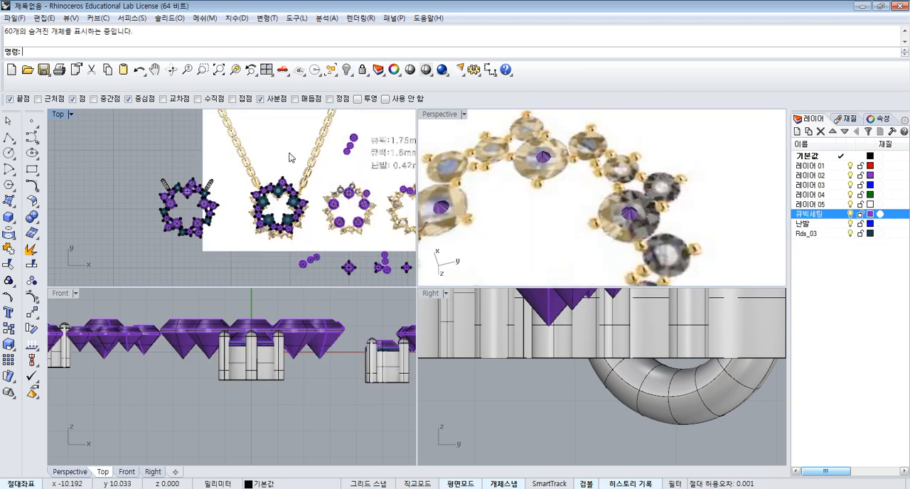
- Isolate the two star settings, examine which stones still lack a cutter, and show all hidden objects again
left_click_drag(109, 160, 312, 253)
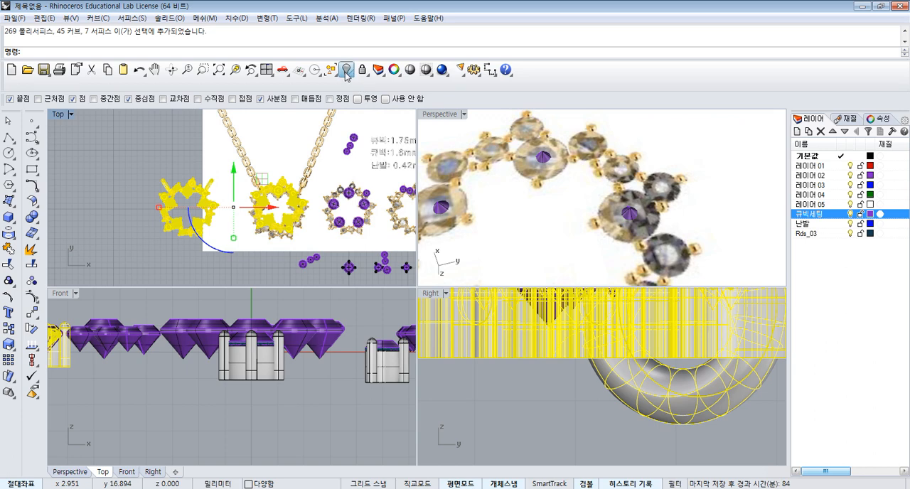
left_click(346, 69)
left_click(393, 91)
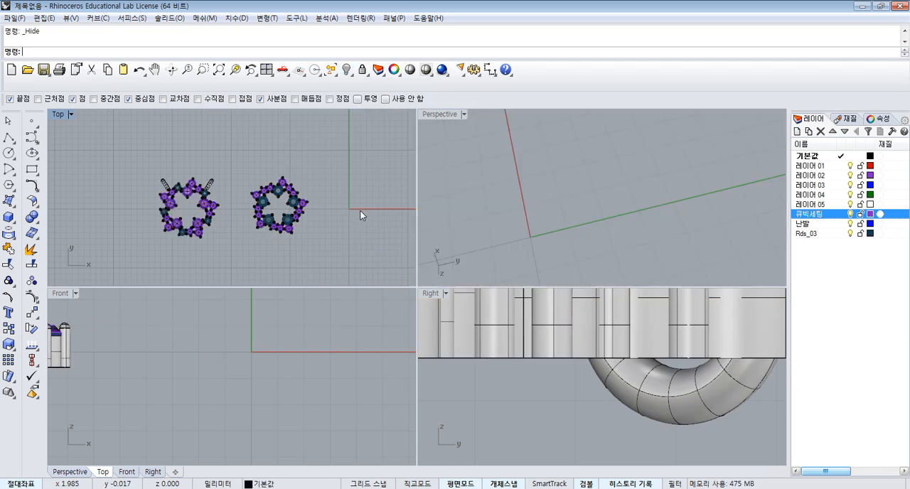
scroll(286, 201, "up", 3)
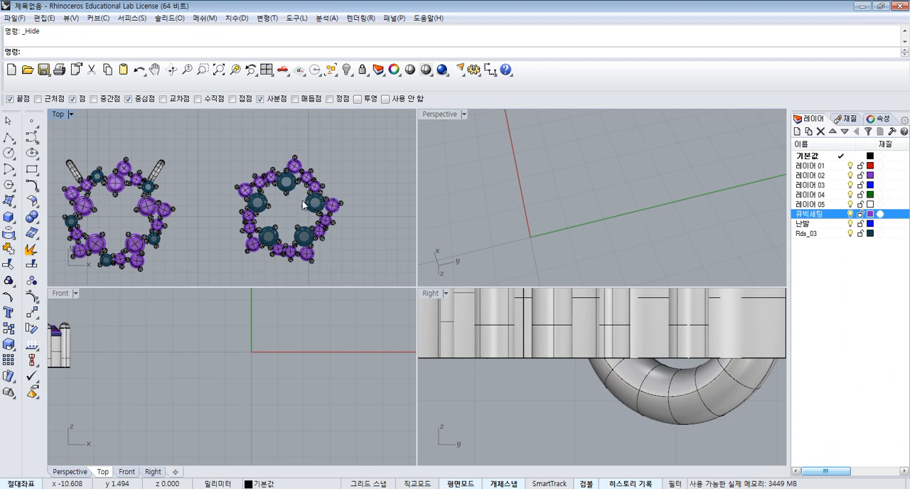
scroll(121, 259, "up", 3)
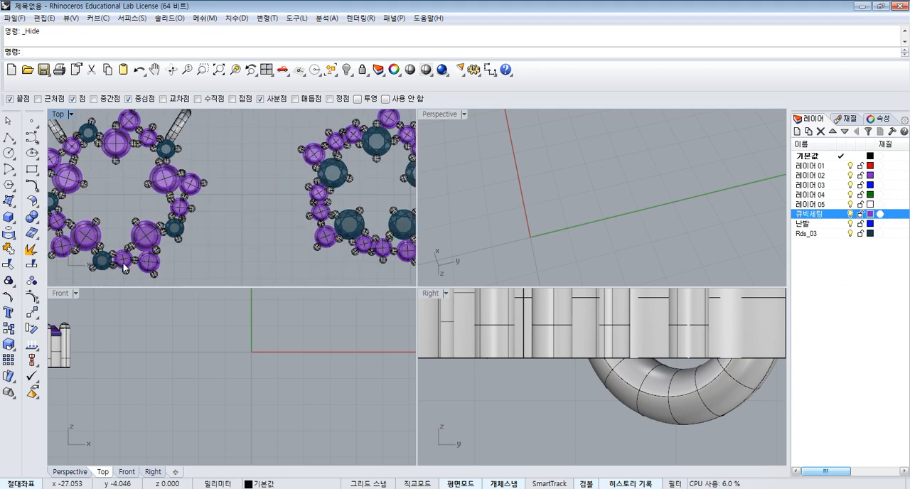
scroll(209, 250, "down", 4)
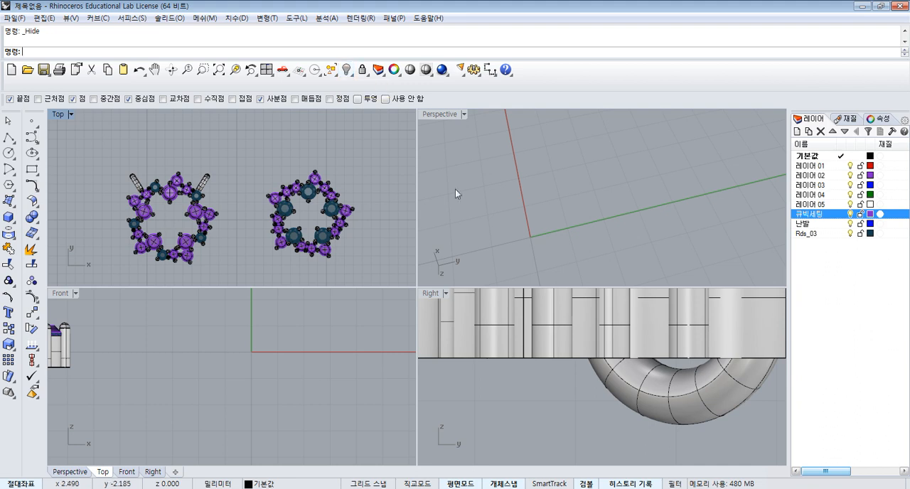
right_click(346, 69)
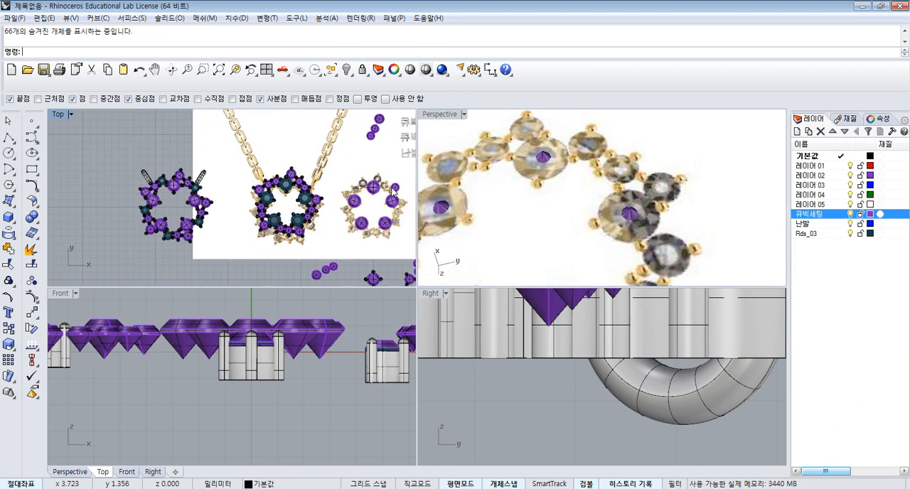
- Hide the reference picture behind the star settings
right_click_drag(391, 190, 330, 183)
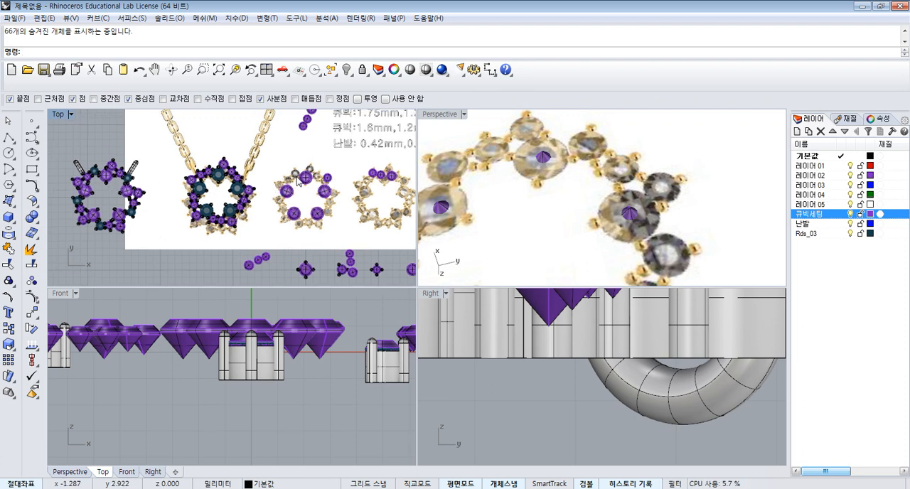
left_click(274, 165)
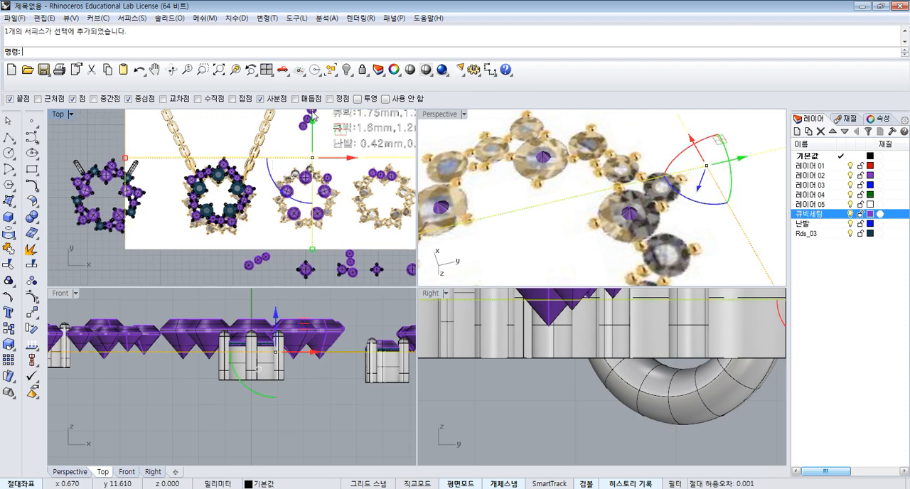
left_click(346, 70)
- Move the five large cutters, without the small one, onto the large stones of the star without loops, aligning the topmost cutter with its stone's centre
left_click_drag(272, 158, 331, 232)
scroll(331, 171, "up", 3)
left_click(328, 176, "ctrl")
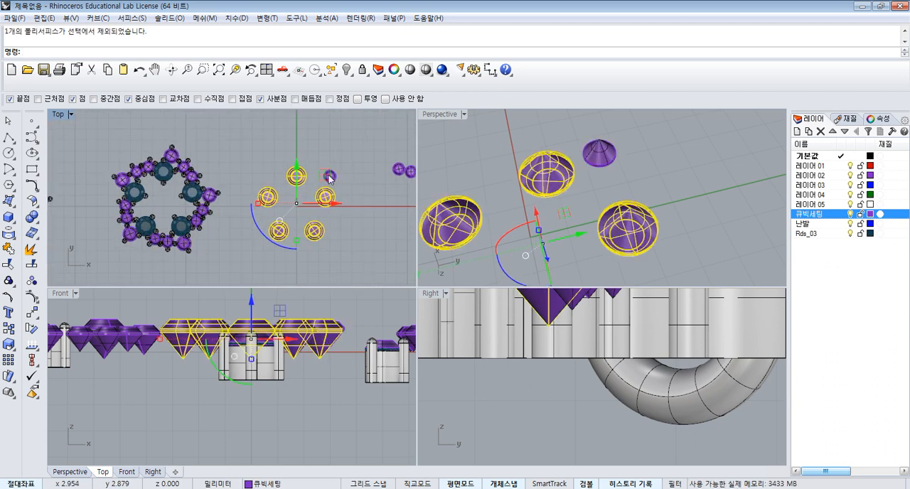
left_click(31, 312)
scroll(324, 171, "up", 5)
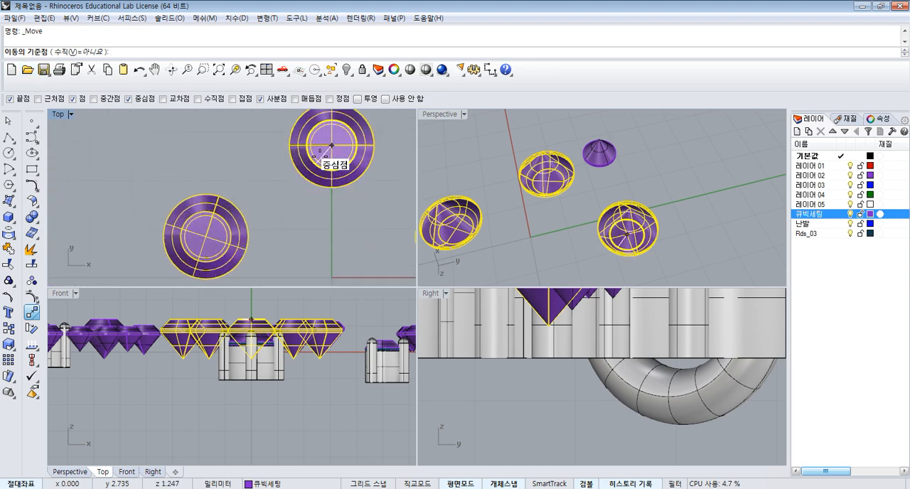
left_click(336, 155)
scroll(348, 181, "down", 4)
scroll(248, 172, "up", 8)
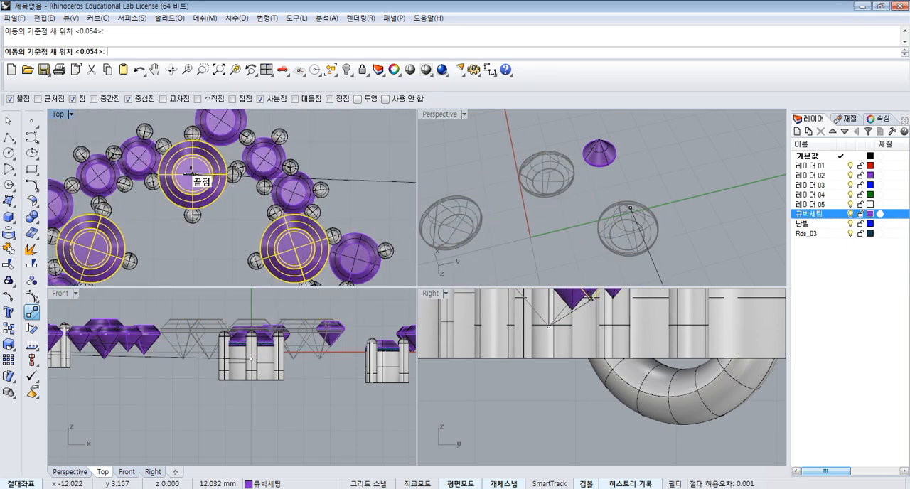
left_click(192, 175)
- Isolate the five moved cutters together with the star's topmost large stone and its prongs
scroll(283, 321, "down", 8)
scroll(163, 334, "up", 7)
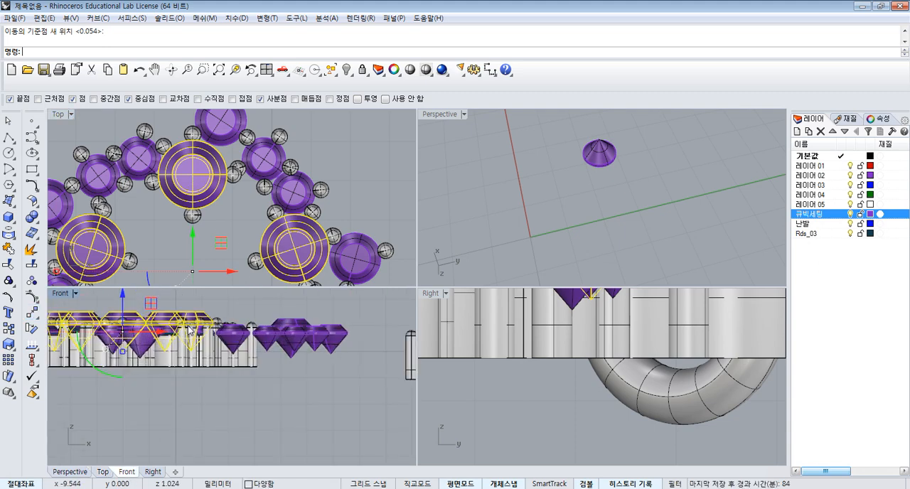
scroll(170, 321, "up", 3)
scroll(142, 345, "up", 4)
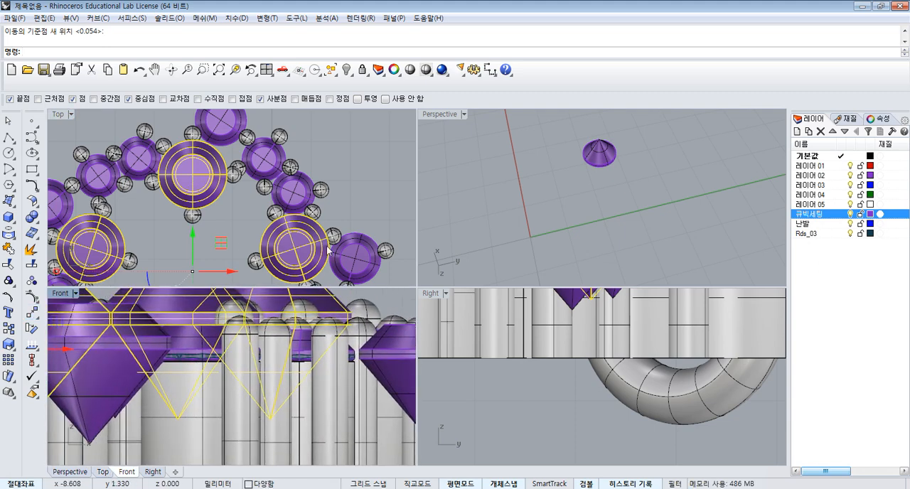
left_click(223, 217)
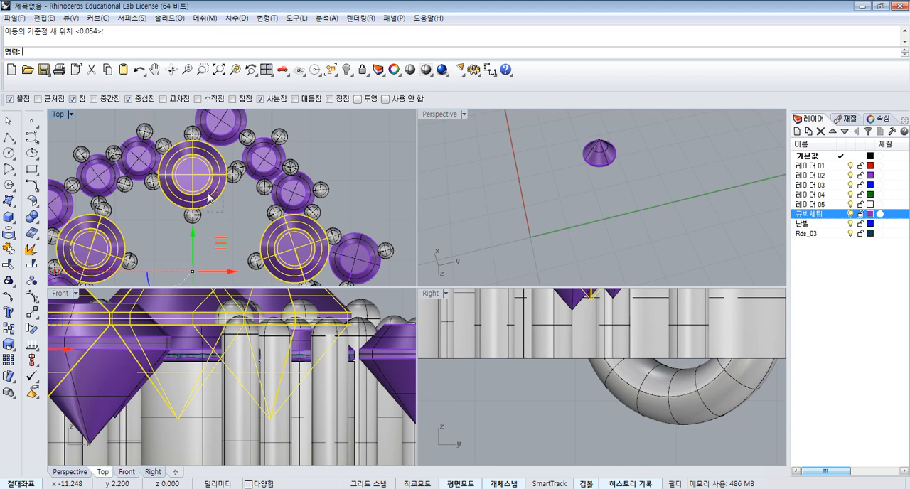
left_click(211, 200)
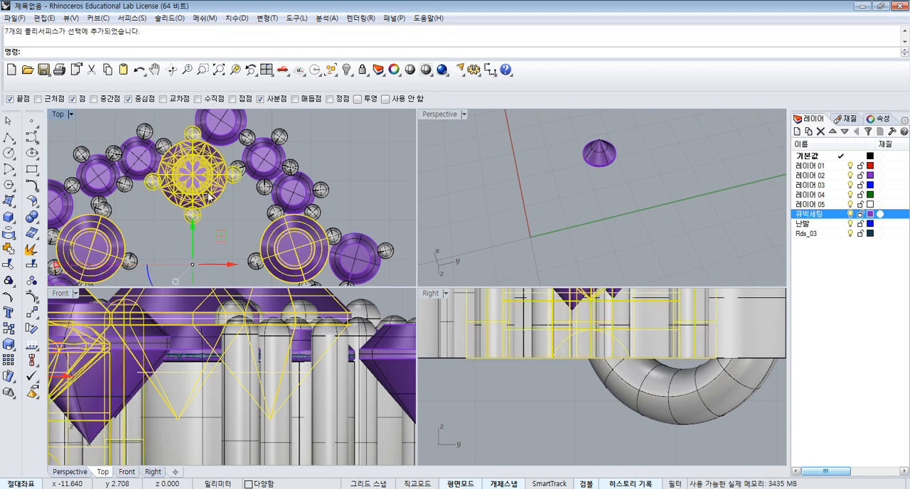
left_click(346, 70)
left_click(395, 91)
scroll(274, 371, "down", 7)
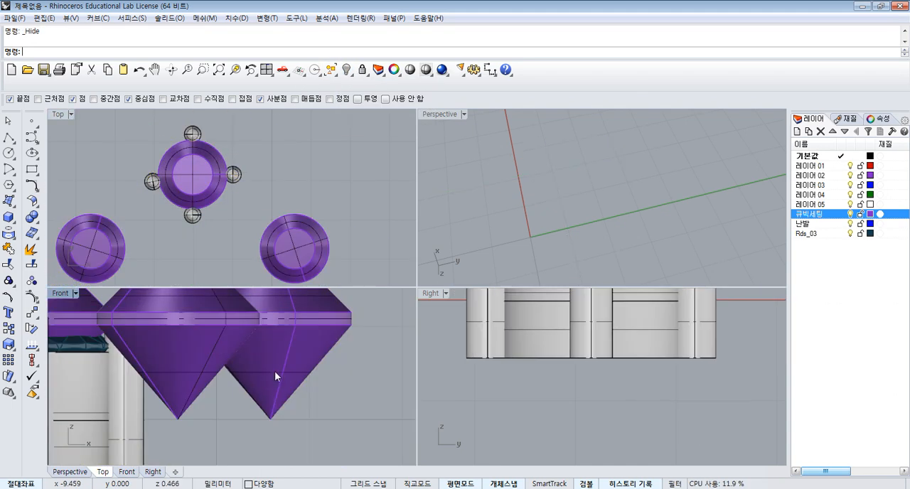
- Undo the last hide and set the Front view's display mode to wireframe
scroll(195, 371, "up", 4)
right_click_drag(195, 367, 263, 377)
left_click(62, 285)
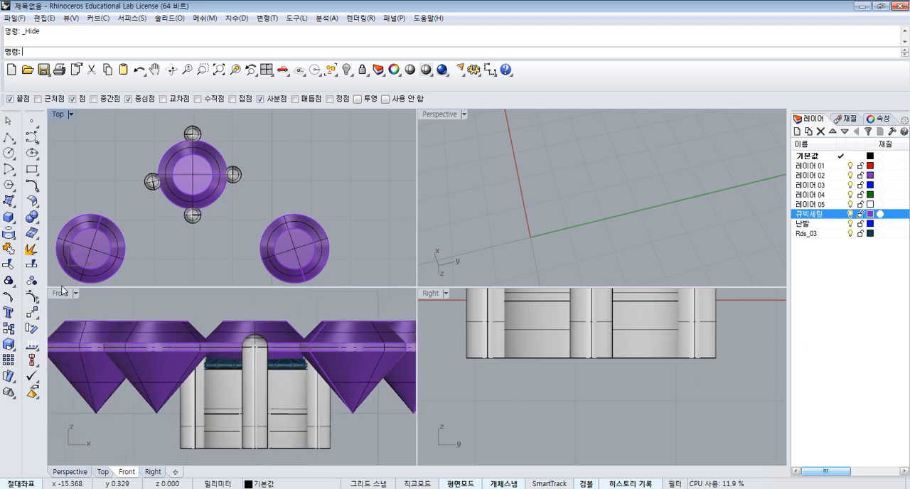
double_click(61, 293)
key("ctrl+z")
left_click(76, 293)
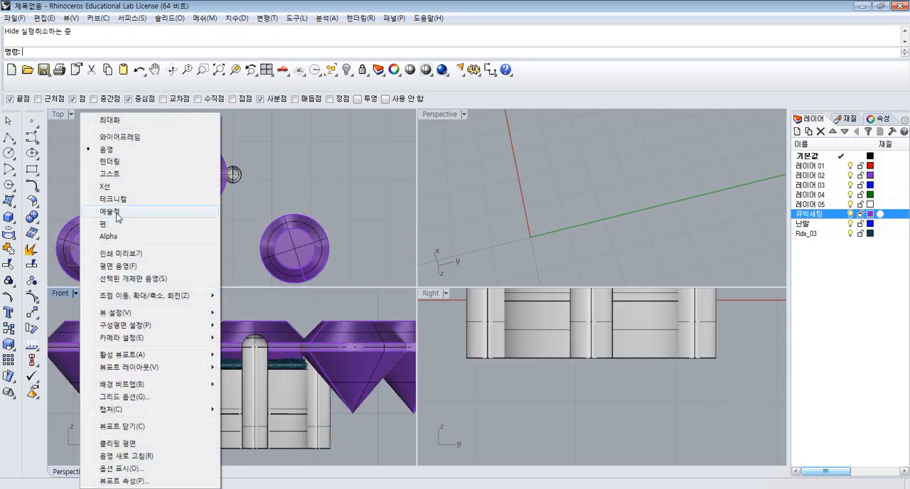
left_click(130, 137)
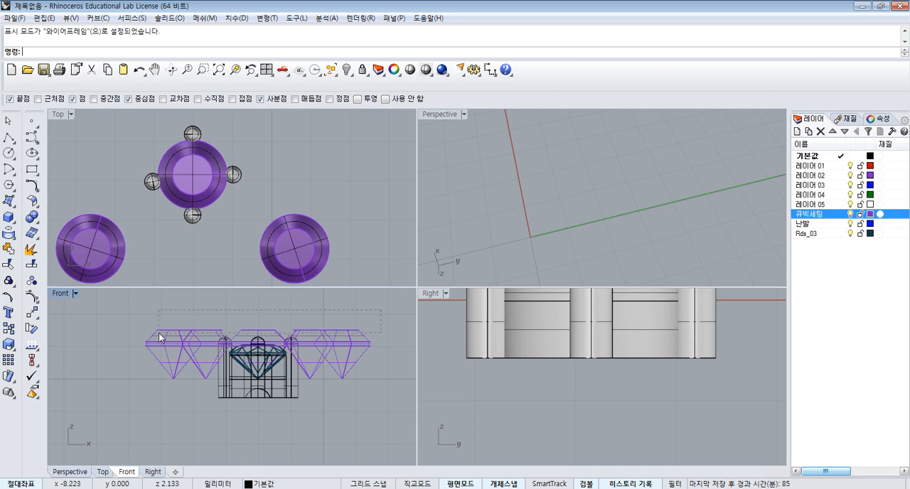
- Lower the five large cutters vertically to line up their girdles with the stone's girdle, and show all hidden objects
left_click_drag(159, 334, 158, 334)
scroll(256, 347, "up", 12)
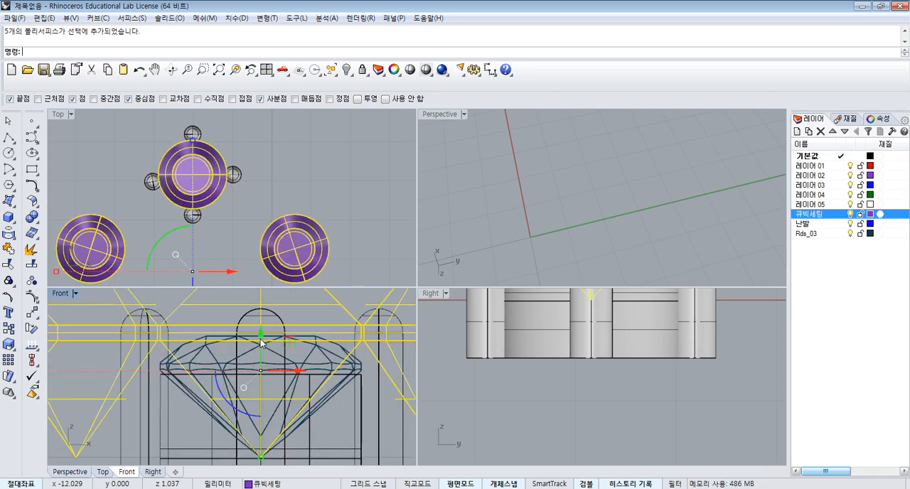
left_click_drag(261, 335, 261, 349)
left_click_drag(274, 390, 278, 403)
scroll(348, 373, "up", 10)
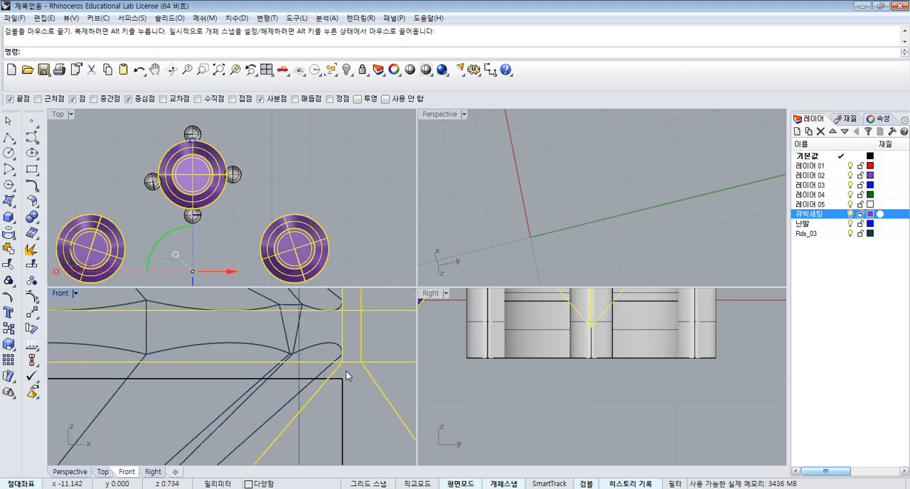
scroll(343, 374, "down", 10)
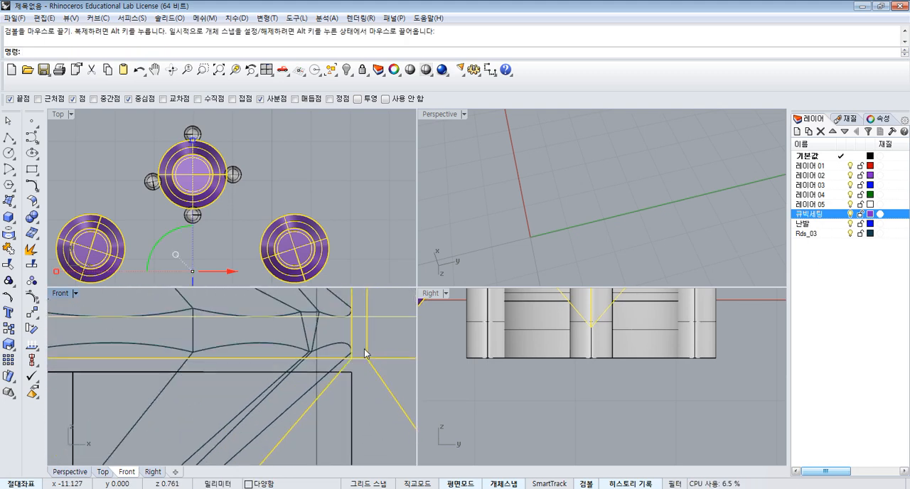
scroll(281, 384, "up", 3)
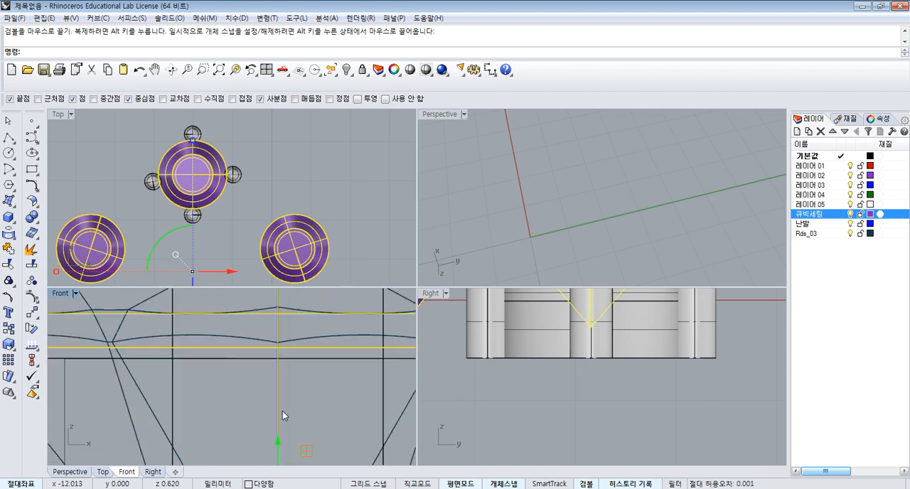
left_click_drag(280, 443, 289, 440)
scroll(318, 274, "down", 4)
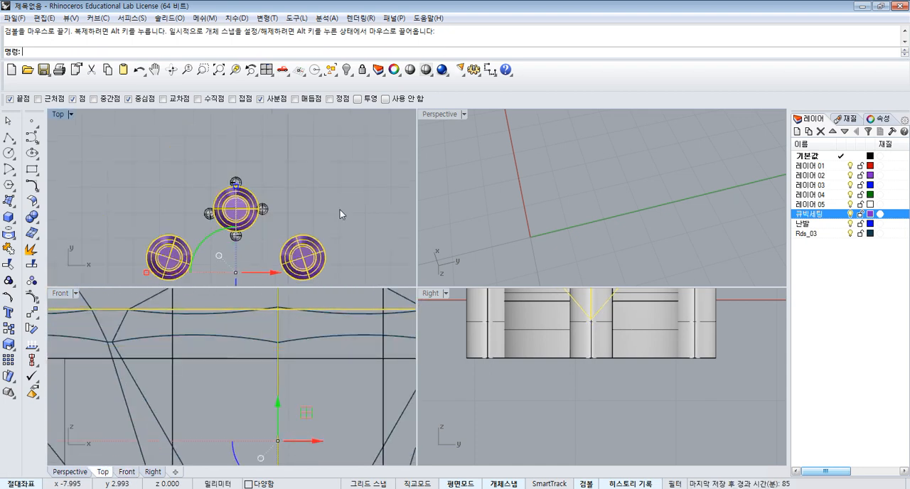
left_click(341, 211)
left_click(330, 70)
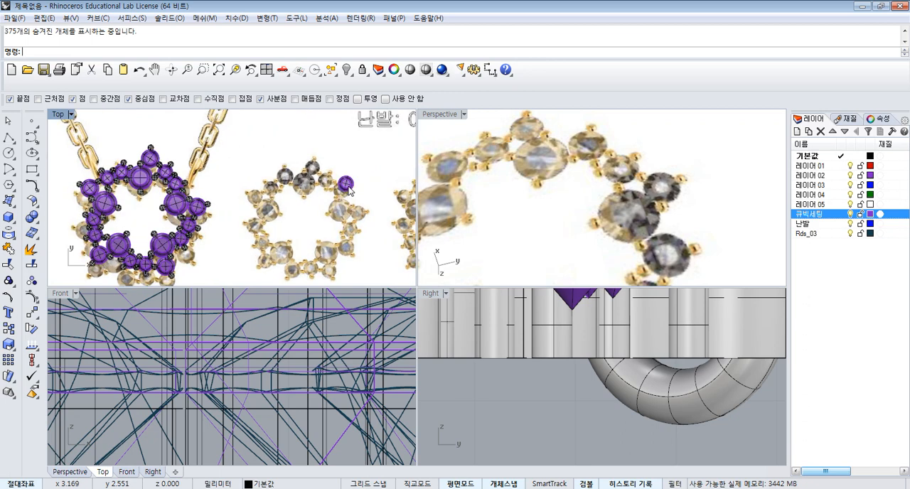
- Copy the small cutter from its centre onto the small stone beside the right-hand loop of the looped star
left_click(344, 186)
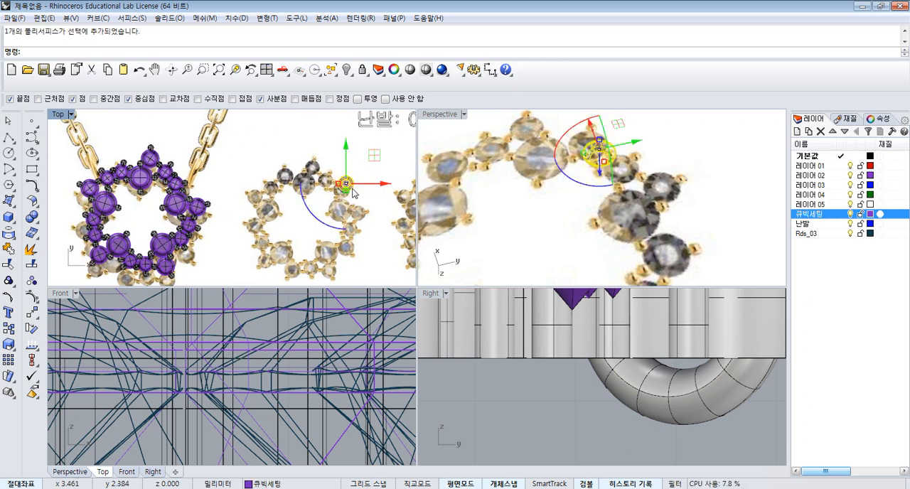
left_click(8, 328)
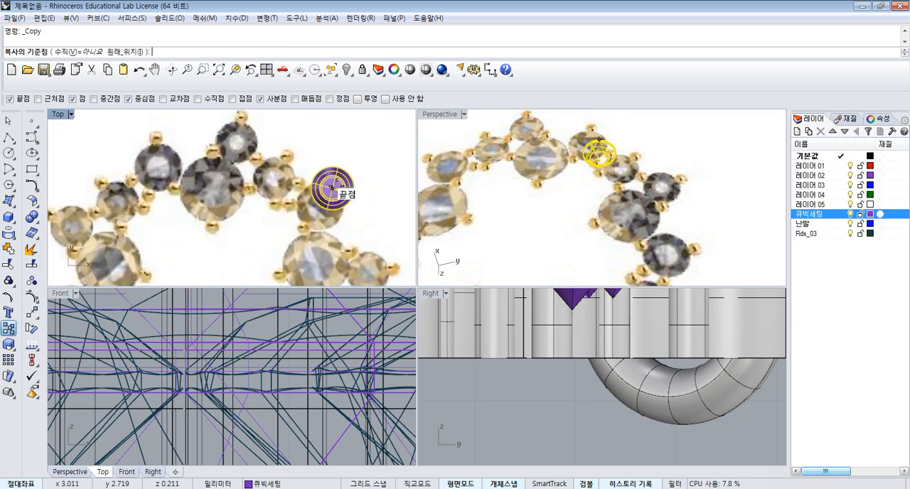
left_click(330, 190)
scroll(382, 184, "down", 3)
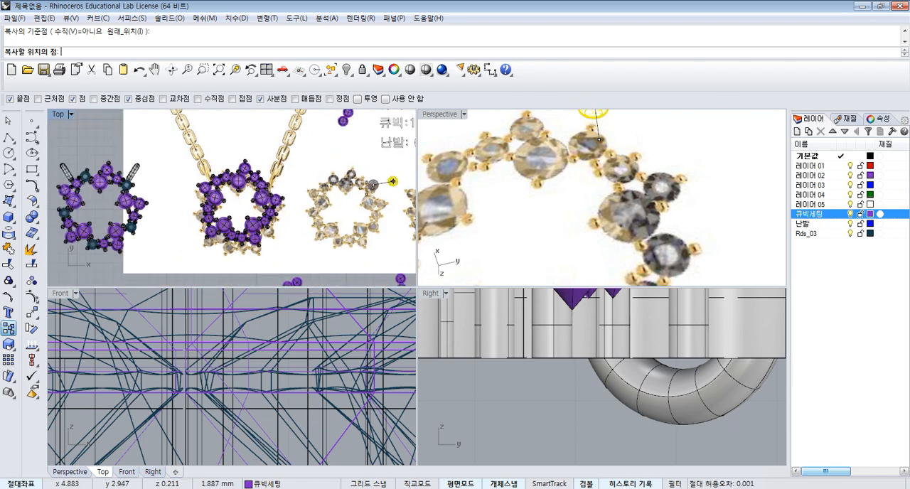
scroll(280, 203, "up", 8)
scroll(242, 162, "up", 2)
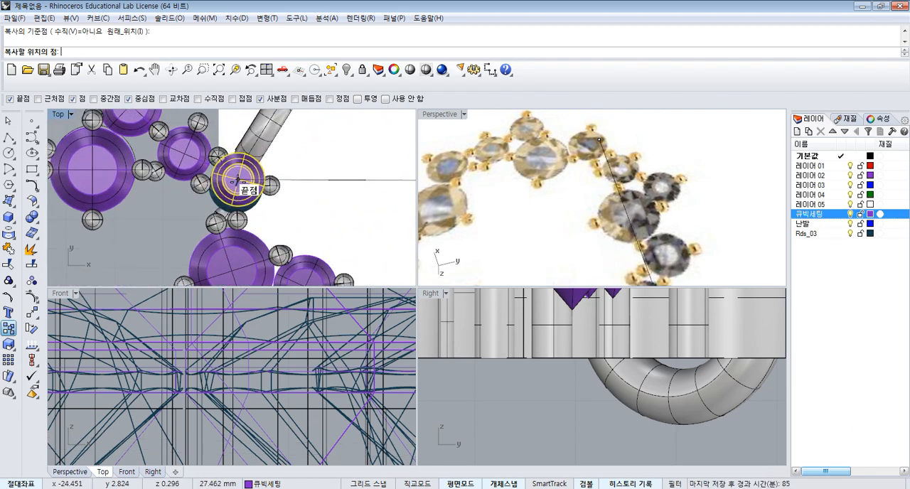
scroll(264, 188, "down", 4)
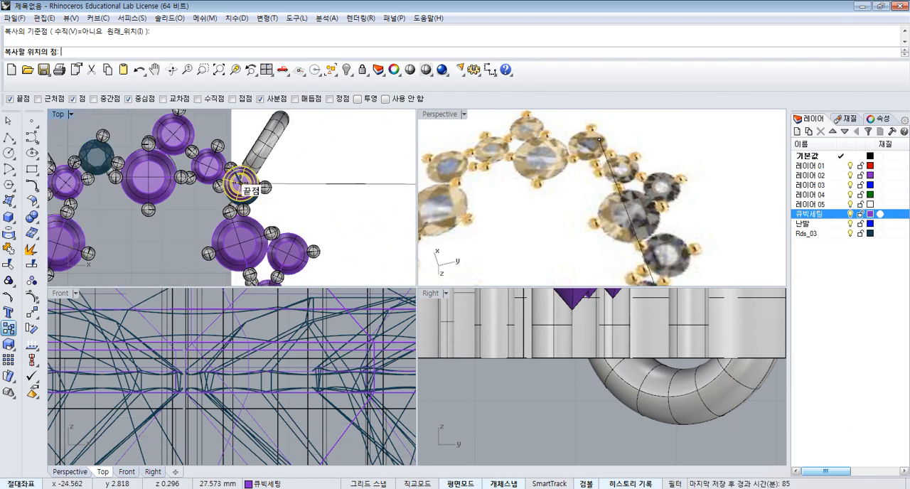
left_click(242, 188)
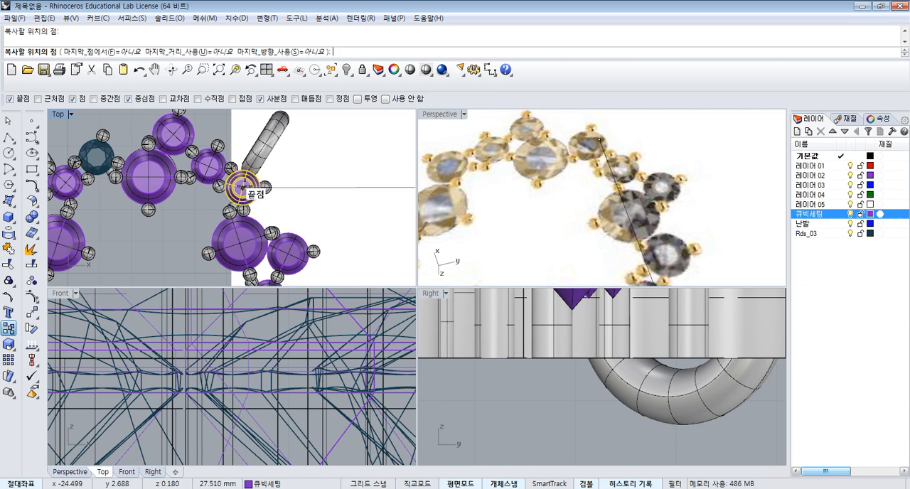
key("Return")
scroll(284, 192, "down", 5)
scroll(264, 186, "up", 5)
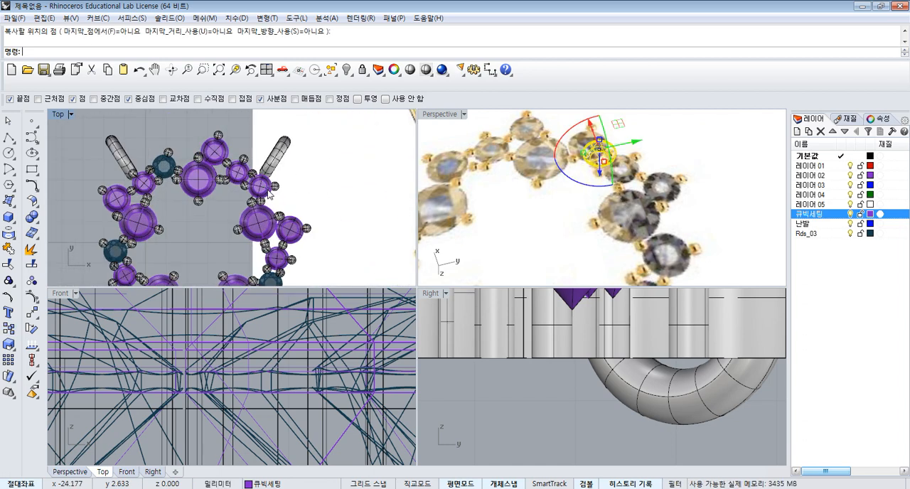
left_click(282, 186)
scroll(284, 187, "down", 2)
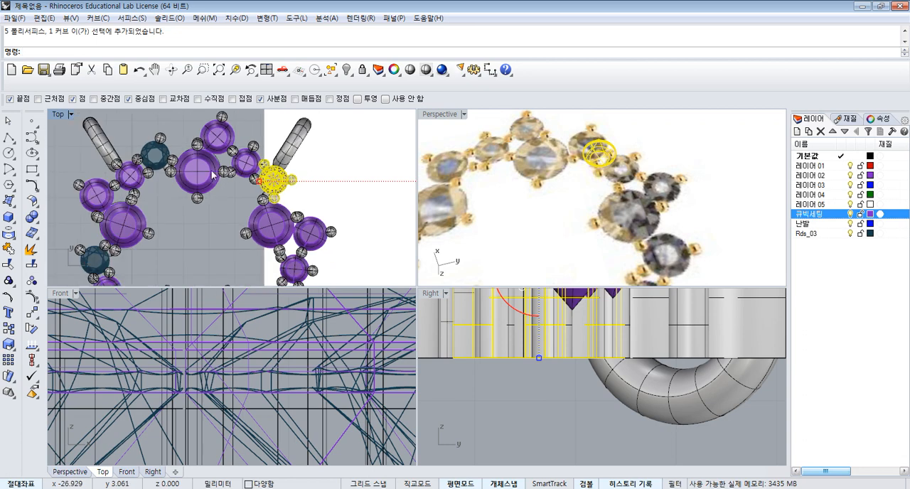
left_click(164, 149, "shift")
left_click(83, 187, "shift")
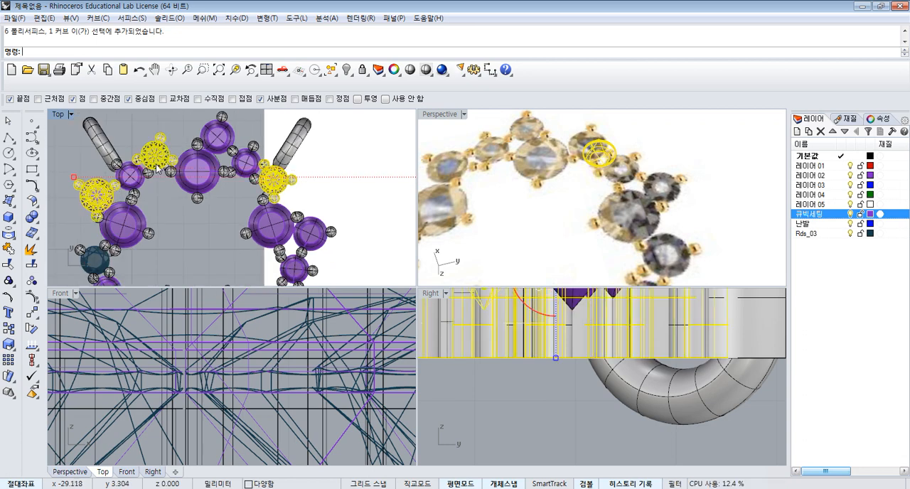
scroll(125, 215, "down", 2)
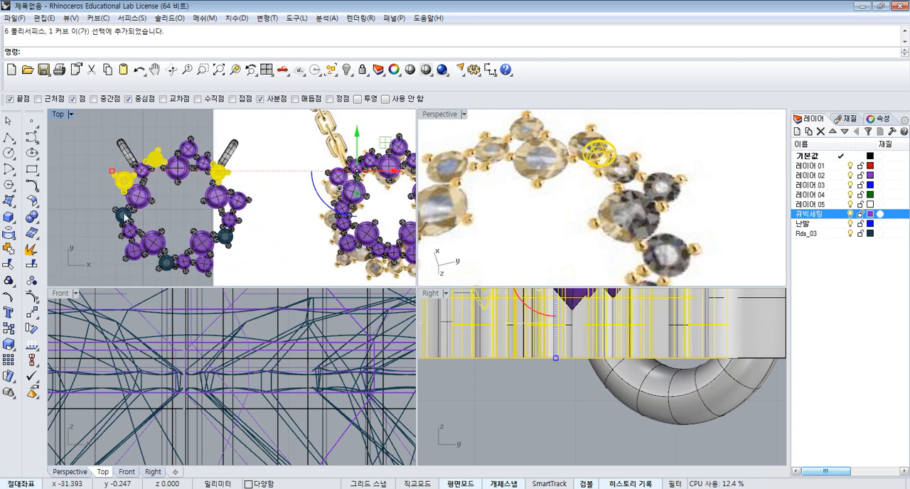
left_click(178, 206)
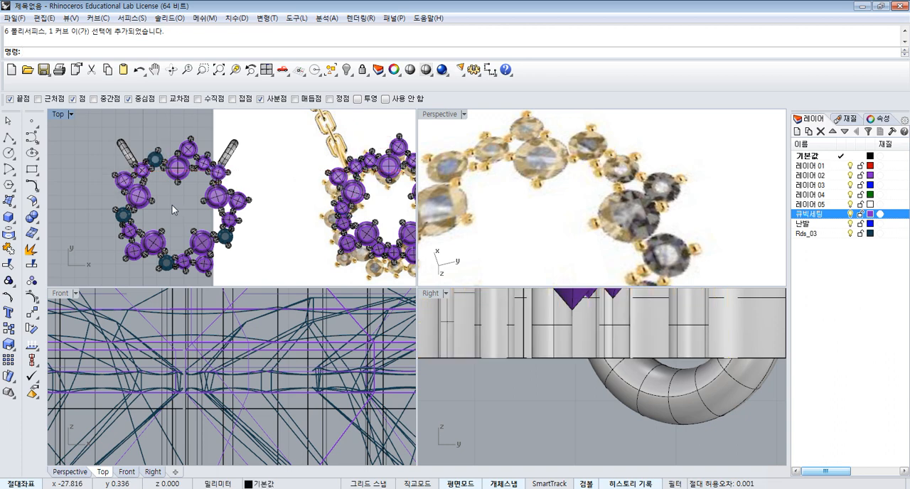
scroll(187, 194, "up", 2)
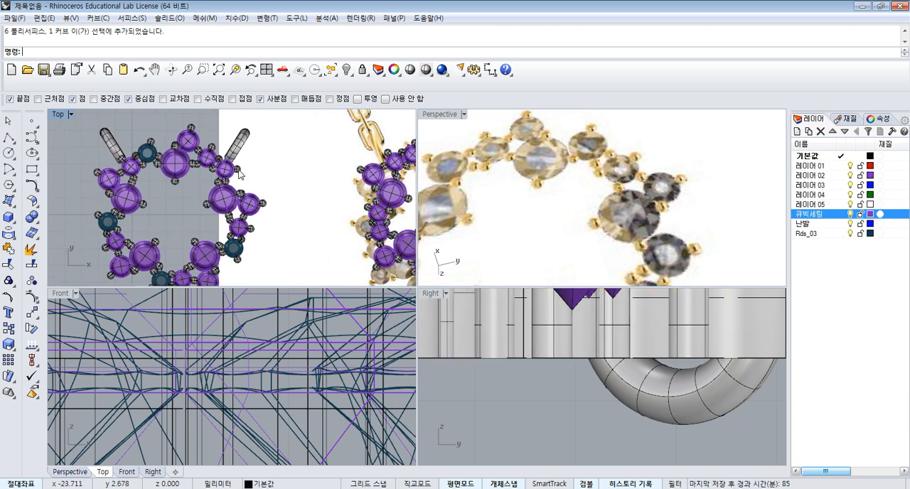
- Select the five small stones that lack cutters, with their prongs, around the looped star
right_click_drag(244, 193, 256, 165)
left_click(253, 148)
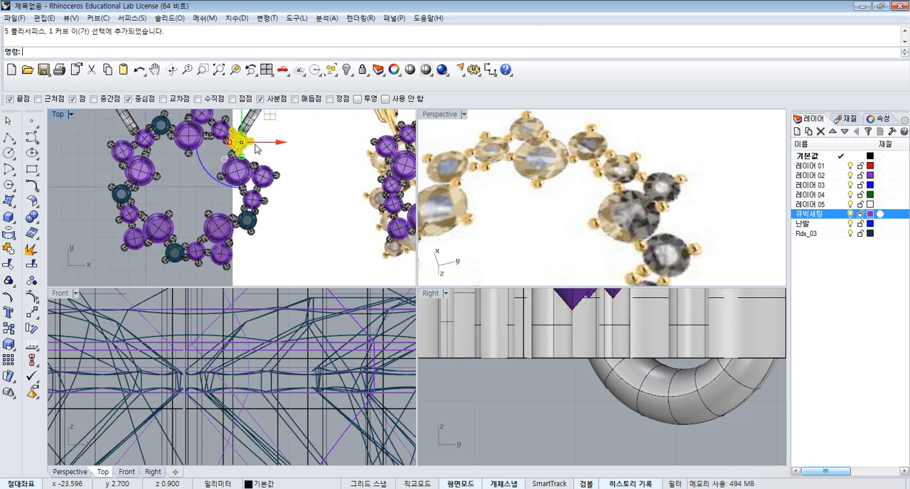
left_click(253, 236, "shift")
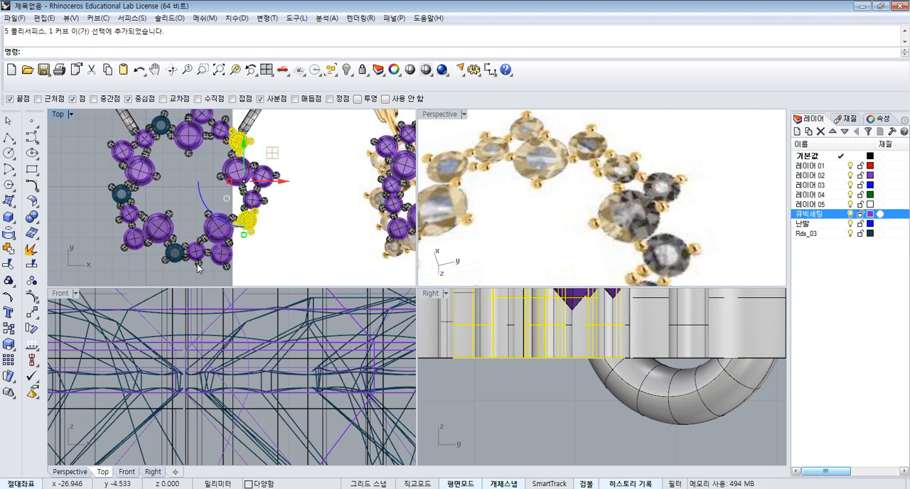
left_click(167, 260)
key("Return")
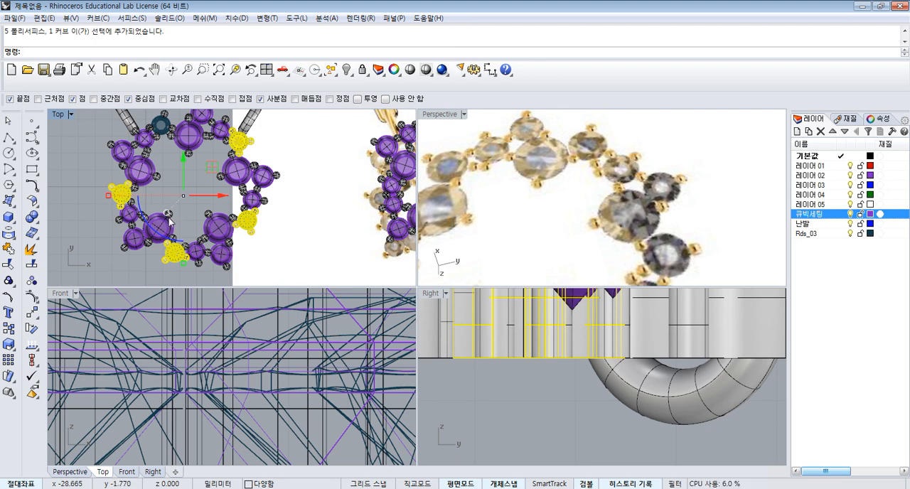
scroll(137, 199, "down", 2)
scroll(160, 160, "up", 3)
left_click(159, 158, "shift")
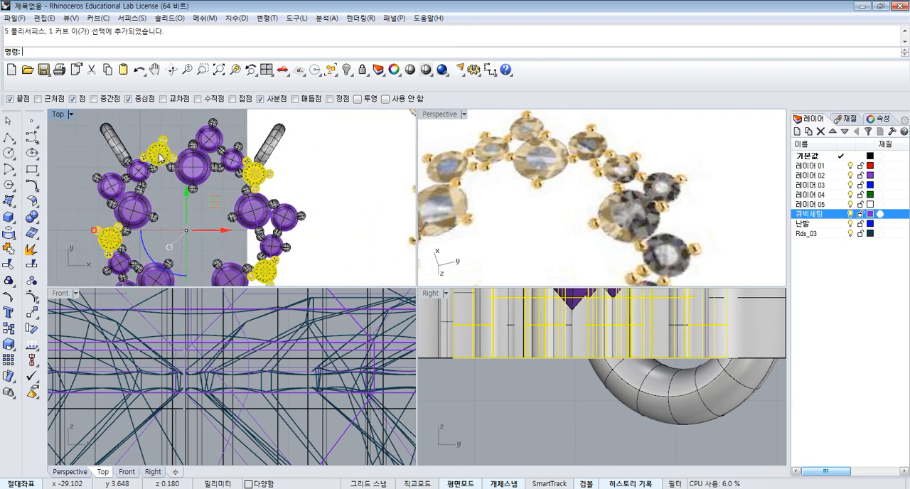
left_click(347, 70)
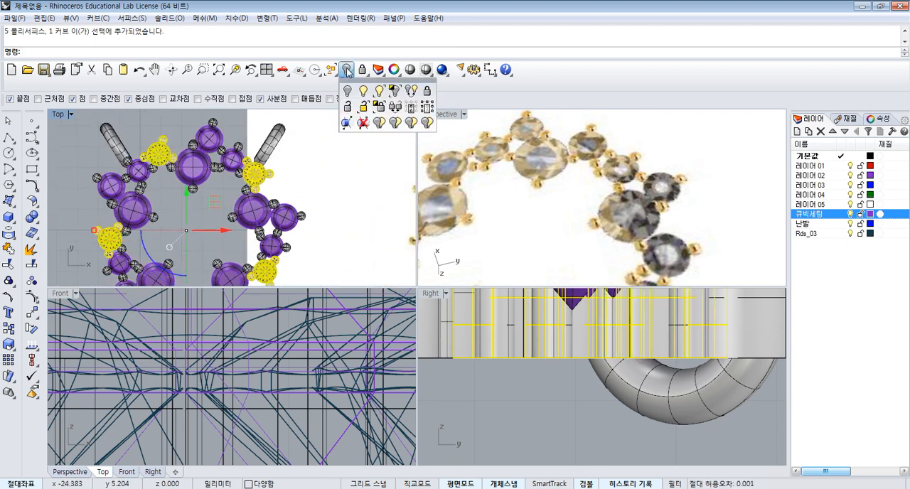
left_click(393, 92)
scroll(260, 218, "down", 5)
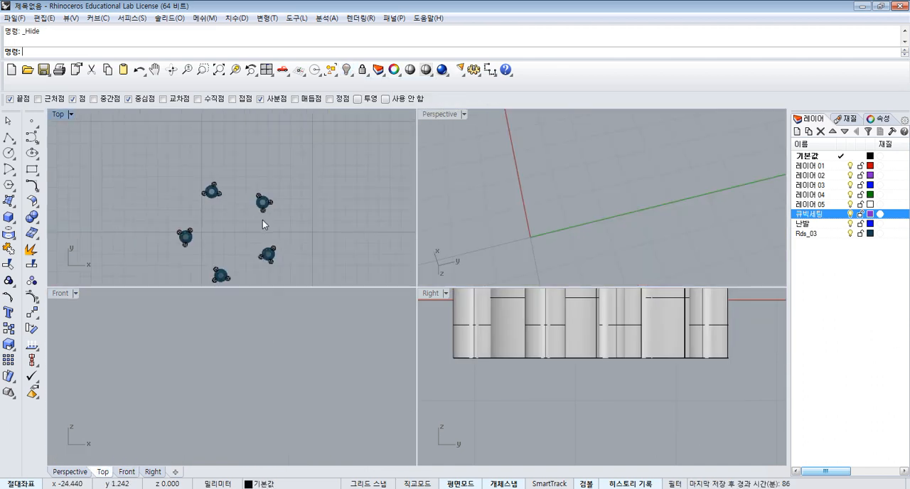
key("ctrl+a")
right_click(346, 71)
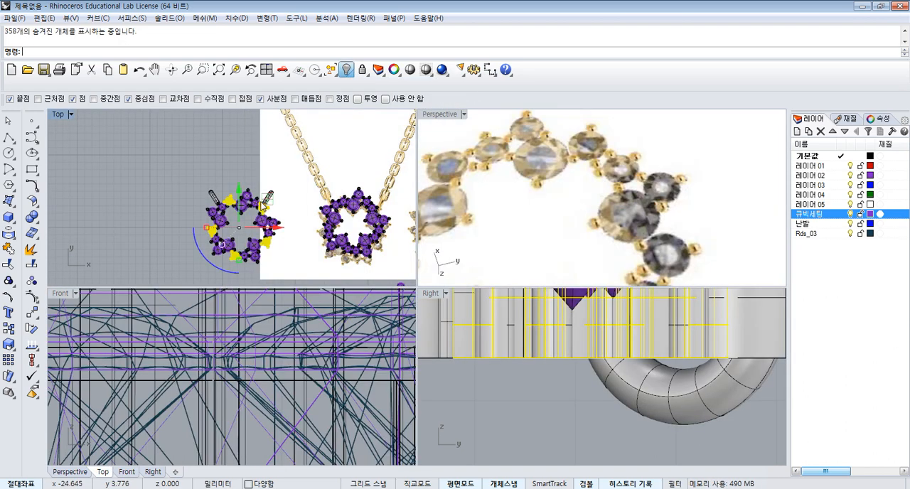
- Add the small cutter to the selected stones and prongs, isolate them all, and fit every view to the visible objects
scroll(266, 218, "up", 5)
scroll(266, 218, "up", 5)
left_click(264, 213, "shift")
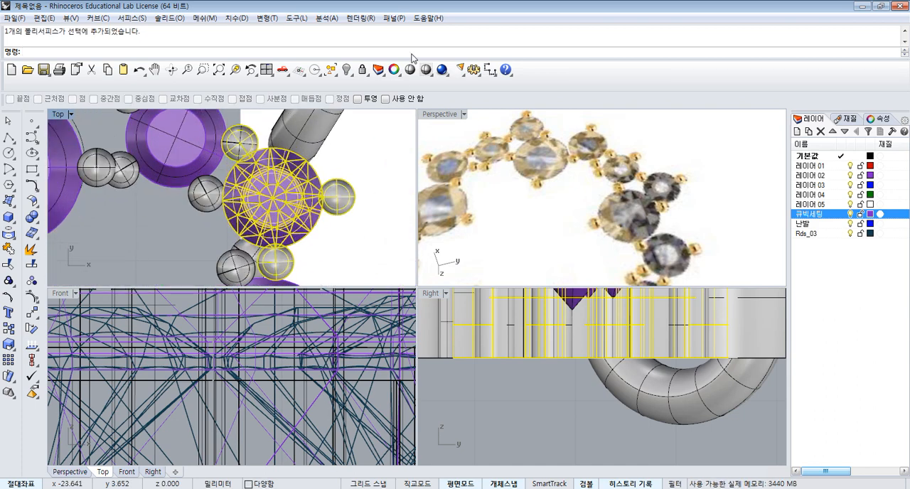
left_click(348, 70)
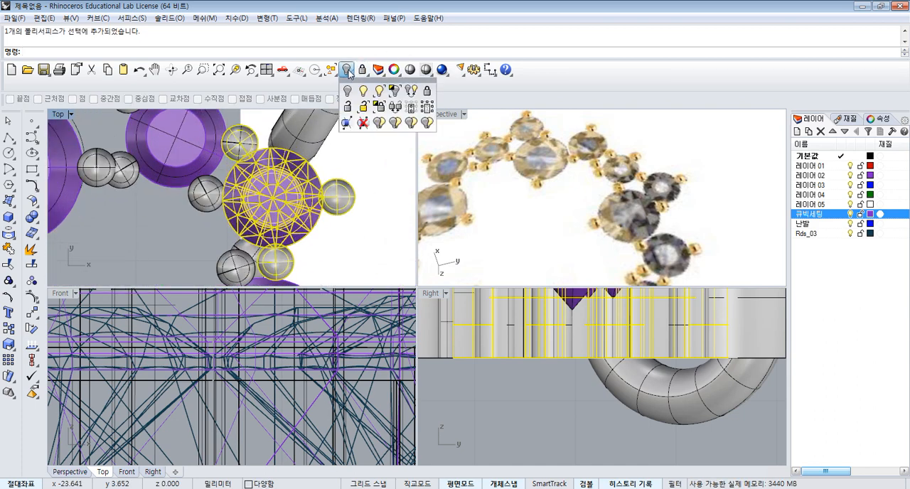
left_click(395, 90)
left_click(267, 70)
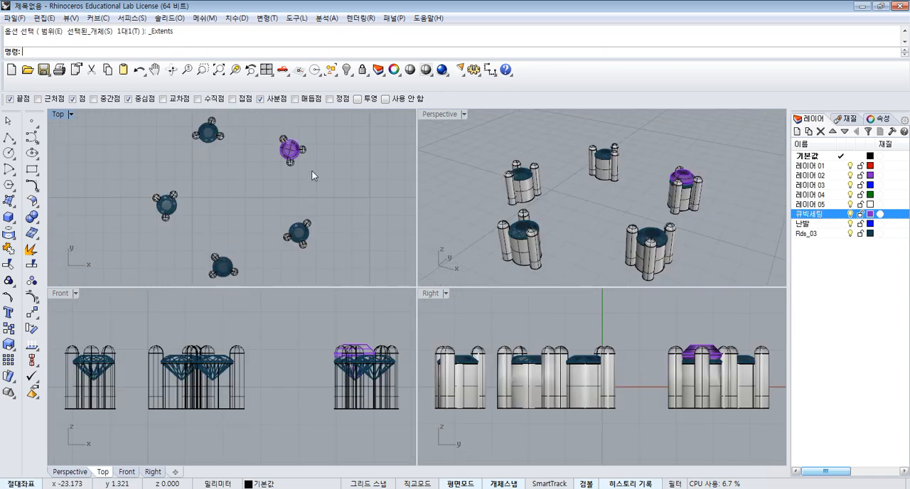
- Lower the small cutter vertically in the Front view to line up its girdle with the stone's girdle
scroll(411, 352, "up", 6)
left_click(352, 310)
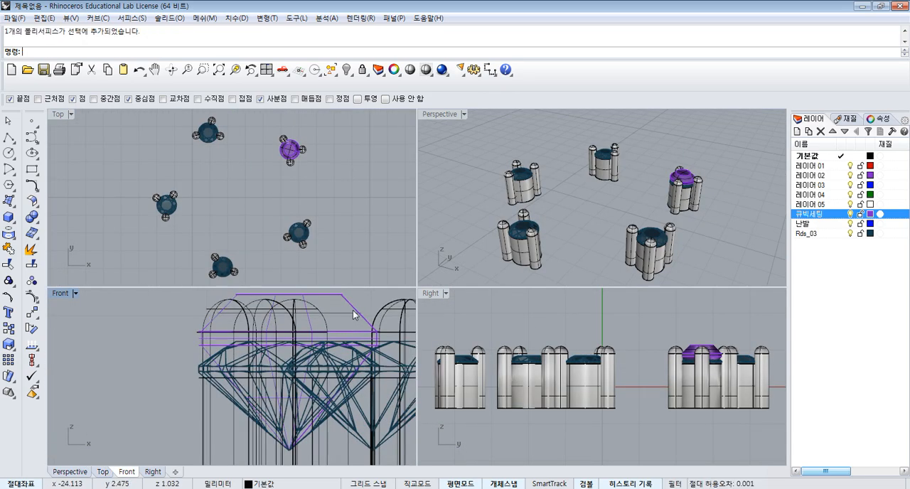
left_click_drag(279, 346, 277, 375)
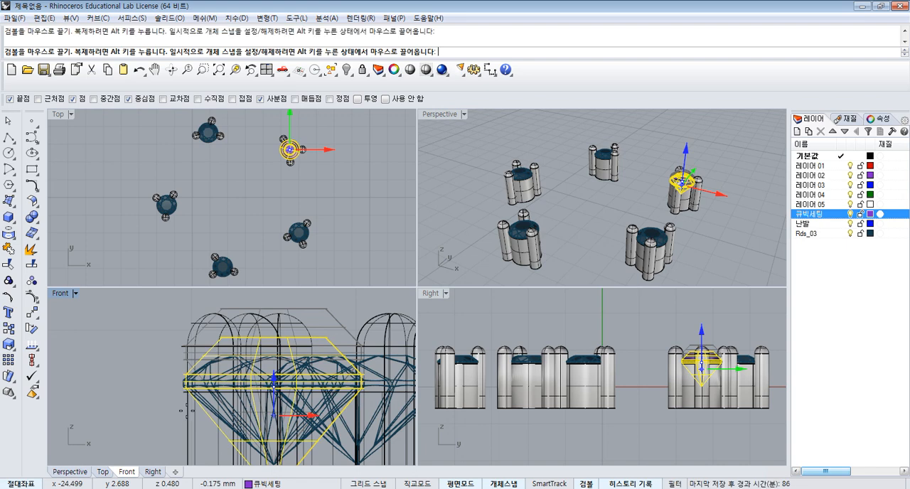
left_click(364, 188)
- Copy the lowered cutter from its stone's bottom tip to the bottom tip of the star's lower-right small stone
left_click(292, 153)
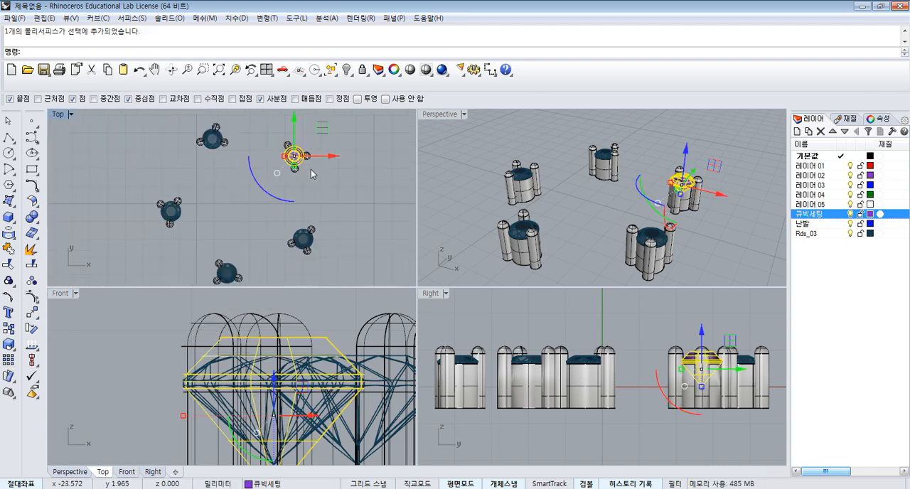
scroll(305, 377, "down", 3)
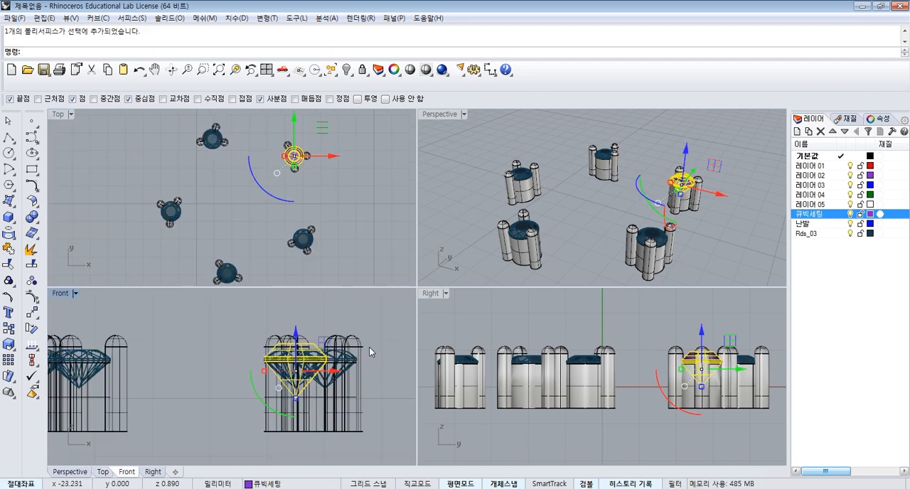
scroll(369, 352, "down", 3)
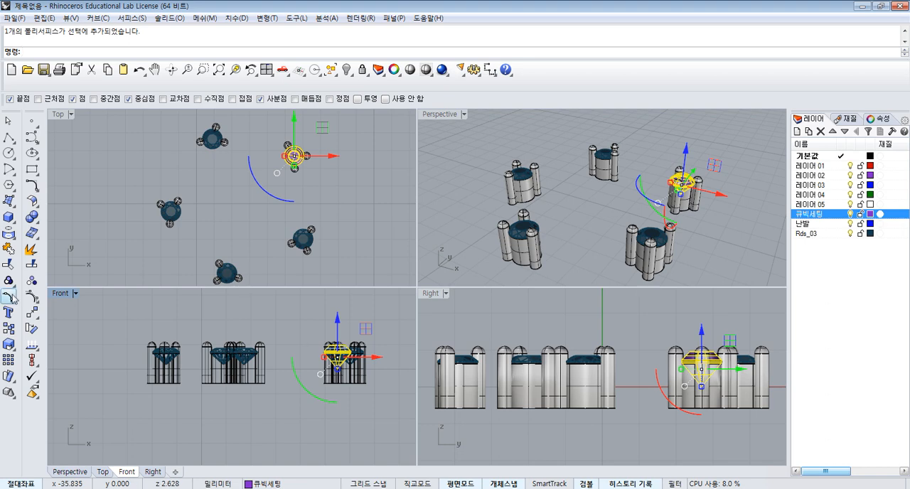
left_click(9, 328)
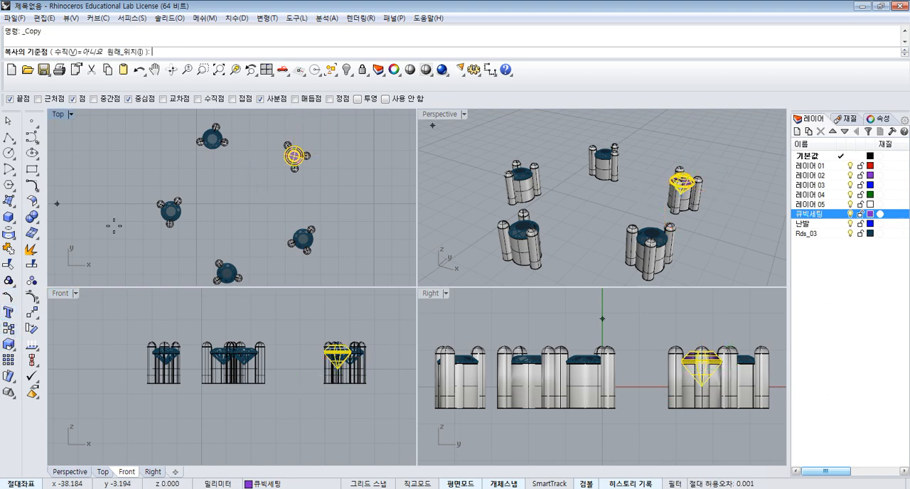
scroll(338, 362, "up", 5)
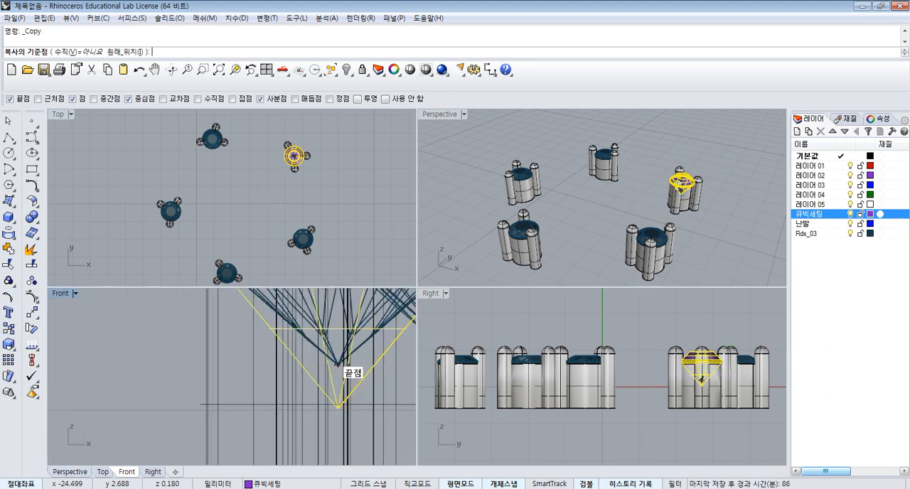
left_click(339, 364)
scroll(324, 352, "down", 3)
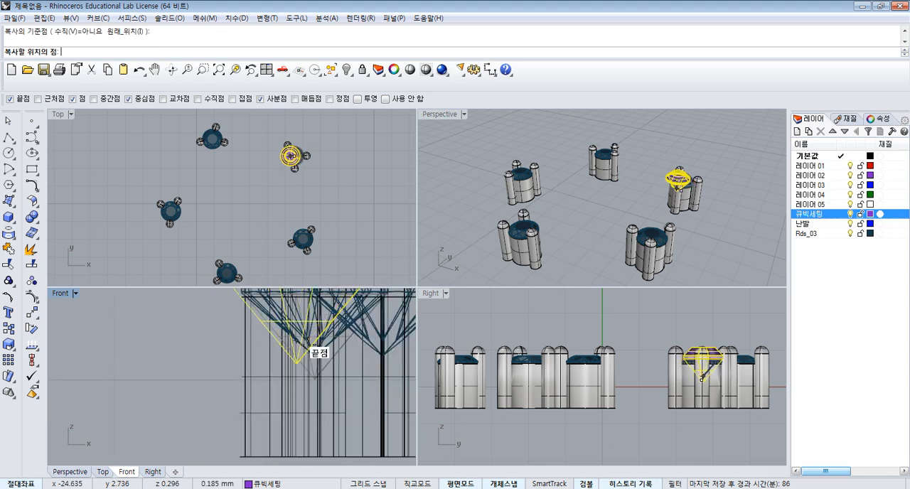
scroll(382, 356, "up", 5)
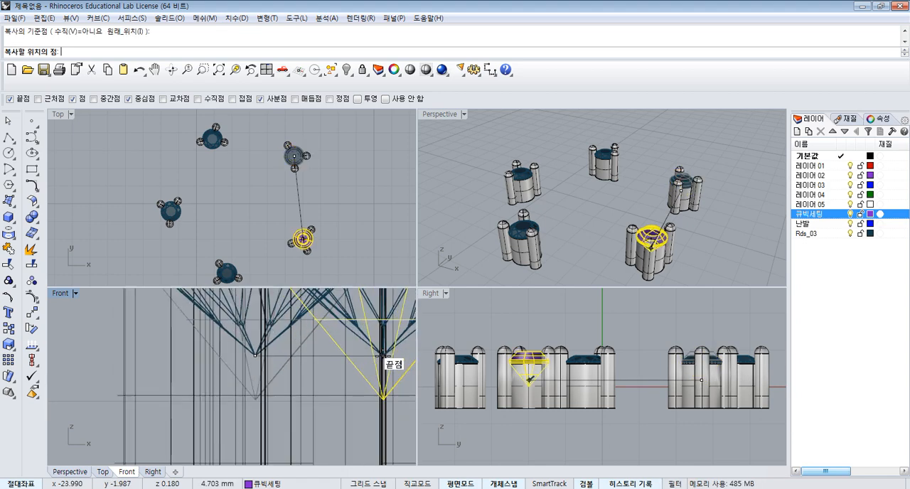
left_click(375, 356)
- Place further cutter copies at the bottom tips of the remaining three small stones and finish copying
scroll(375, 356, "down", 6)
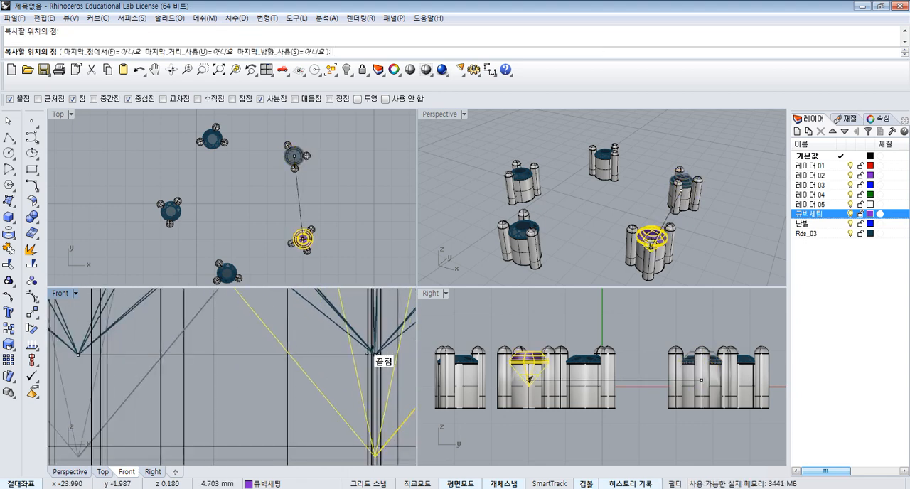
scroll(275, 346, "up", 5)
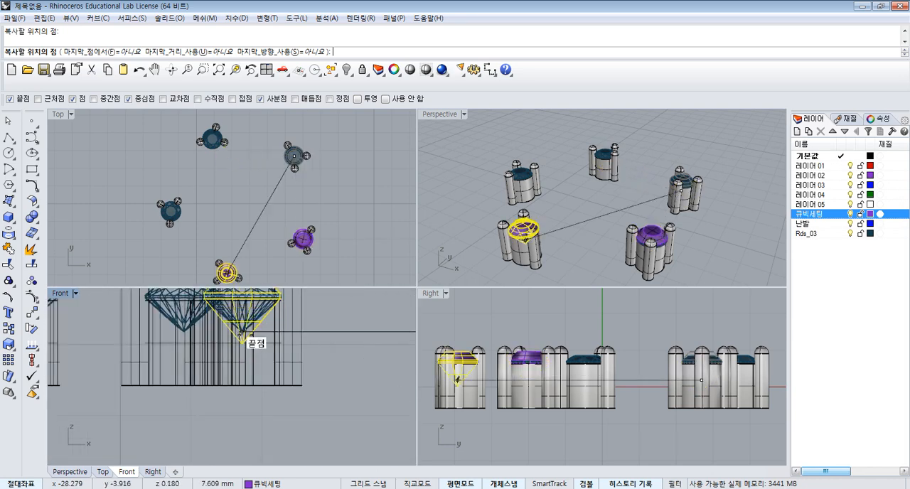
left_click(245, 331)
left_click(183, 332)
scroll(184, 331, "down", 5)
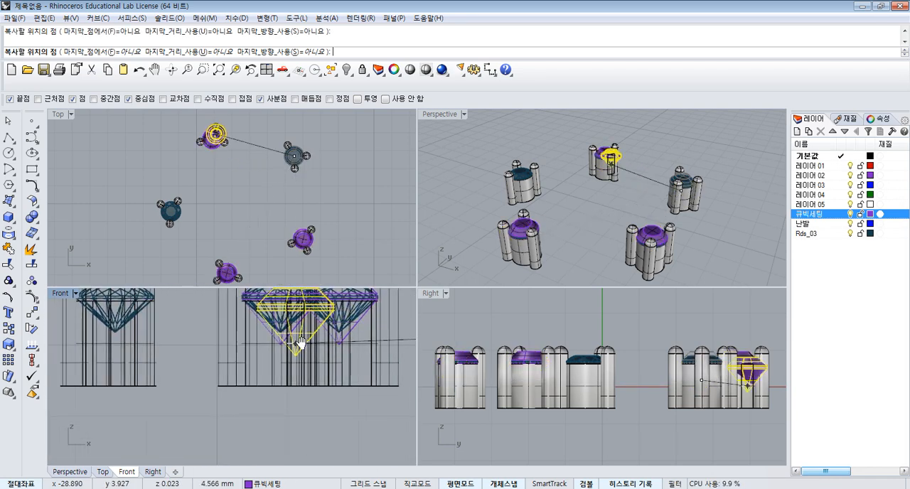
scroll(186, 326, "up", 5)
left_click(186, 326)
right_click(188, 325)
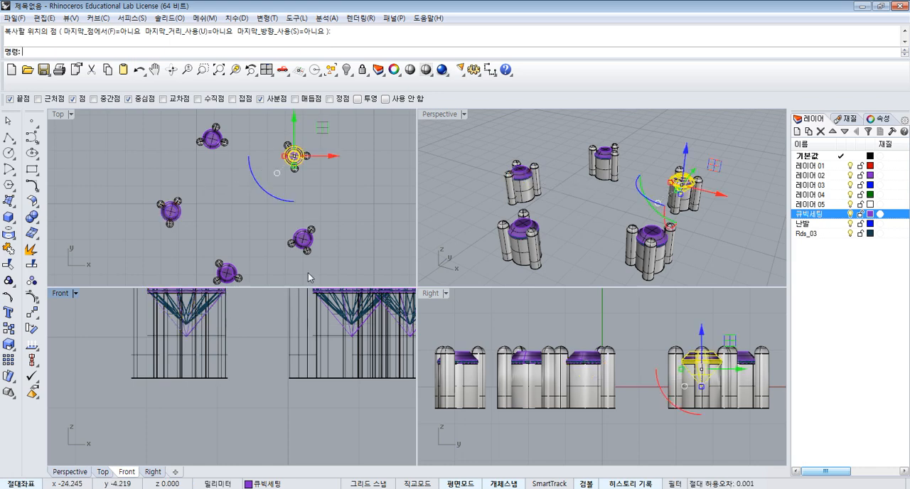
- Deselect the cutter and show all hidden objects
scroll(308, 275, "down", 4)
left_click(364, 211)
right_click(346, 70)
scroll(291, 147, "down", 4)
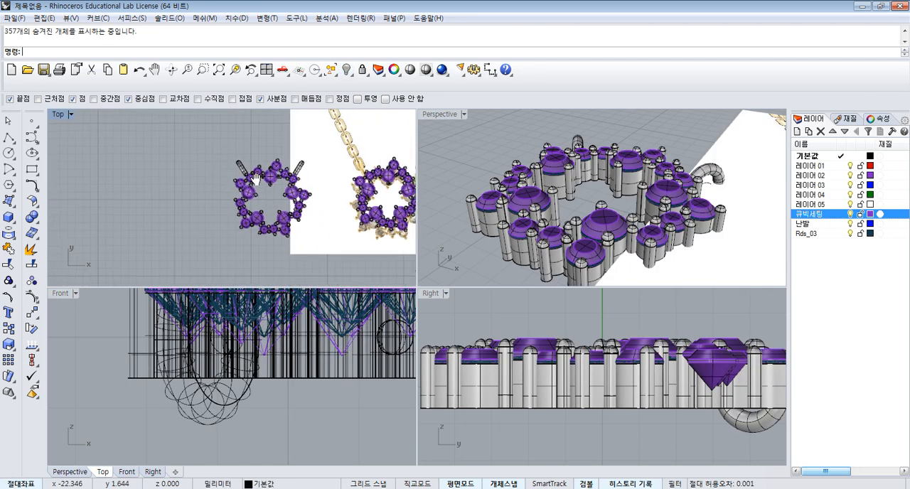
- Isolate the two complete star settings, hiding the reference images and spare parts
right_click_drag(353, 180, 277, 175)
right_click_drag(182, 163, 166, 168)
left_click_drag(128, 137, 359, 260)
left_click(351, 71)
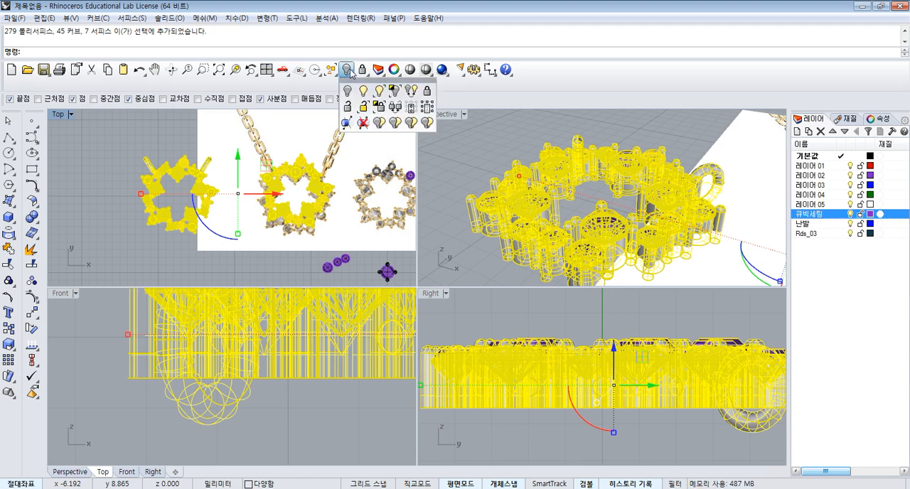
left_click(394, 91)
- Examine the cutters on both star settings in the Perspective view
right_click_drag(377, 215, 359, 218)
right_click_drag(700, 226, 679, 262)
scroll(574, 238, "down", 4)
right_click_drag(574, 238, 624, 219)
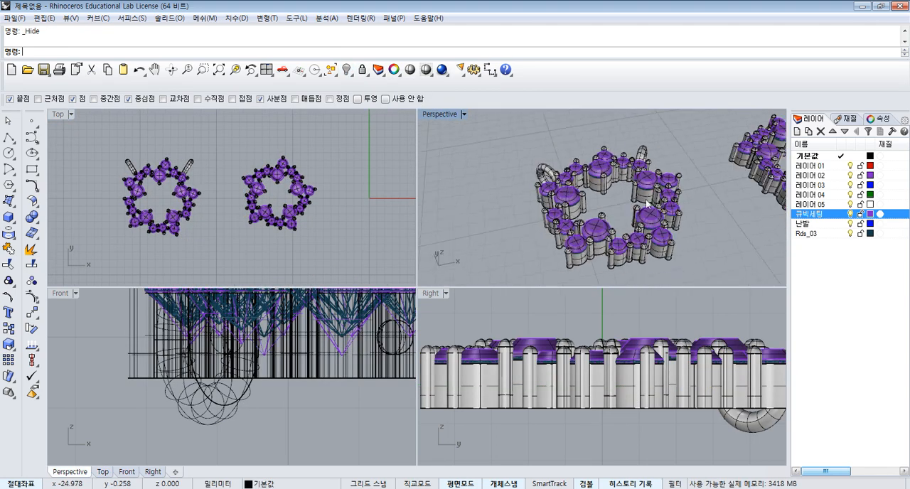
scroll(624, 215, "down", 3)
scroll(662, 206, "up", 2)
left_click(338, 189)
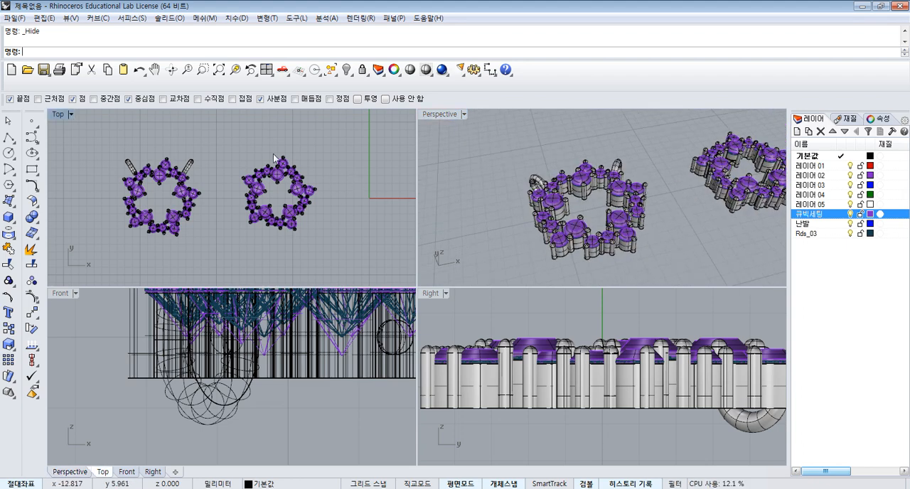
- Subtract all objects on the 큐빅세팅 layer from all objects on the 기본값 layer using Boolean Difference
left_click(31, 219)
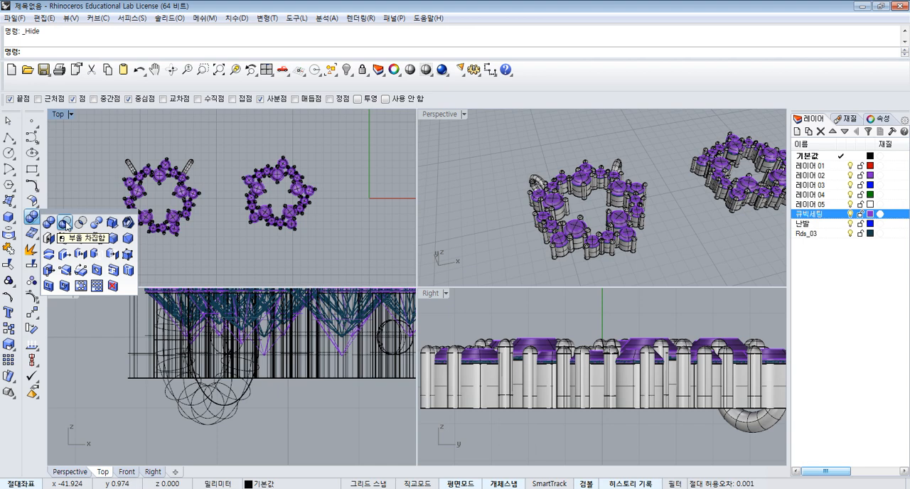
left_click(64, 224)
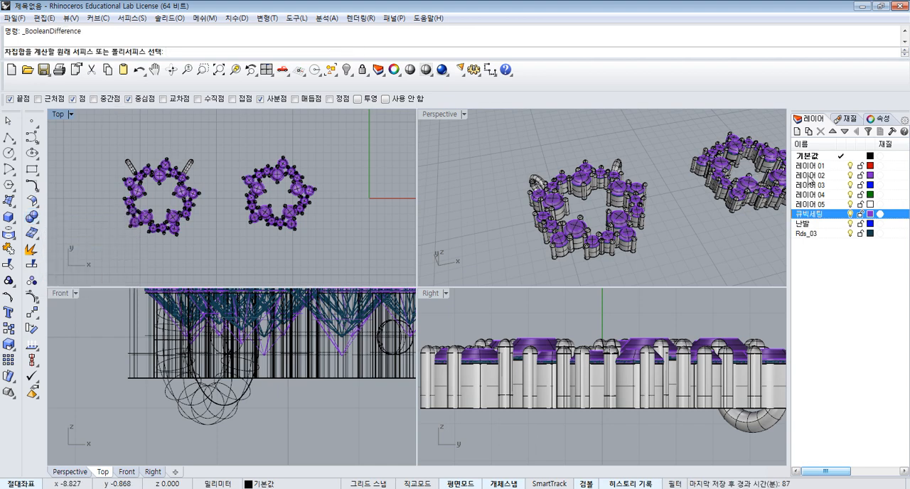
right_click(819, 158)
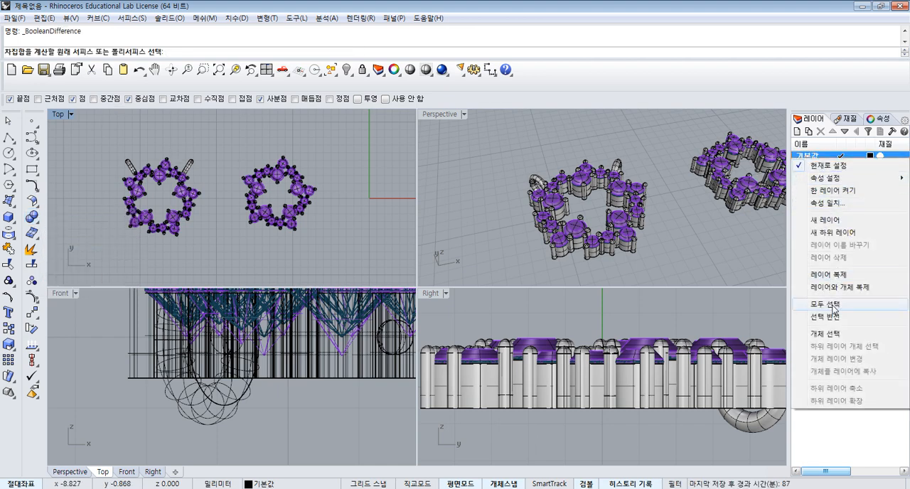
left_click(839, 341)
right_click(710, 263)
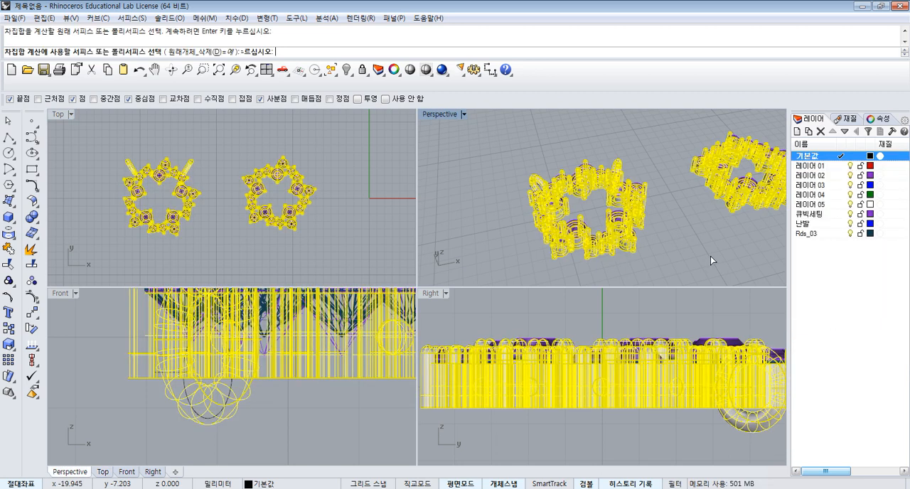
right_click(816, 216)
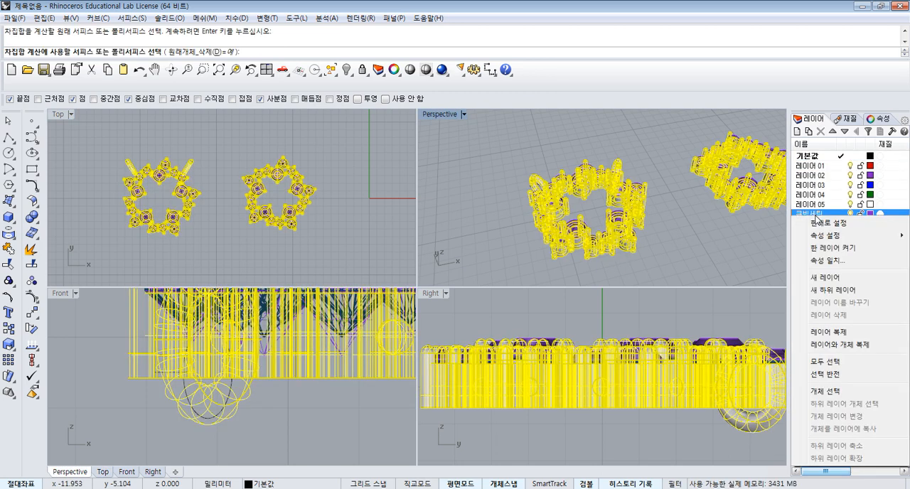
left_click(835, 392)
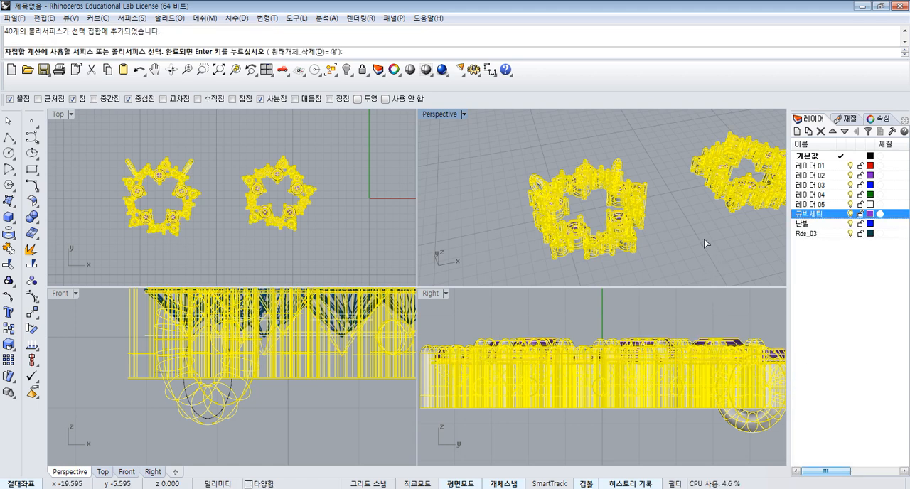
right_click(704, 239)
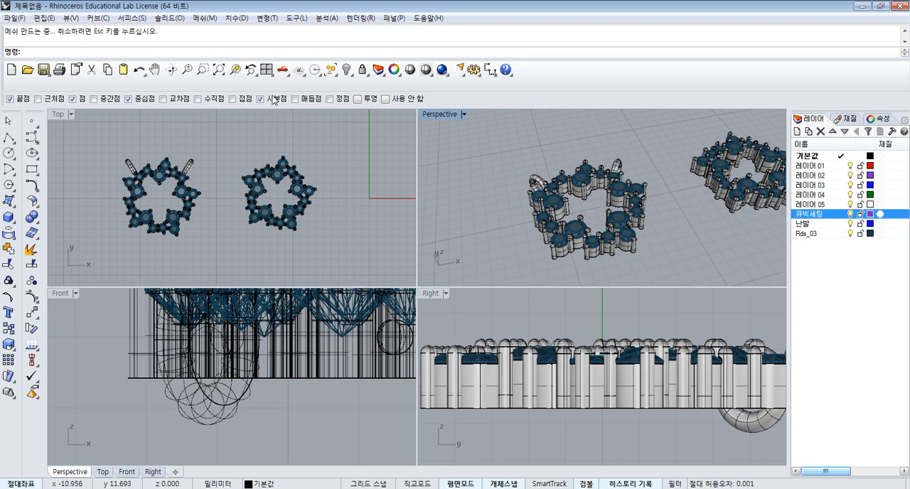
- Hide the Rds_03 gem layer and examine the stone seats cut into both star settings
left_click(267, 72)
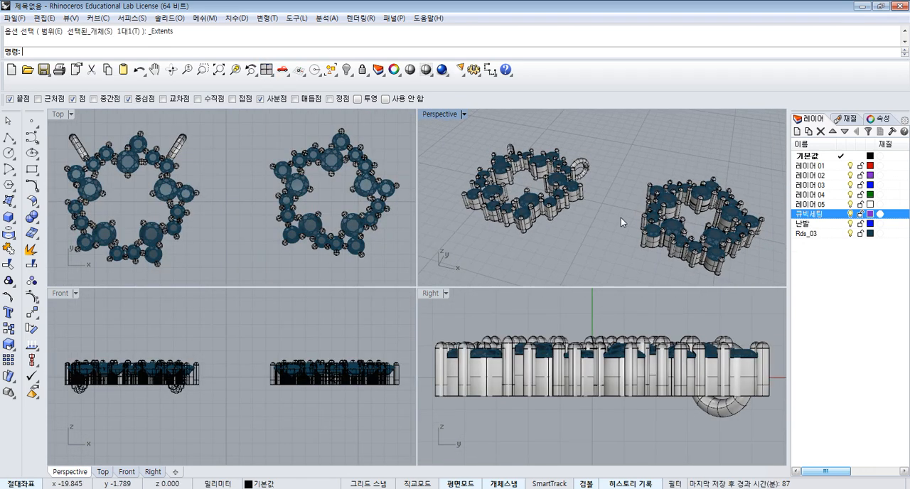
left_click(852, 234)
left_click(850, 234)
scroll(554, 204, "up", 8)
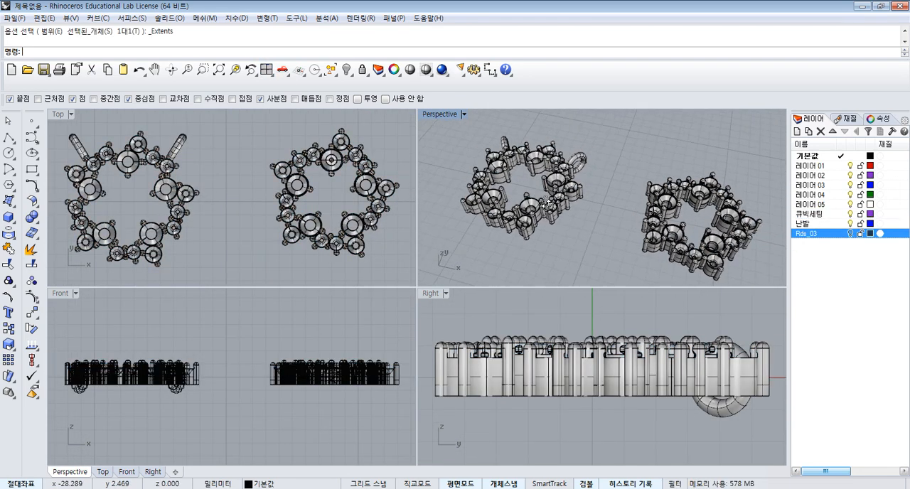
right_click_drag(554, 204, 620, 168)
left_click(850, 234)
scroll(554, 199, "down", 3)
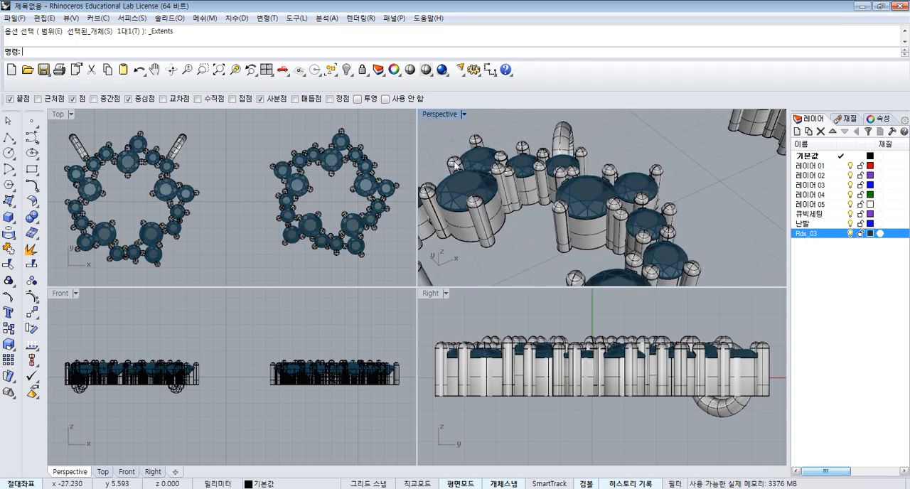
scroll(399, 157, "up", 8)
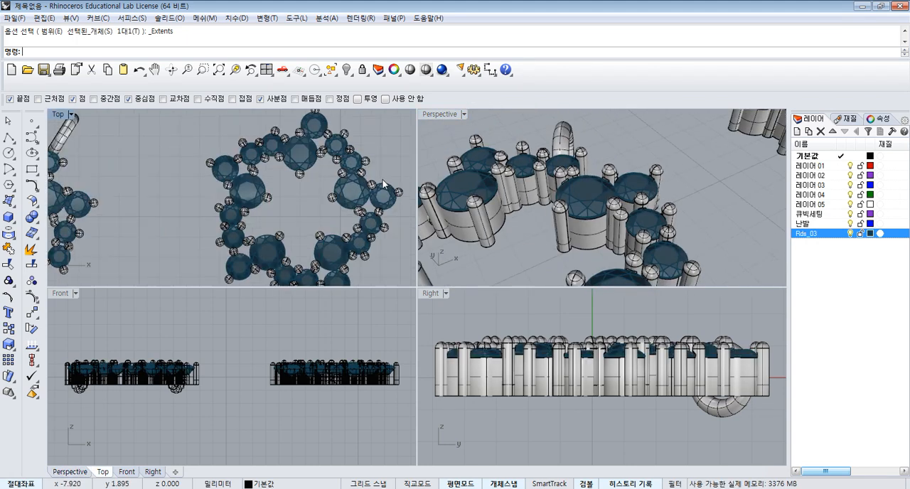
left_click(850, 234)
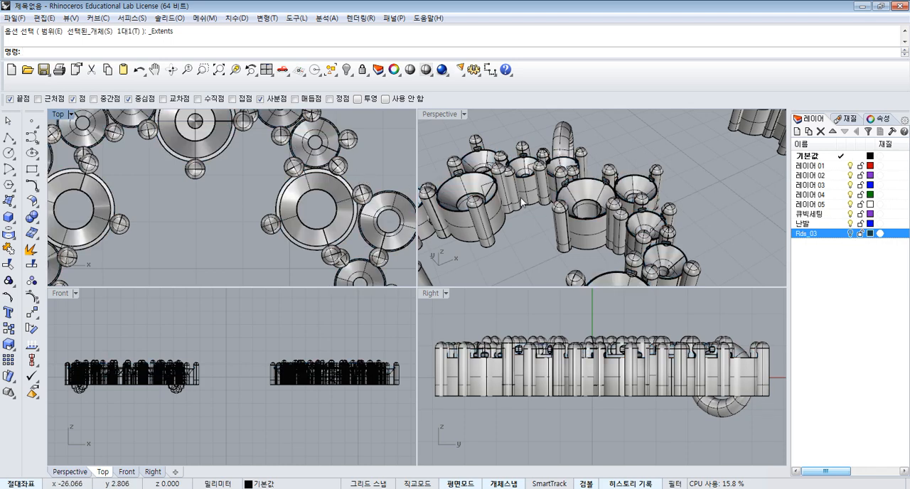
scroll(343, 165, "up", 6)
scroll(345, 165, "down", 8)
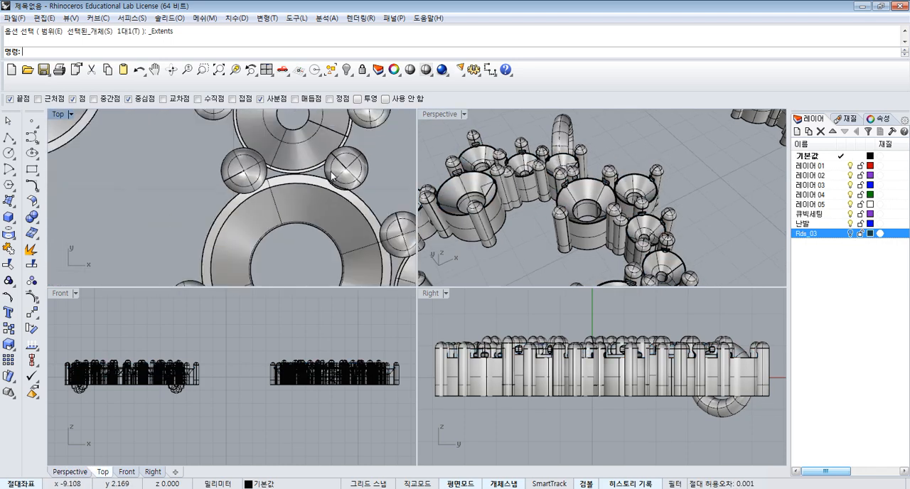
left_click(266, 70)
scroll(201, 169, "up", 6)
scroll(241, 166, "down", 4)
scroll(241, 164, "down", 3)
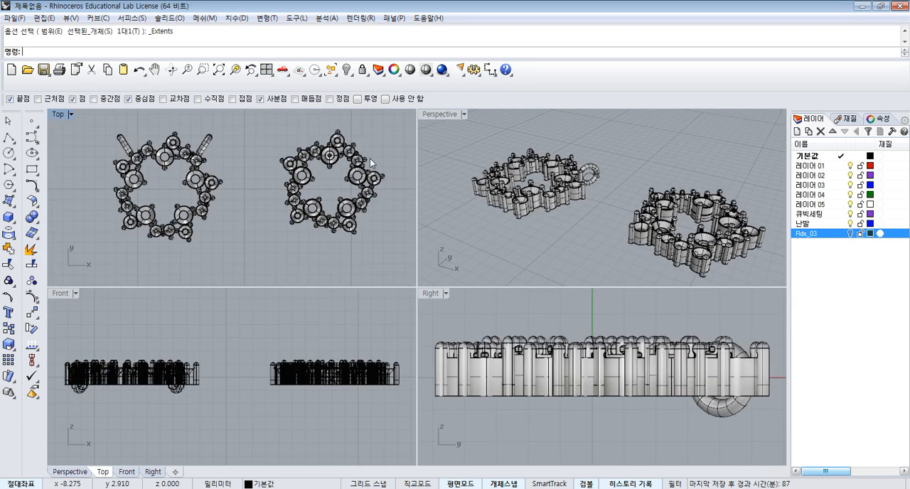
- Try rotating the star setting without rings about its centre in the Top view, and undo the rotation
left_click_drag(209, 126, 328, 239)
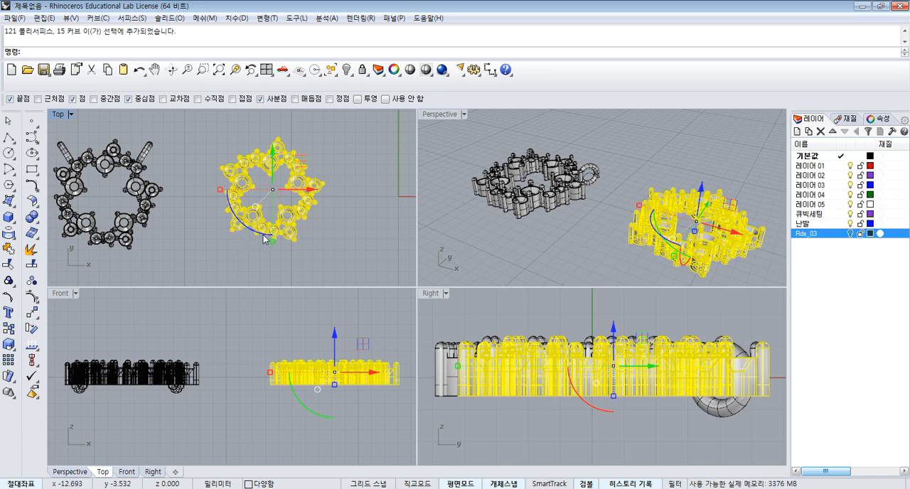
left_click_drag(266, 237, 284, 249)
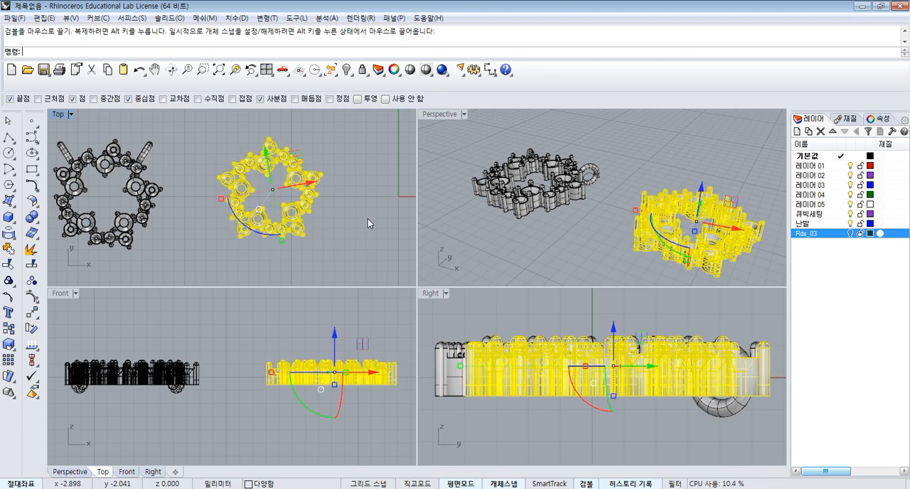
key("ctrl+z")
right_click_drag(316, 163, 308, 160)
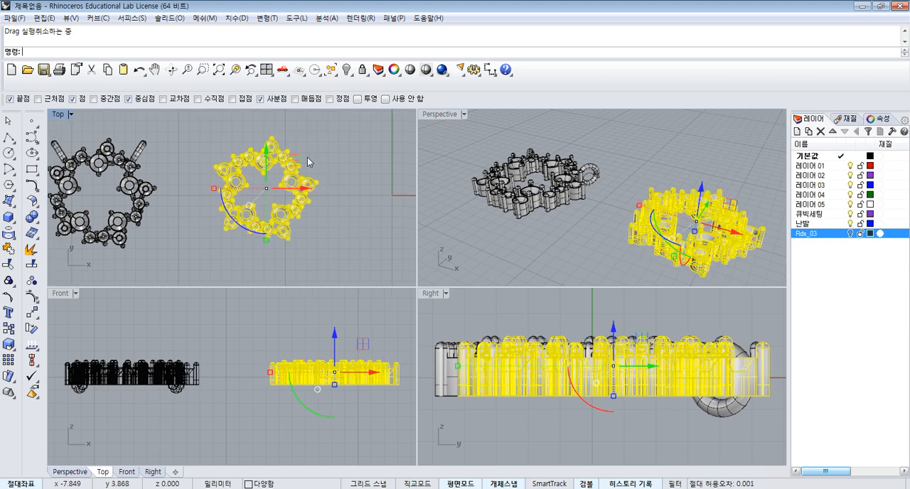
scroll(309, 160, "down", 4)
left_click(338, 155)
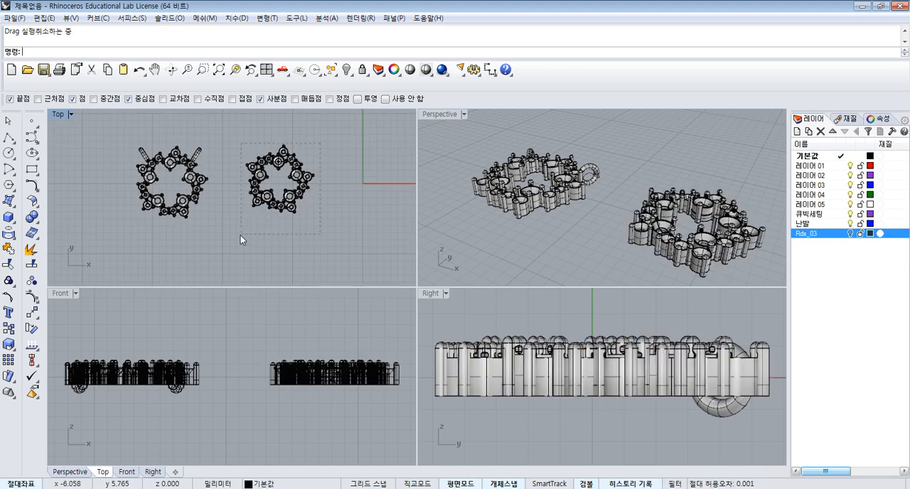
- Mirror the star setting without rings across a vertical line beside it in the Top view, keeping the original
left_click_drag(320, 144, 240, 235)
left_click(34, 315)
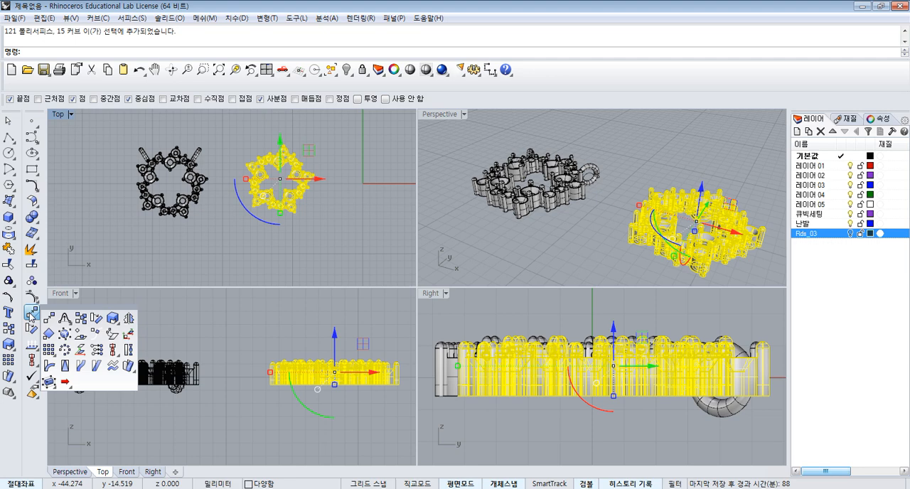
left_click(128, 319)
scroll(320, 189, "up", 3)
left_click(318, 176)
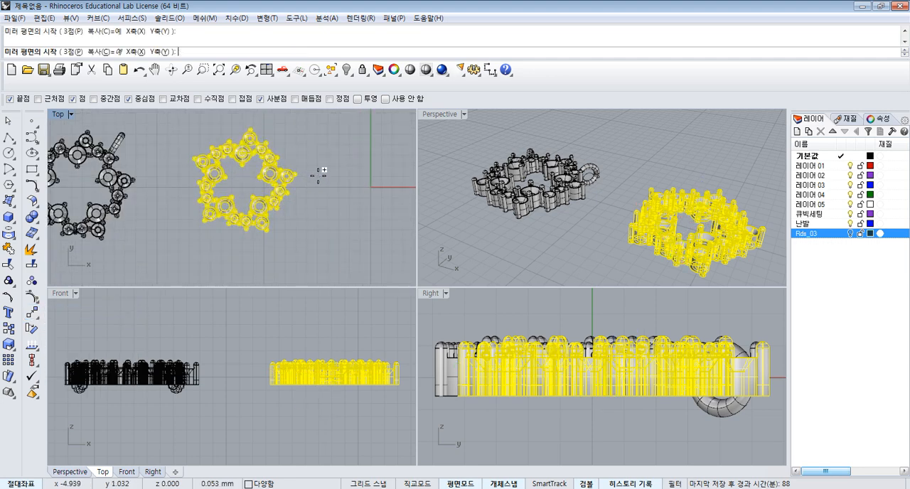
left_click(316, 234)
scroll(324, 220, "down", 3)
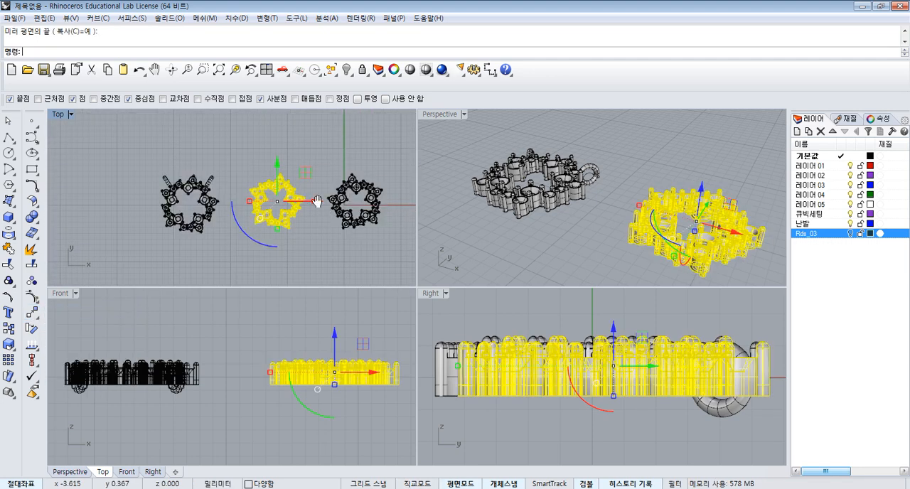
left_click(321, 145)
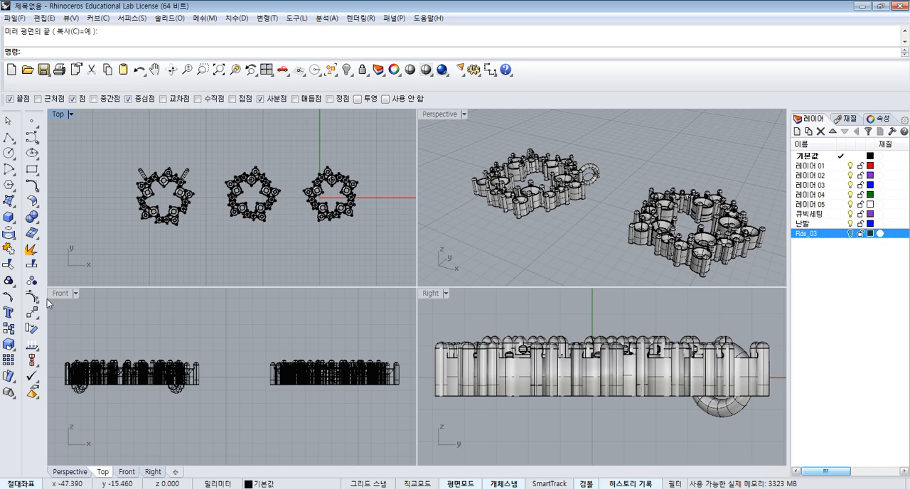
- Set the Front view to Shaded display mode and look over the three star settings in the Perspective view
left_click(75, 292)
left_click(123, 147)
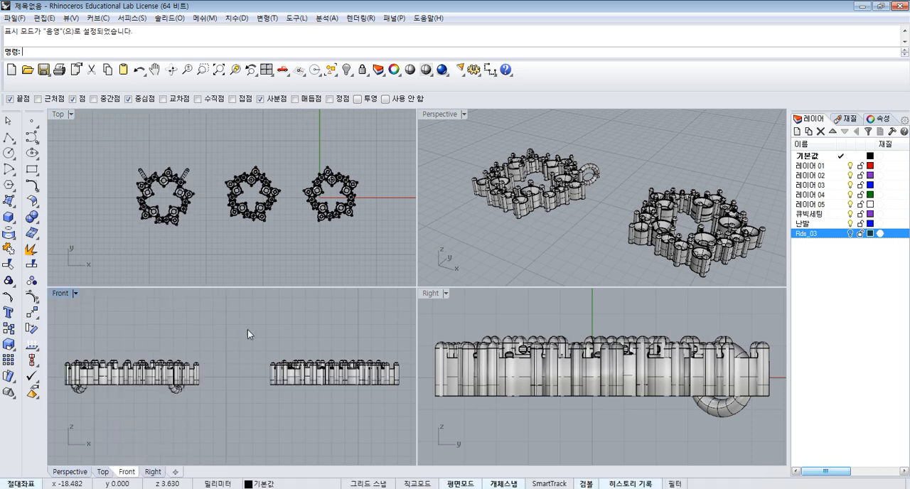
right_click_drag(574, 203, 561, 359)
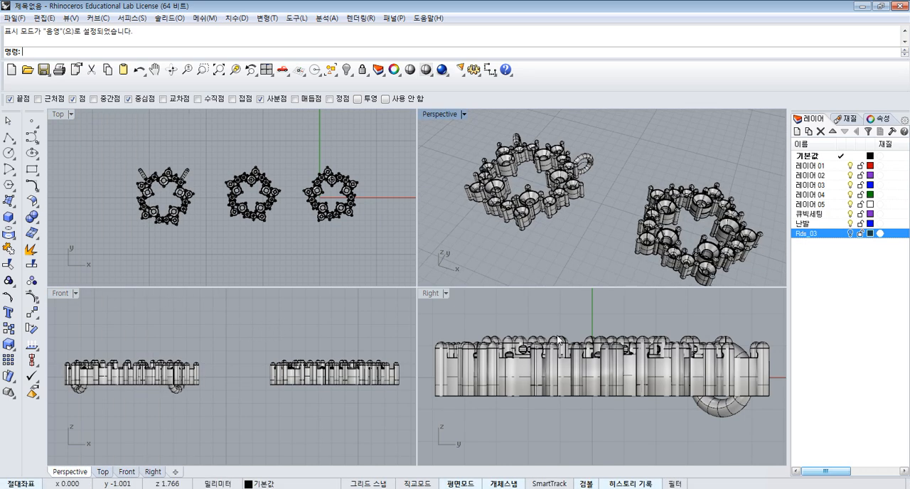
scroll(291, 160, "up", 3)
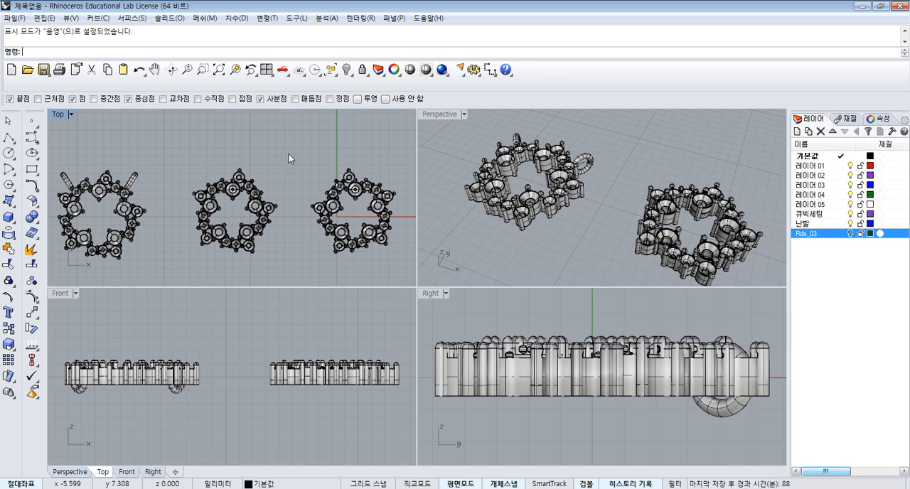
right_click_drag(588, 199, 649, 189)
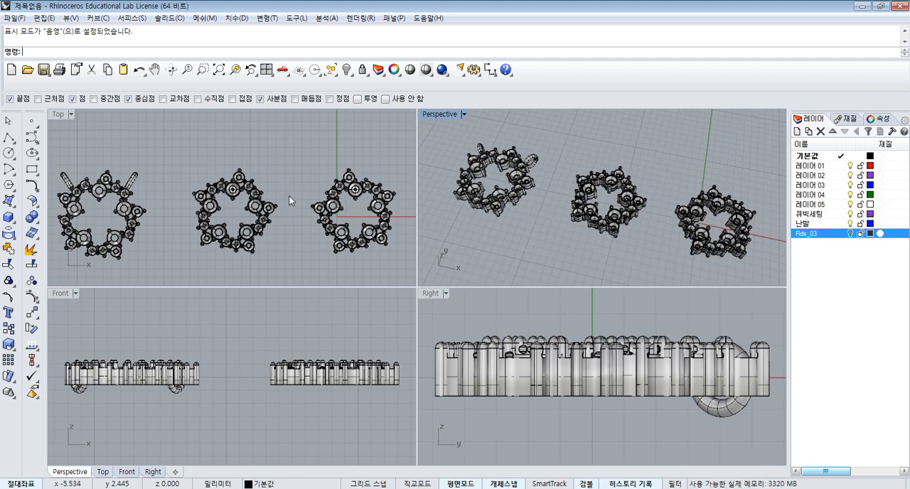
left_click(332, 163)
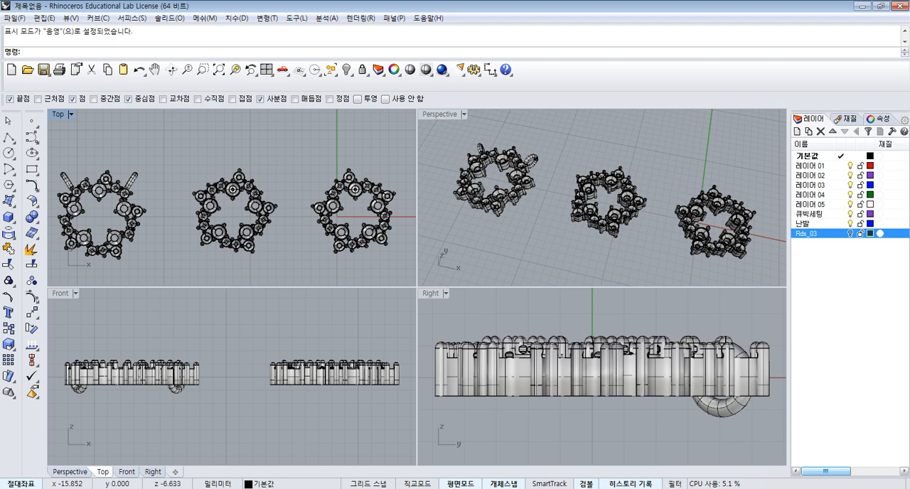
- Switch to the open 0427-2 model and examine its rendered drop earrings from several angles in the Perspective view
left_click(226, 488)
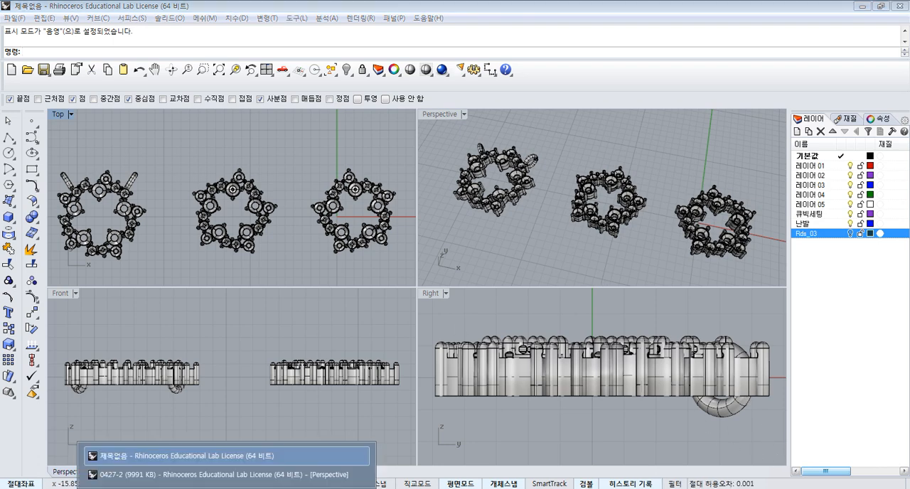
left_click(170, 458)
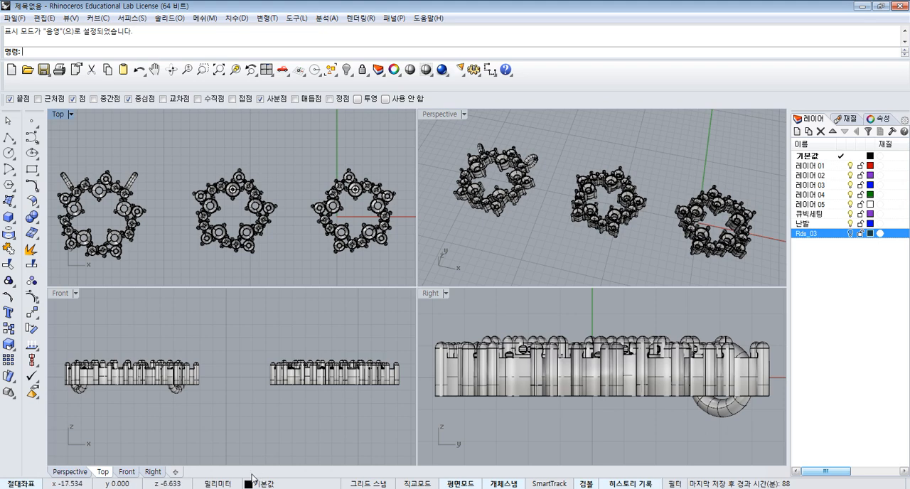
left_click(226, 488)
left_click(229, 460)
left_click(462, 277)
left_click(211, 487)
left_click(209, 476)
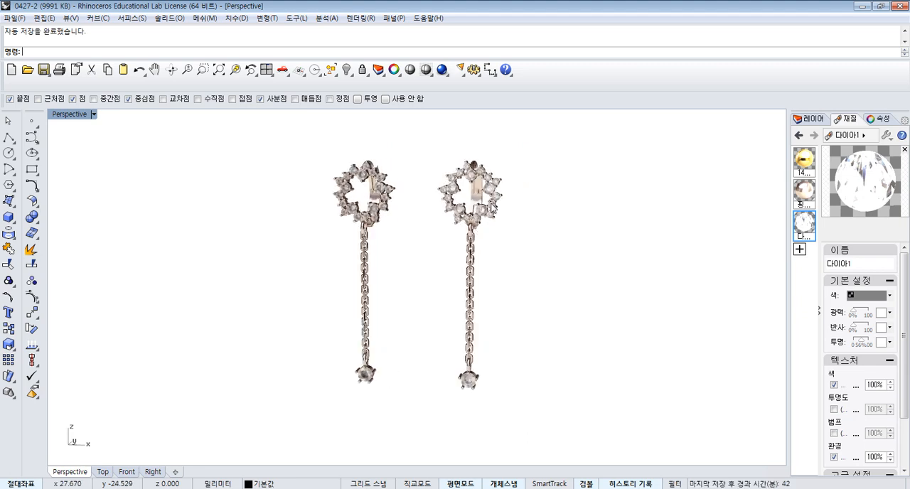
scroll(495, 218, "up", 2)
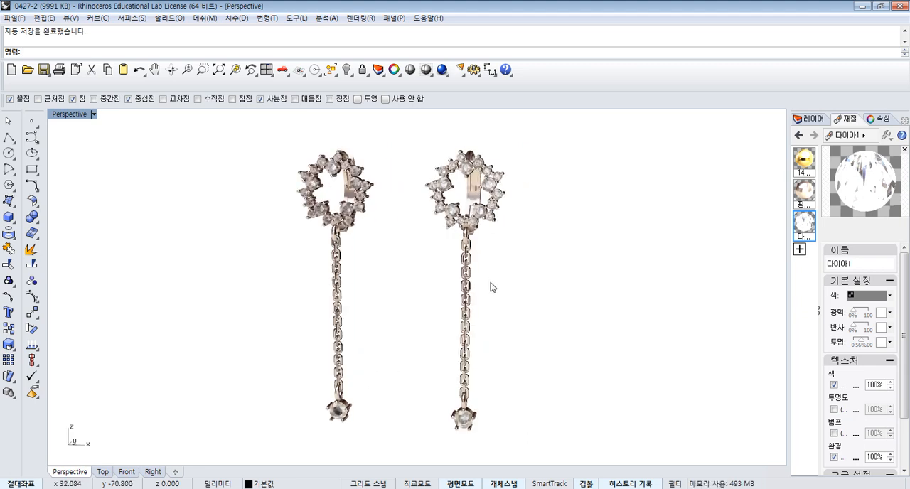
mouse_move(519, 229)
right_mouse_down()
mouse_move(384, 206)
mouse_move(358, 249)
mouse_move(507, 238)
right_mouse_up()
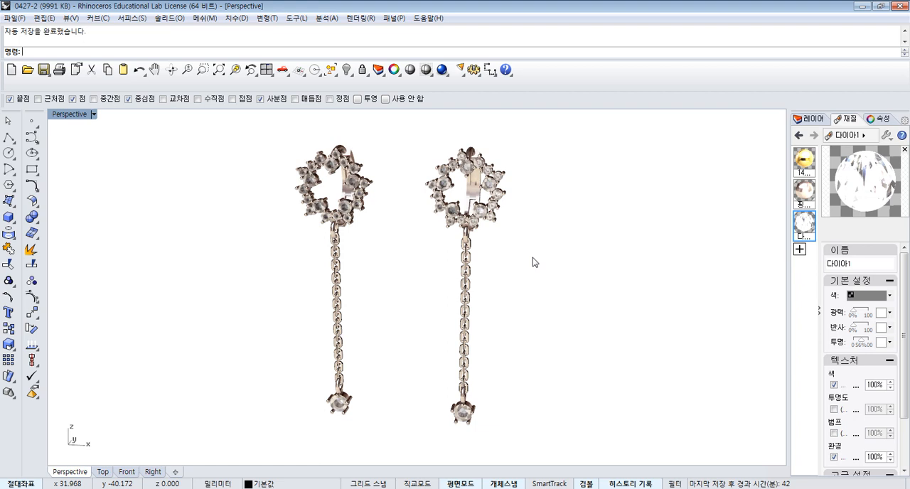
mouse_move(419, 255)
right_mouse_down()
mouse_move(444, 236)
mouse_move(408, 247)
mouse_move(436, 262)
right_mouse_up()
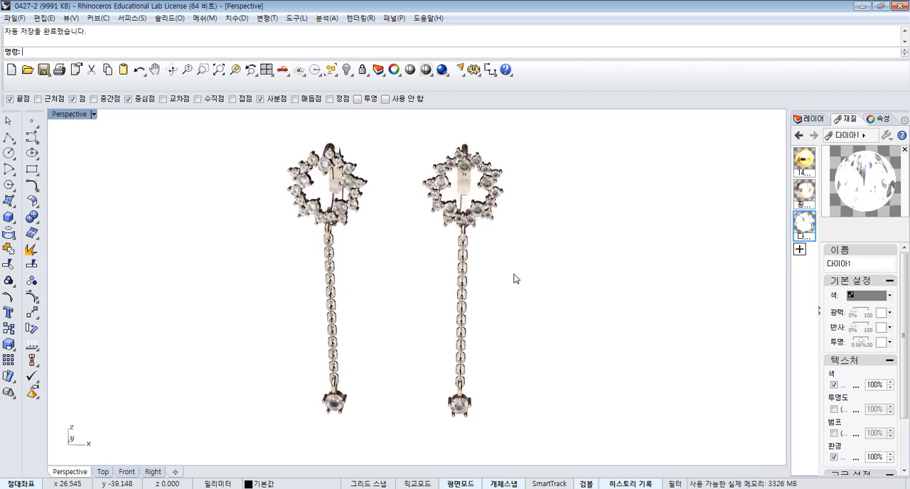
right_click_drag(561, 286, 559, 269)
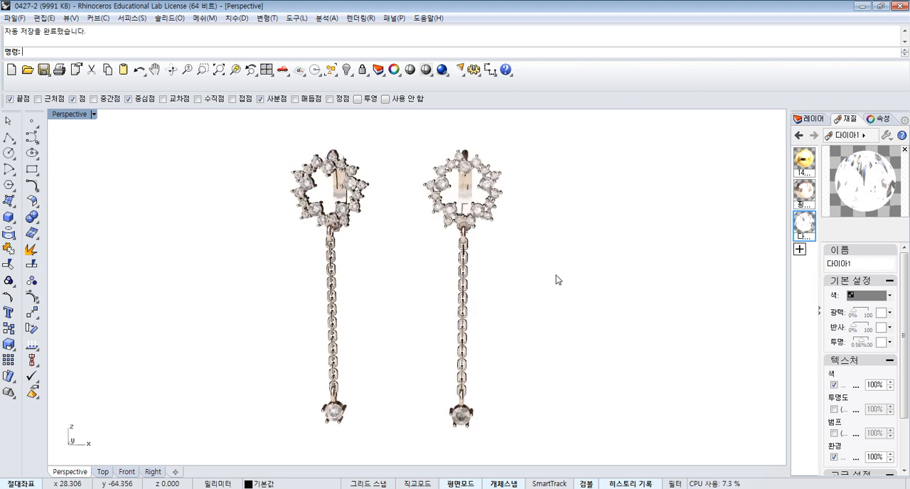